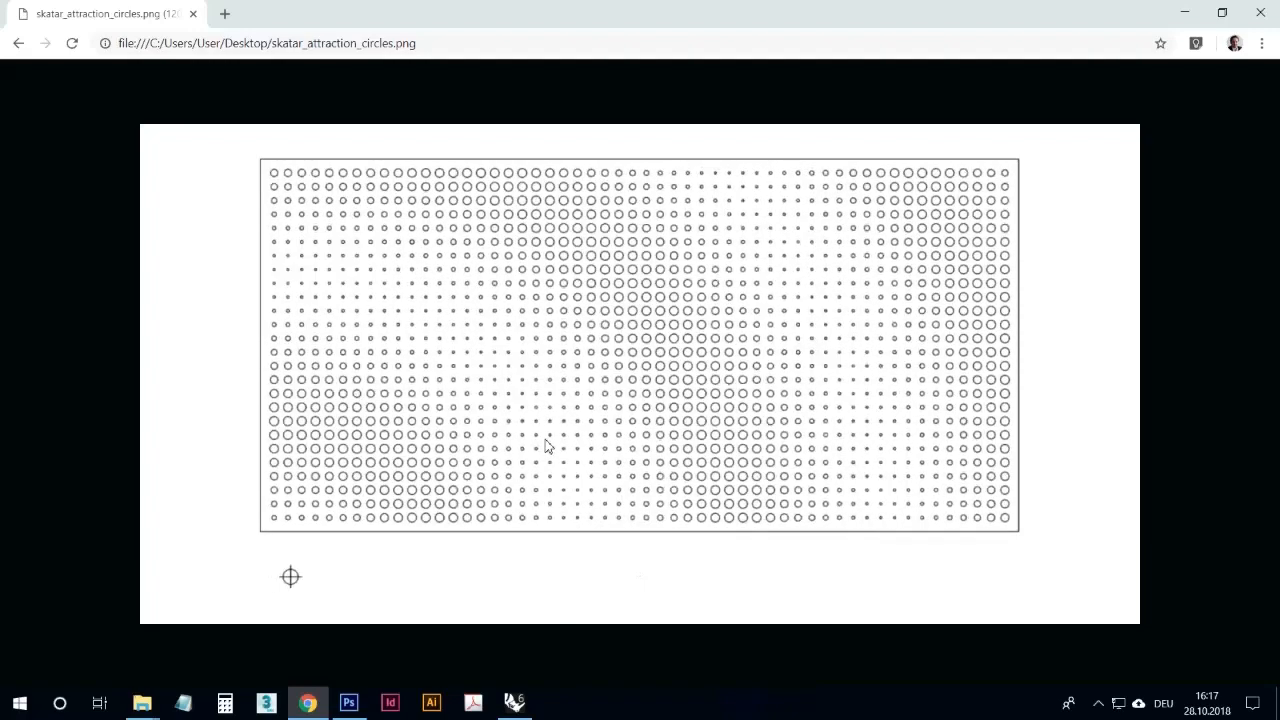
# - Switch to Rhino and shift the Grasshopper window aside so the point grid is uncovered in the Top viewport
pyautogui.moveTo(527, 695)
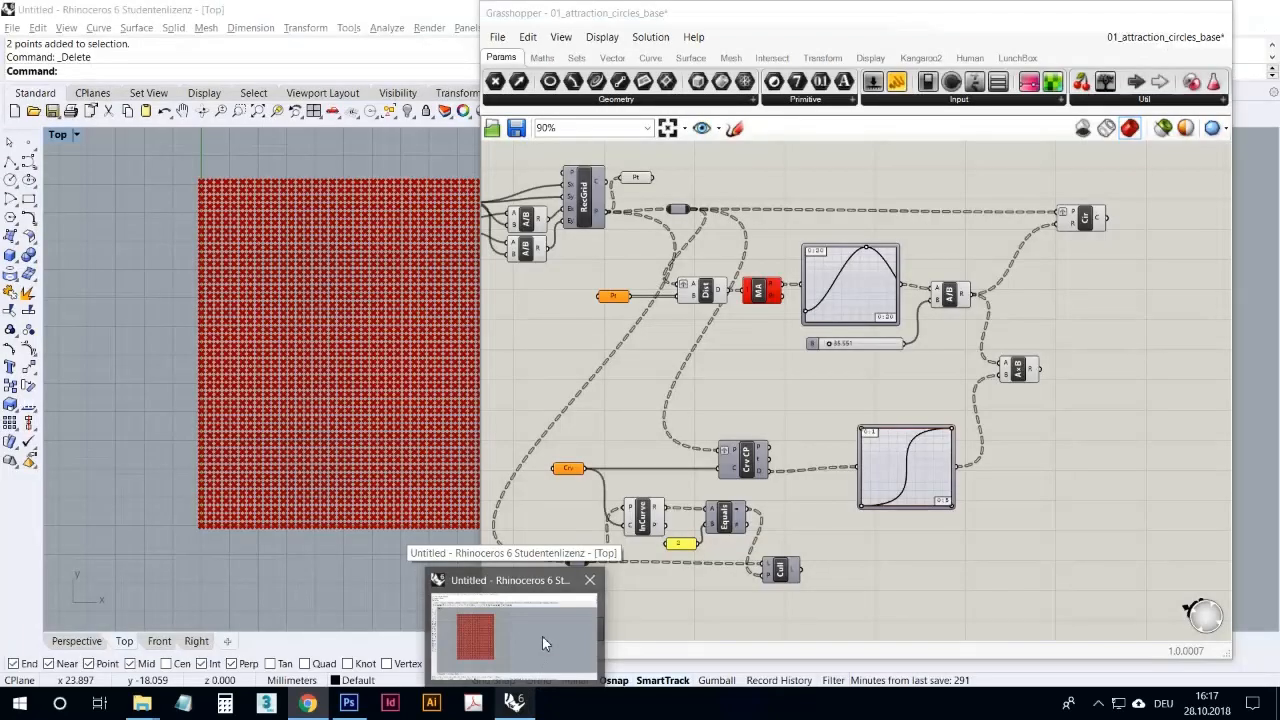
pyautogui.click(542, 636)
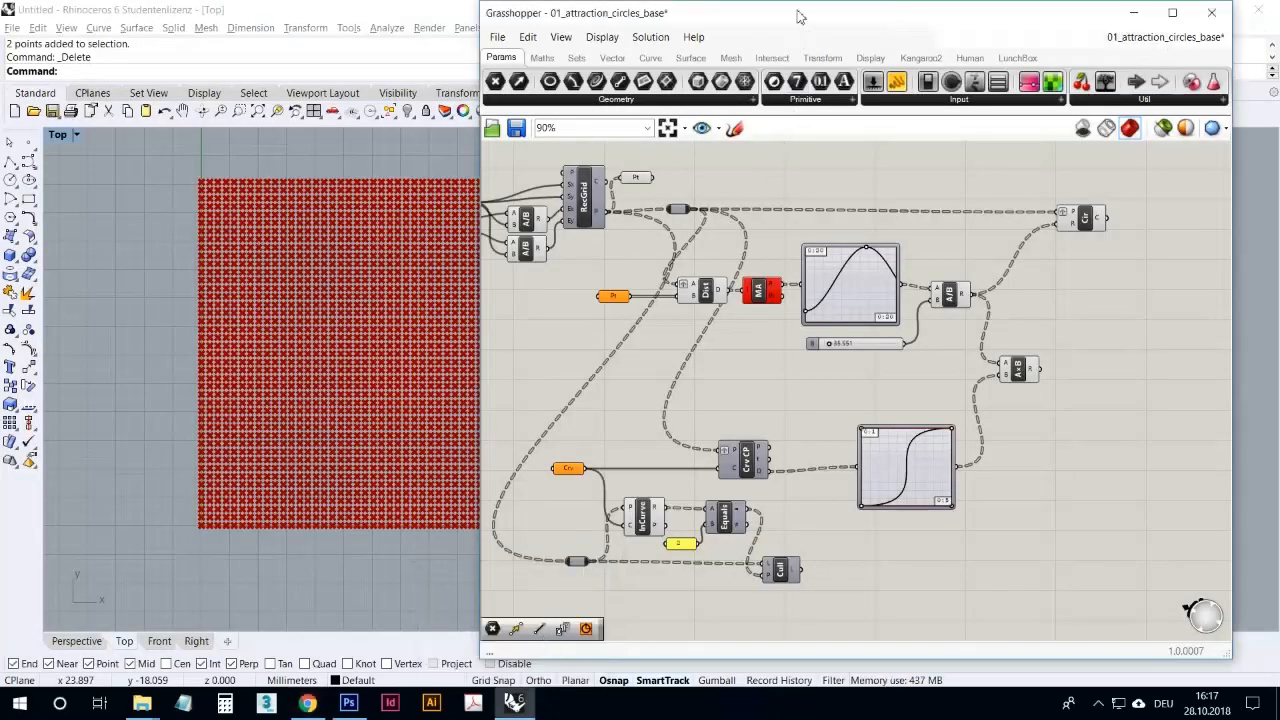
pyautogui.moveTo(800, 16); pyautogui.dragTo(849, 16)
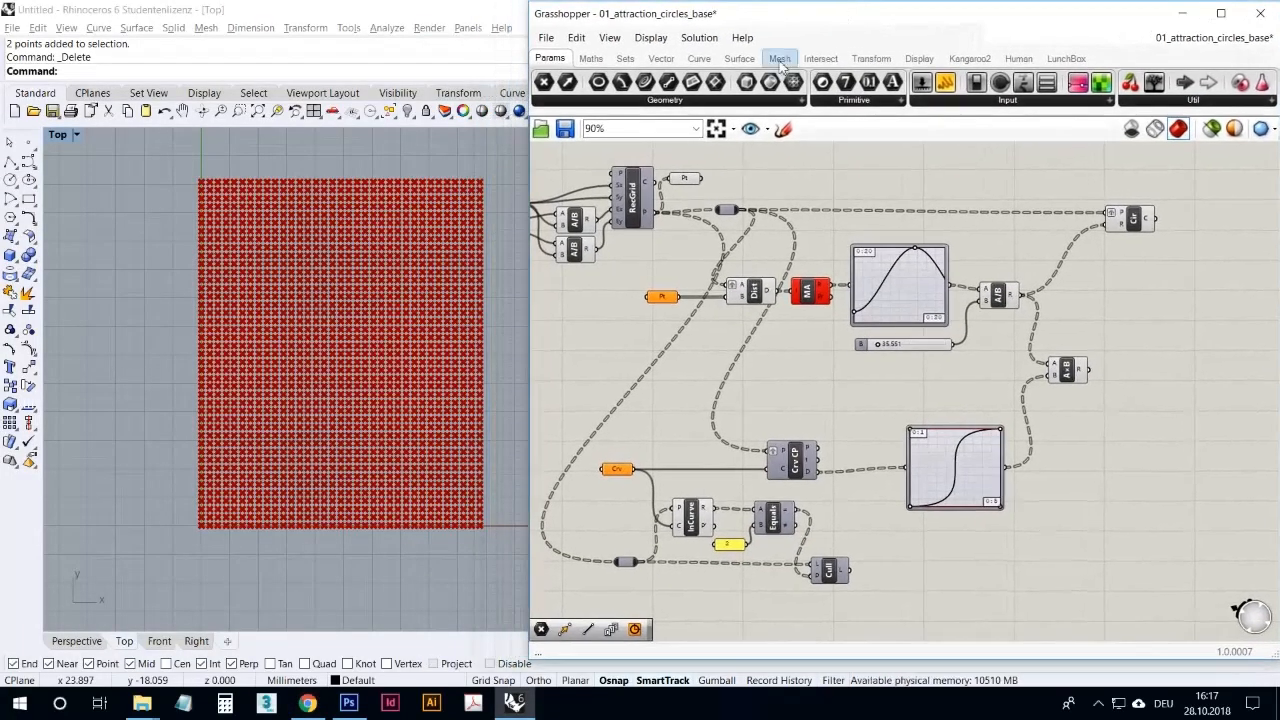
pyautogui.moveTo(428, 307); pyautogui.dragTo(400, 316, button='right')
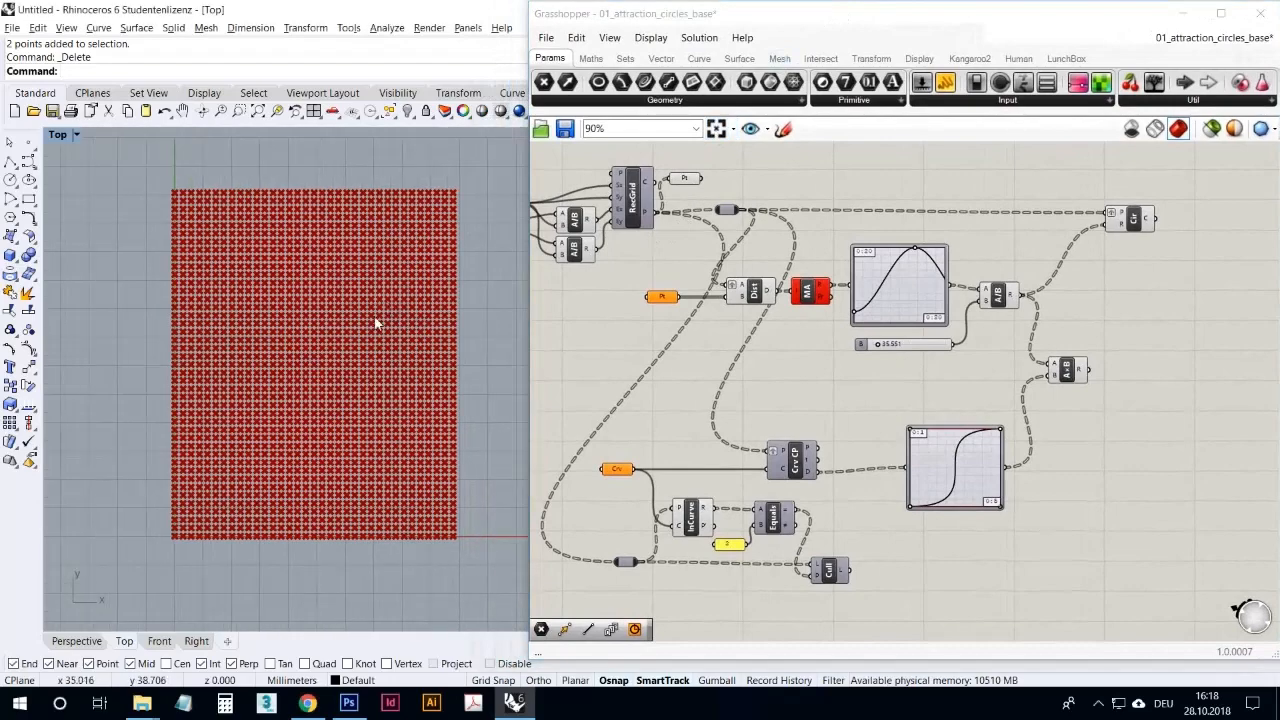
pyautogui.scroll(4, 369, 297)
pyautogui.scroll(-2, 372, 297)
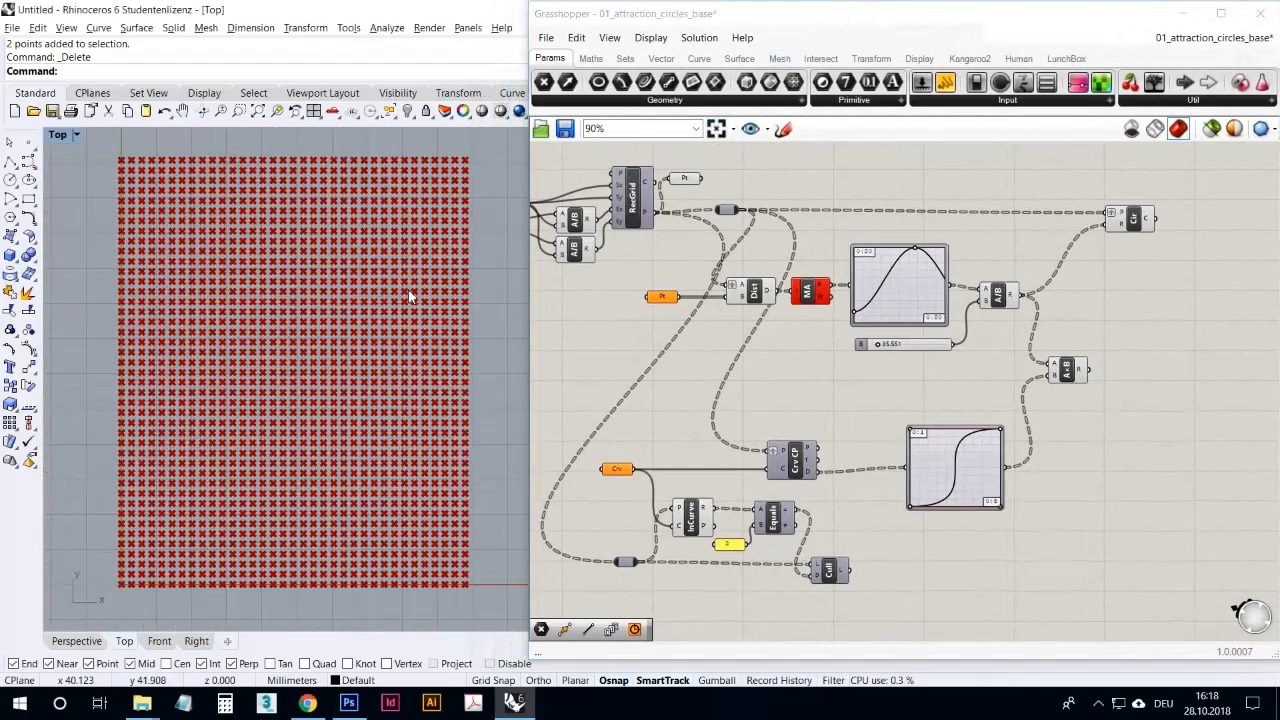
# - Highlight the grid points through their Pt parameter, and set the rectangular grid's spacing slider to 1.548 and its X-extent slider to 52
pyautogui.click(688, 180)
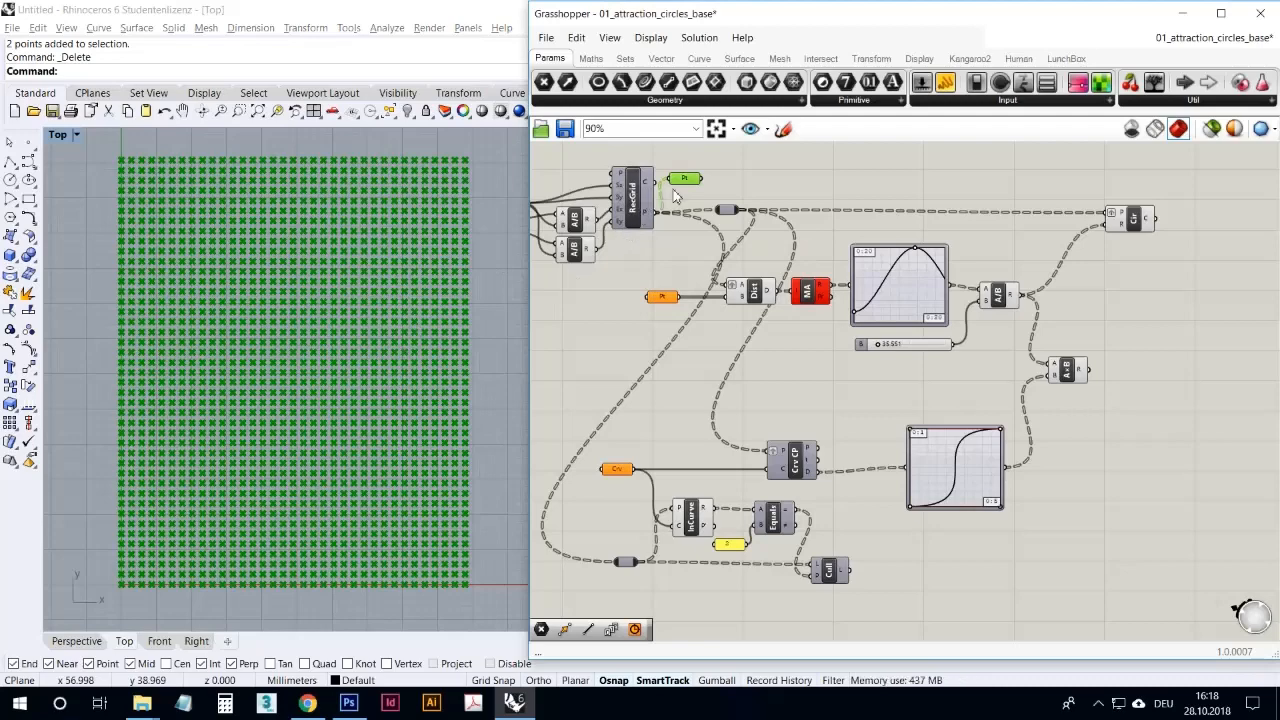
pyautogui.moveTo(686, 178); pyautogui.dragTo(690, 184)
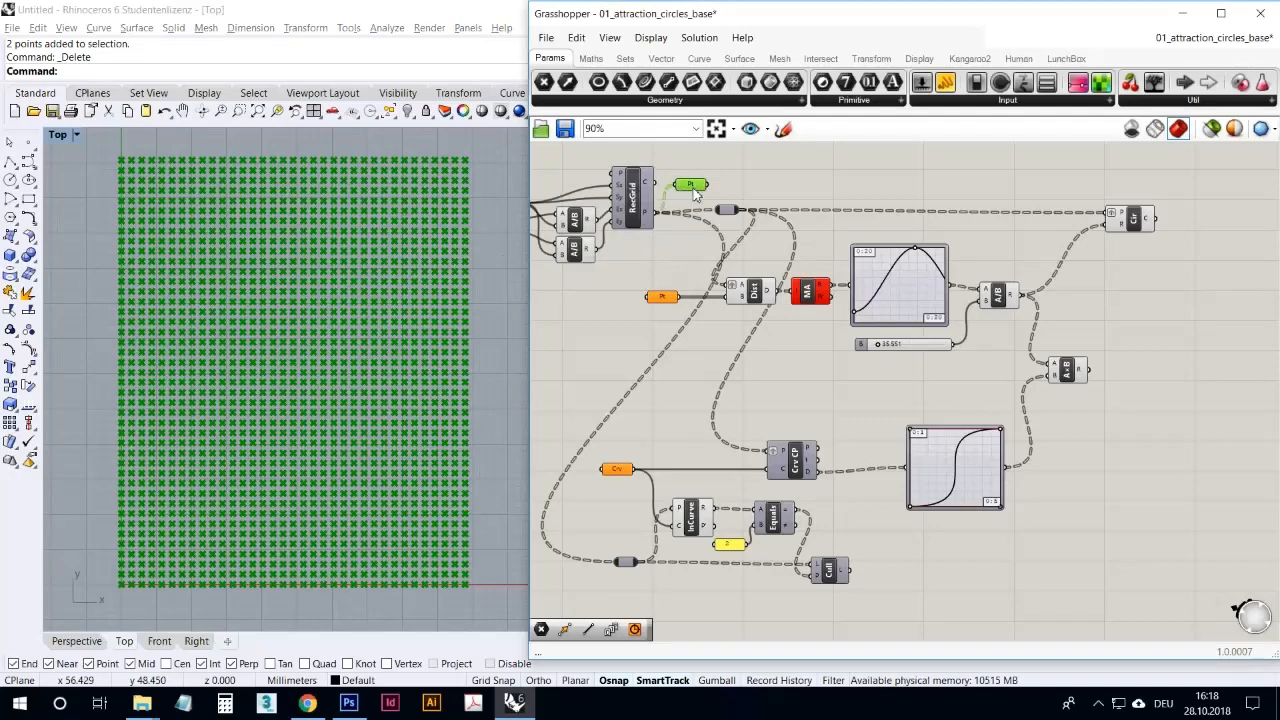
pyautogui.moveTo(696, 195)
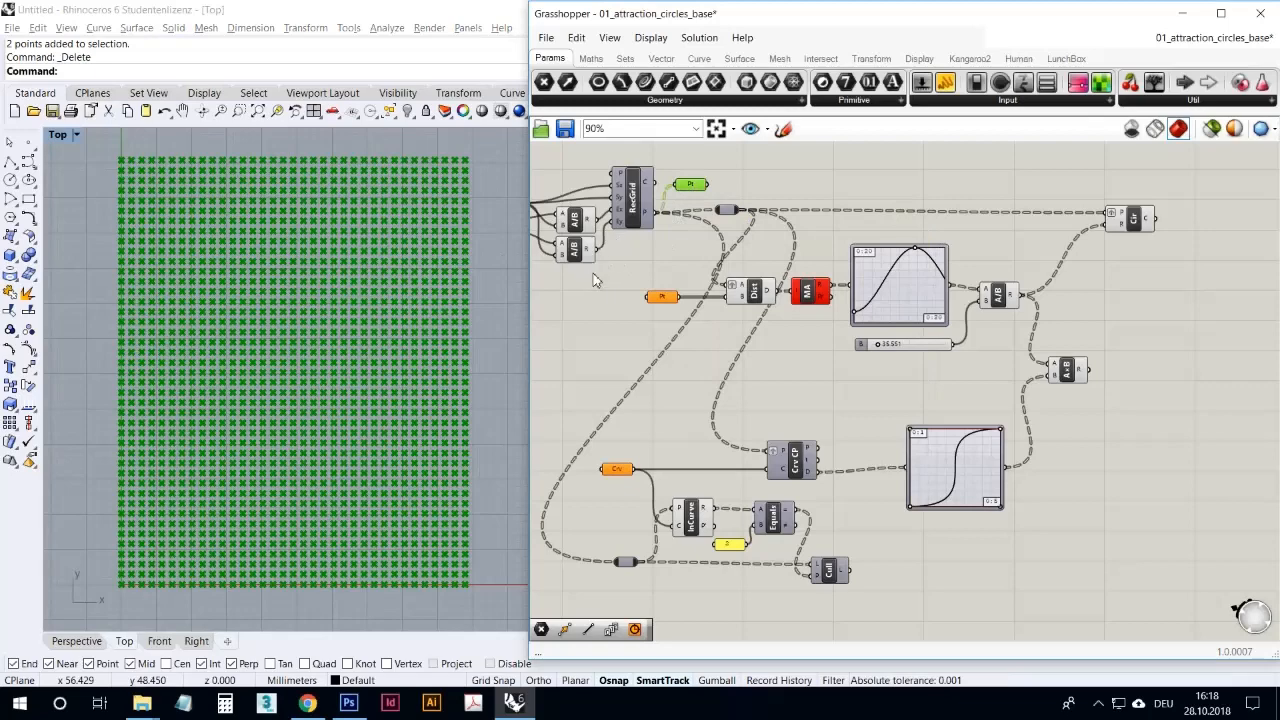
pyautogui.moveTo(586, 277); pyautogui.dragTo(761, 300, button='right')
pyautogui.scroll(3, 636, 230)
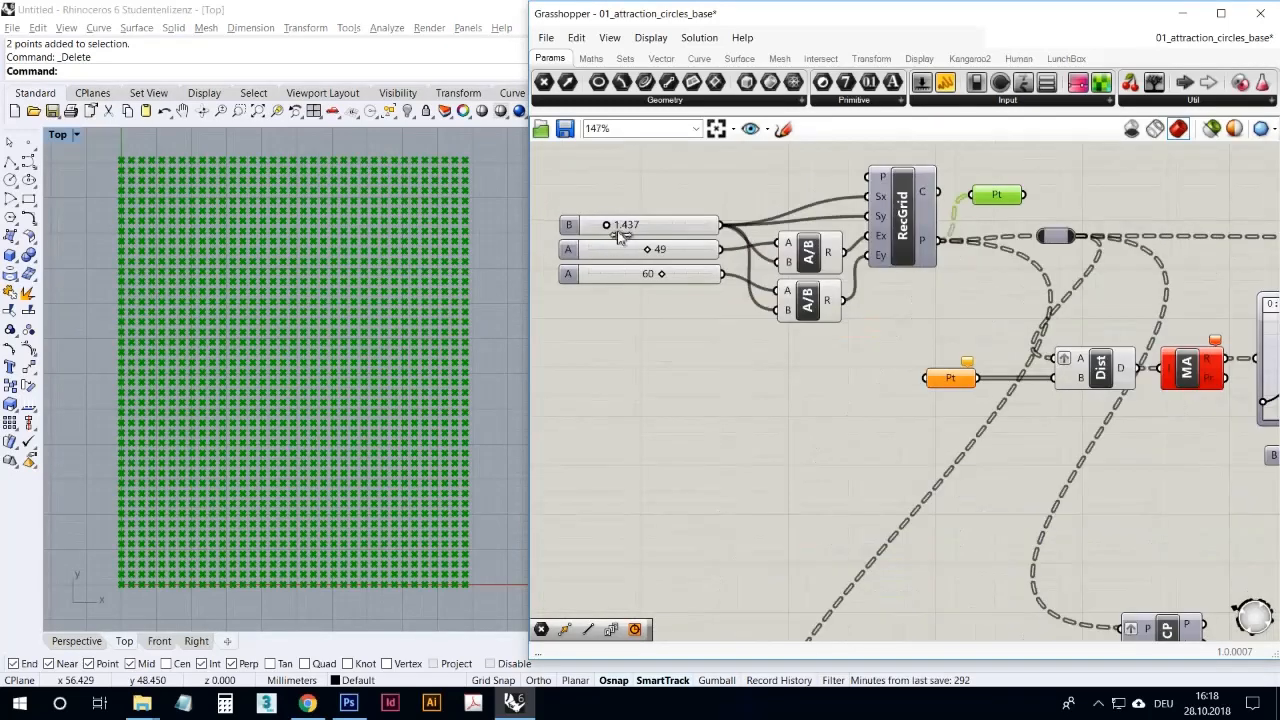
pyautogui.moveTo(615, 232); pyautogui.dragTo(661, 270)
pyautogui.click(709, 361)
pyautogui.scroll(-2, 671, 304)
pyautogui.moveTo(671, 304); pyautogui.dragTo(629, 310, button='right')
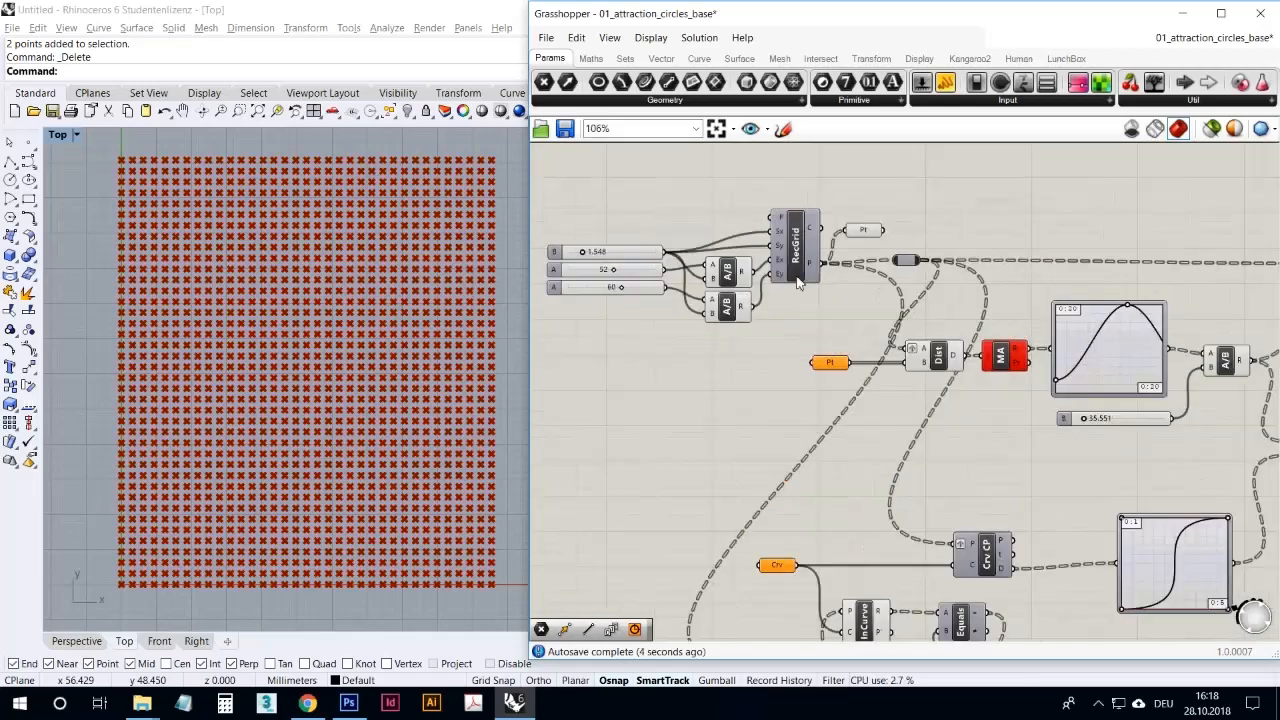
# - Delete the Pt parameter attached to the rectangular grid's point output
pyautogui.click(868, 231)
pyautogui.press('Delete')
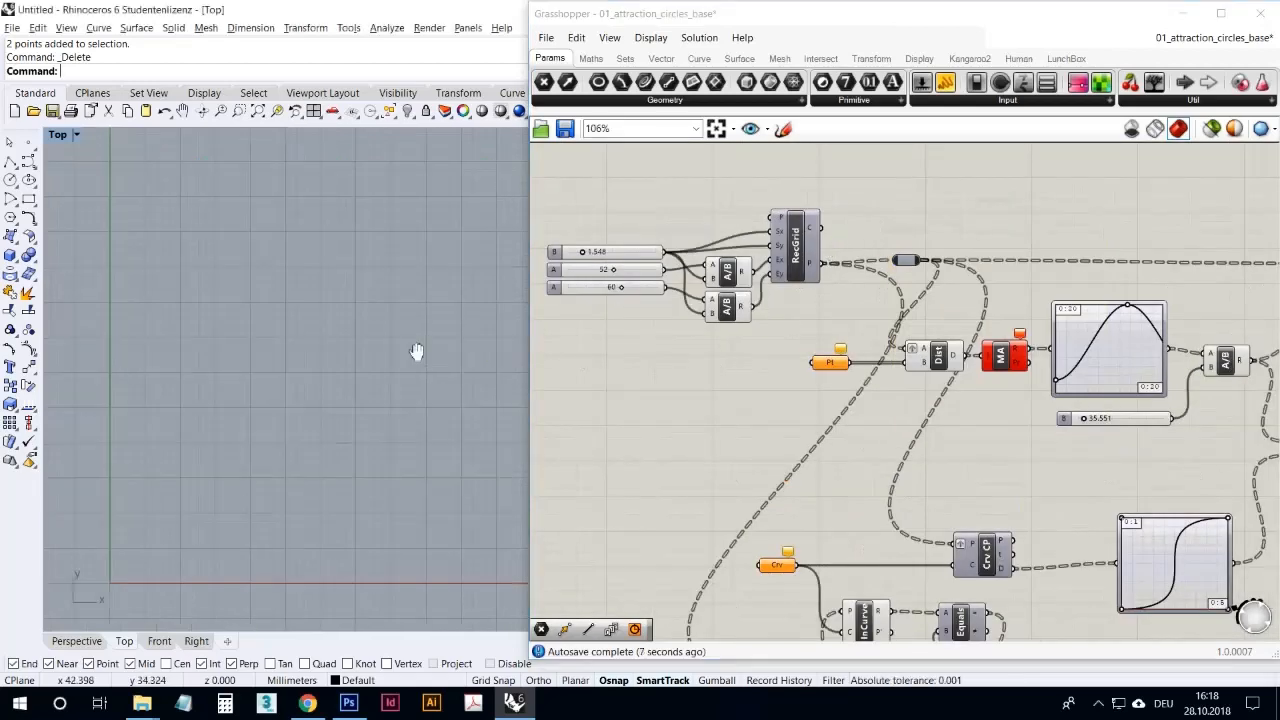
pyautogui.moveTo(417, 351); pyautogui.dragTo(405, 332, button='right')
pyautogui.scroll(-3, 405, 332)
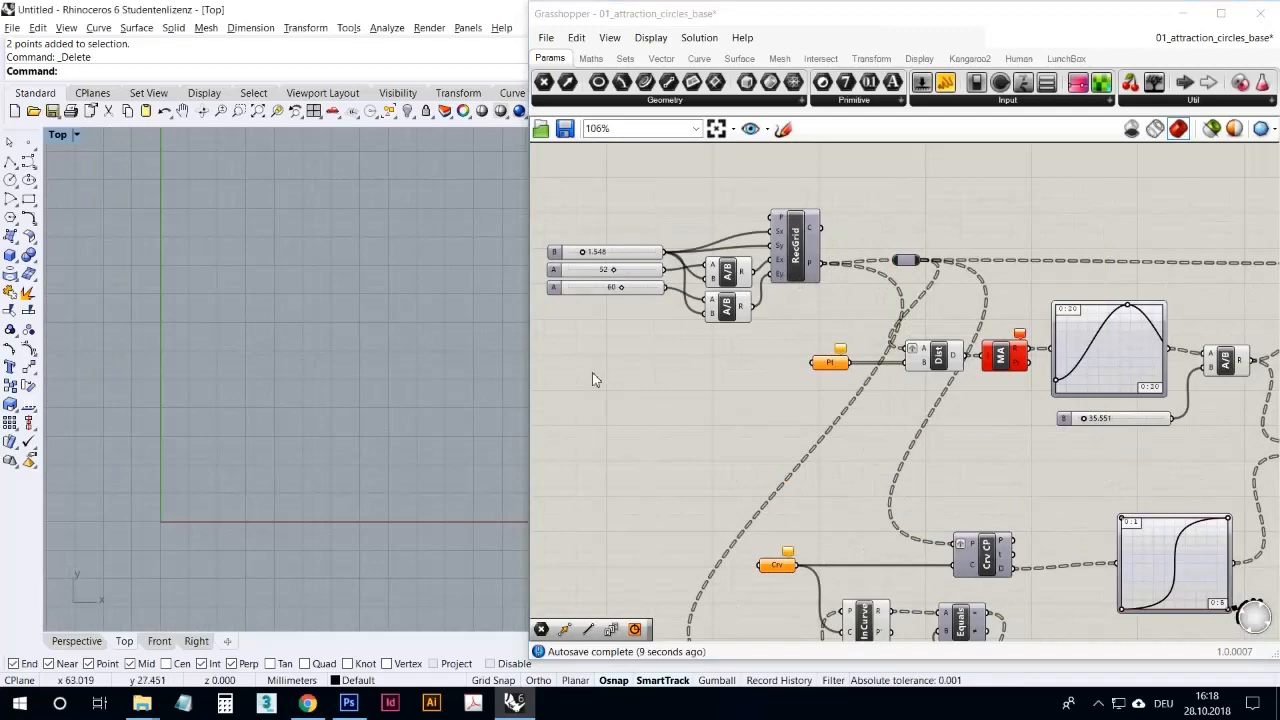
# - Examine the two parts of the definition by highlighting the upper point-attractor components and the lower curve-attractor components
pyautogui.moveTo(701, 372); pyautogui.dragTo(658, 385, button='right')
pyautogui.scroll(-3, 678, 347)
pyautogui.scroll(1, 732, 357)
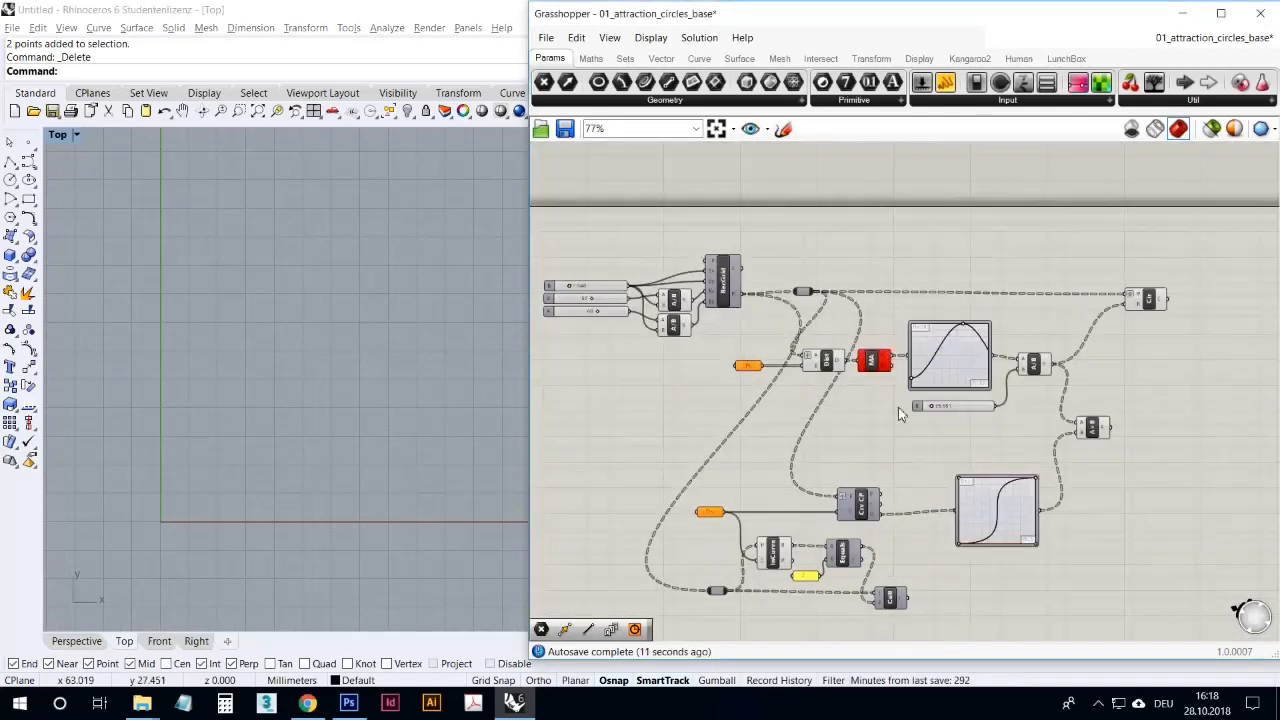
pyautogui.moveTo(1114, 549); pyautogui.dragTo(1119, 510, button='right')
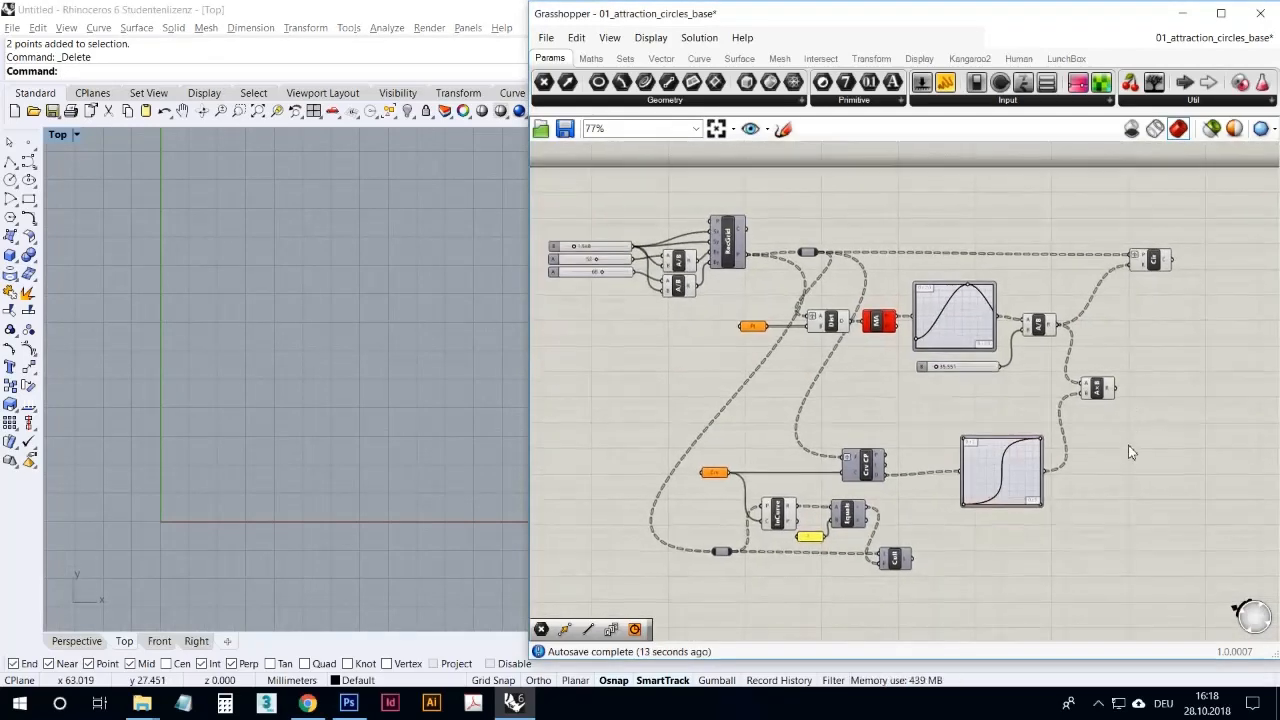
pyautogui.moveTo(1202, 382); pyautogui.dragTo(573, 193)
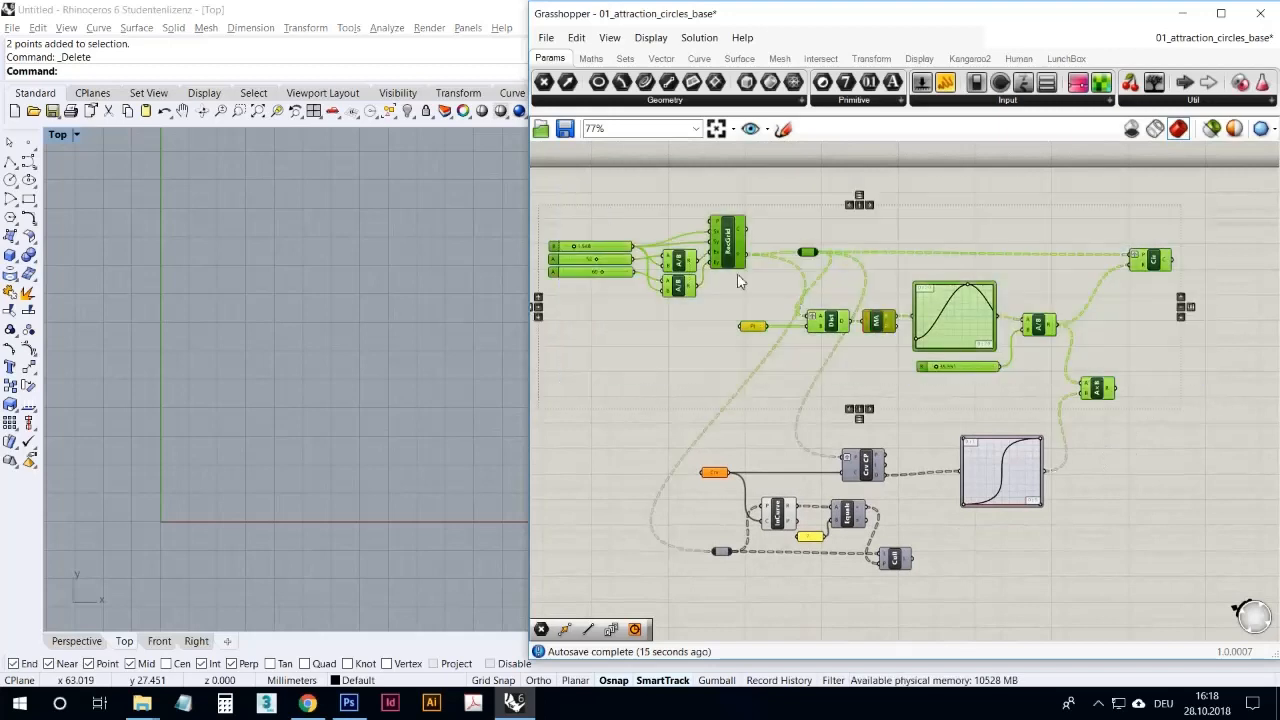
pyautogui.click(705, 379)
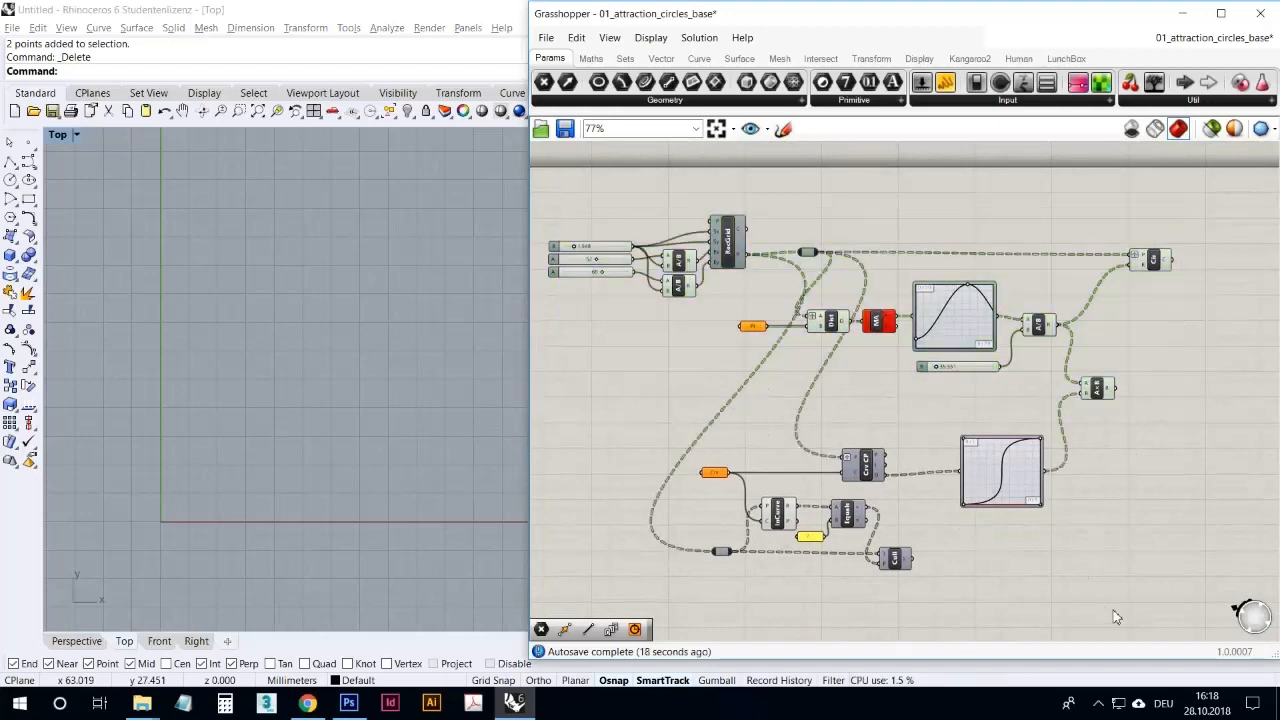
pyautogui.moveTo(1124, 625); pyautogui.dragTo(672, 406)
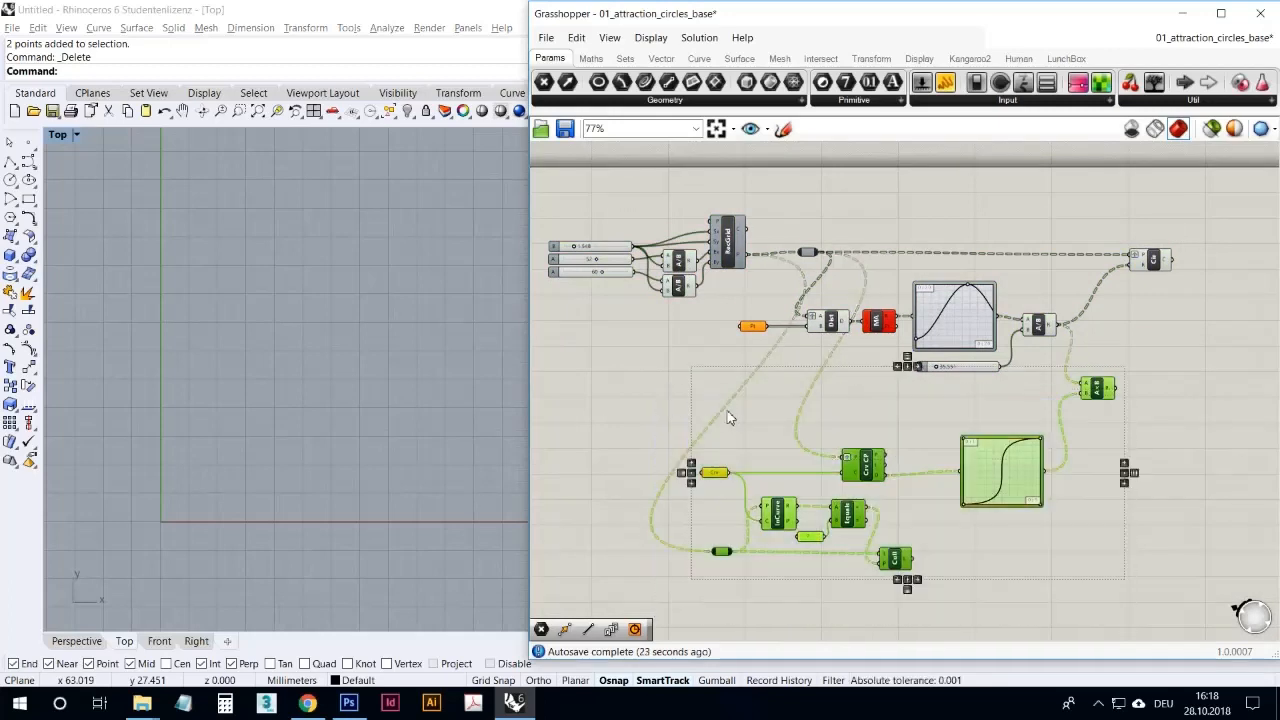
pyautogui.click(697, 375)
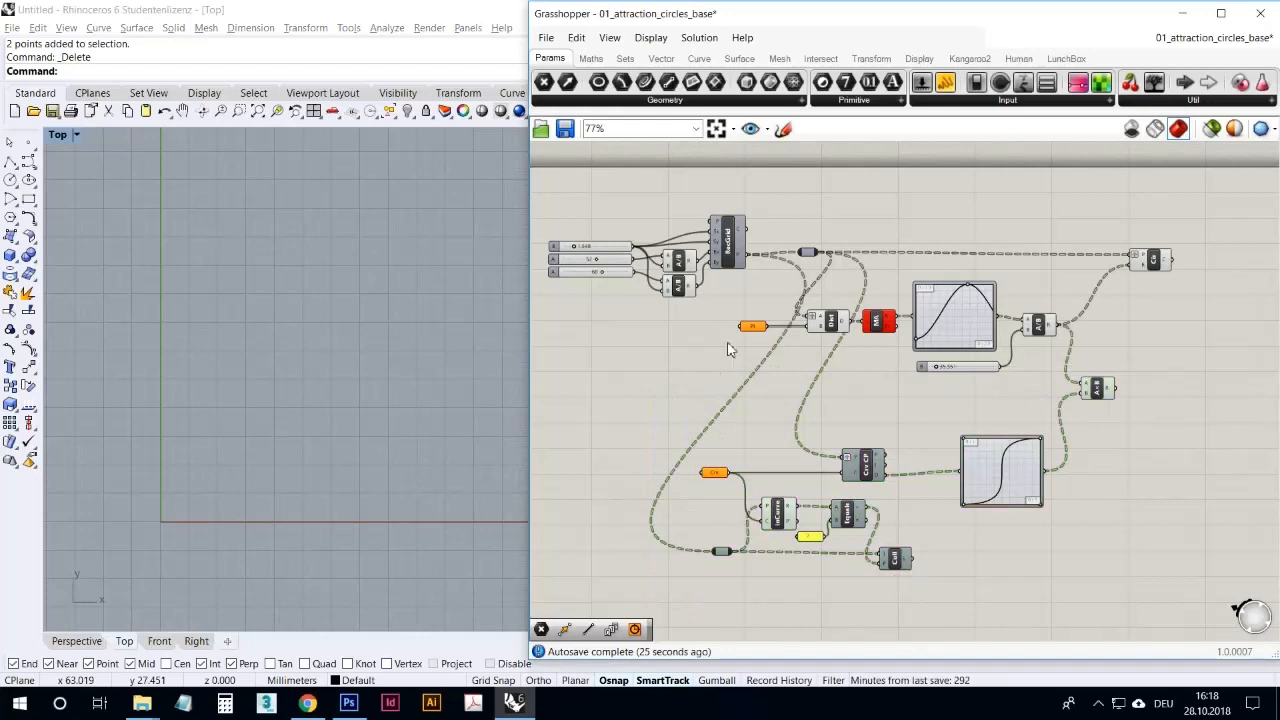
pyautogui.moveTo(1218, 373); pyautogui.dragTo(548, 174)
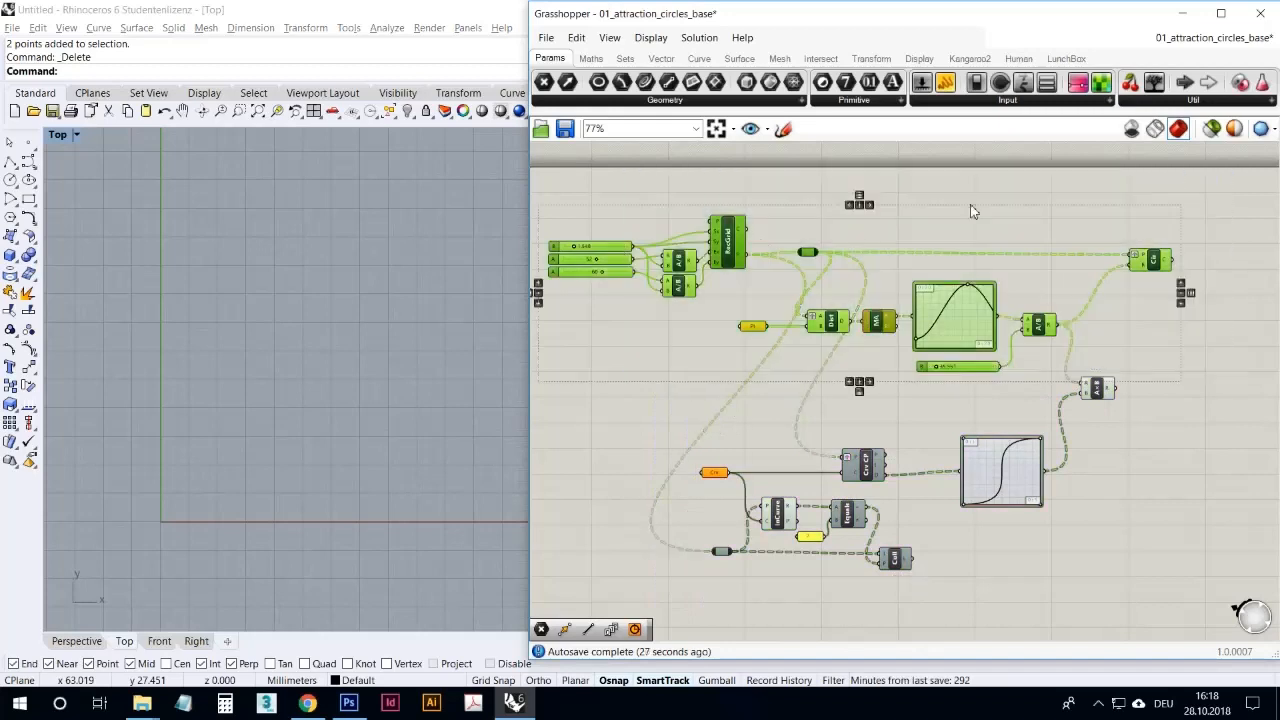
pyautogui.click(968, 209)
pyautogui.moveTo(755, 343); pyautogui.dragTo(769, 345, button='right')
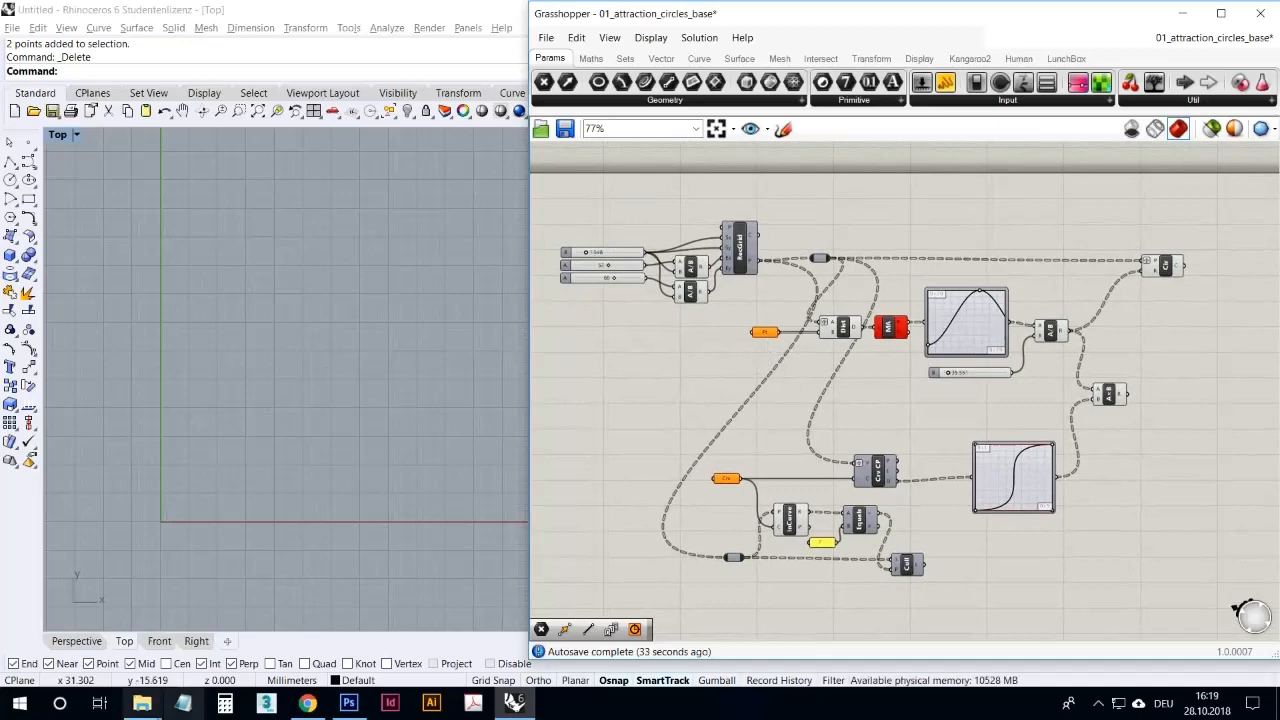
# - View the reference image skatar_attraction_circles.png in Chrome, and return to Grasshopper to inspect the Pt parameter feeding the Distance component
pyautogui.click(307, 703)
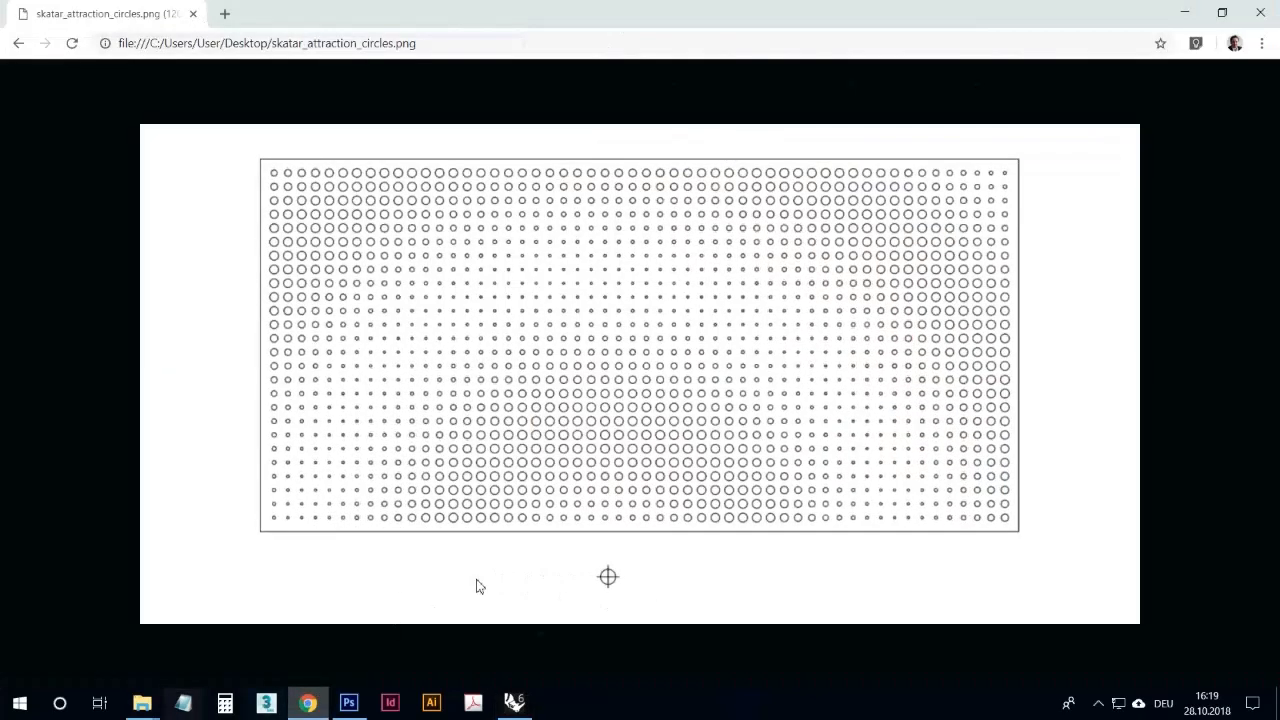
pyautogui.click(518, 711)
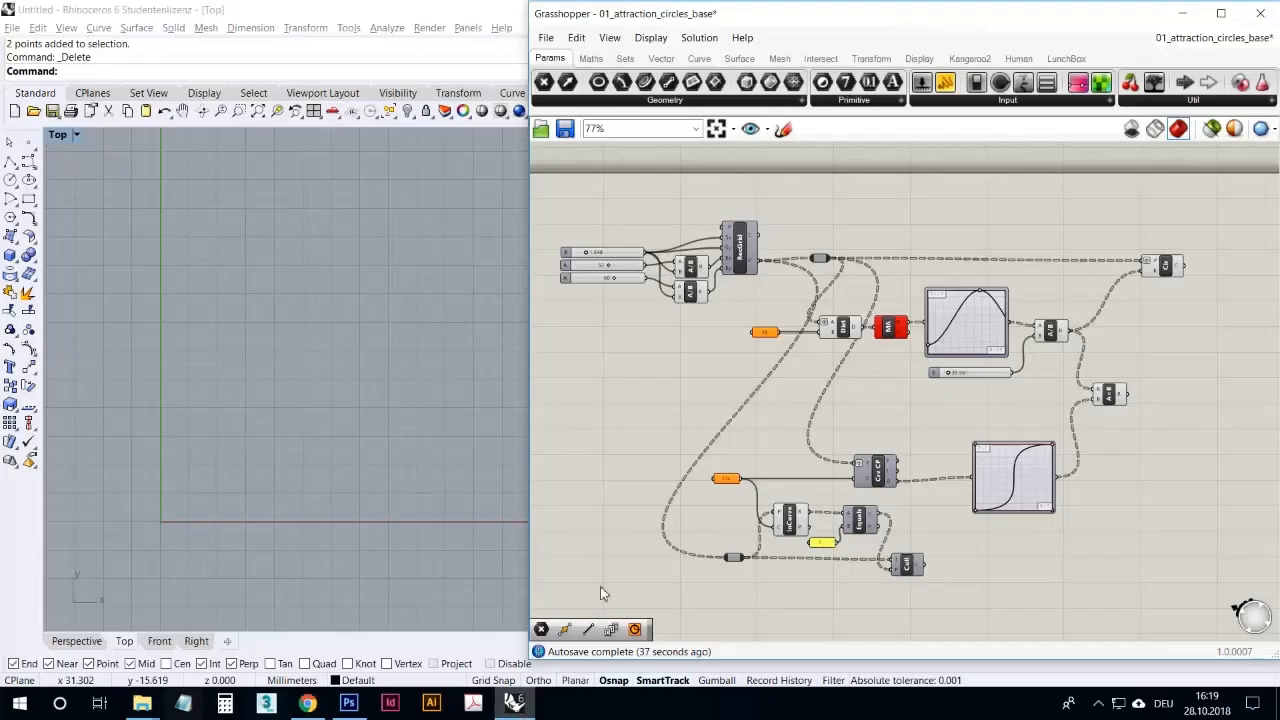
pyautogui.click(765, 333)
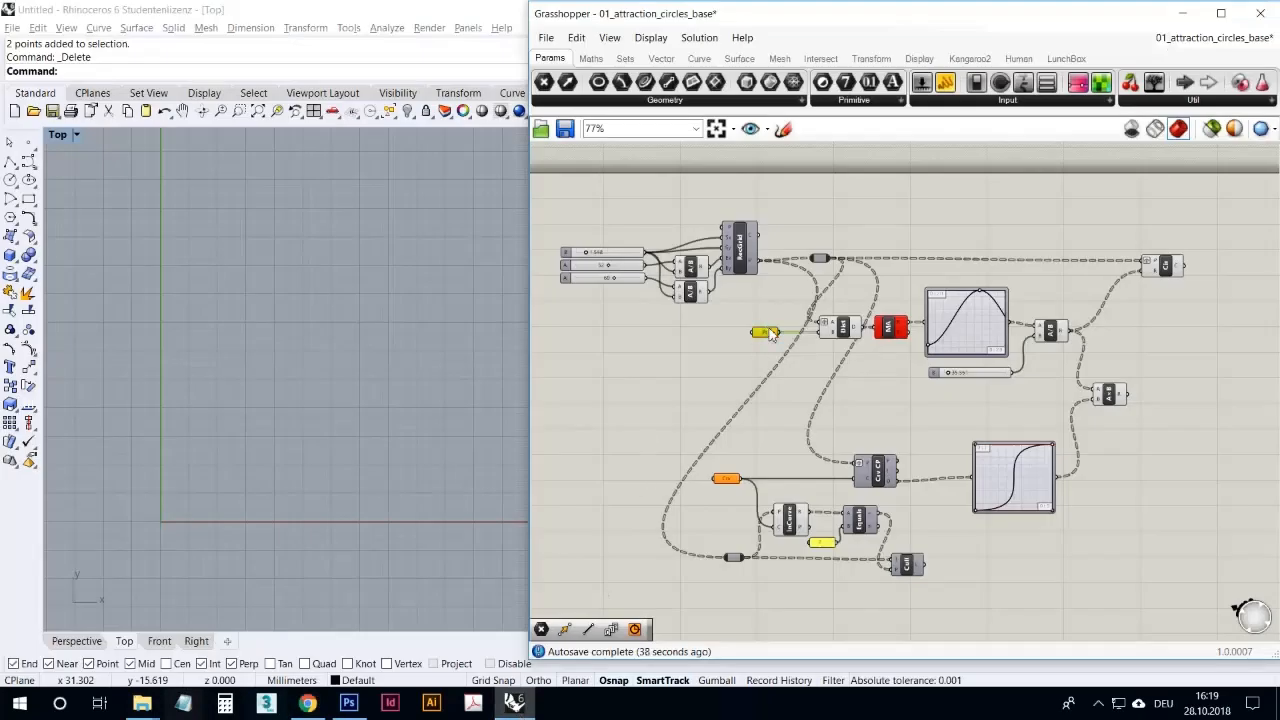
pyautogui.click(740, 385)
pyautogui.scroll(4, 765, 322)
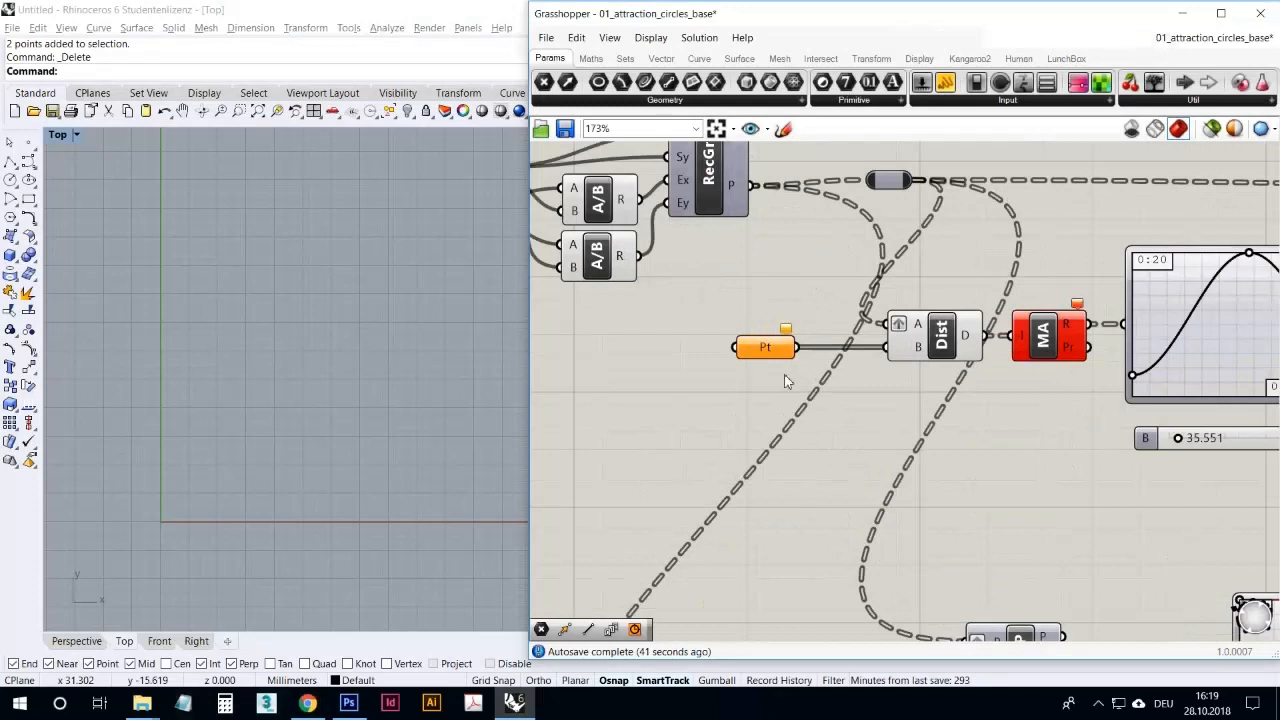
pyautogui.scroll(-3, 760, 366)
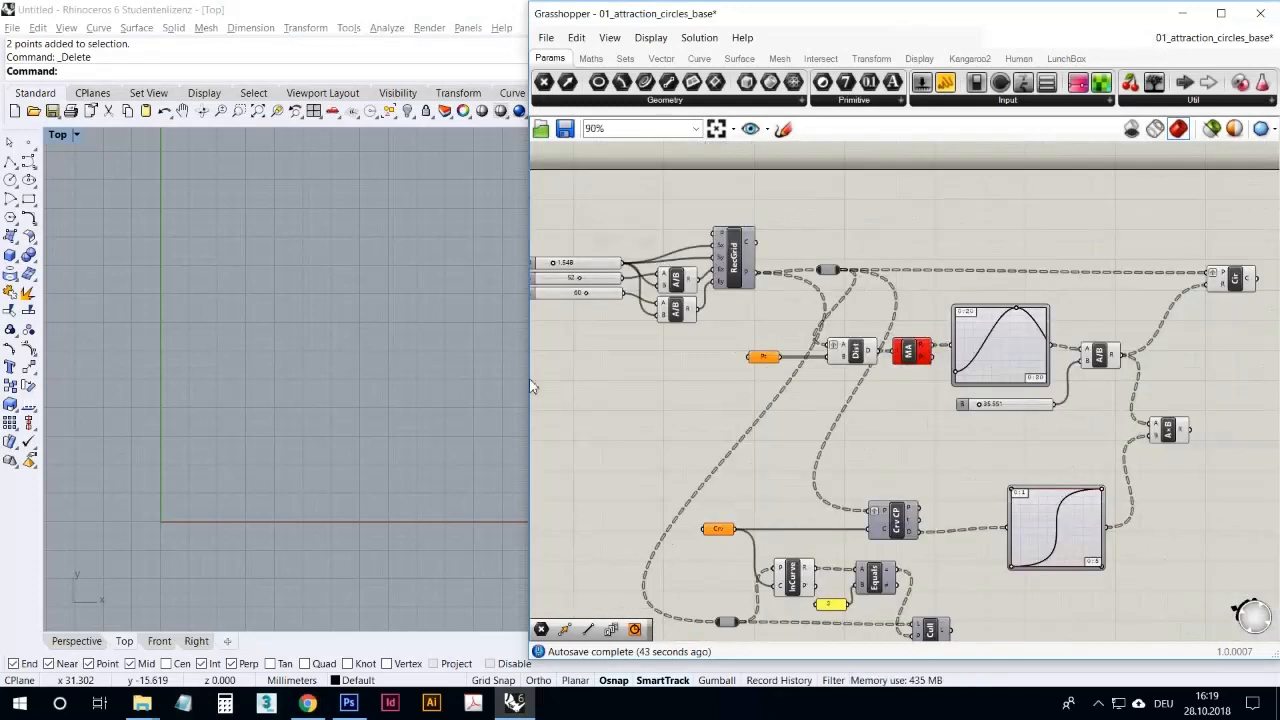
# - Place three point objects in the Top viewport: one beyond the Y axis and two below the X axis, the last at about x 45, y -6.5
pyautogui.click(28, 141)
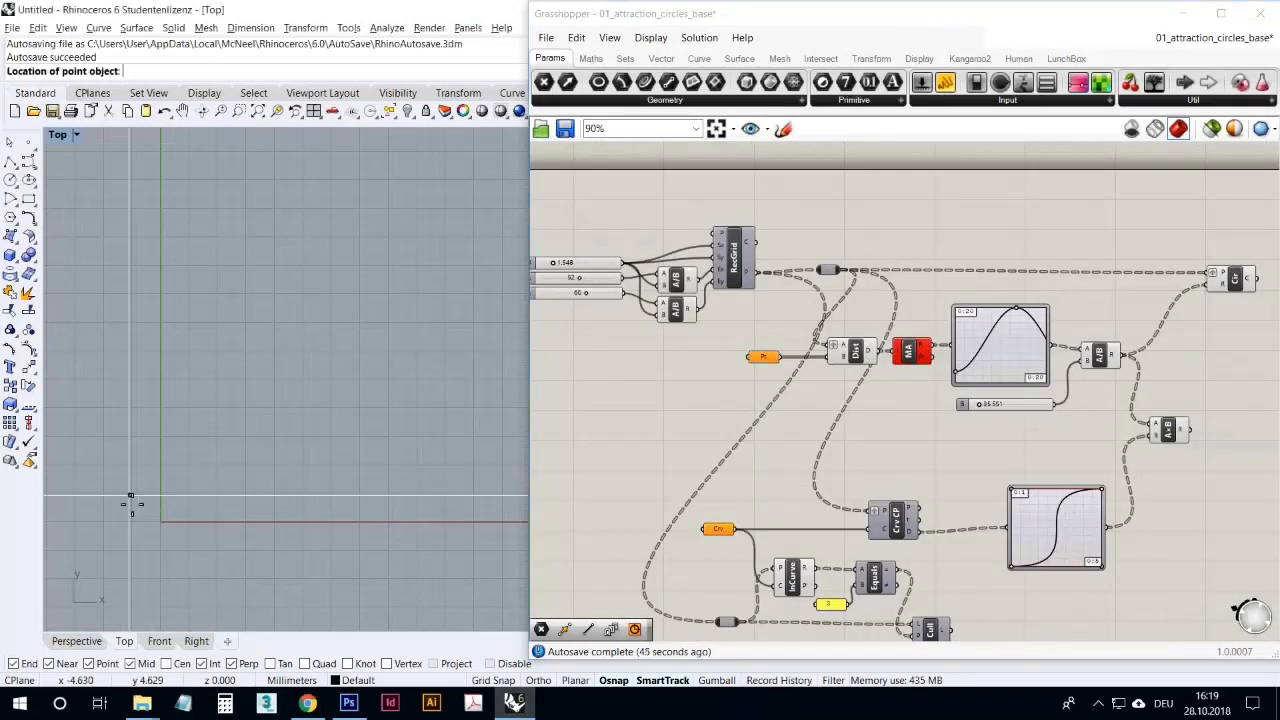
pyautogui.click(90, 455)
pyautogui.rightClick(109, 501)
pyautogui.click(217, 558)
pyautogui.moveTo(370, 564); pyautogui.dragTo(376, 567, button='right')
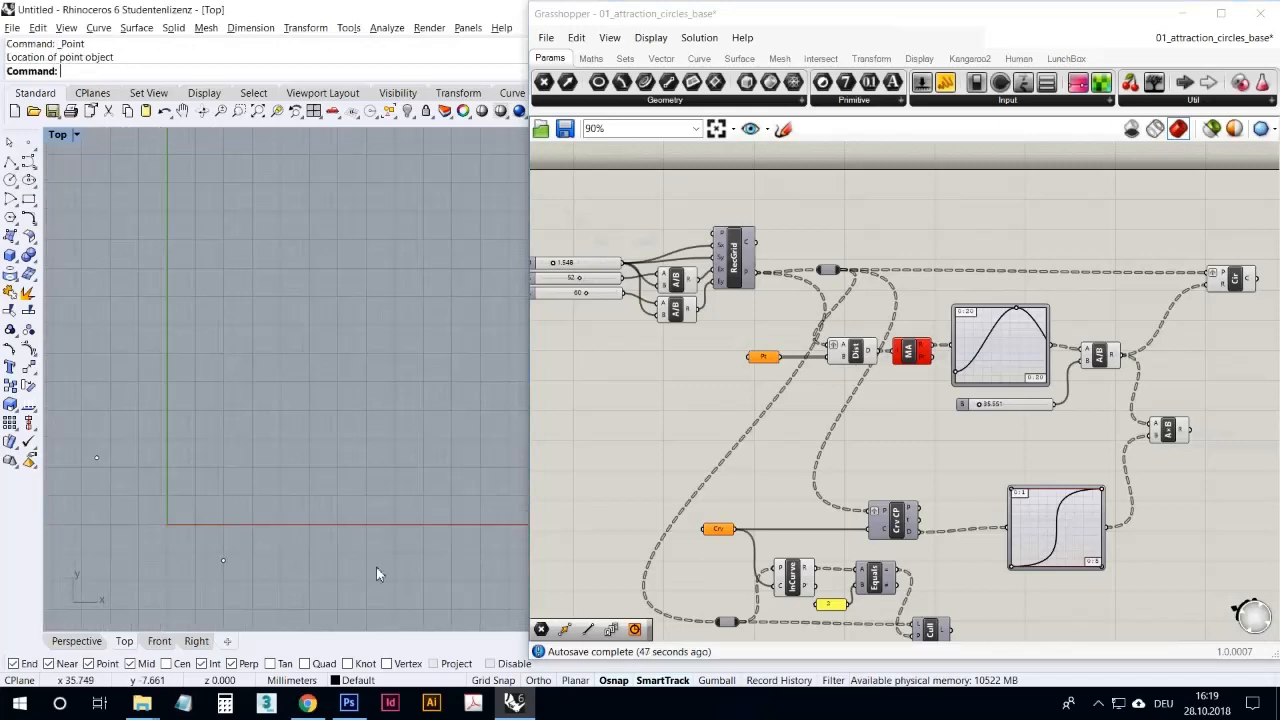
pyautogui.rightClick(384, 567)
pyautogui.click(424, 561)
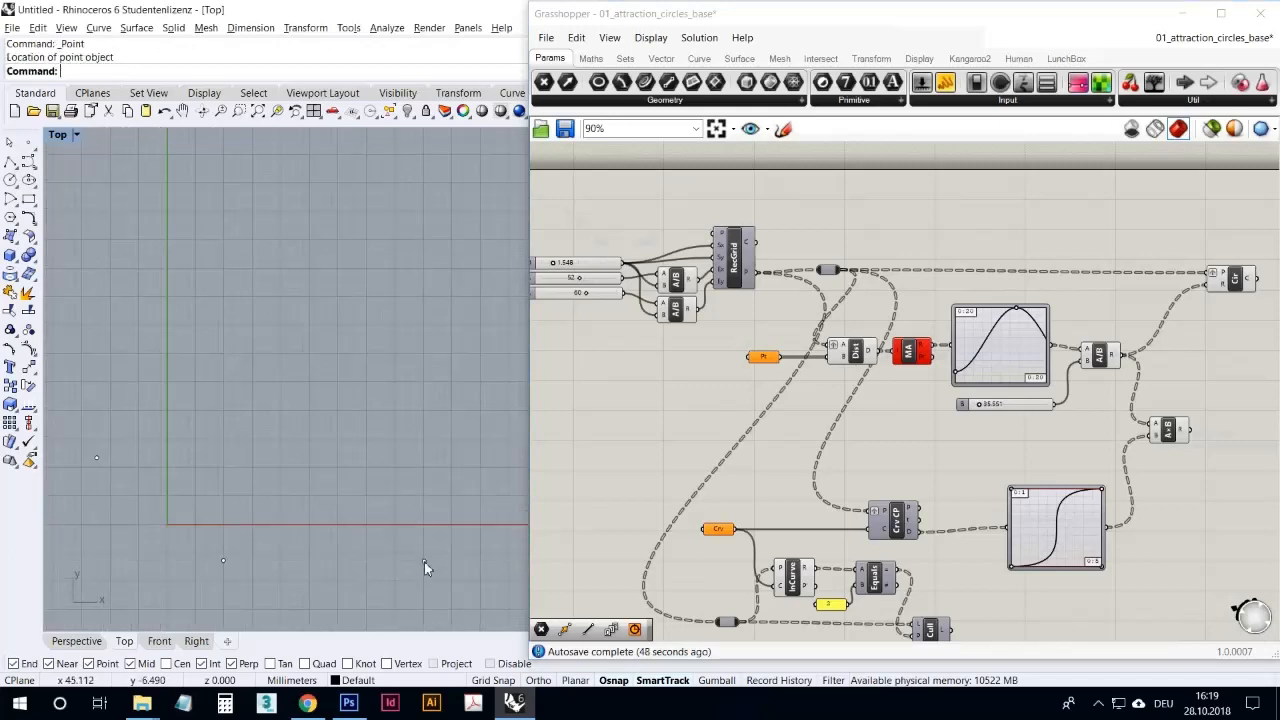
# - Reference all three Rhino points in the Pt parameter feeding the Distance component, using Set Multiple Points
pyautogui.rightClick(770, 362)
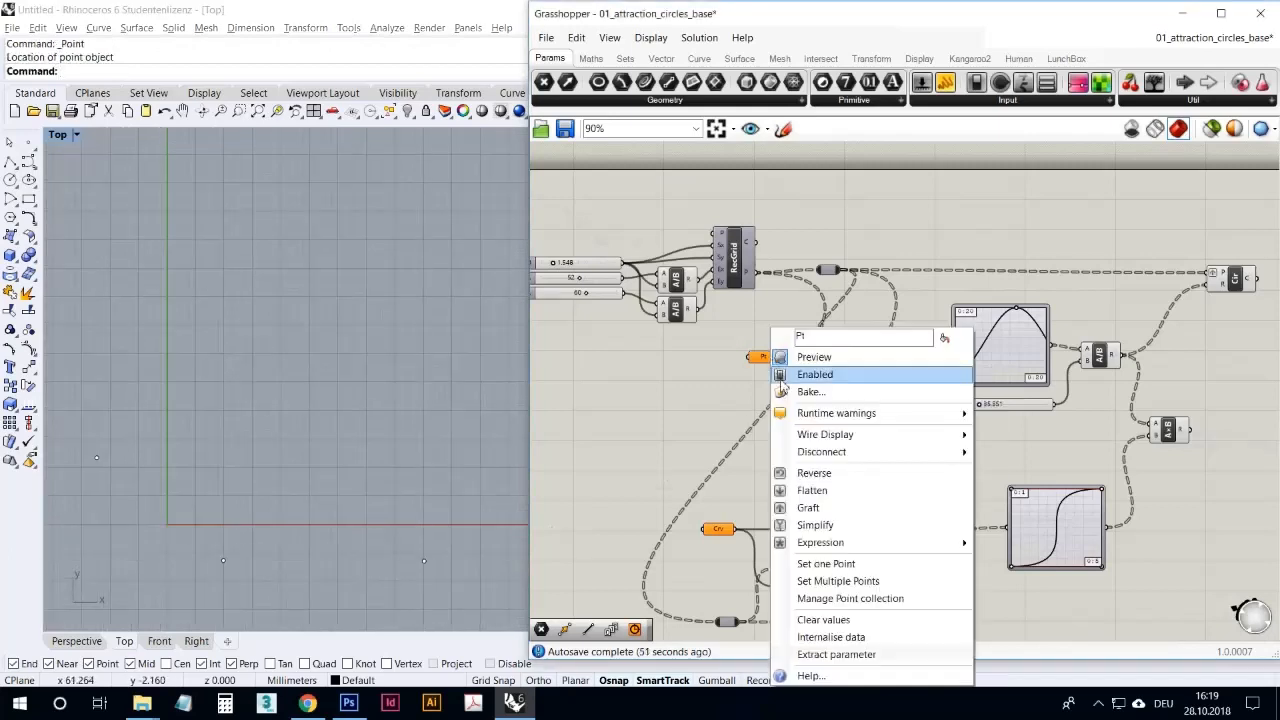
pyautogui.click(873, 589)
pyautogui.moveTo(496, 575); pyautogui.dragTo(63, 346)
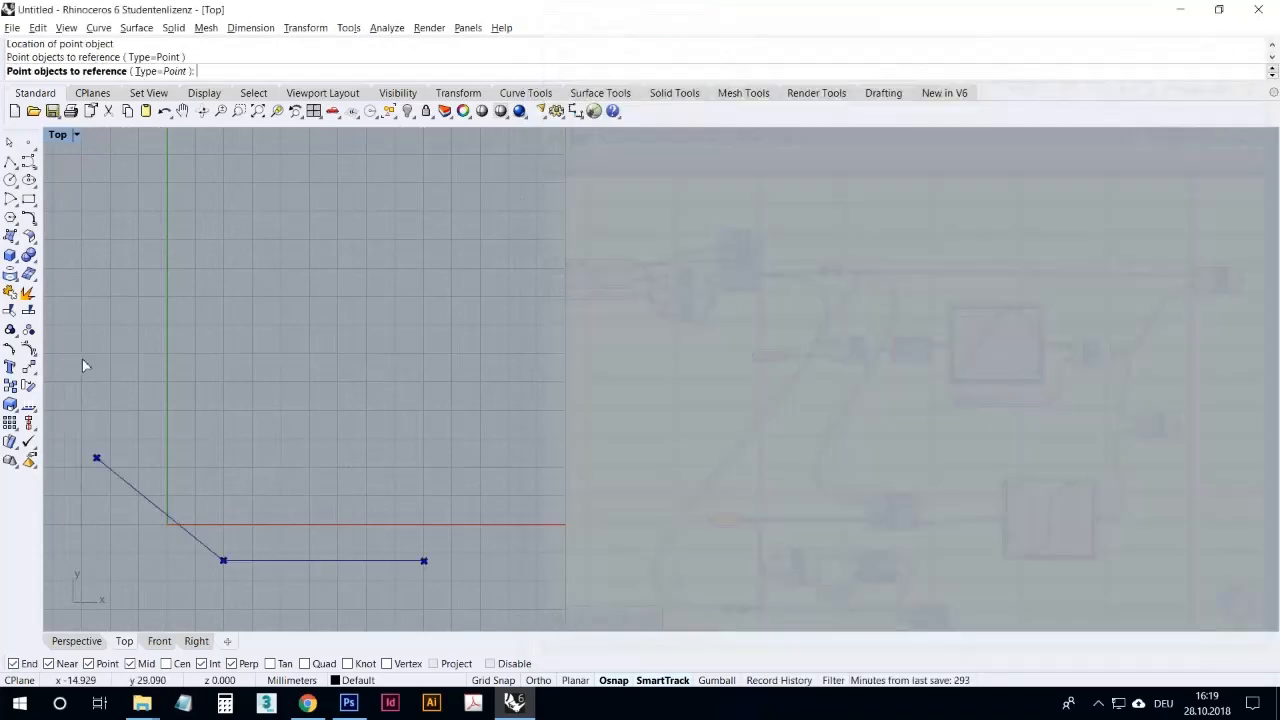
pyautogui.press('Return')
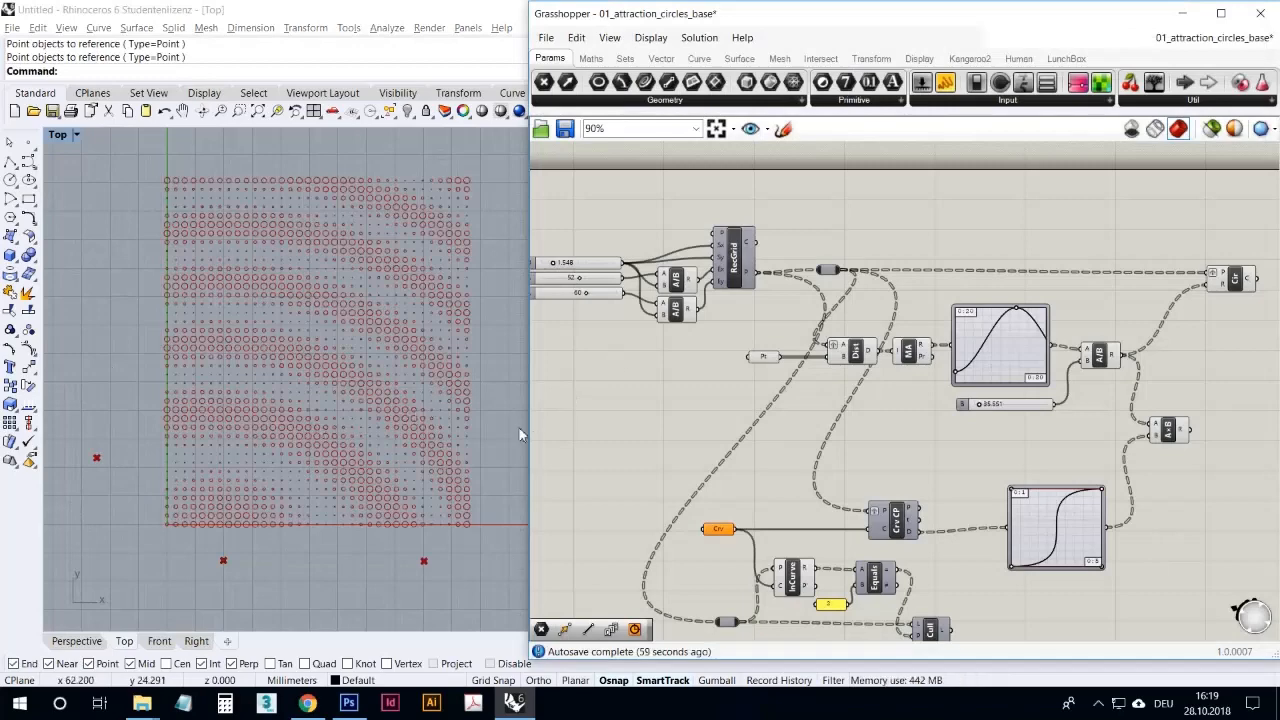
# - Reposition the three attractor points, moving the one beside the Y axis upward and the two below the X axis in the negative X direction
pyautogui.moveTo(224, 561); pyautogui.dragTo(193, 560)
pyautogui.moveTo(97, 458); pyautogui.dragTo(97, 312)
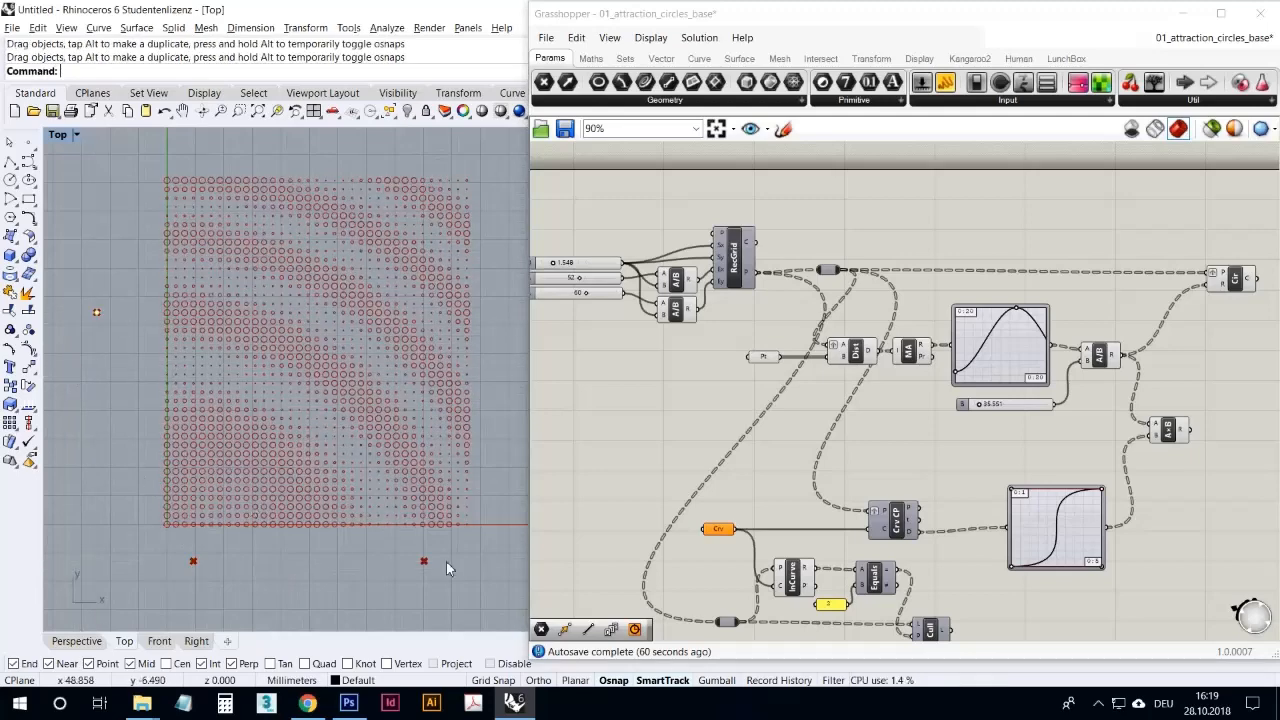
pyautogui.moveTo(424, 561); pyautogui.dragTo(399, 568)
pyautogui.moveTo(98, 316); pyautogui.dragTo(100, 376)
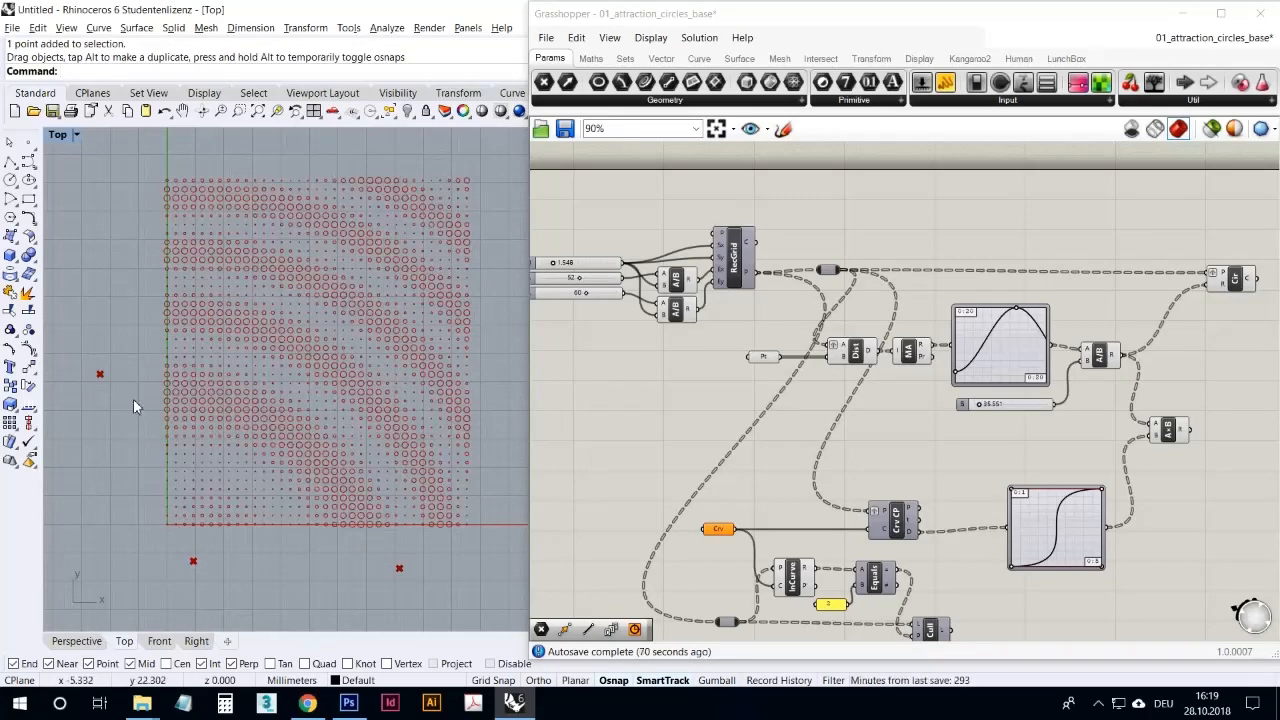
pyautogui.moveTo(201, 572); pyautogui.dragTo(133, 567)
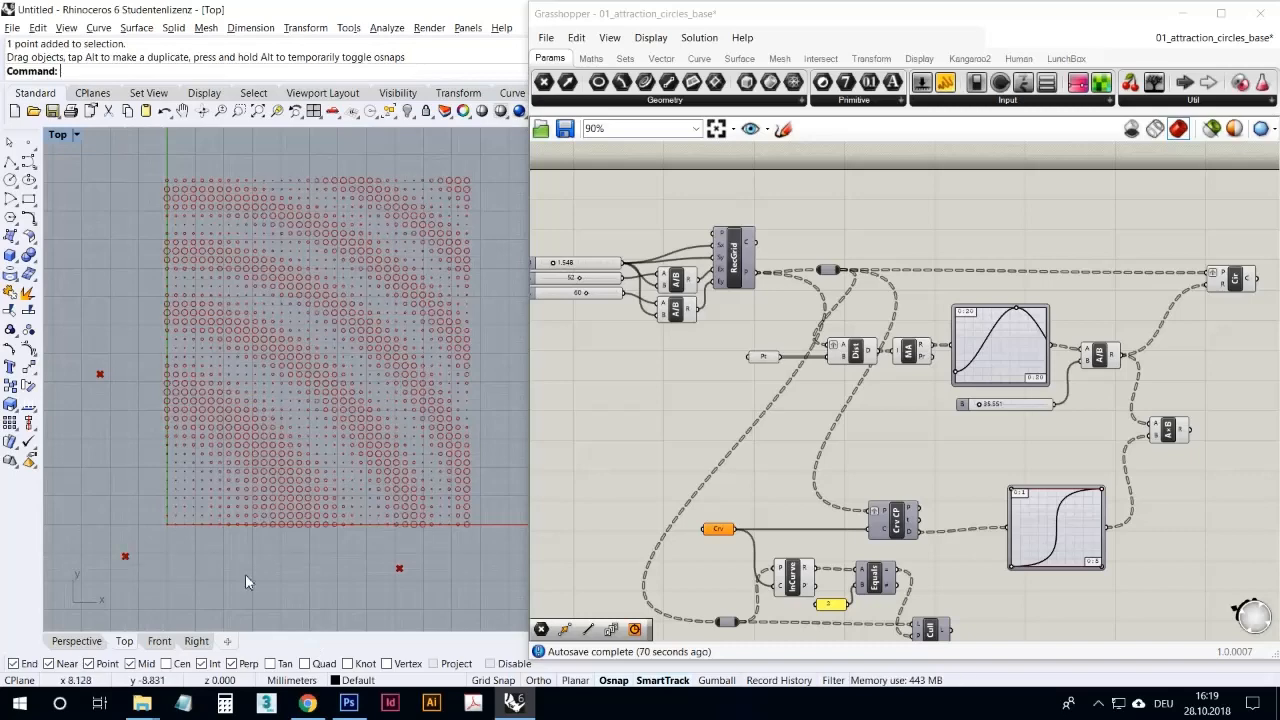
pyautogui.moveTo(395, 584); pyautogui.dragTo(281, 576)
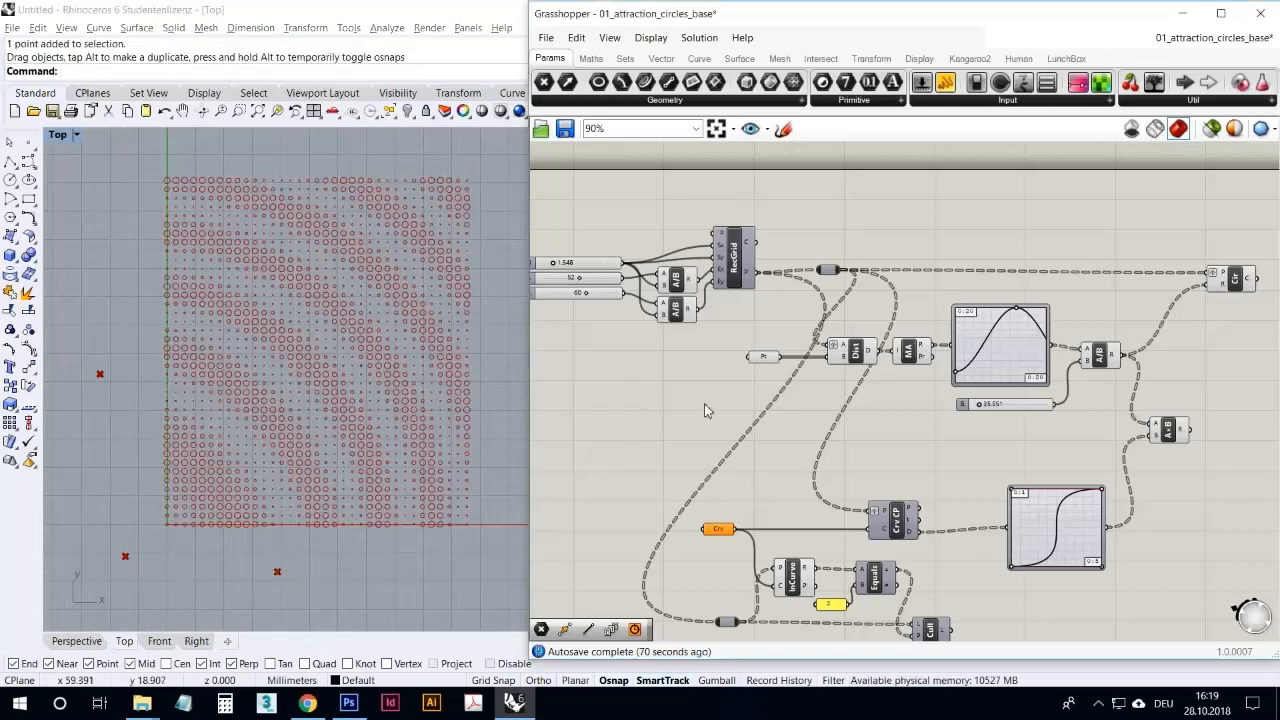
# - Move the attractor point beside the Y axis downward and the one nearest the origin slightly down and in the positive X direction
pyautogui.moveTo(705, 406); pyautogui.dragTo(733, 400, button='right')
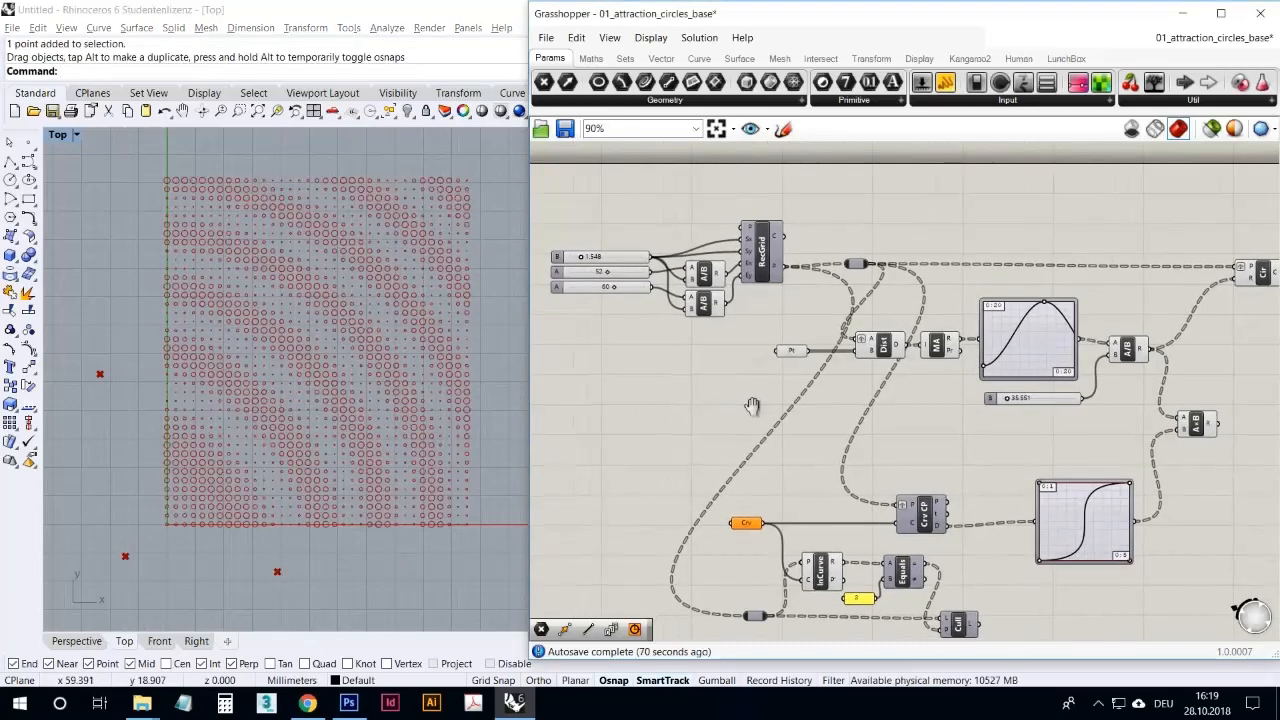
pyautogui.click(883, 345)
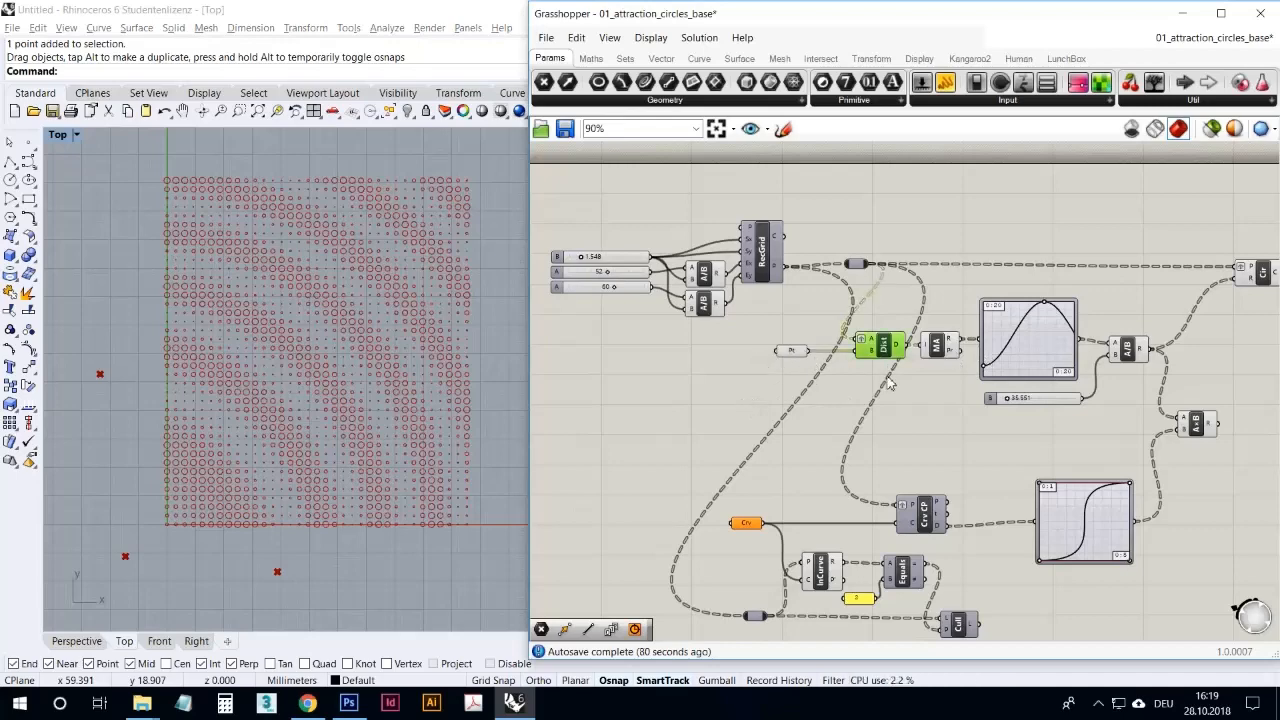
pyautogui.click(888, 383)
pyautogui.scroll(4, 860, 310)
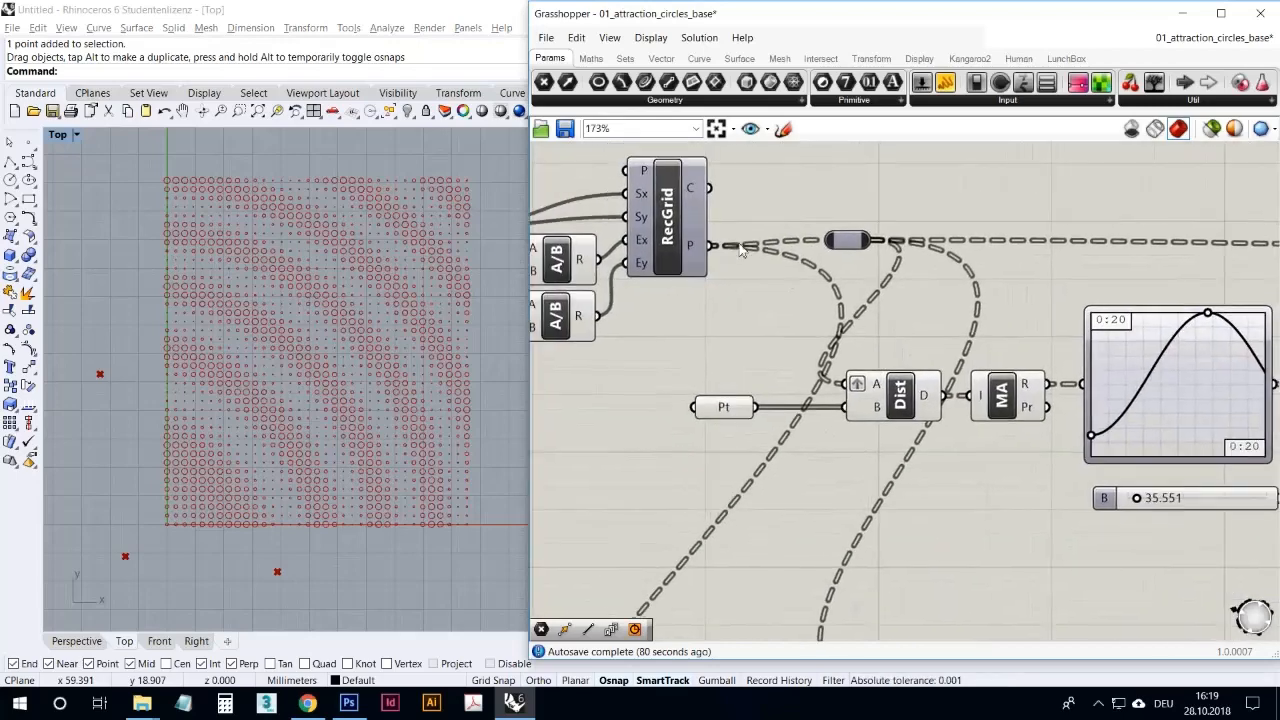
pyautogui.click(736, 408)
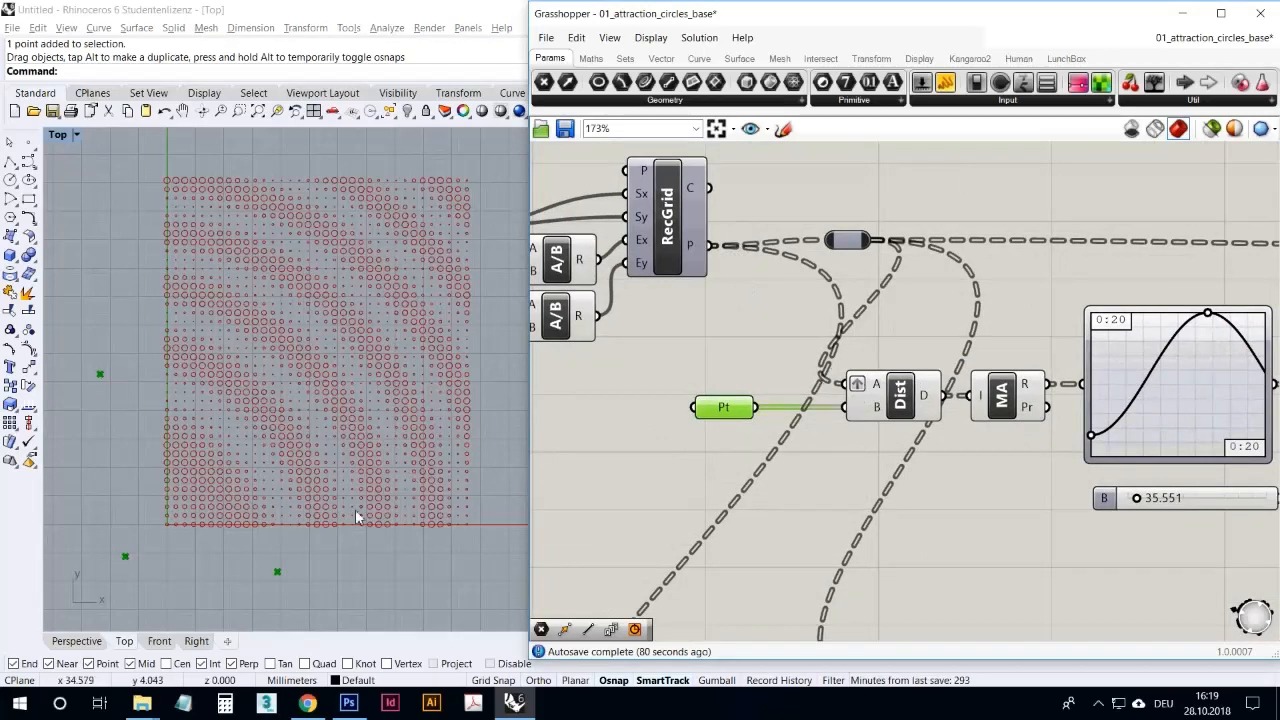
pyautogui.moveTo(105, 361); pyautogui.dragTo(110, 447)
pyautogui.click(126, 556)
pyautogui.moveTo(126, 556); pyautogui.dragTo(148, 571)
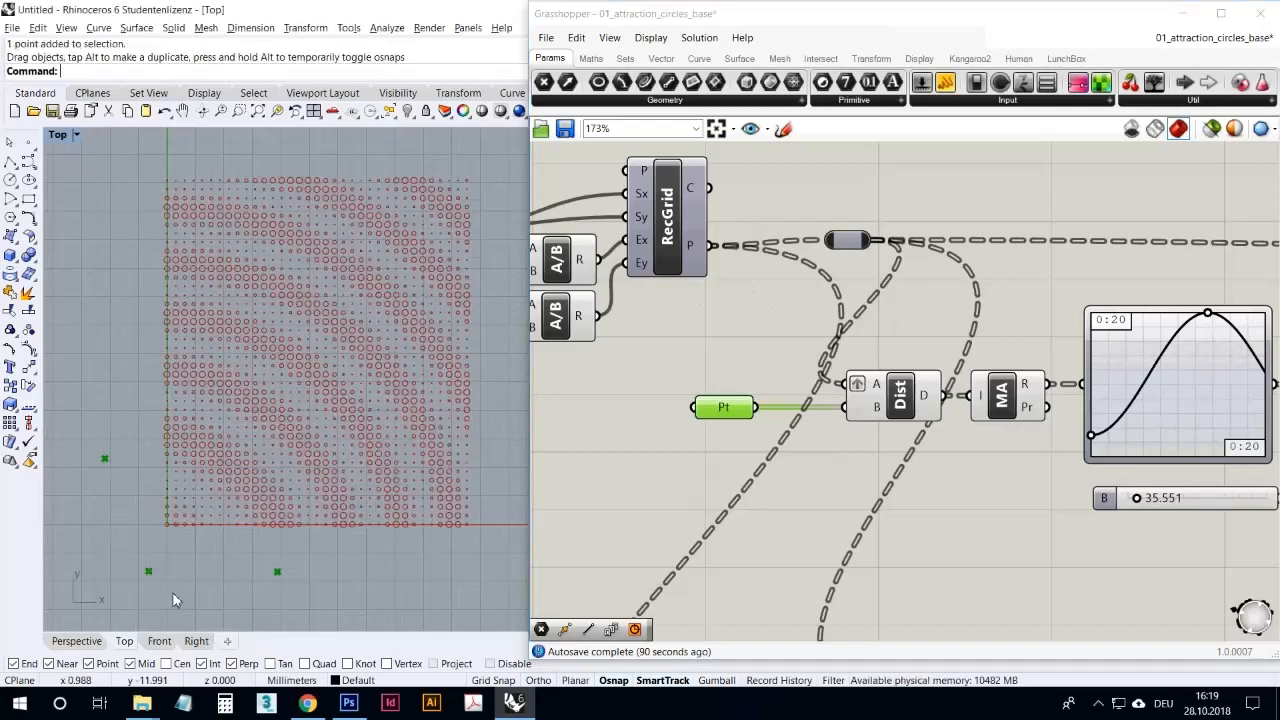
pyautogui.click(893, 430)
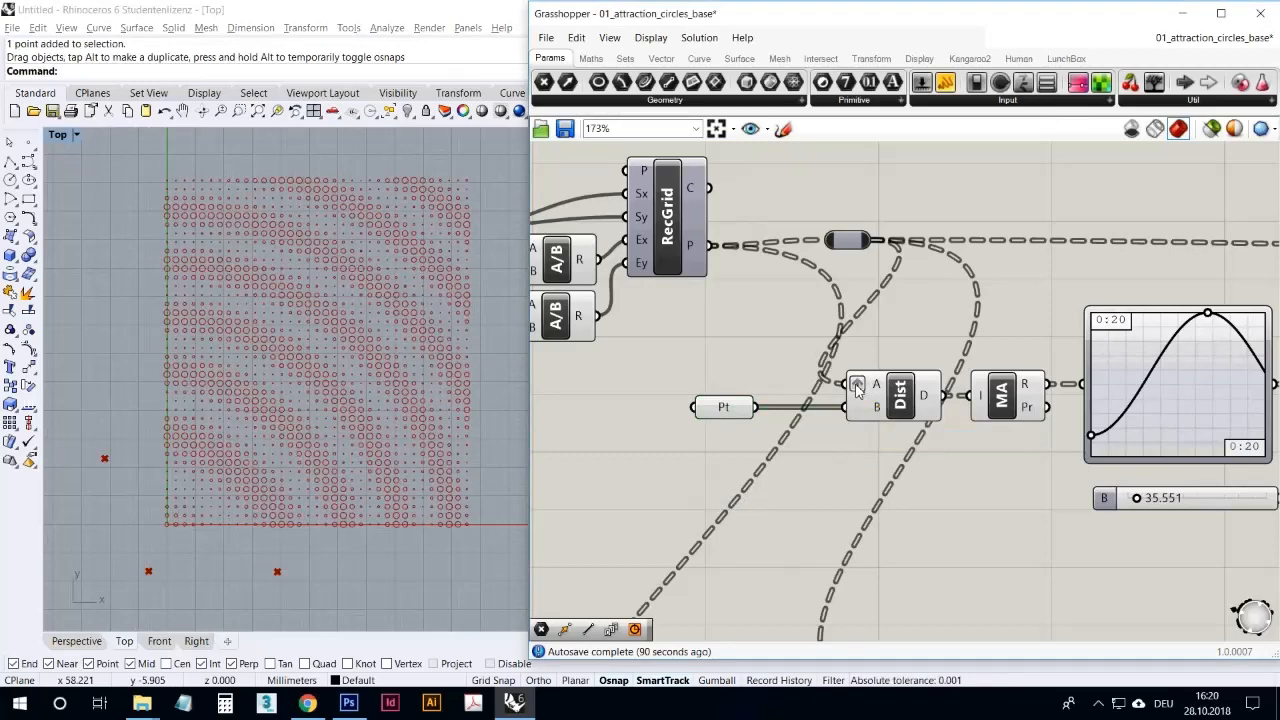
# - Examine the MA component summing the Dist output and the graph mapper and division that follow it
pyautogui.scroll(-3, 850, 400)
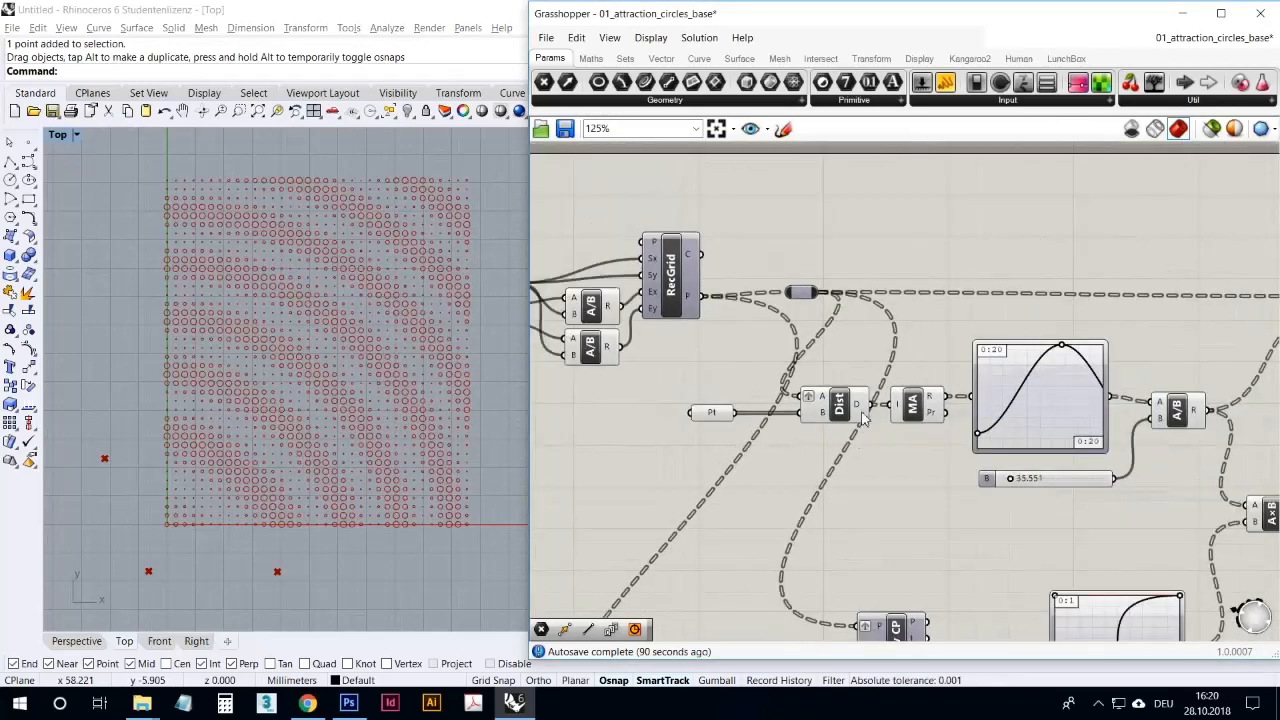
pyautogui.click(905, 410)
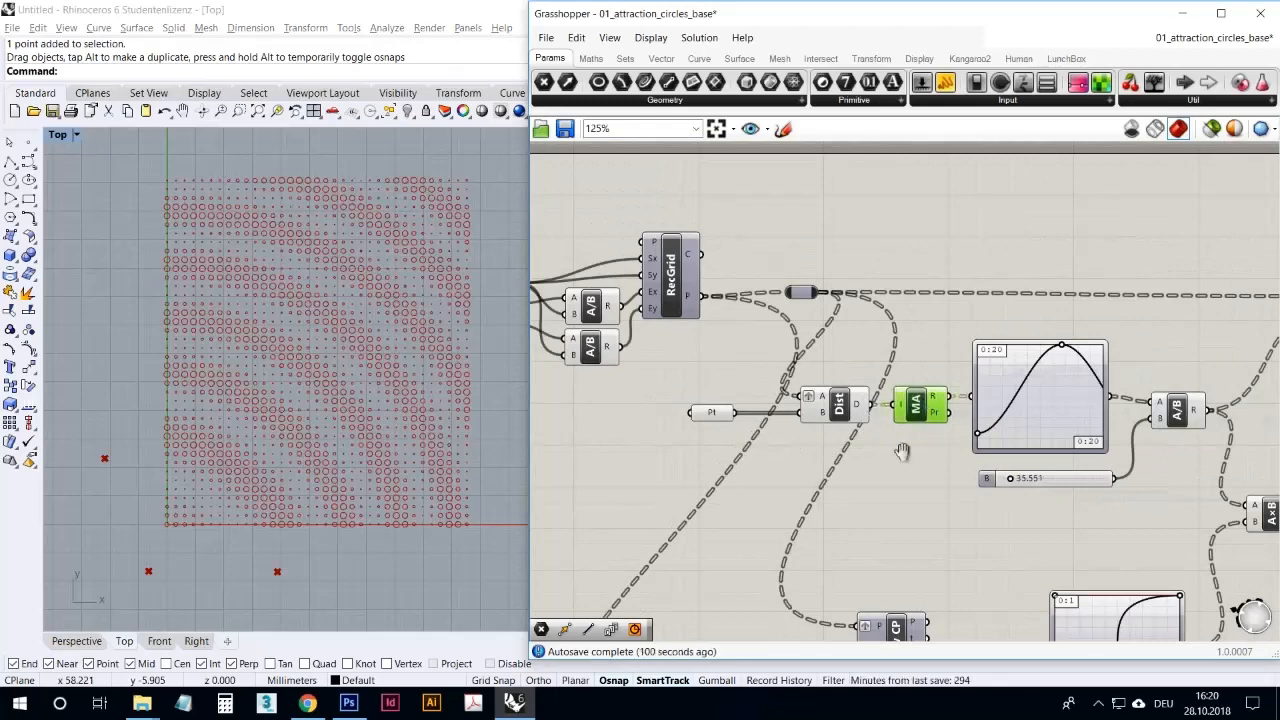
pyautogui.moveTo(903, 451); pyautogui.dragTo(783, 447, button='right')
pyautogui.scroll(3, 783, 447)
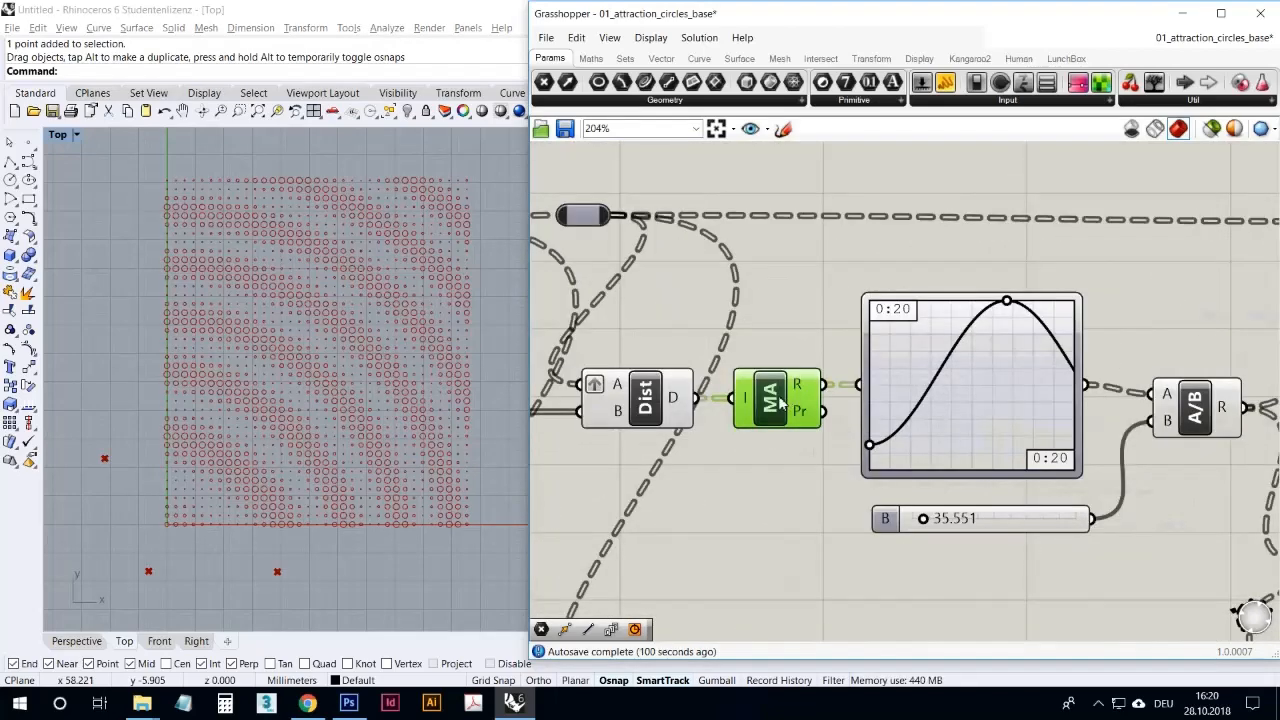
pyautogui.scroll(-3, 778, 488)
pyautogui.scroll(2, 797, 344)
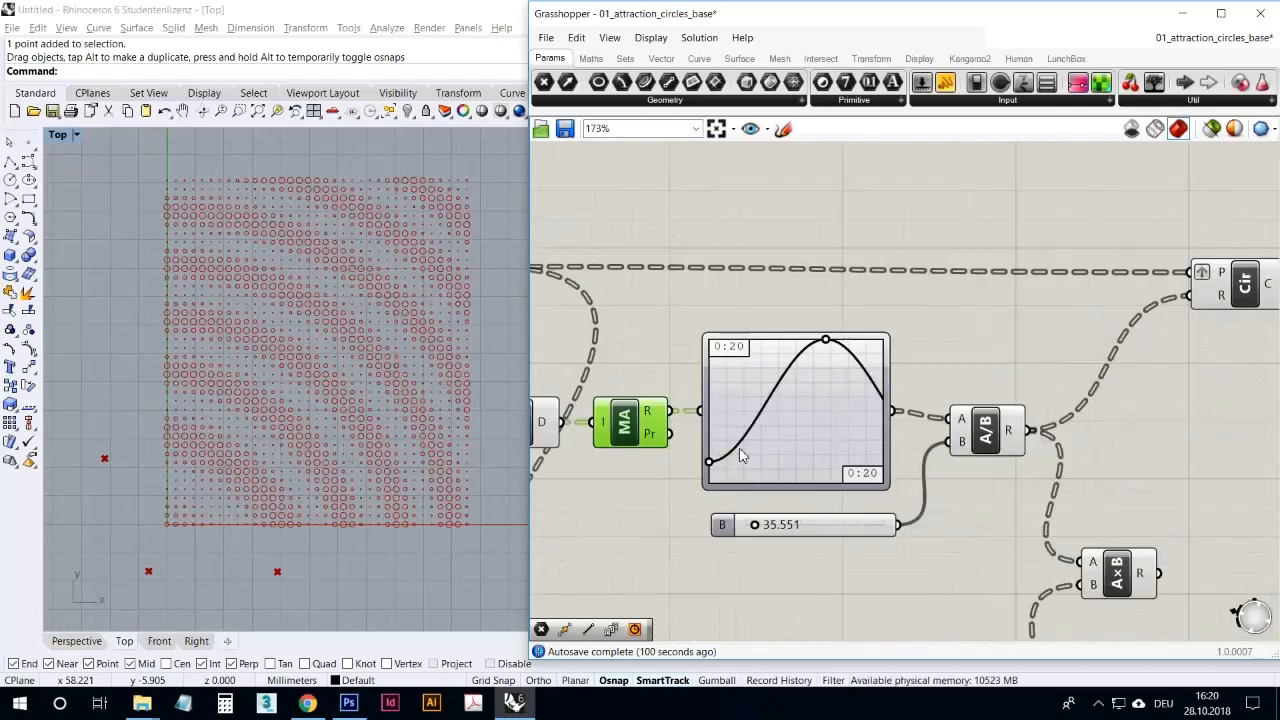
pyautogui.moveTo(785, 415); pyautogui.dragTo(887, 413, button='right')
pyautogui.scroll(-1, 852, 376)
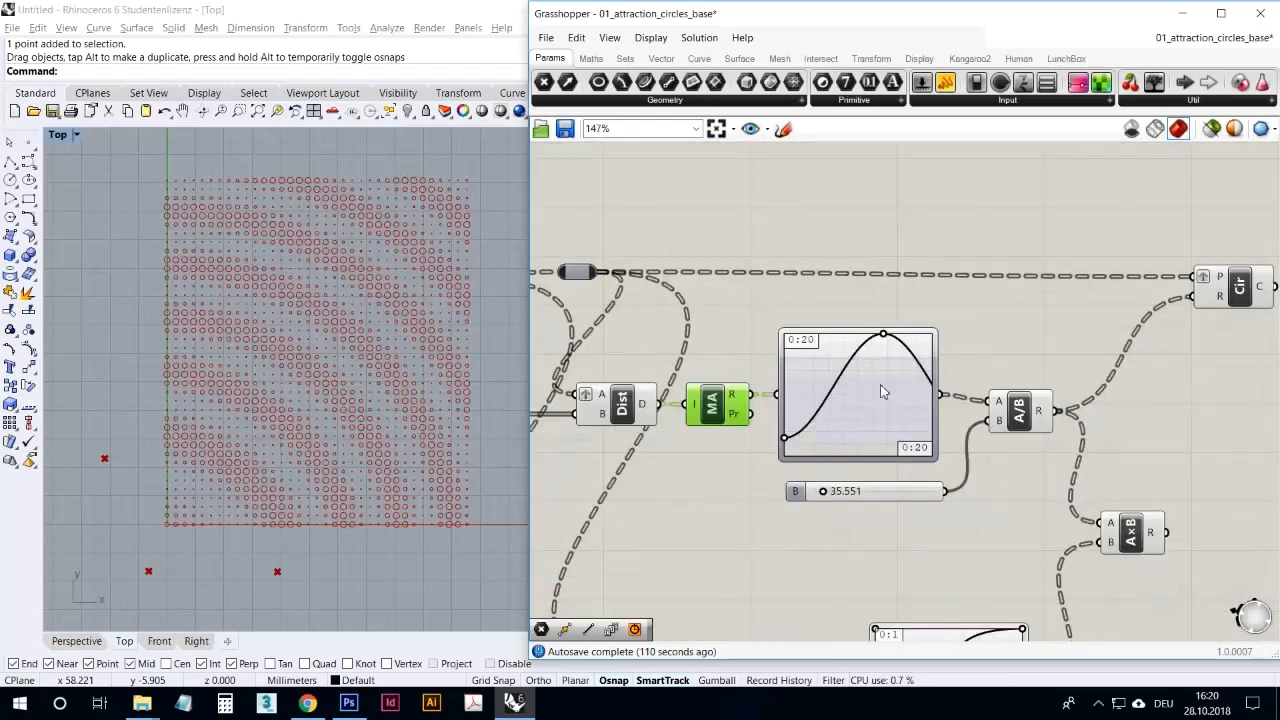
# - Reshape the 0:20 graph mapper's curve by moving its peak handle to the upper end of the graph
pyautogui.rightClick(880, 384)
pyautogui.moveTo(952, 578)
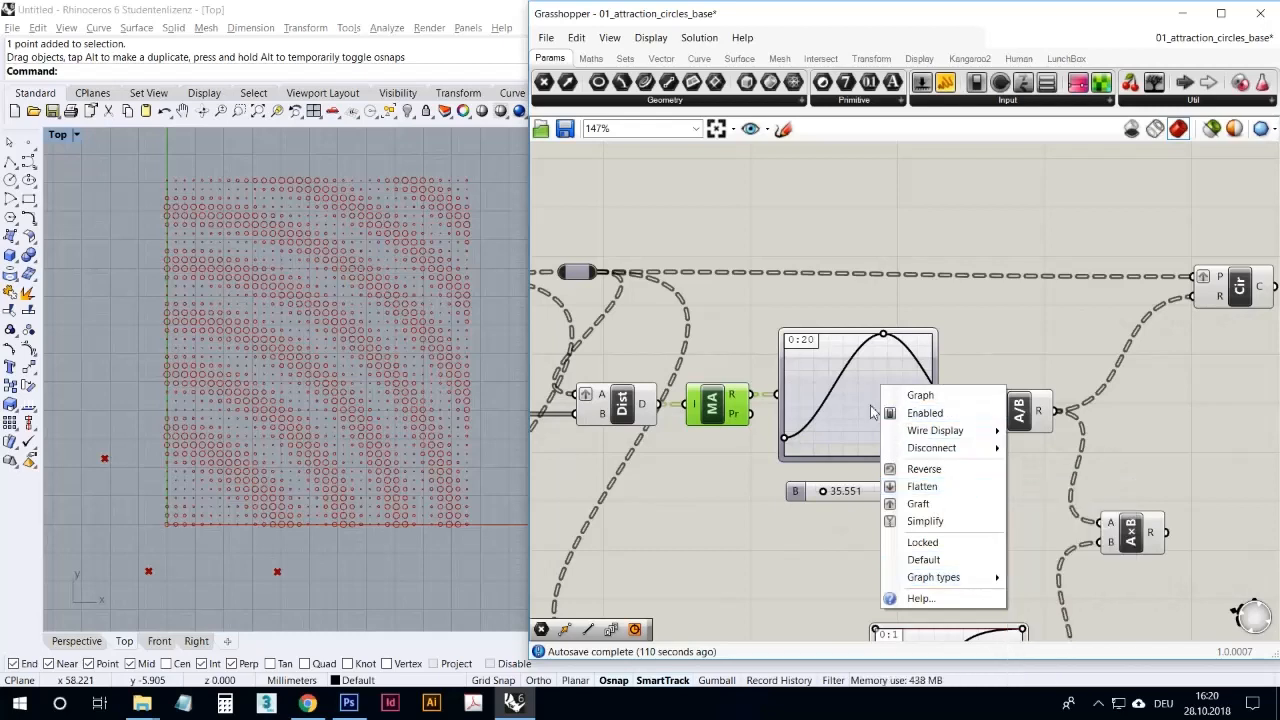
pyautogui.click(868, 404)
pyautogui.moveTo(884, 336); pyautogui.dragTo(940, 318)
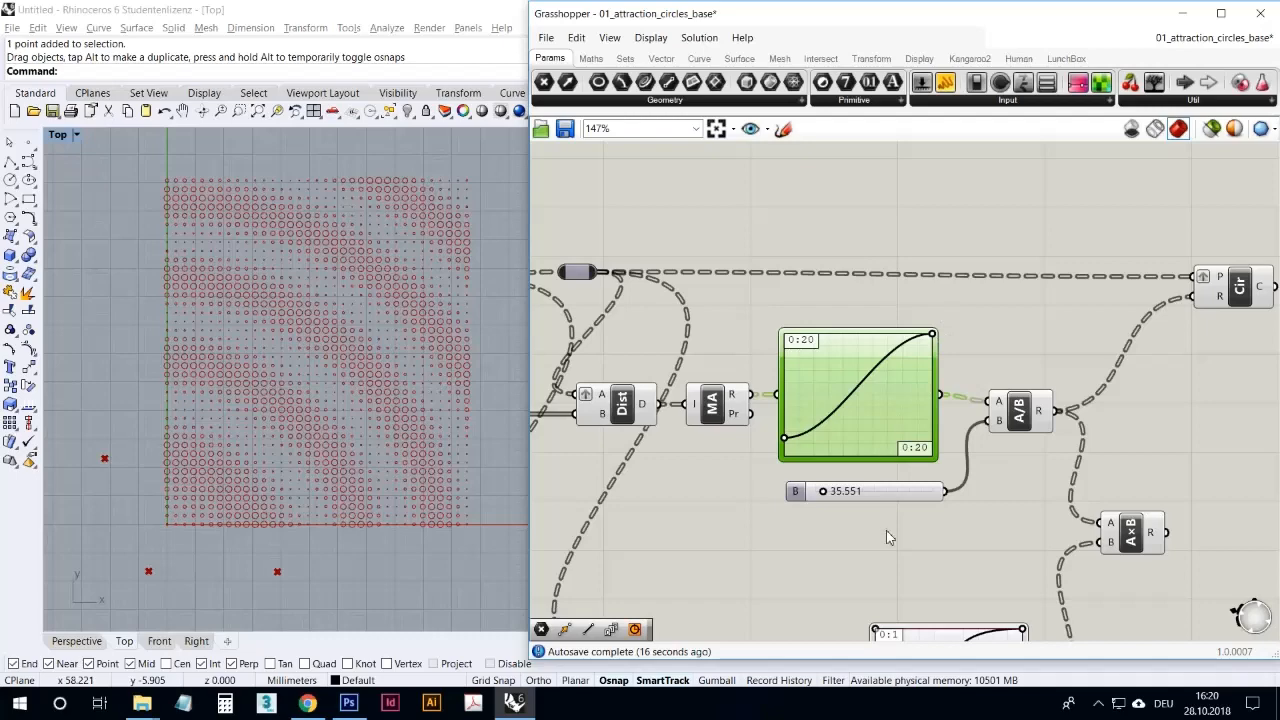
# - Try the divisor slider below the graph mapper at 32.406 and return it to 35.551
pyautogui.moveTo(830, 499)
pyautogui.mouseDown()
pyautogui.moveTo(847, 502)
pyautogui.moveTo(830, 505)
pyautogui.mouseUp()
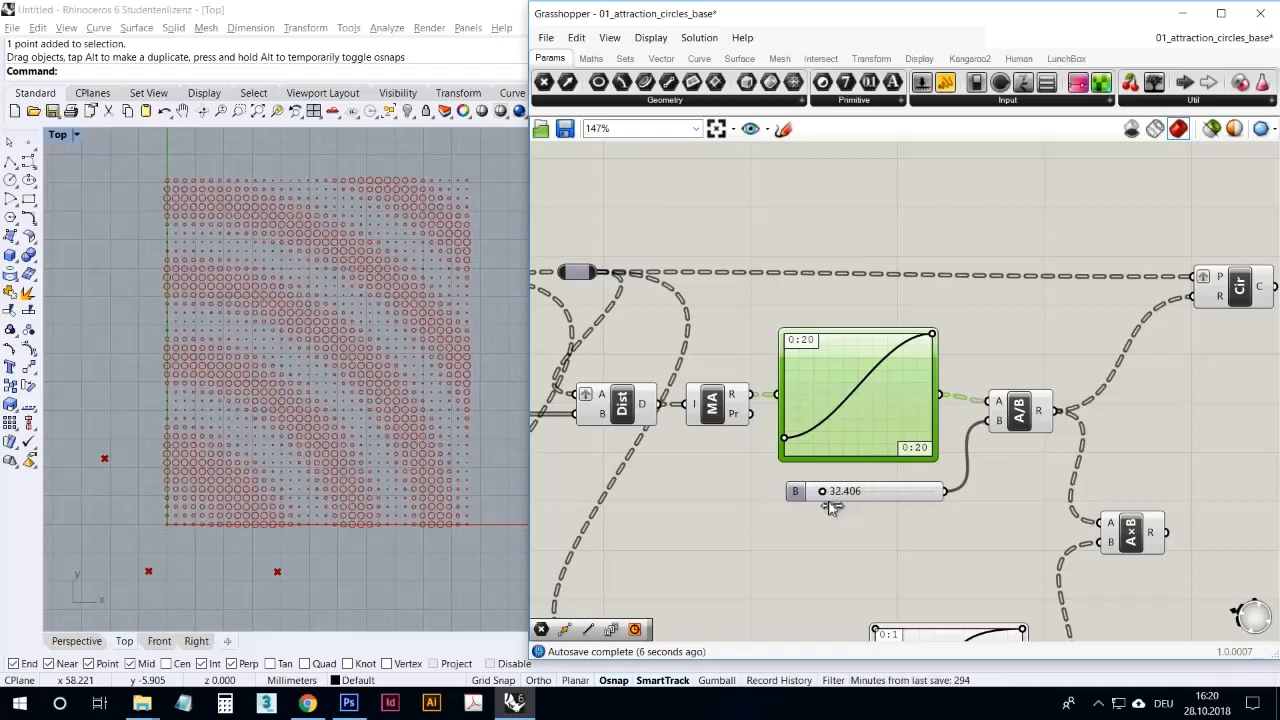
pyautogui.moveTo(829, 500); pyautogui.dragTo(830, 500)
pyautogui.click(860, 526)
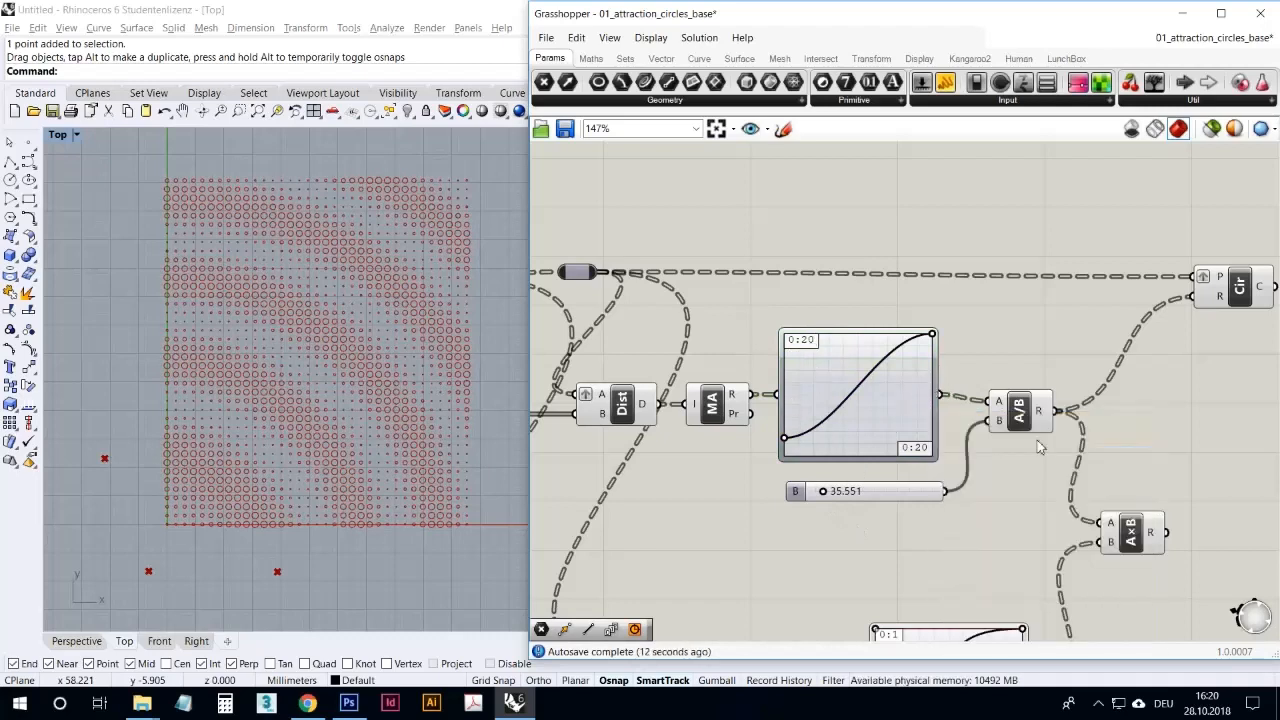
# - Move the Cir component closer to the A/B division that supplies its radius
pyautogui.click(1228, 300)
pyautogui.moveTo(1228, 303); pyautogui.dragTo(1165, 290)
pyautogui.click(1200, 290)
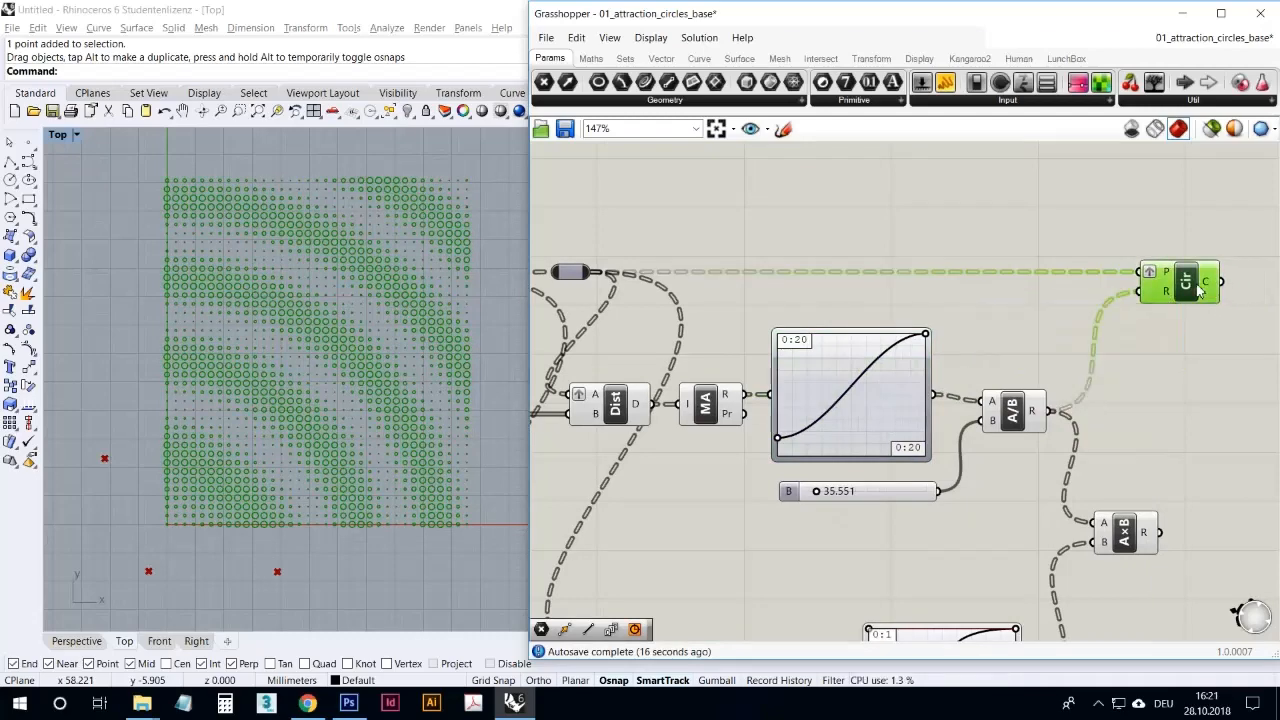
pyautogui.click(1181, 374)
# - Draw a closed, organically shaped degree-3 control point curve over the circle grid in the Top viewport
pyautogui.scroll(-3, 843, 470)
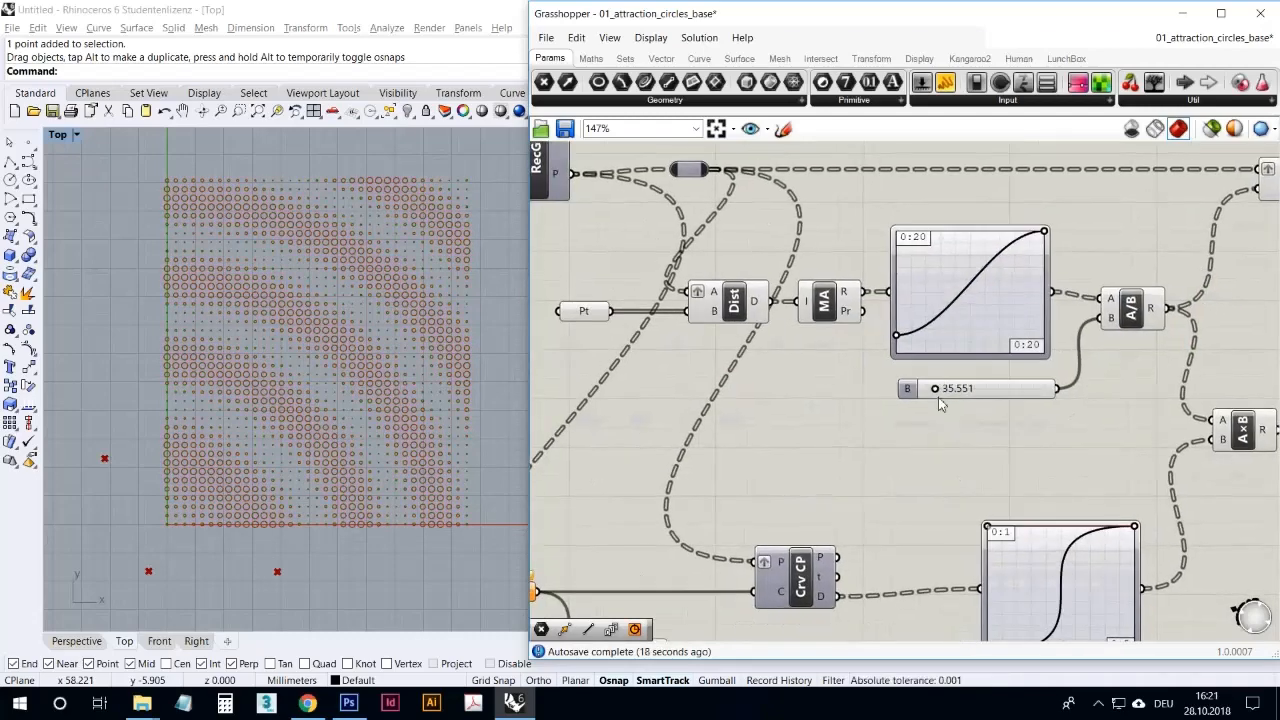
pyautogui.scroll(-3, 784, 416)
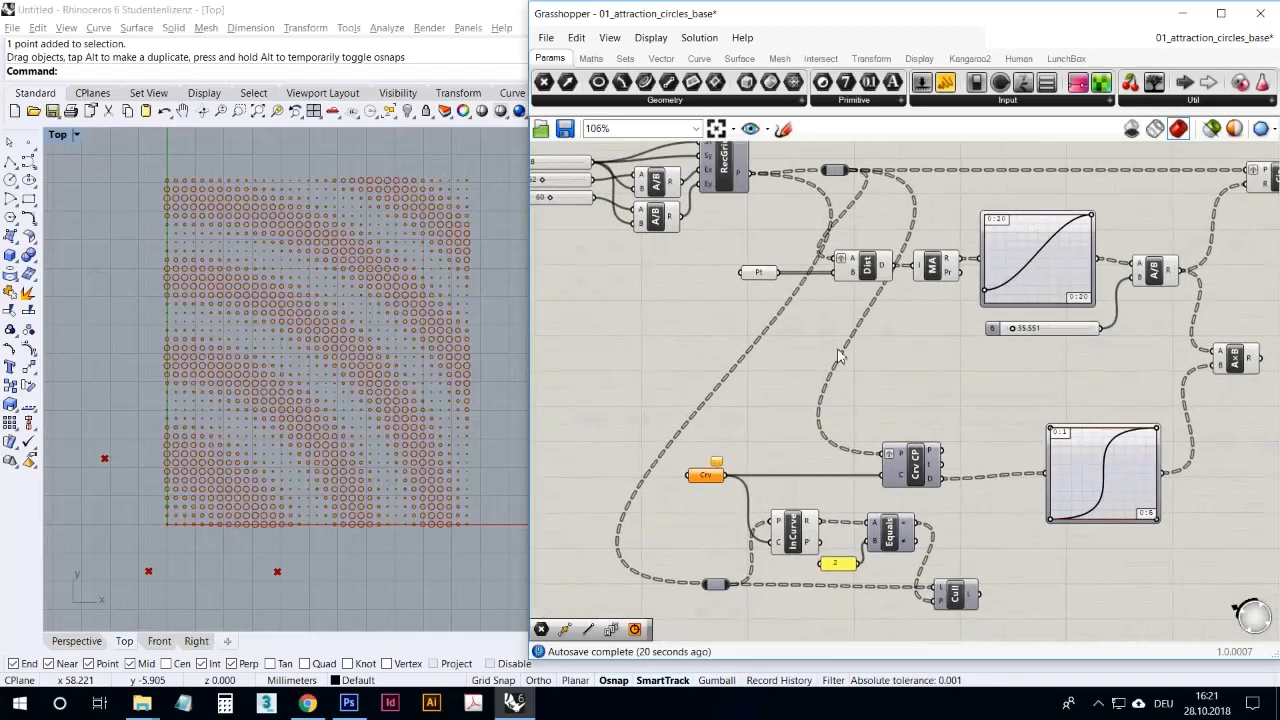
pyautogui.moveTo(1129, 568); pyautogui.dragTo(968, 572)
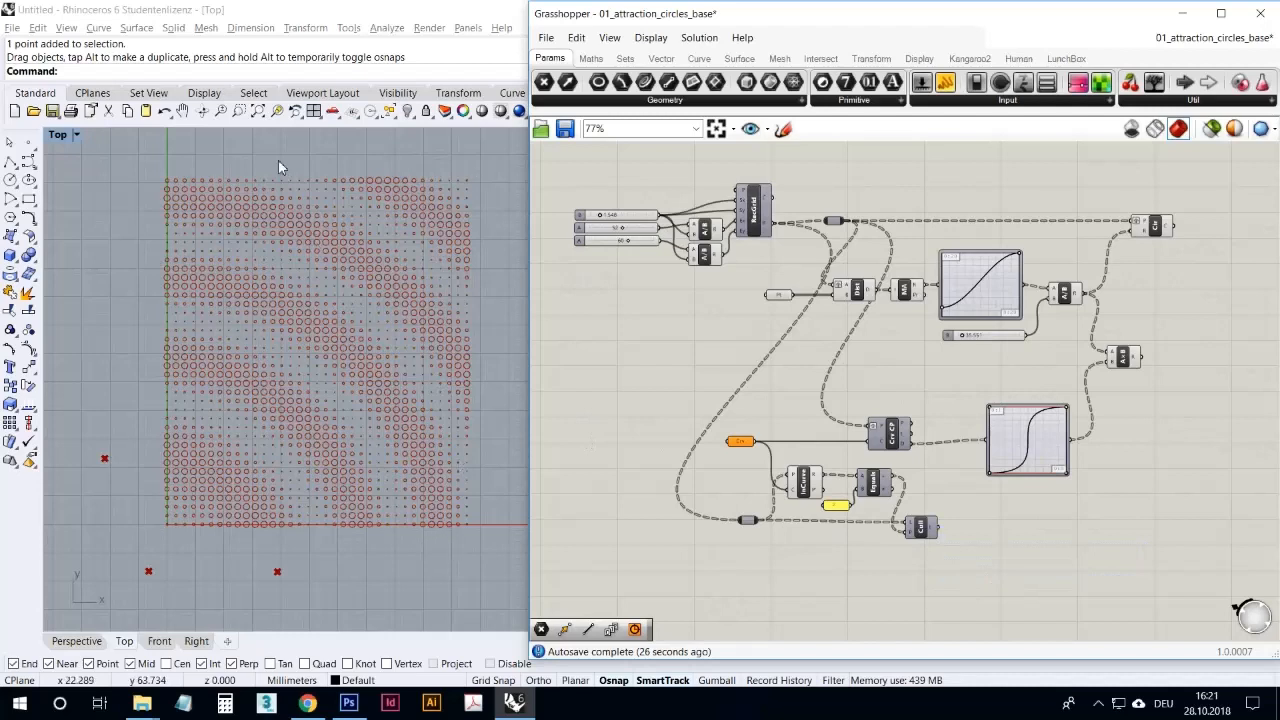
pyautogui.click(28, 163)
pyautogui.click(384, 232)
pyautogui.click(336, 212)
pyautogui.click(281, 240)
pyautogui.click(294, 303)
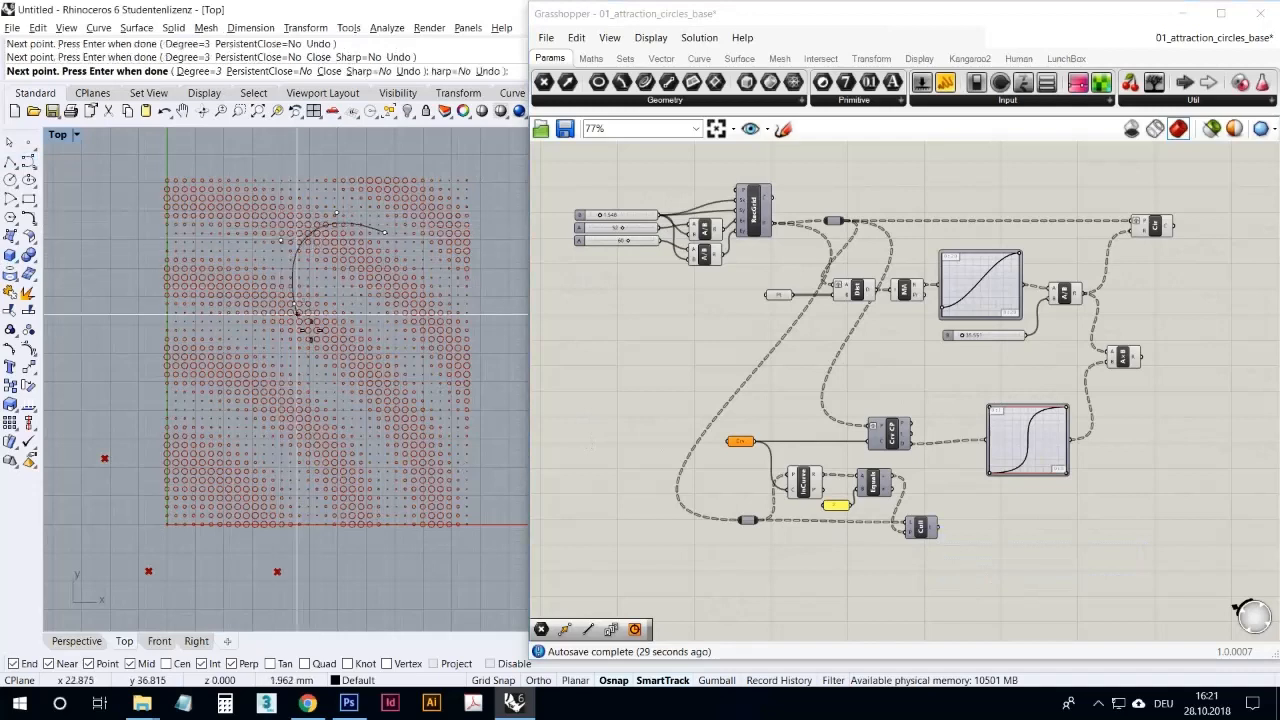
pyautogui.click(286, 366)
pyautogui.click(209, 410)
pyautogui.click(217, 458)
pyautogui.click(271, 495)
pyautogui.click(331, 479)
pyautogui.click(357, 416)
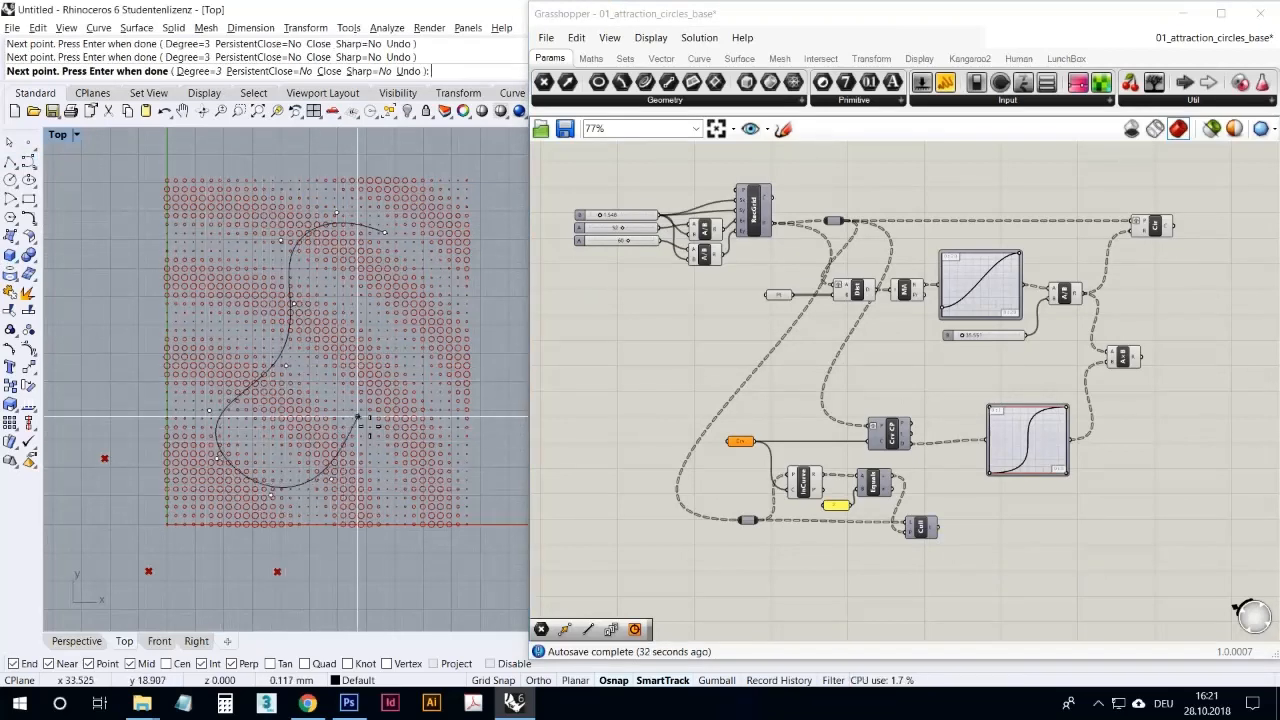
pyautogui.click(418, 423)
pyautogui.click(447, 404)
pyautogui.click(442, 364)
pyautogui.click(404, 337)
pyautogui.click(390, 302)
pyautogui.click(405, 272)
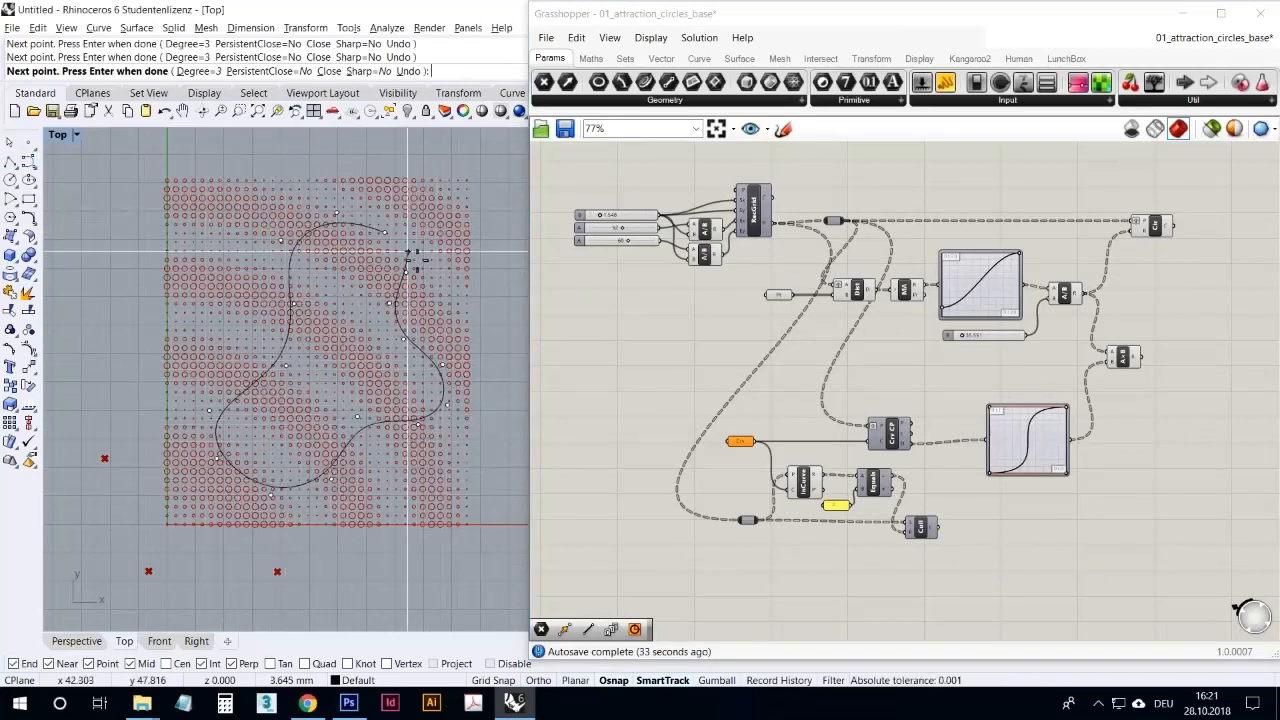
pyautogui.click(385, 233)
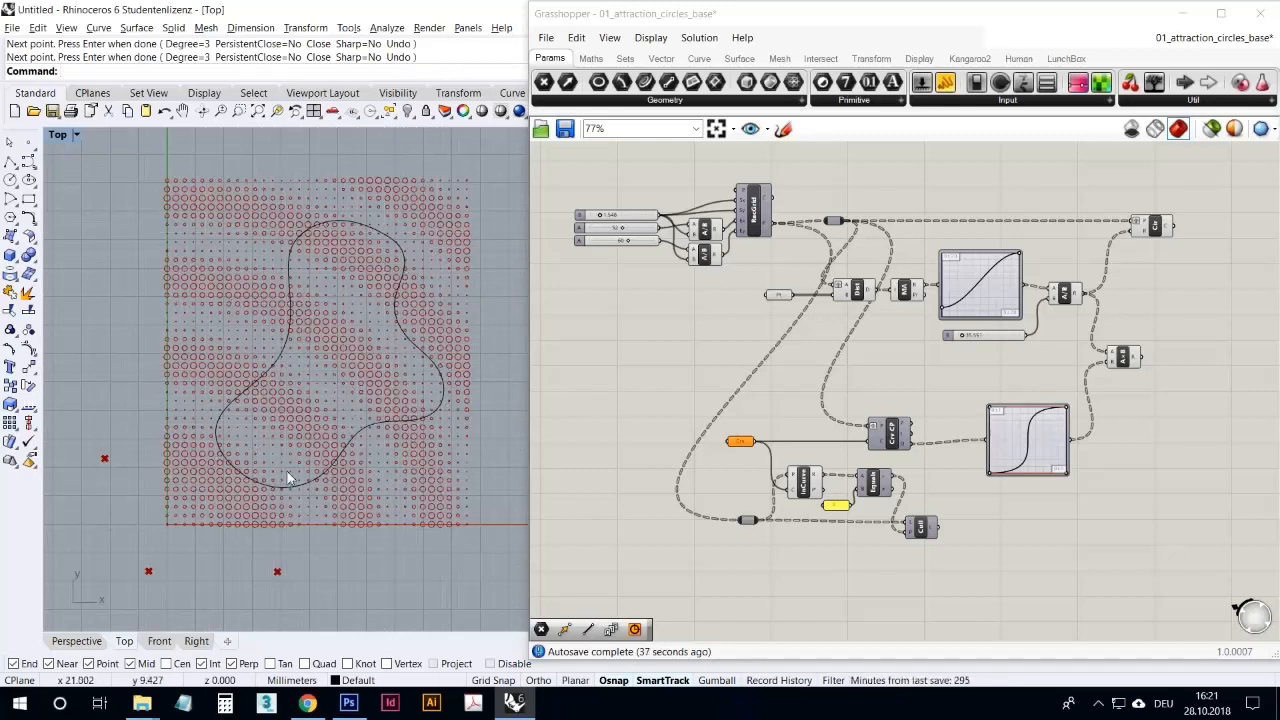
# - Reference the closed Rhino curve in the Crv parameter feeding the Crv CP and InCurve components
pyautogui.click(646, 427)
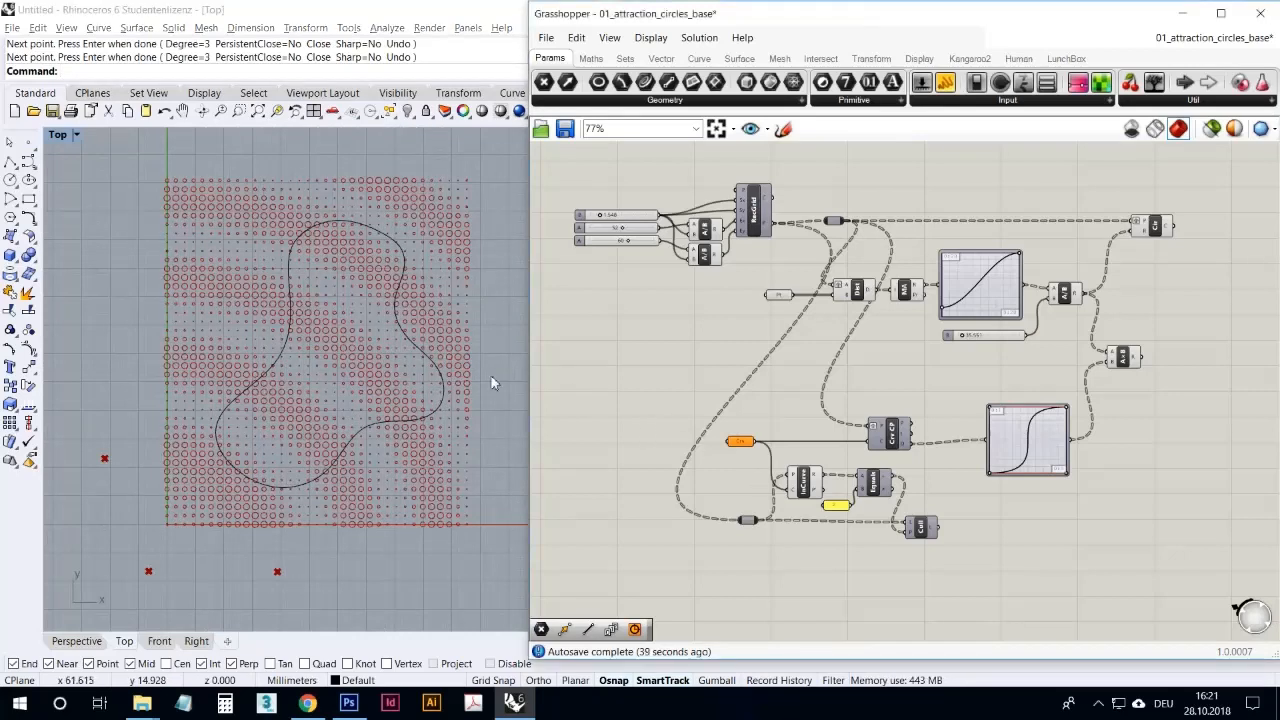
pyautogui.click(421, 355)
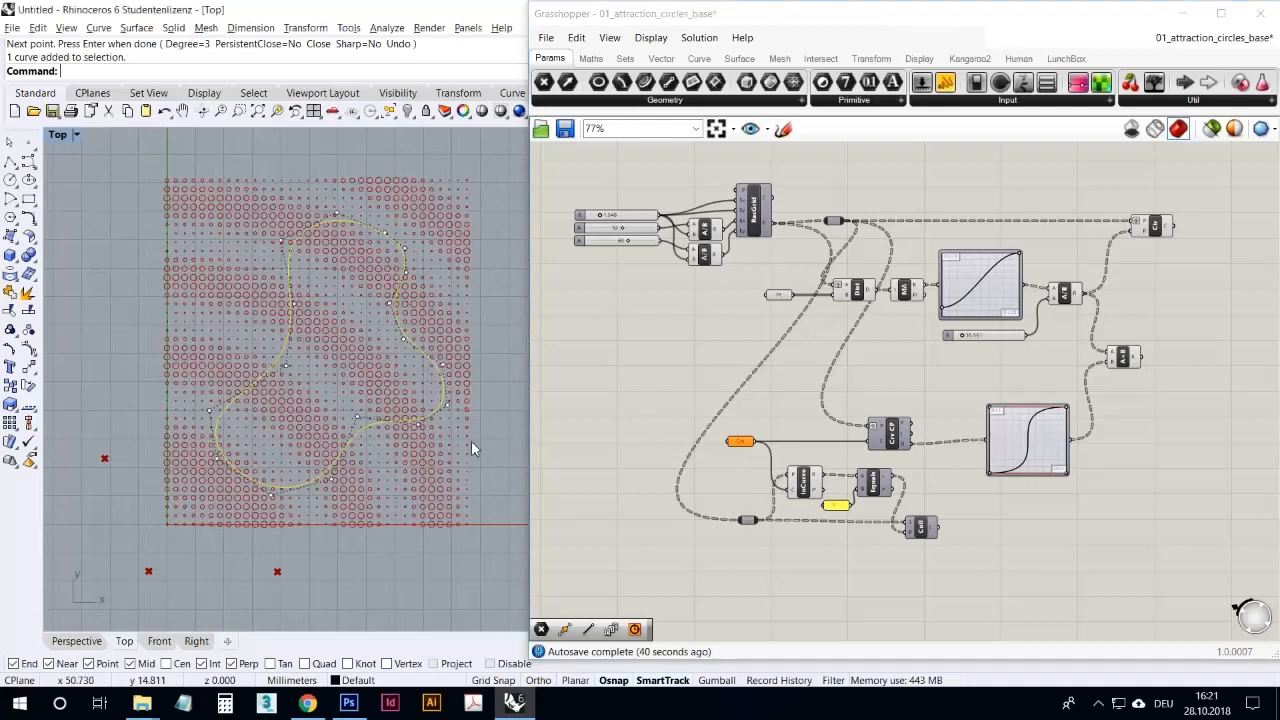
pyautogui.click(745, 473)
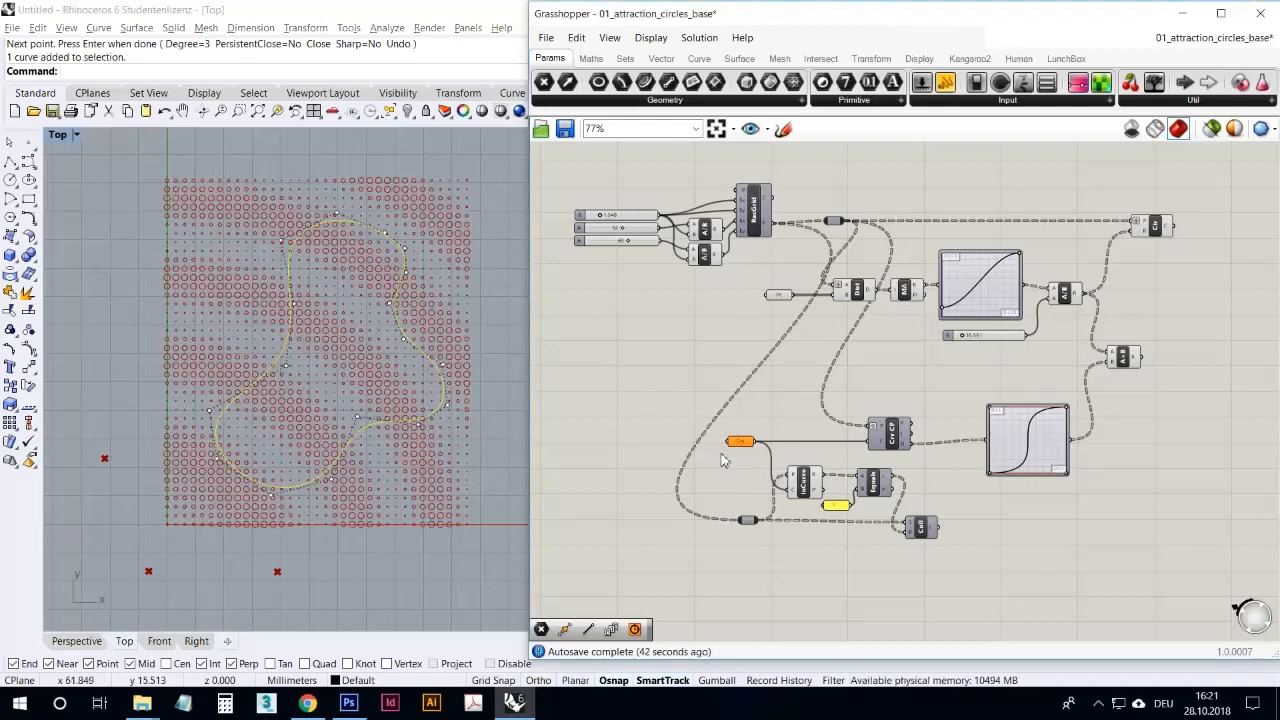
pyautogui.click(505, 307)
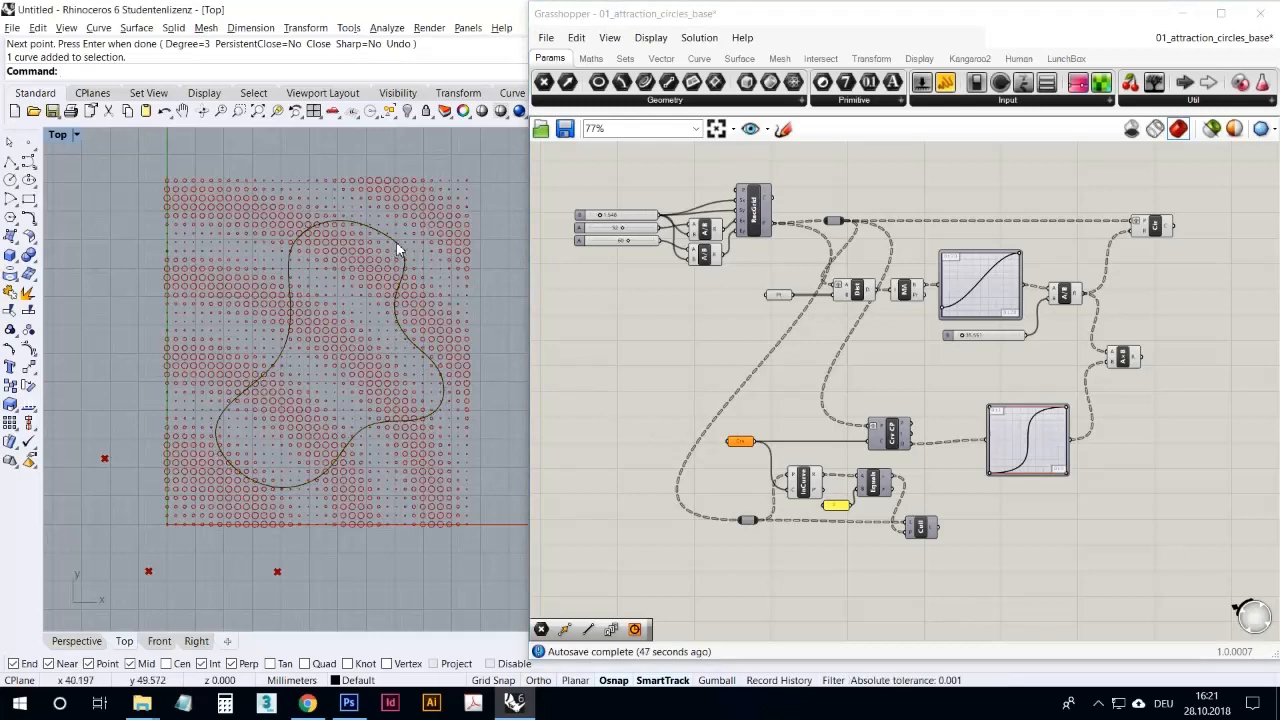
pyautogui.rightClick(740, 443)
pyautogui.click(810, 565)
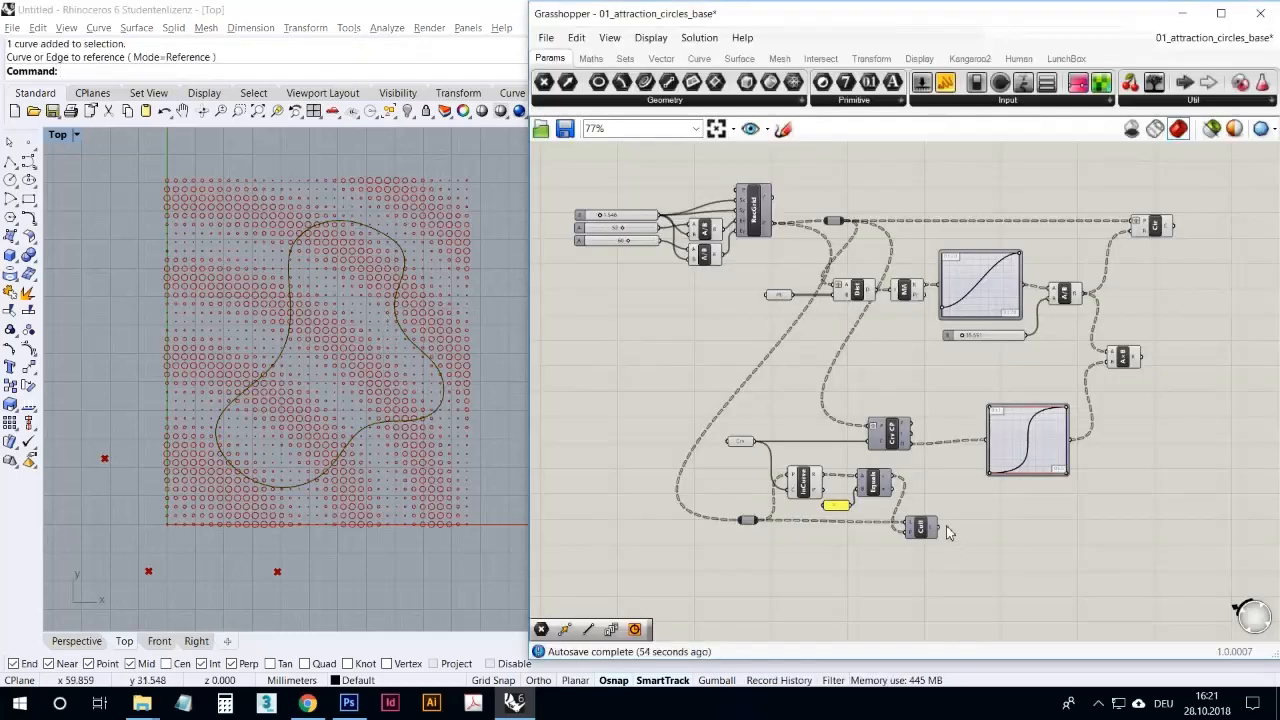
# - Connect the Cull output to the relay feeding Cir, Dist and Crv CP in place of the RecGrid points, and nudge the relay
pyautogui.moveTo(940, 527); pyautogui.dragTo(840, 238)
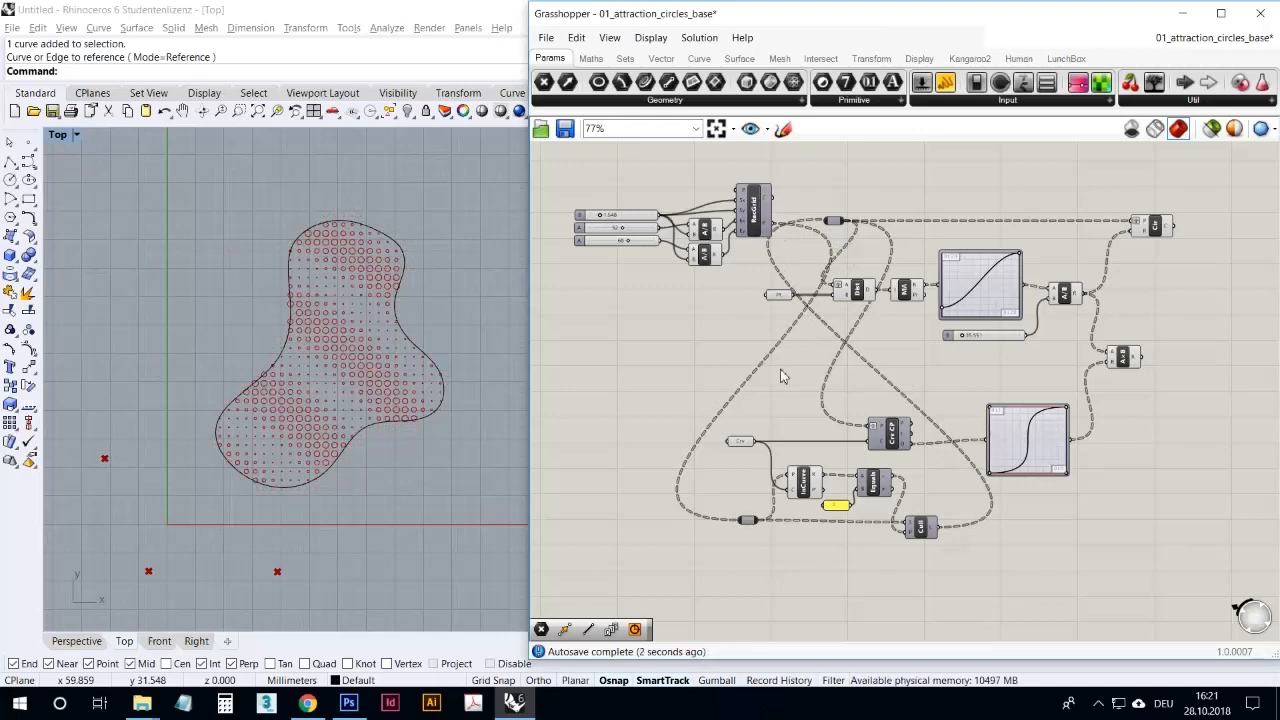
pyautogui.moveTo(838, 229); pyautogui.dragTo(835, 234)
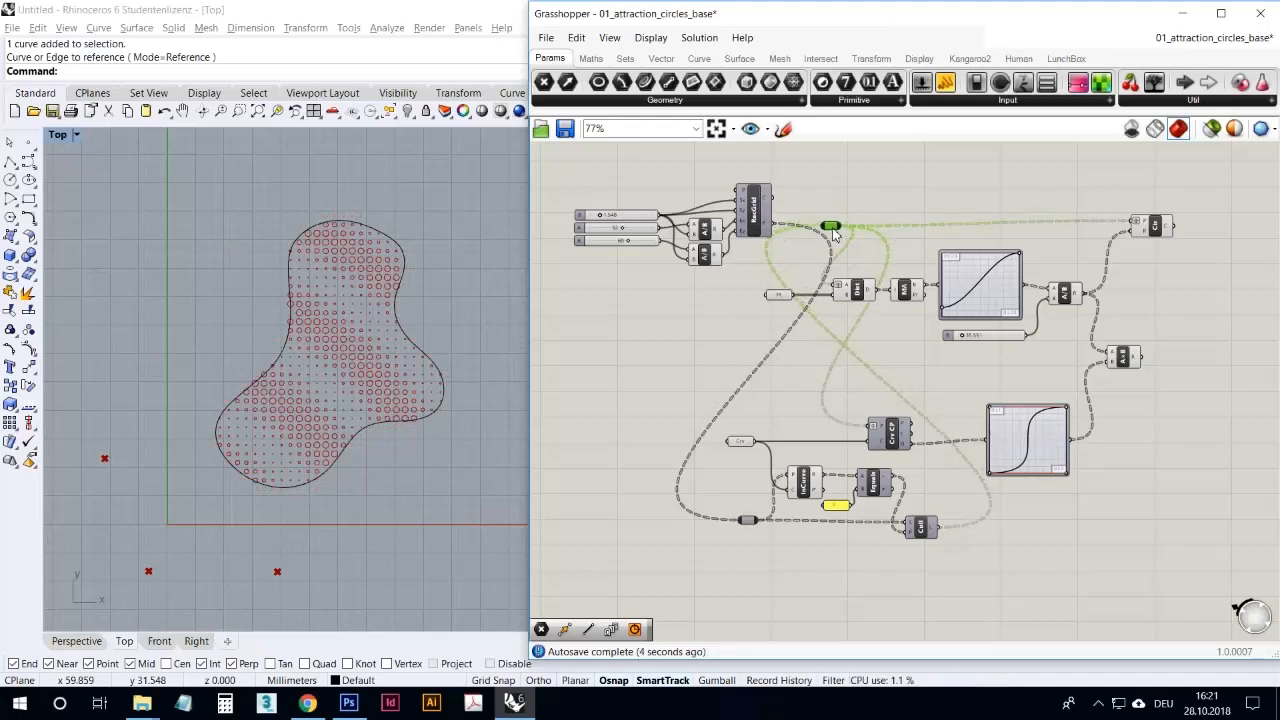
pyautogui.click(688, 365)
# - Reshape the boundary curve by pulling the control point at its lower concave side outward
pyautogui.scroll(4, 404, 418)
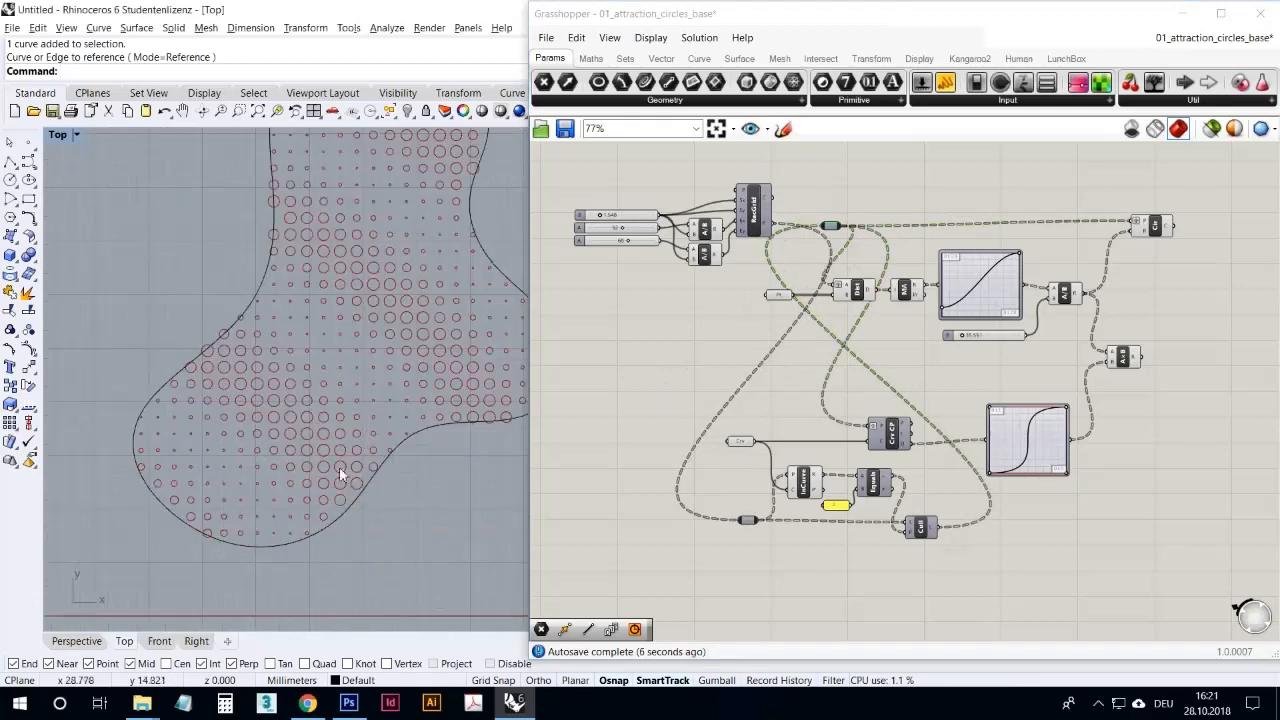
pyautogui.scroll(-2, 320, 475)
pyautogui.scroll(2, 429, 450)
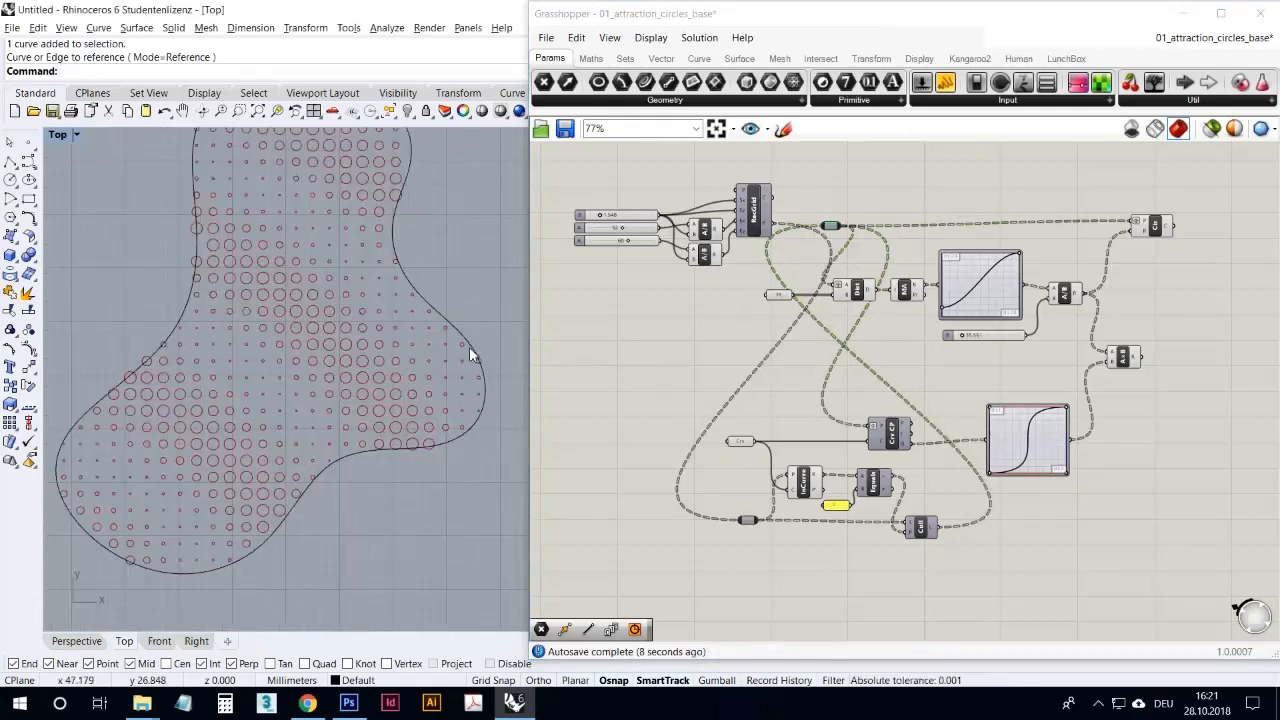
pyautogui.click(359, 457)
pyautogui.moveTo(323, 446); pyautogui.dragTo(390, 533)
pyautogui.scroll(-4, 393, 520)
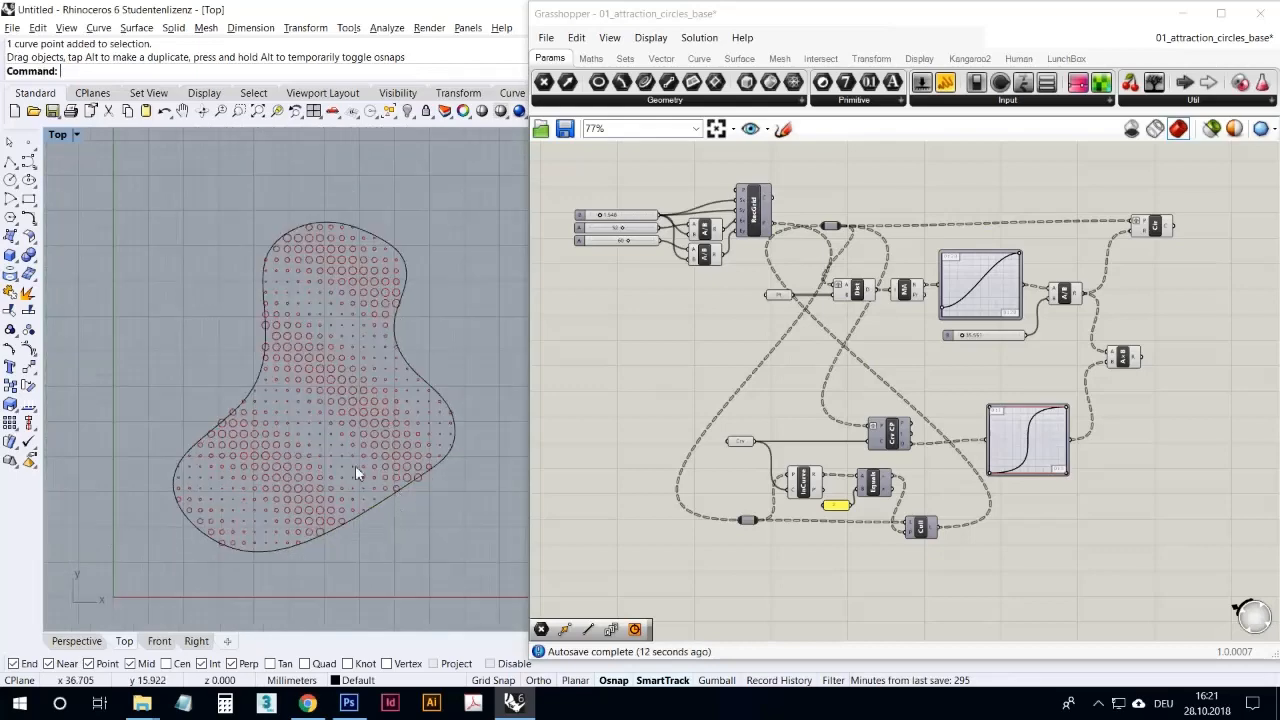
# - Move the attractor point below the X axis and farther from the origin to above the axis, just outside the boundary curve
pyautogui.moveTo(272, 405); pyautogui.dragTo(279, 368, button='right')
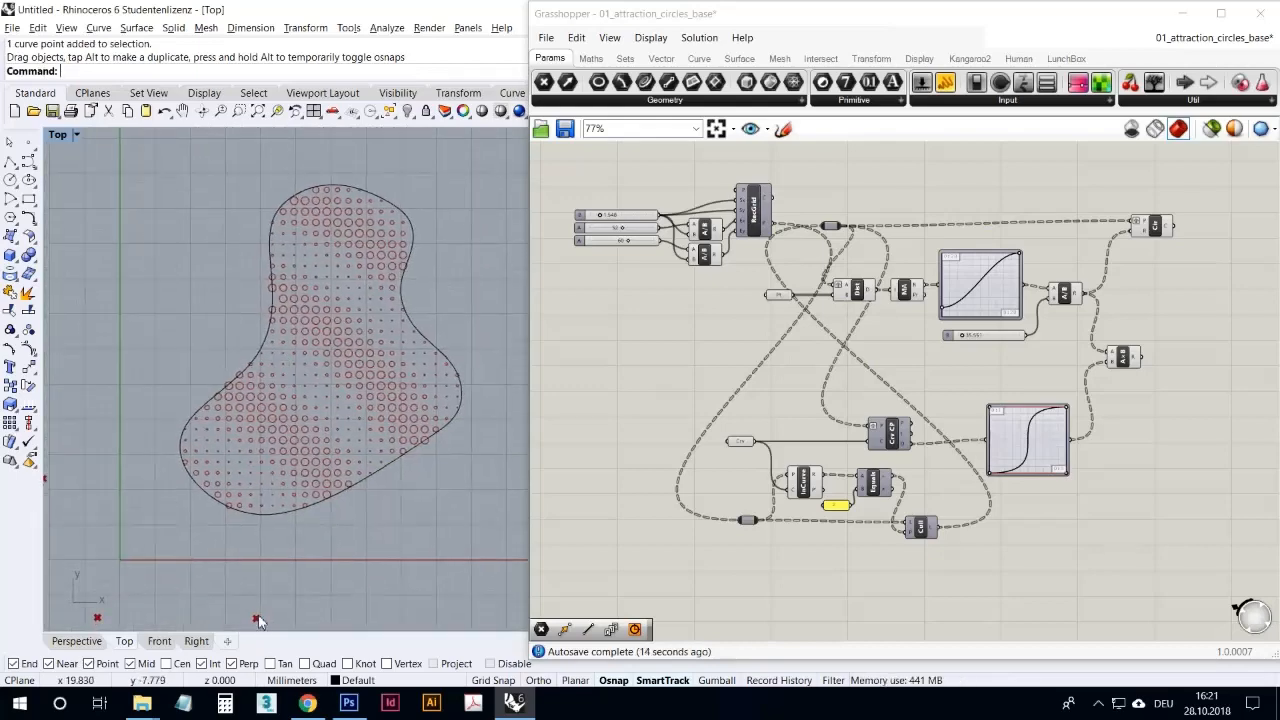
pyautogui.moveTo(256, 619); pyautogui.dragTo(414, 512)
pyautogui.moveTo(301, 538); pyautogui.dragTo(345, 521, button='right')
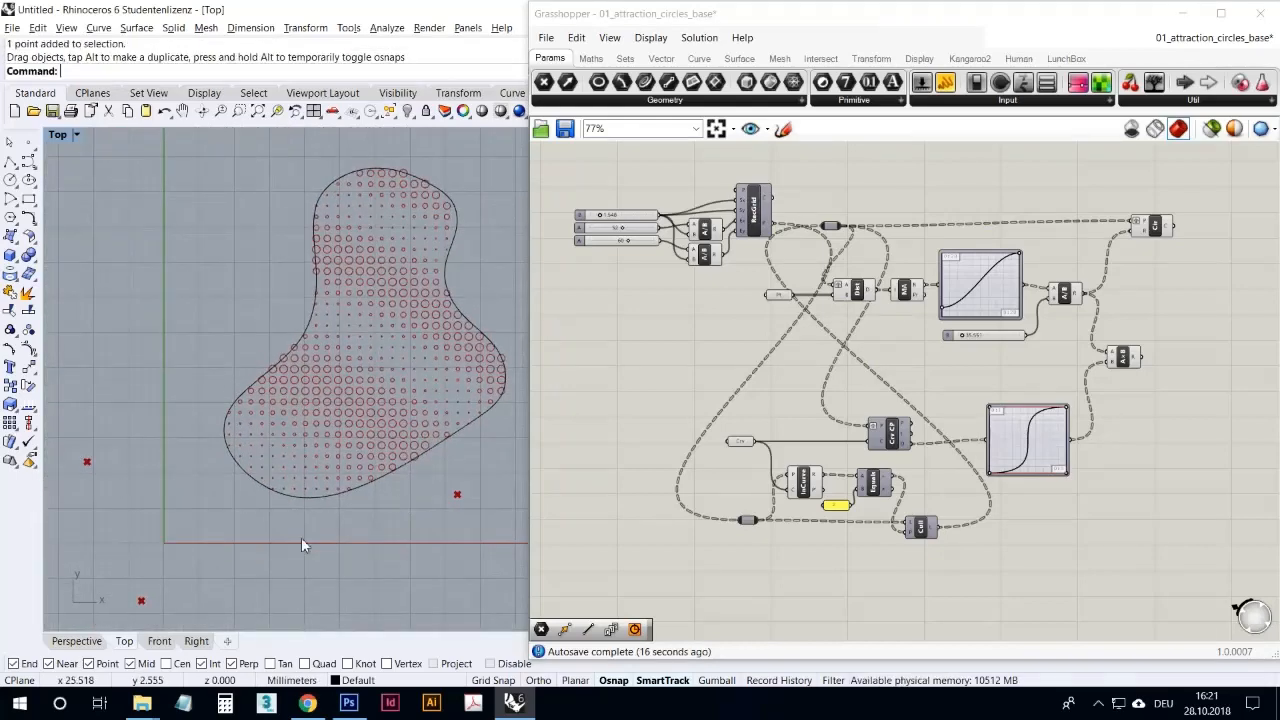
# - Move the attractor point below the X axis to just above it, and the one left of the Y axis in toward the curve's concave flank
pyautogui.moveTo(143, 598); pyautogui.dragTo(342, 537)
pyautogui.click(139, 600)
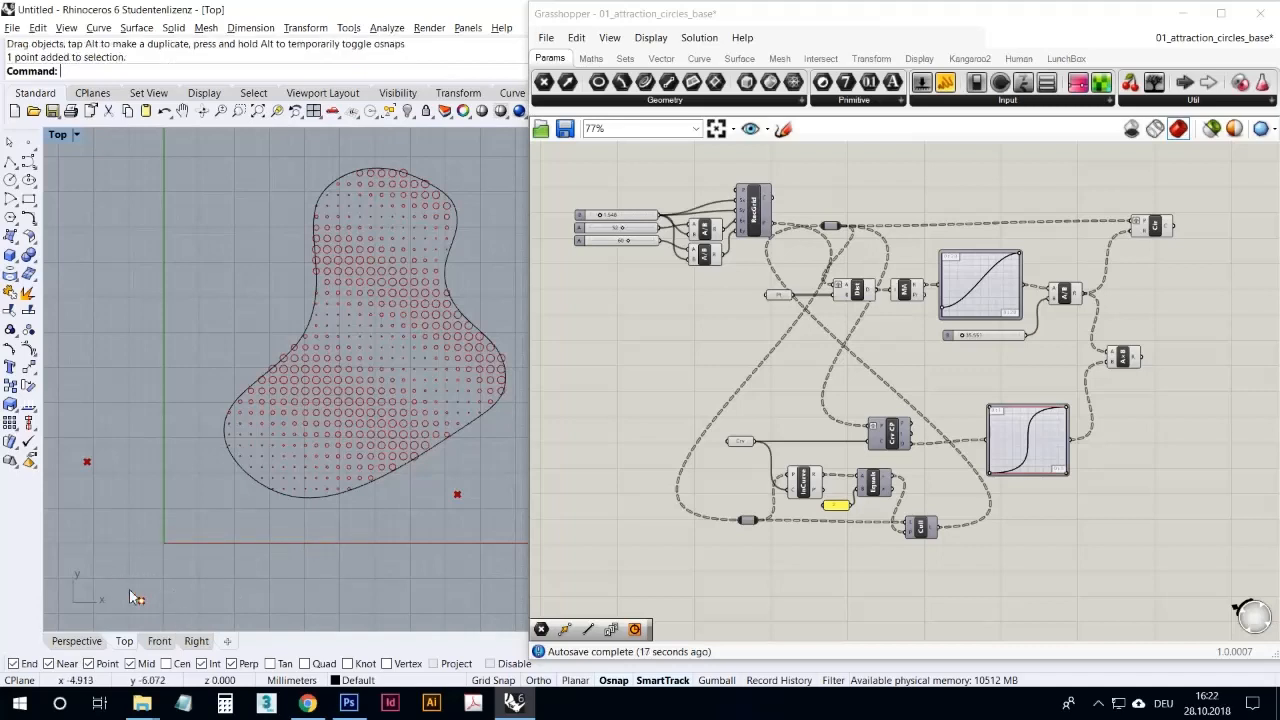
pyautogui.moveTo(142, 601); pyautogui.dragTo(331, 531)
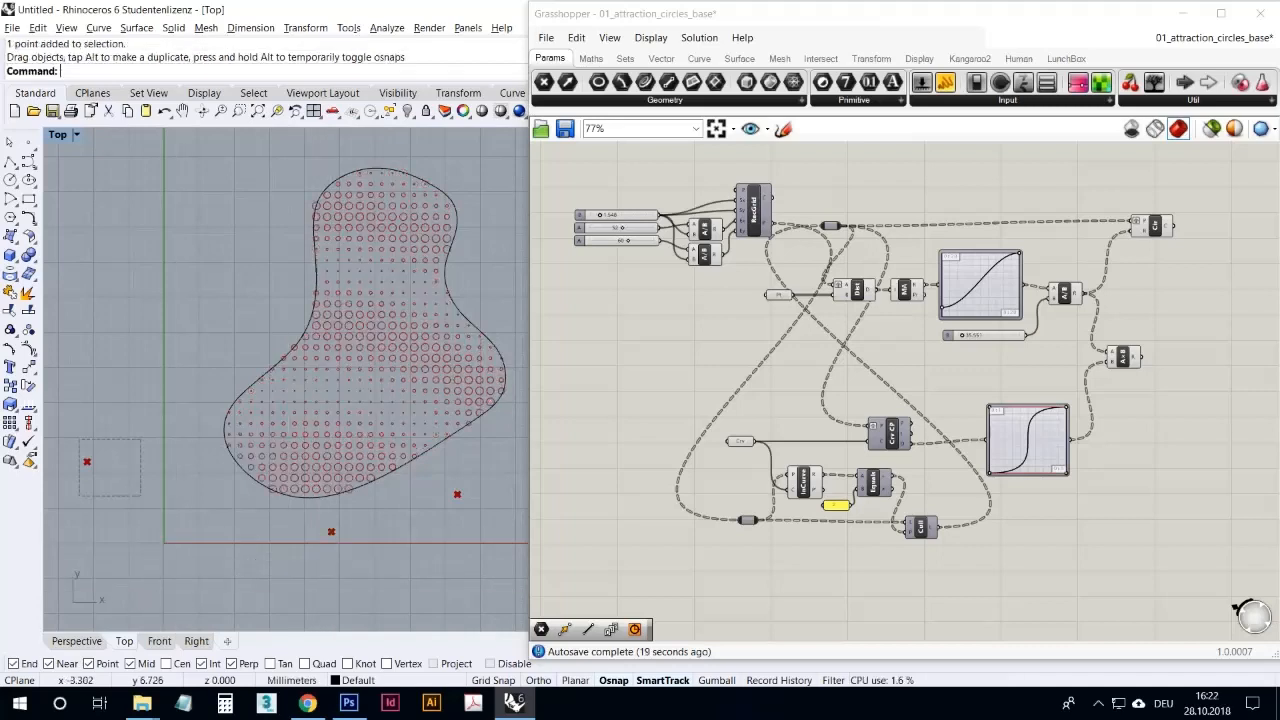
pyautogui.moveTo(79, 439); pyautogui.dragTo(234, 321)
pyautogui.moveTo(303, 407); pyautogui.dragTo(238, 421, button='right')
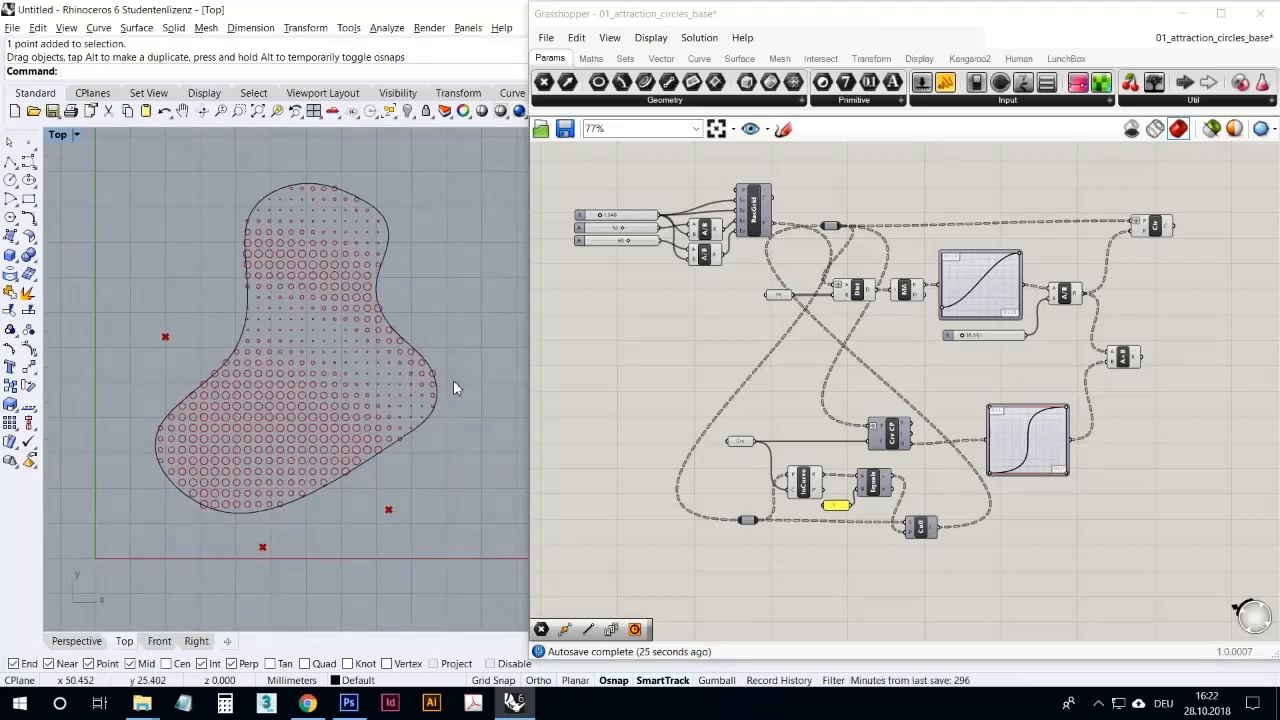
# - Inspect the 0:5 graph mapper fed by the Crv CP distances and preview the Crv CP closest points on the boundary curve
pyautogui.click(618, 378)
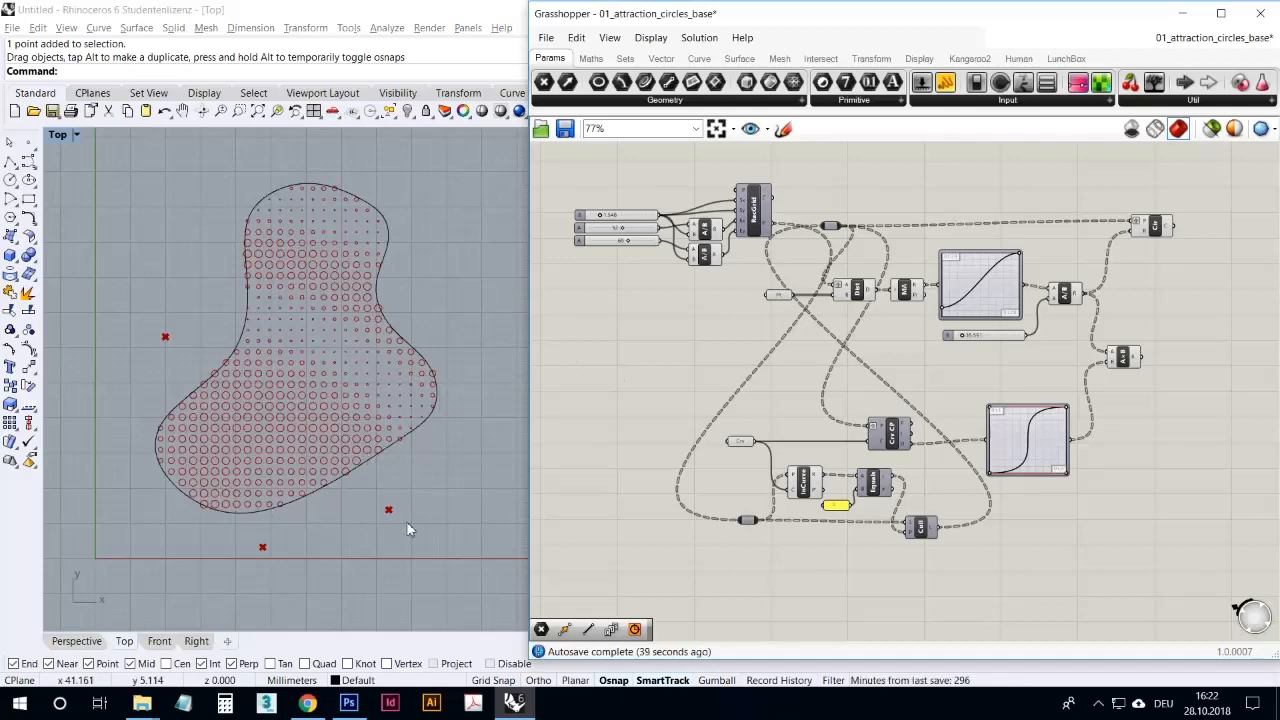
pyautogui.scroll(5, 1100, 468)
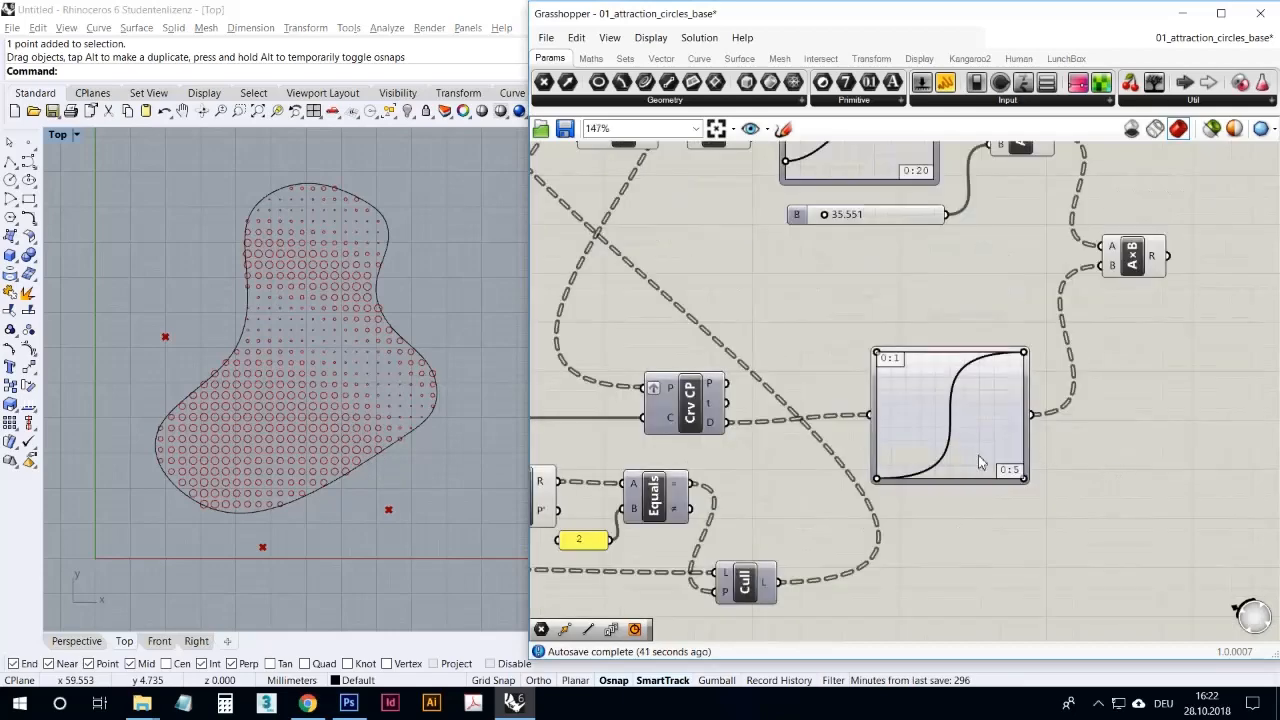
pyautogui.click(1038, 407)
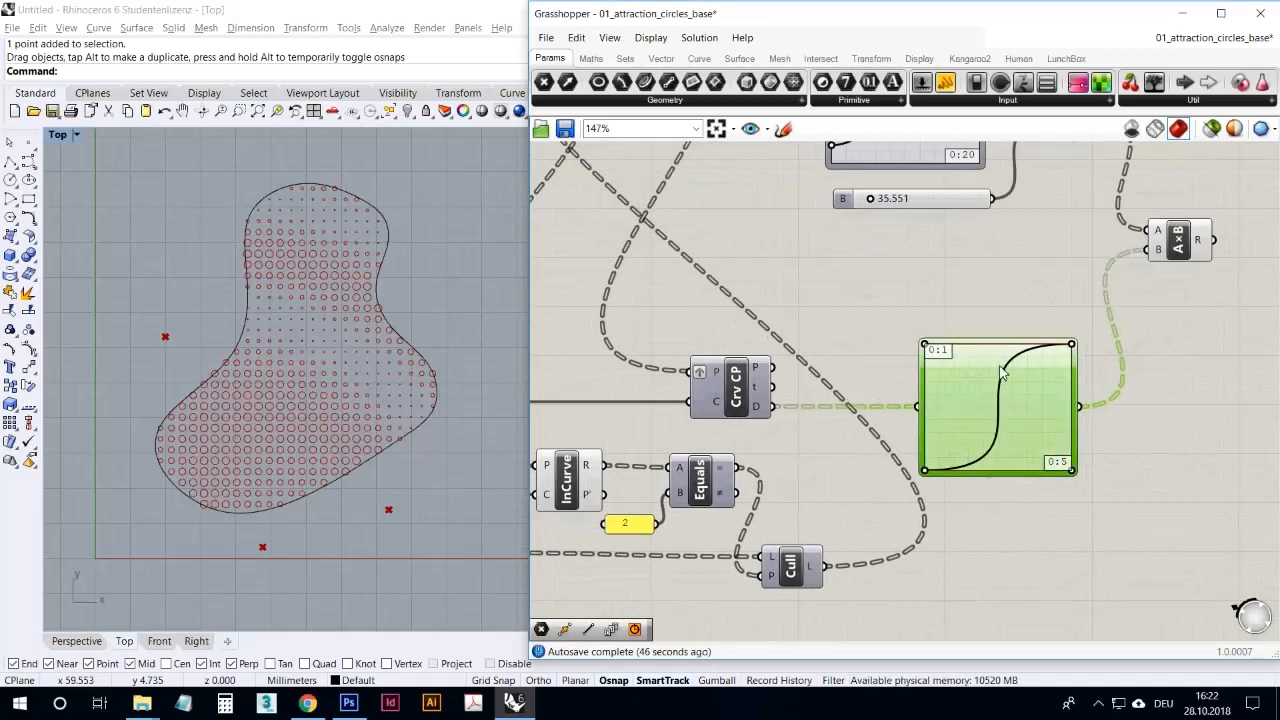
pyautogui.scroll(8, 840, 445)
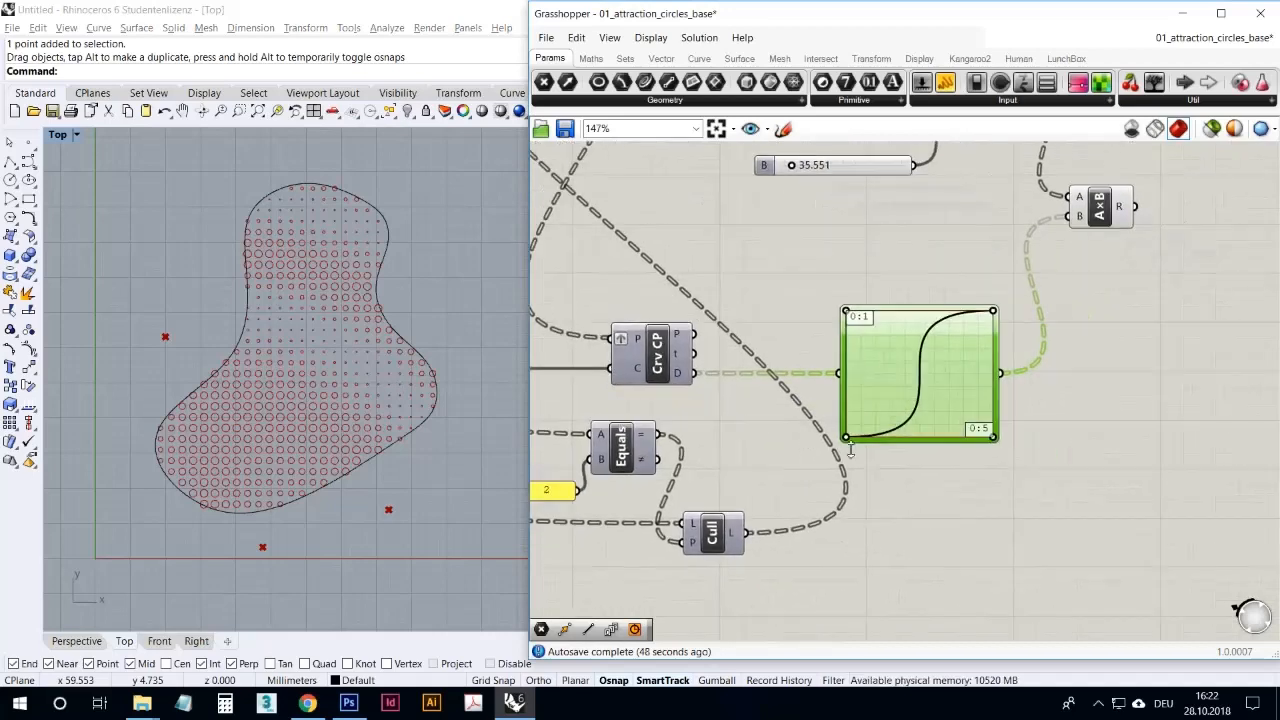
pyautogui.scroll(-5, 855, 432)
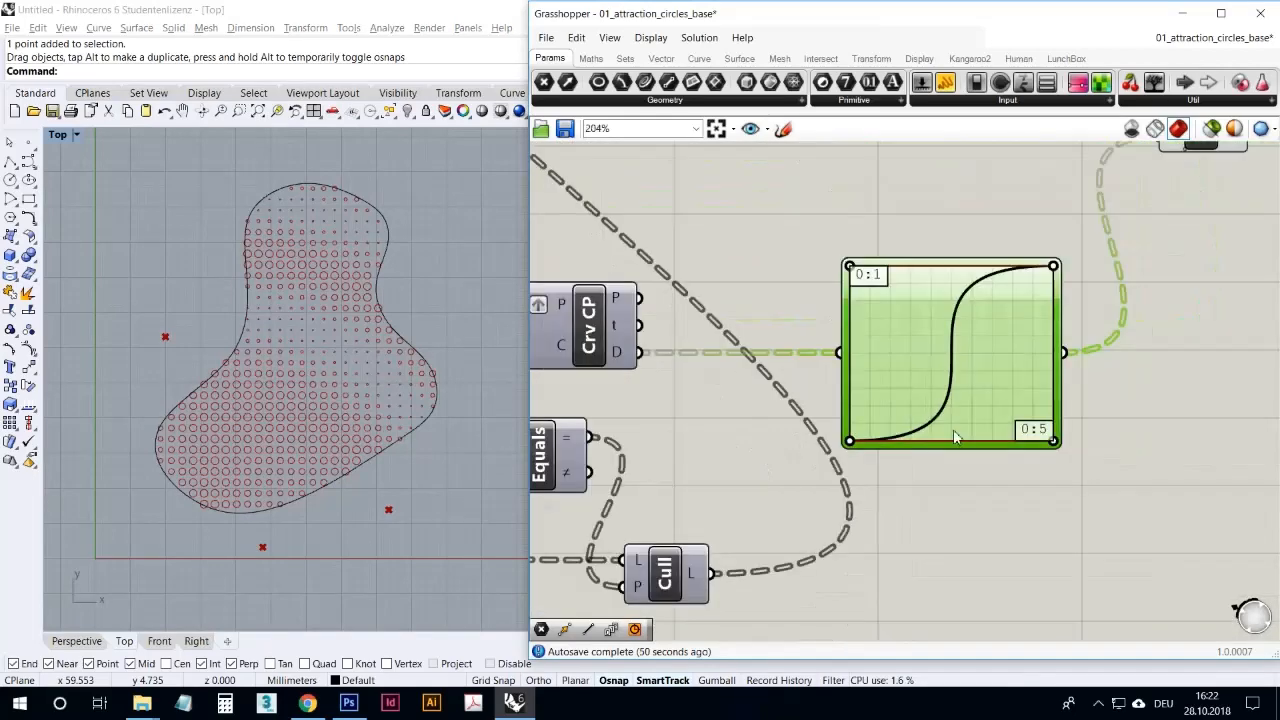
pyautogui.click(704, 331)
pyautogui.rightClick(720, 336)
pyautogui.click(745, 366)
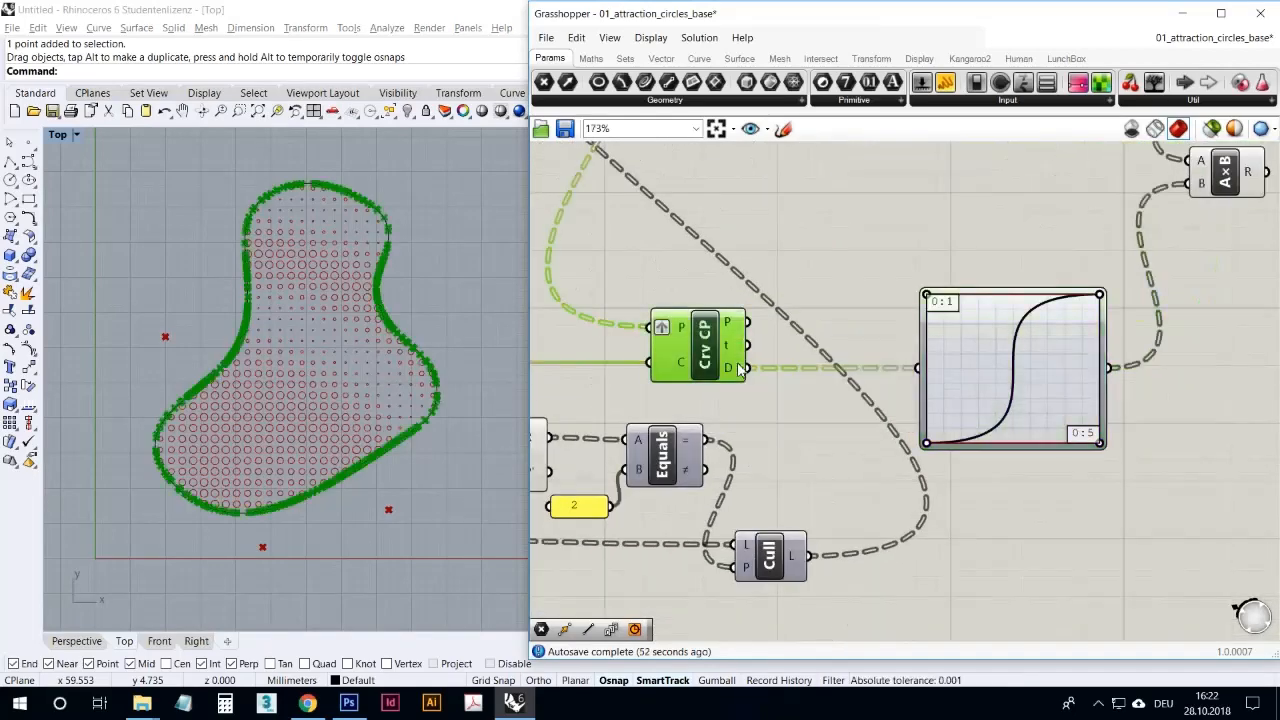
pyautogui.moveTo(731, 310); pyautogui.dragTo(831, 343, button='right')
pyautogui.scroll(-4, 838, 350)
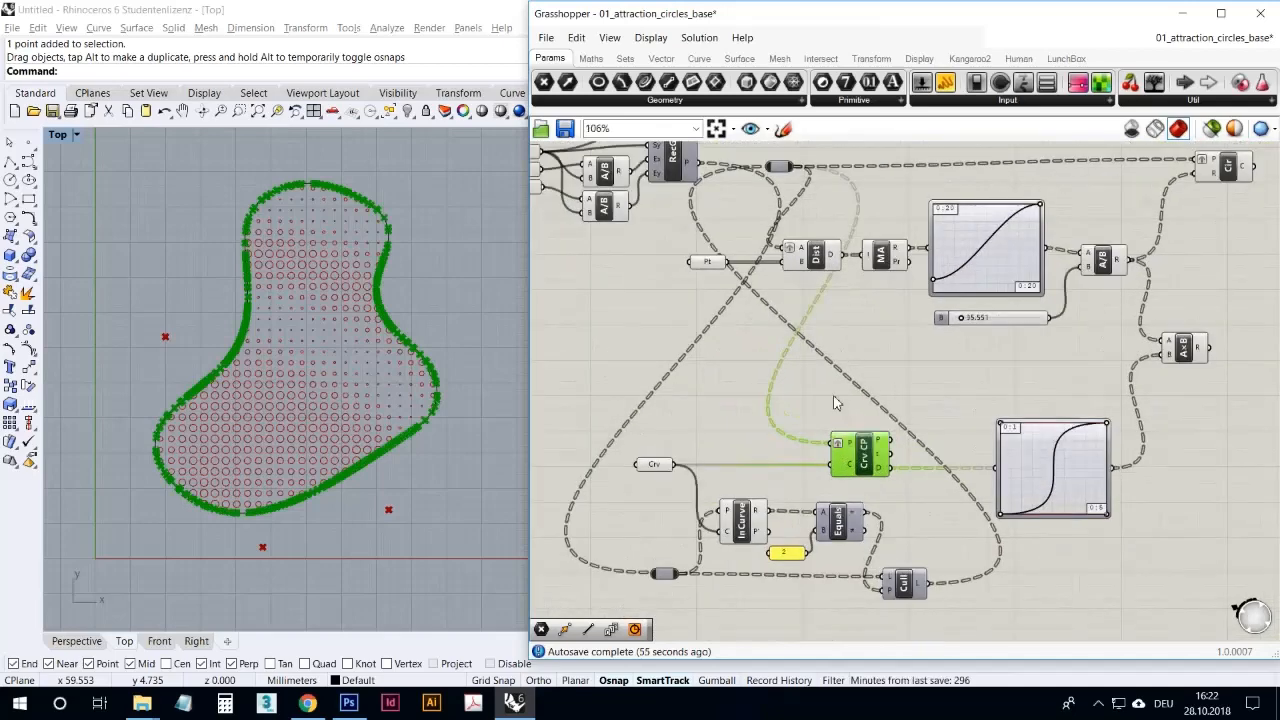
pyautogui.click(836, 395)
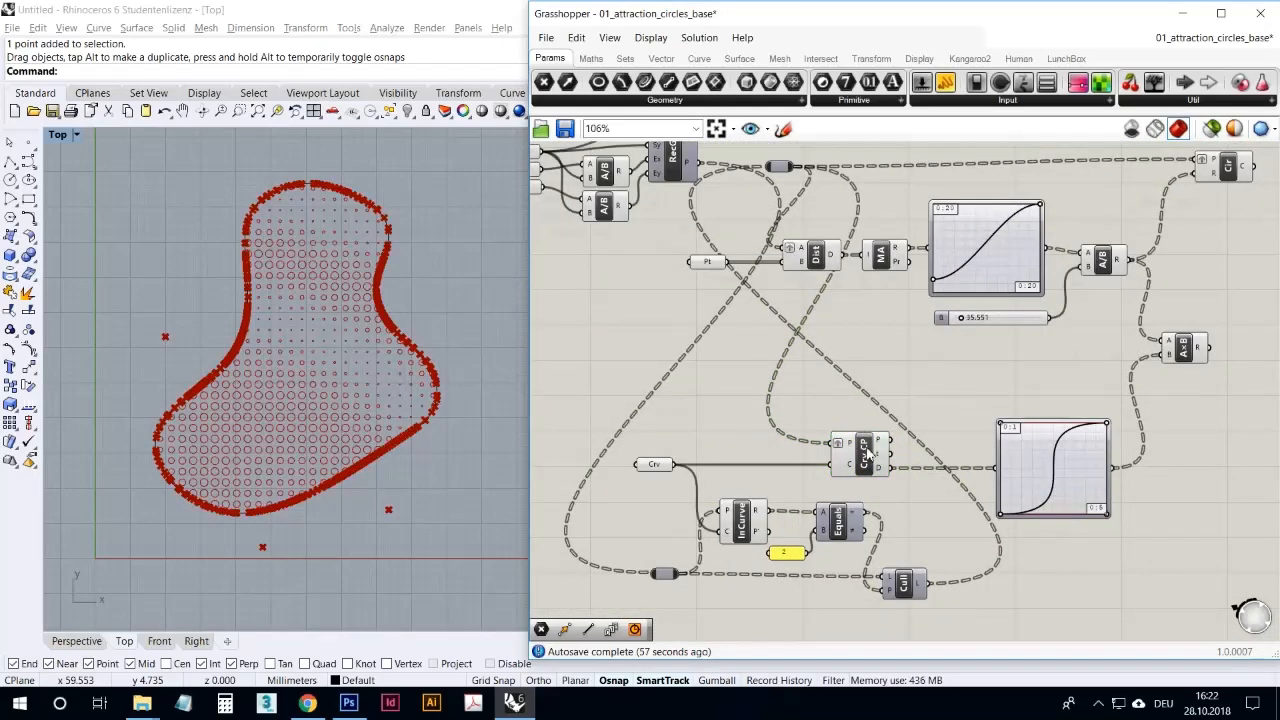
pyautogui.click(852, 445)
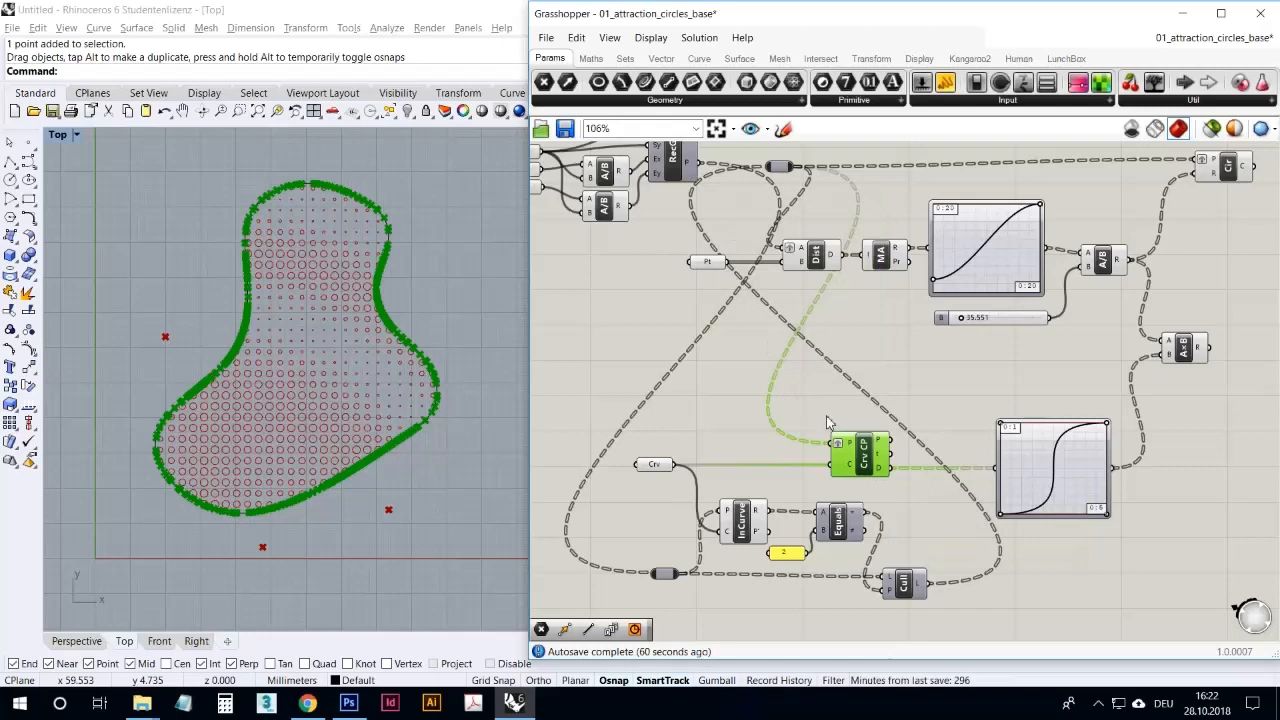
# - Shift the Pt parameter slightly farther from the Dist component and nudge the relay that distributes the culled points
pyautogui.click(789, 168)
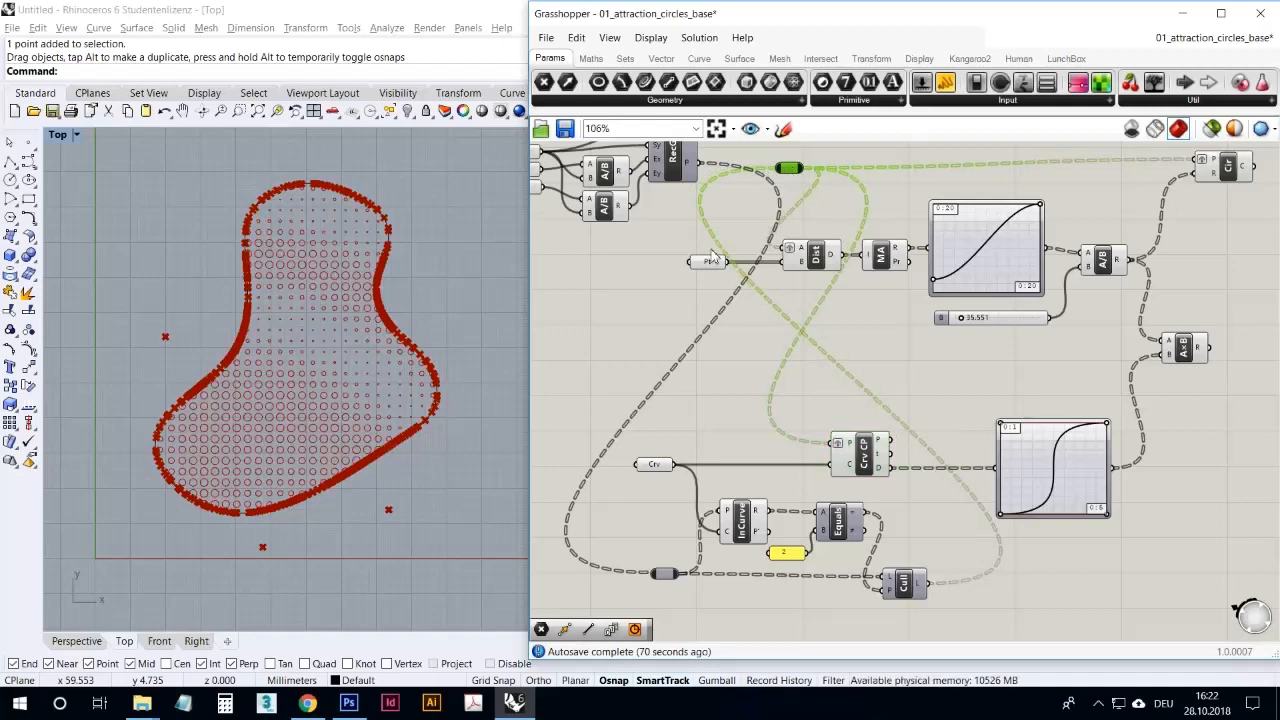
pyautogui.moveTo(716, 258); pyautogui.dragTo(695, 262)
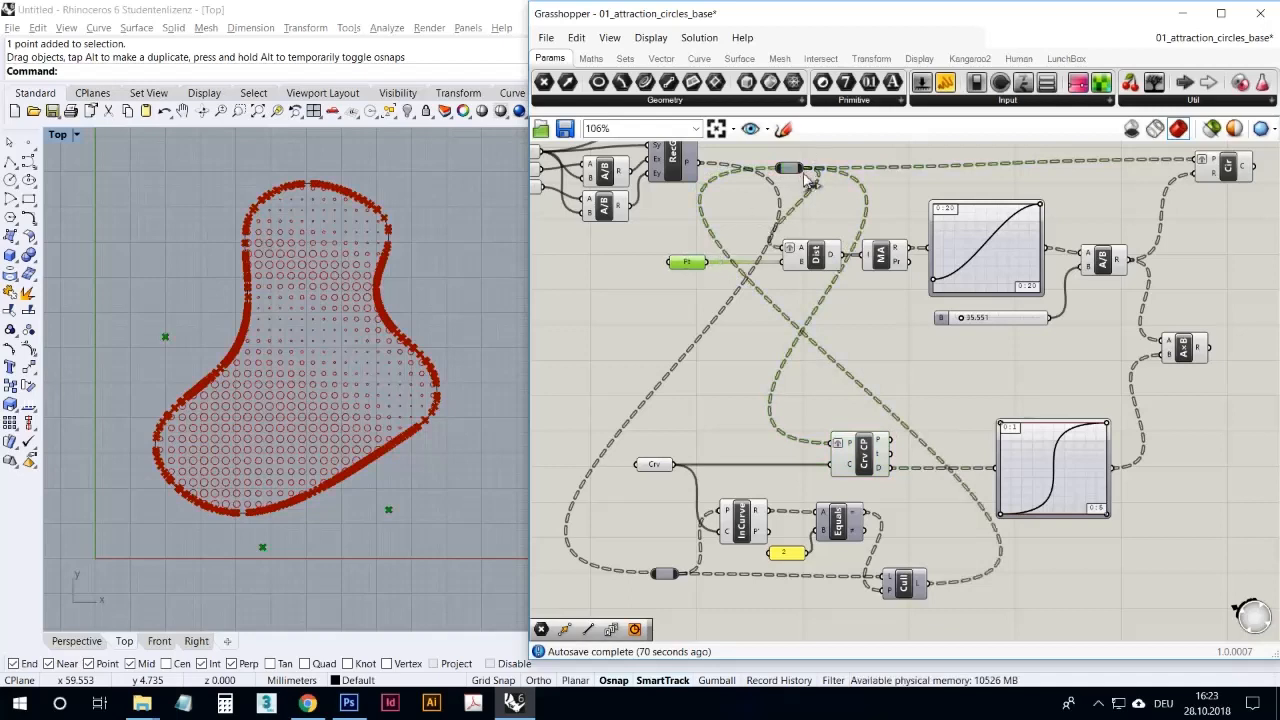
pyautogui.moveTo(790, 169); pyautogui.dragTo(787, 178)
pyautogui.moveTo(731, 244); pyautogui.dragTo(737, 281, button='right')
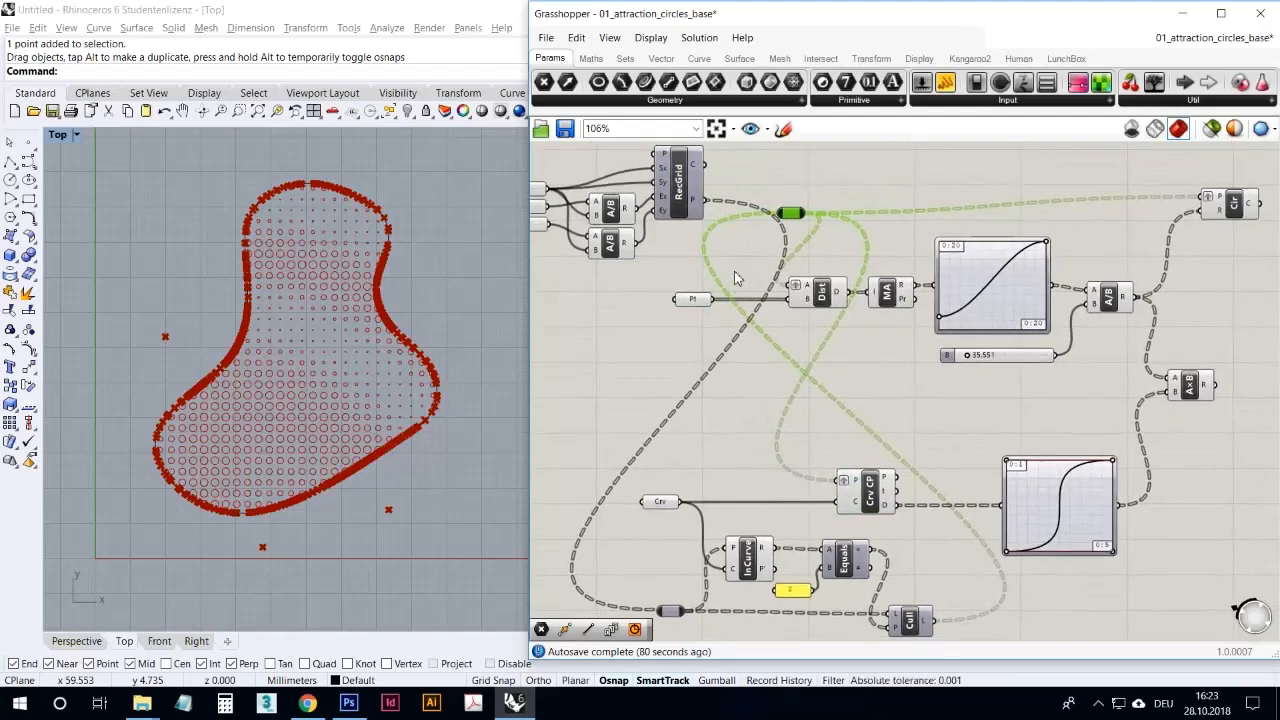
pyautogui.scroll(-2, 740, 269)
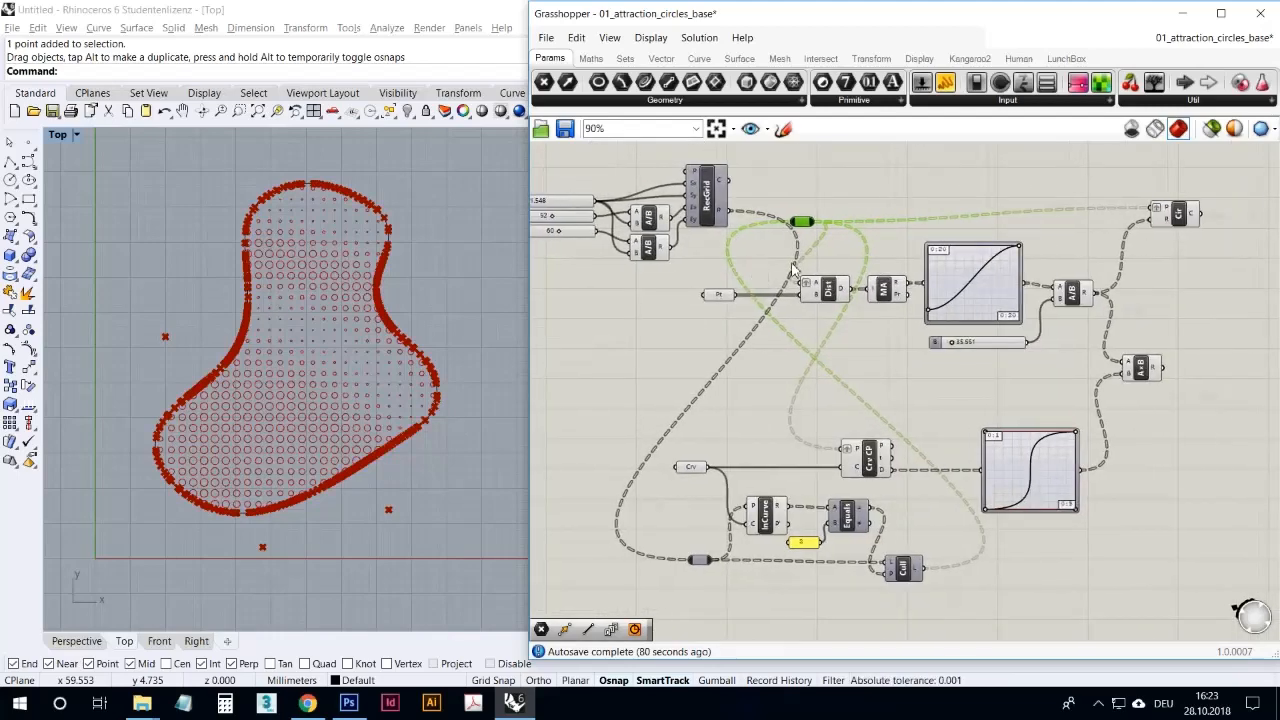
pyautogui.click(878, 424)
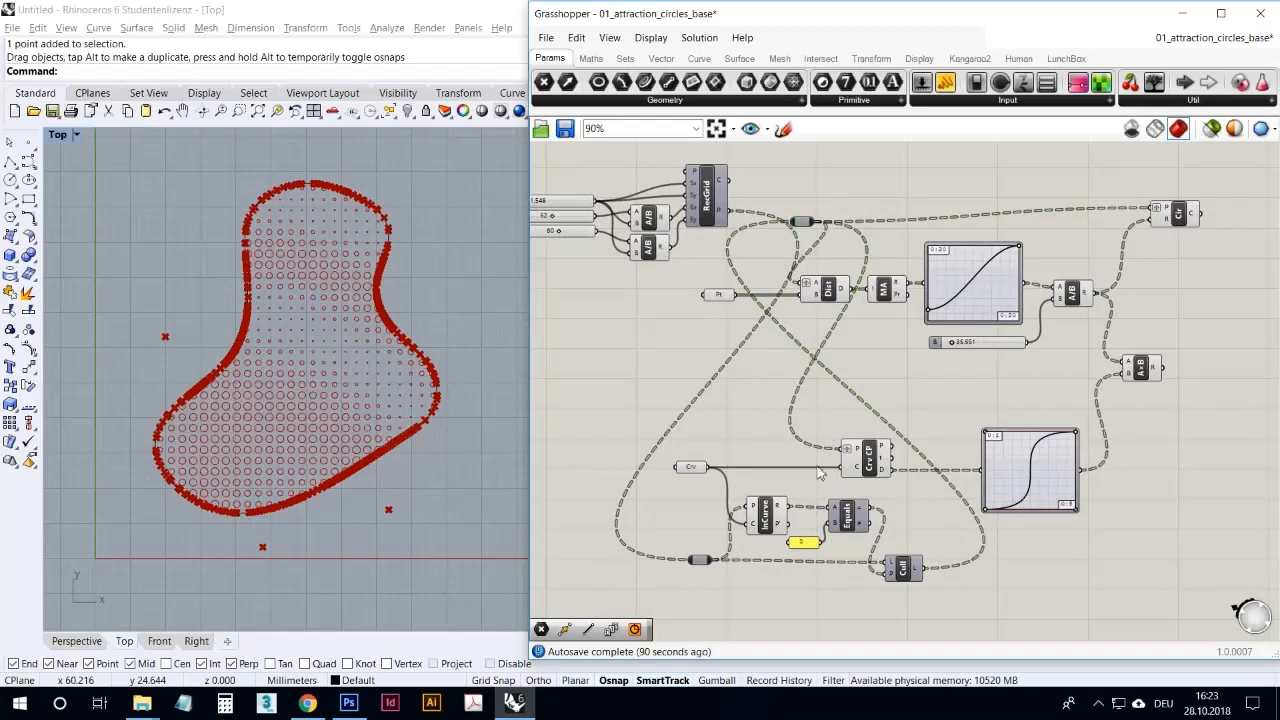
# - Place the A×B component beside A/B and connect its result to the Cir radius input in place of the A/B result
pyautogui.click(1038, 475)
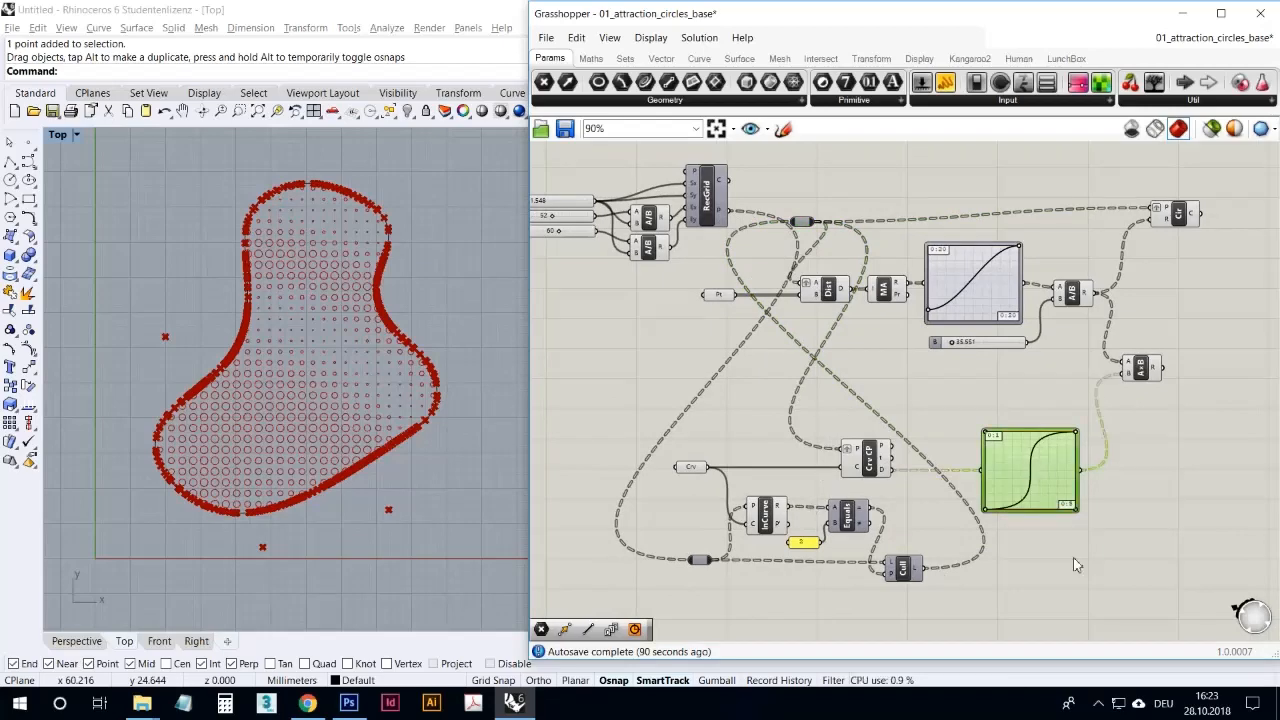
pyautogui.scroll(5, 1043, 540)
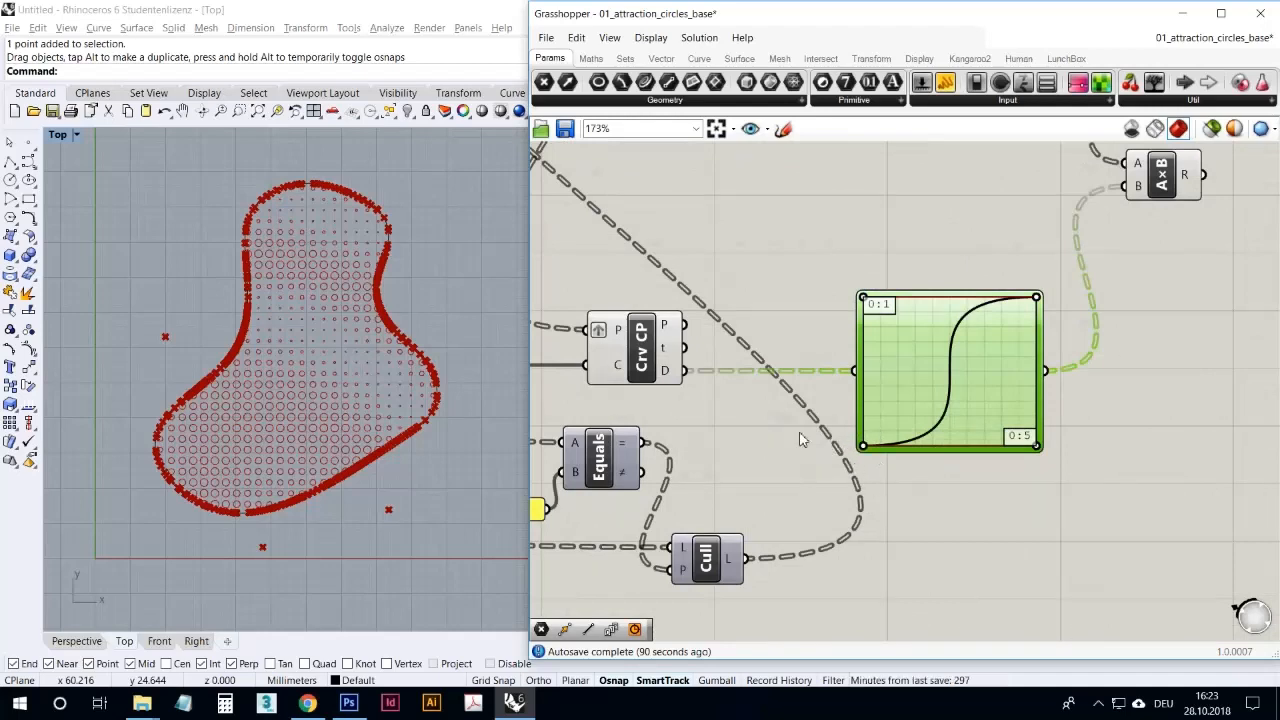
pyautogui.click(390, 291)
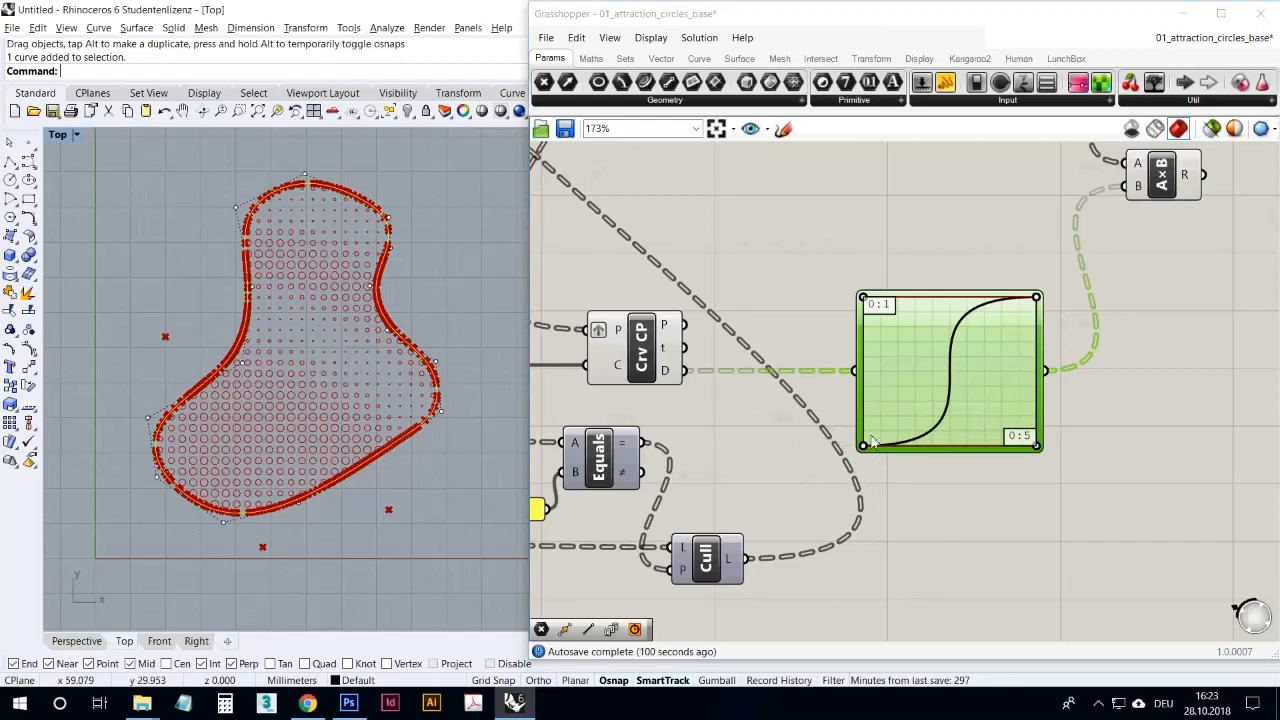
pyautogui.moveTo(930, 347); pyautogui.dragTo(846, 440, button='right')
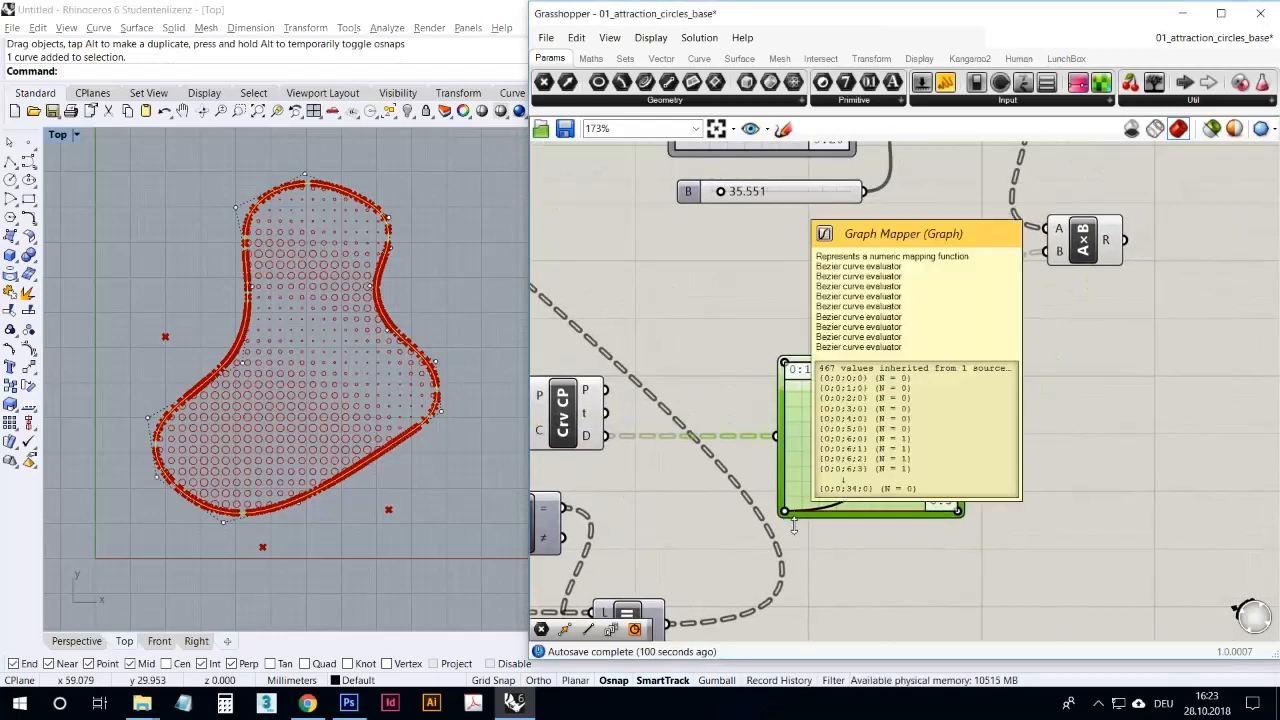
pyautogui.scroll(-3, 1099, 317)
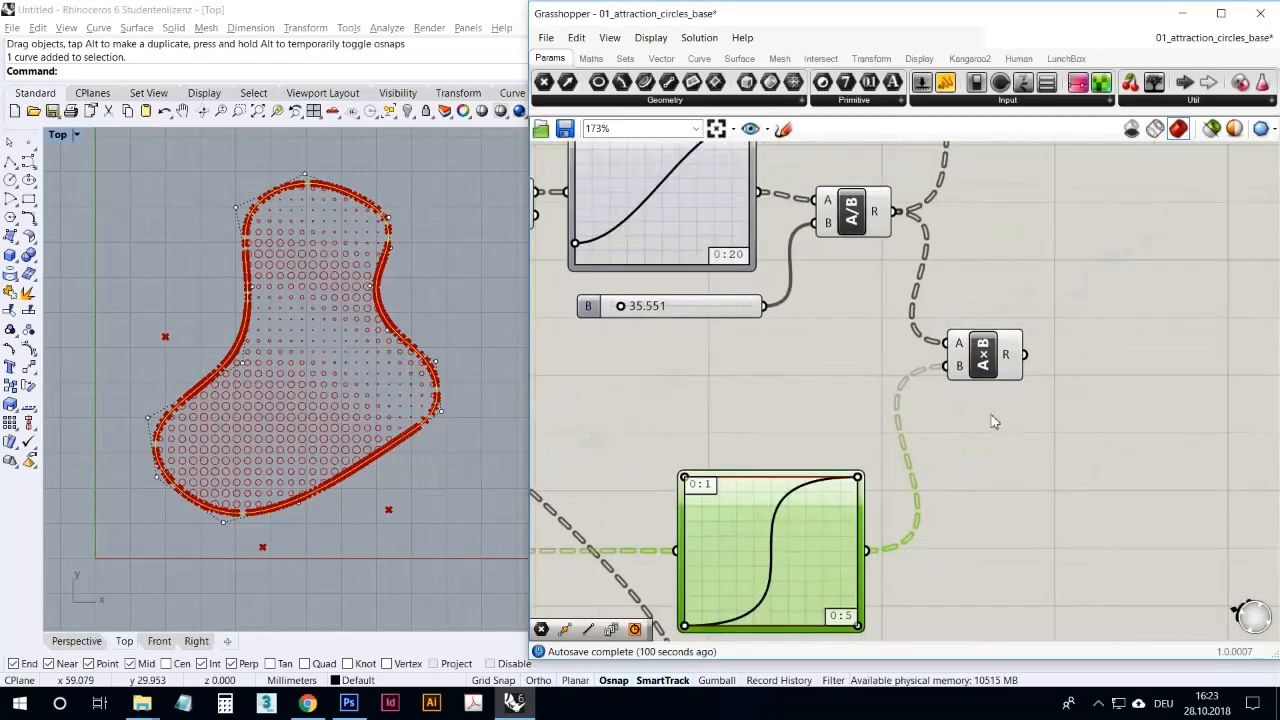
pyautogui.moveTo(966, 388); pyautogui.dragTo(968, 317)
pyautogui.scroll(-2, 897, 425)
pyautogui.scroll(2, 897, 425)
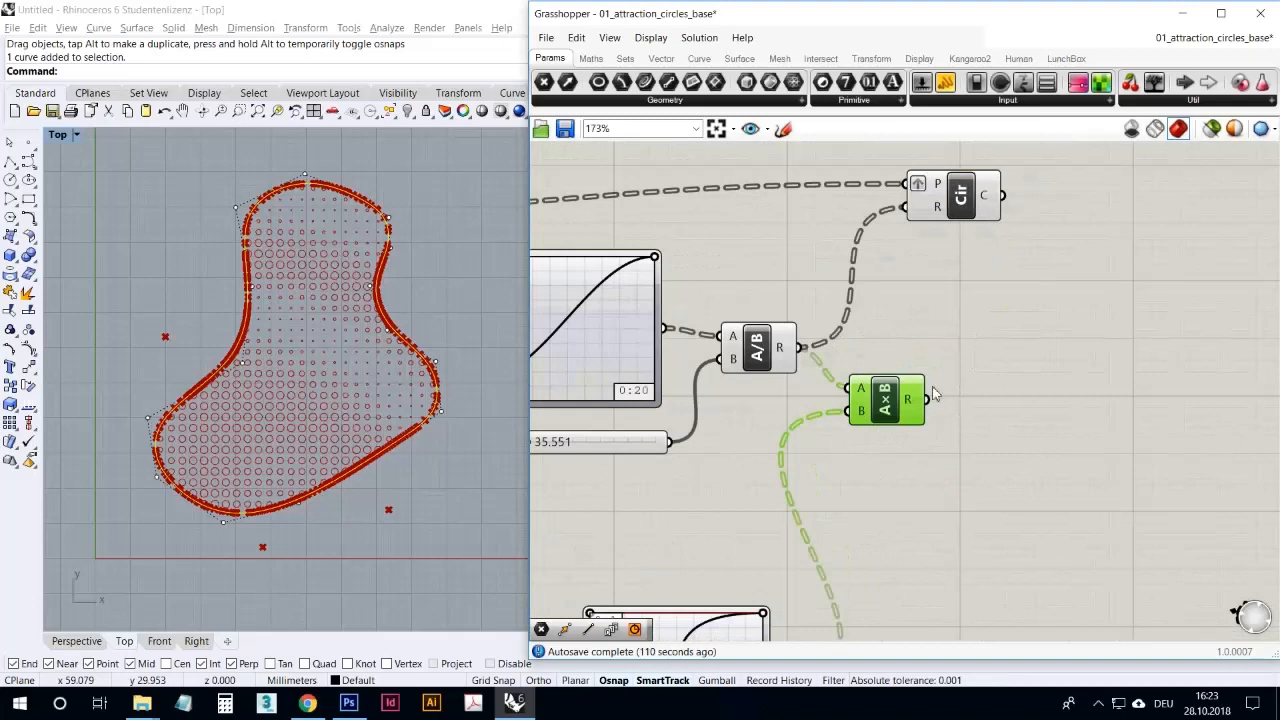
pyautogui.moveTo(928, 400); pyautogui.dragTo(906, 207)
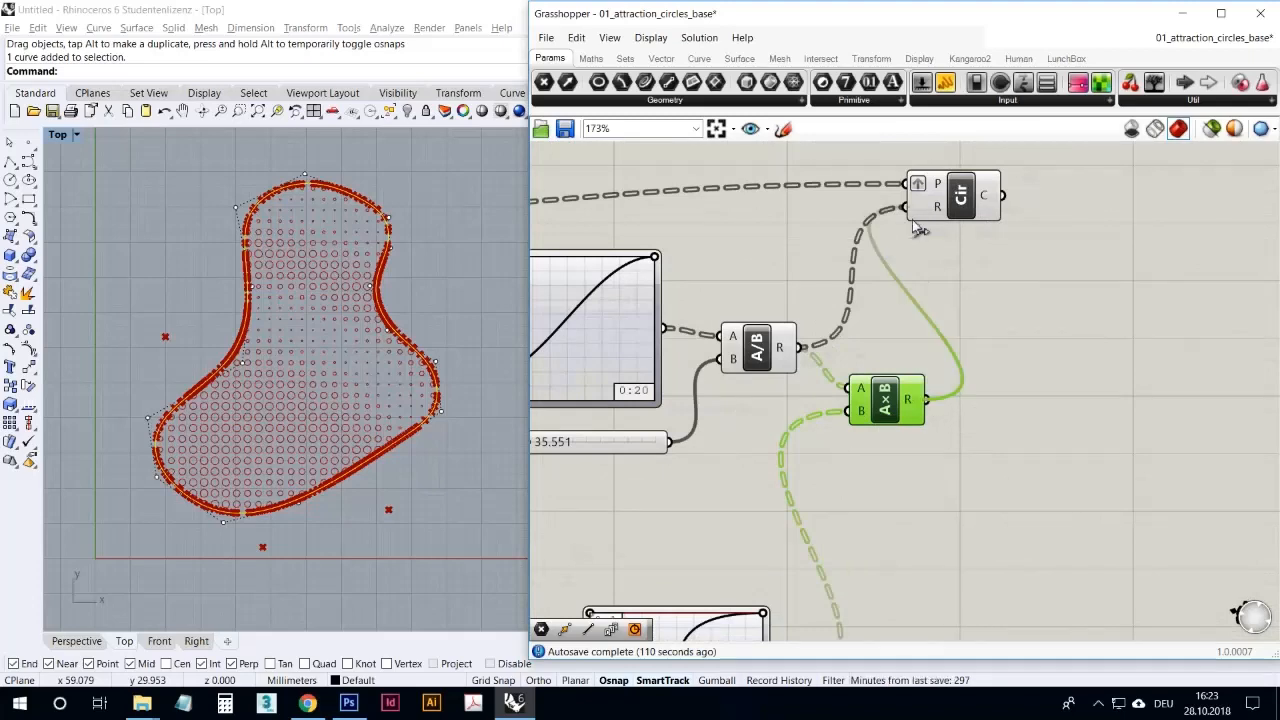
pyautogui.click(952, 271)
# - Turn off the preview of the Crv CP component and deselect everything in the Rhino viewport
pyautogui.moveTo(618, 462); pyautogui.dragTo(932, 395, button='right')
pyautogui.moveTo(356, 352); pyautogui.dragTo(373, 333, button='right')
pyautogui.moveTo(700, 370); pyautogui.dragTo(782, 270, button='right')
pyautogui.scroll(-4, 852, 395)
pyautogui.rightClick(806, 462)
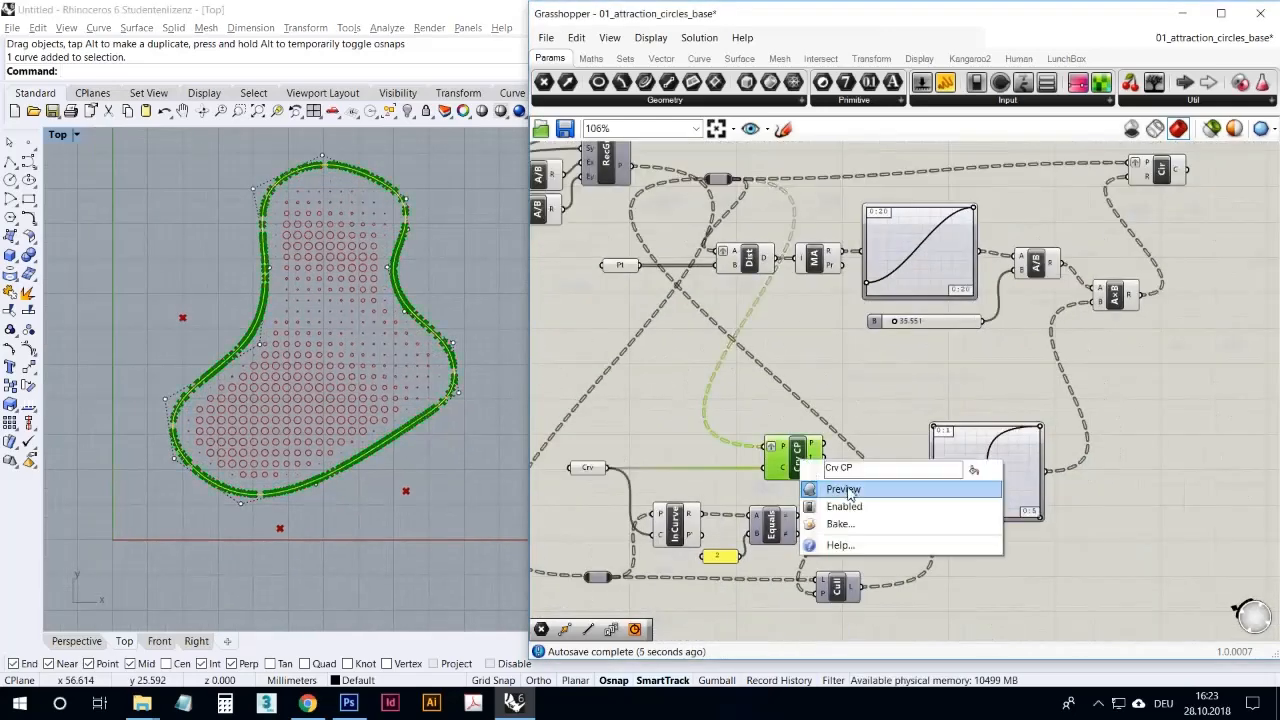
pyautogui.click(832, 489)
pyautogui.click(489, 230)
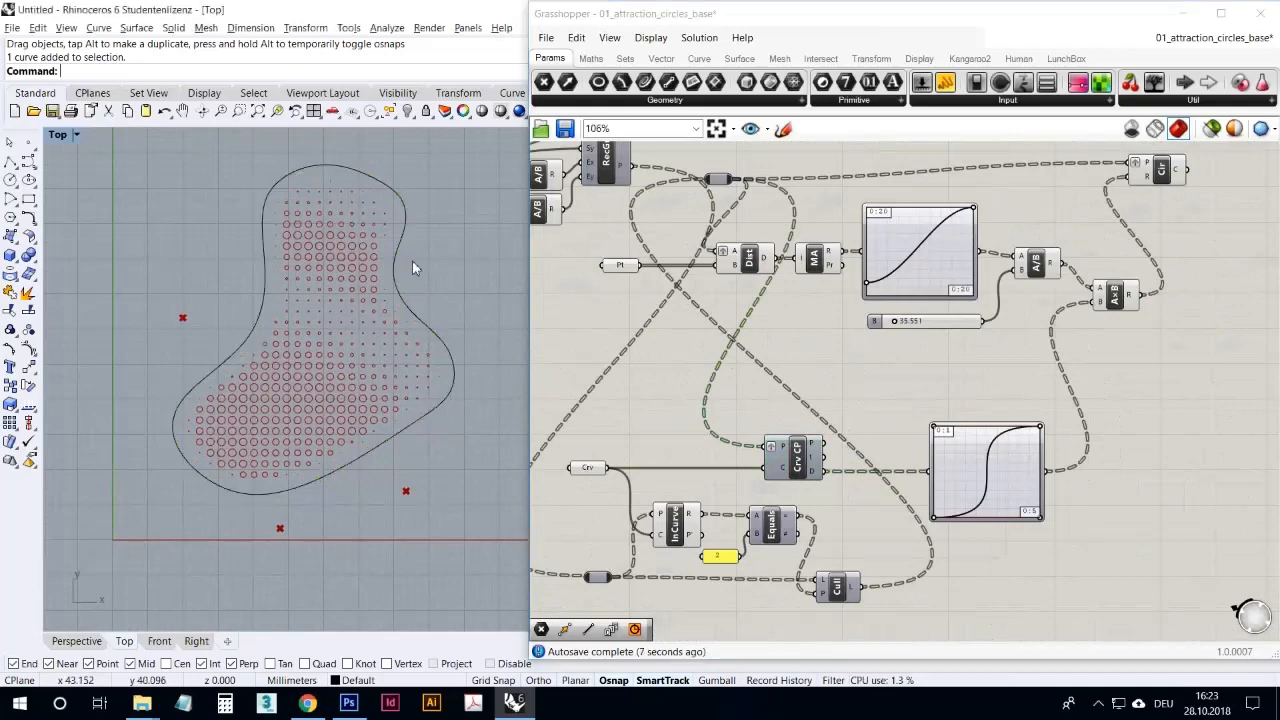
# - Reshape the boundary curve by pulling the control point at its upper right concave side outward
pyautogui.scroll(4, 443, 366)
pyautogui.scroll(-3, 427, 400)
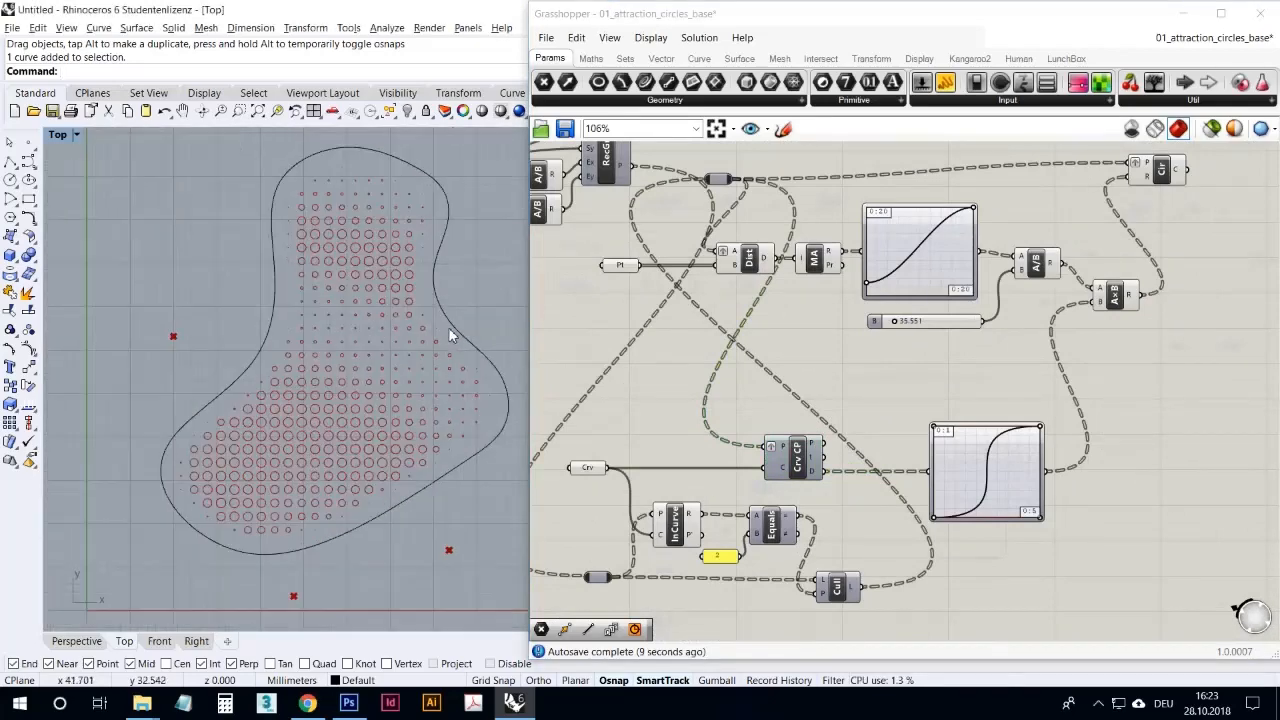
pyautogui.click(448, 327)
pyautogui.moveTo(427, 277); pyautogui.dragTo(500, 257)
pyautogui.click(486, 286)
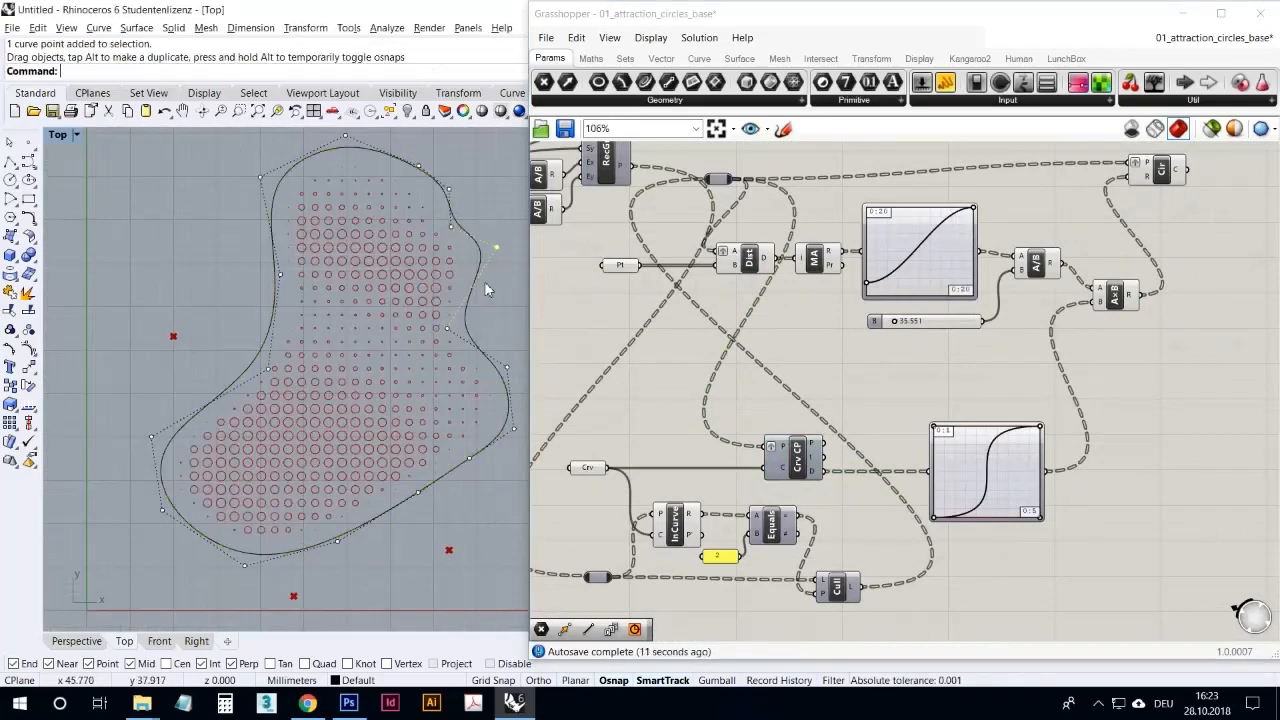
# - Indent the lower right edge of the boundary curve by pulling its control point deep inward, and deselect the curve
pyautogui.click(469, 338)
pyautogui.scroll(-1, 469, 338)
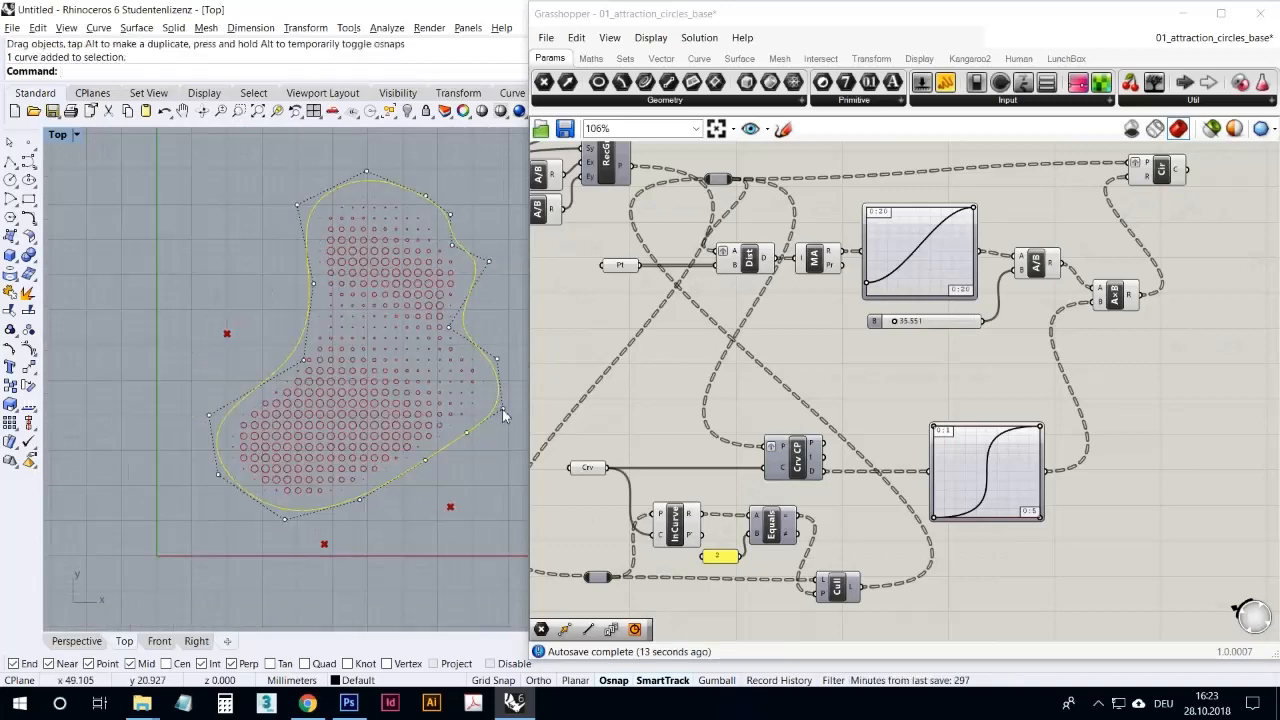
pyautogui.moveTo(420, 456); pyautogui.dragTo(371, 381)
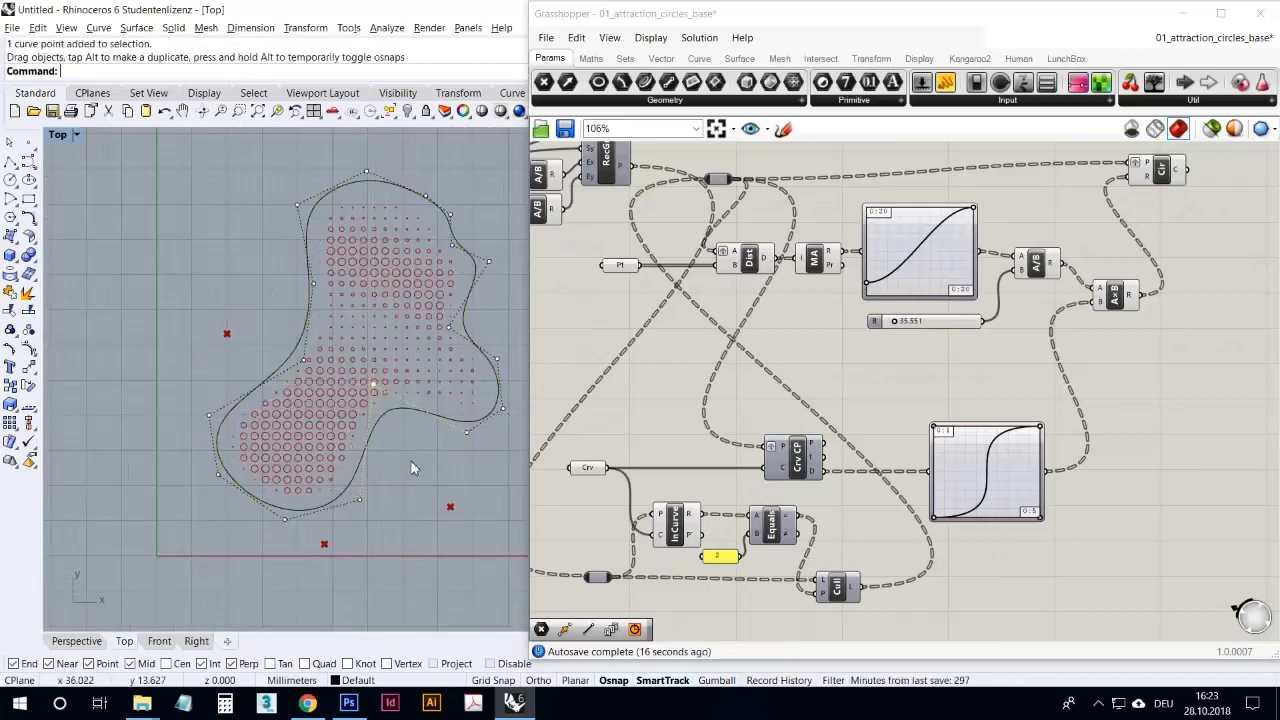
pyautogui.press('Escape')
pyautogui.press('Escape')
pyautogui.scroll(2, 391, 348)
pyautogui.scroll(-2, 334, 340)
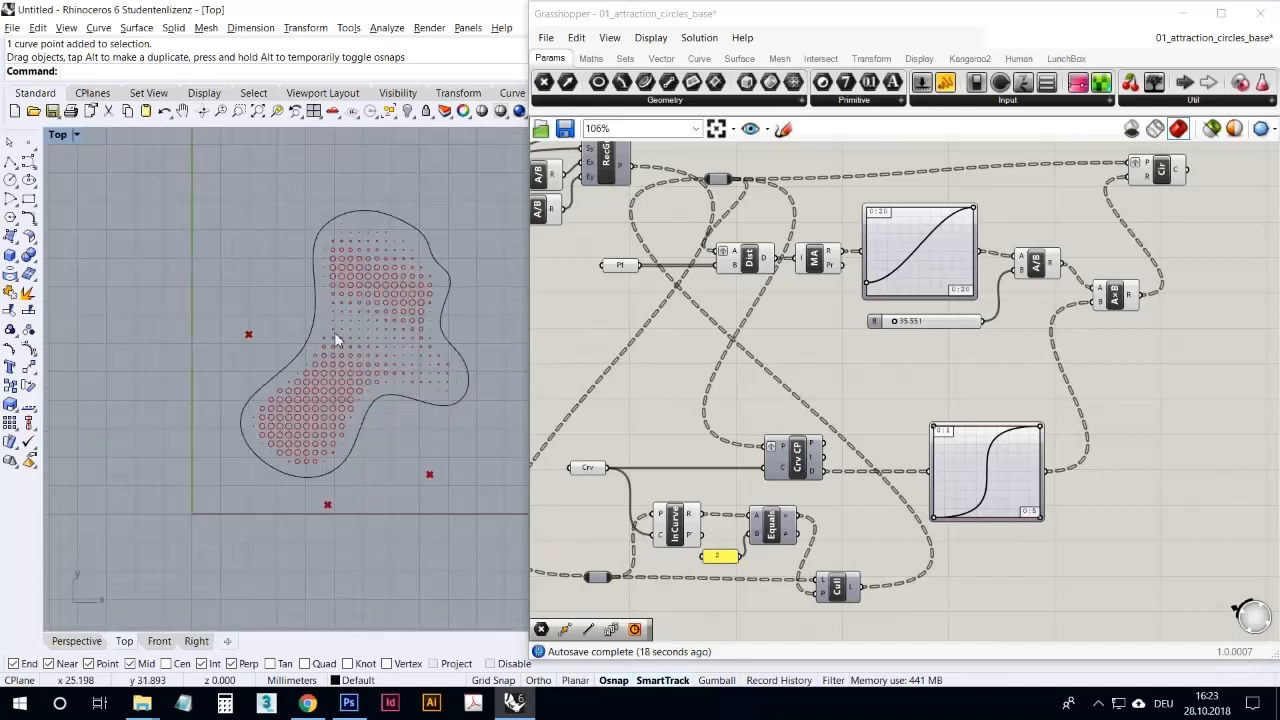
# - Move the attractor point beside the curve's left flank down and across the Y axis, away from the curve
pyautogui.click(226, 333)
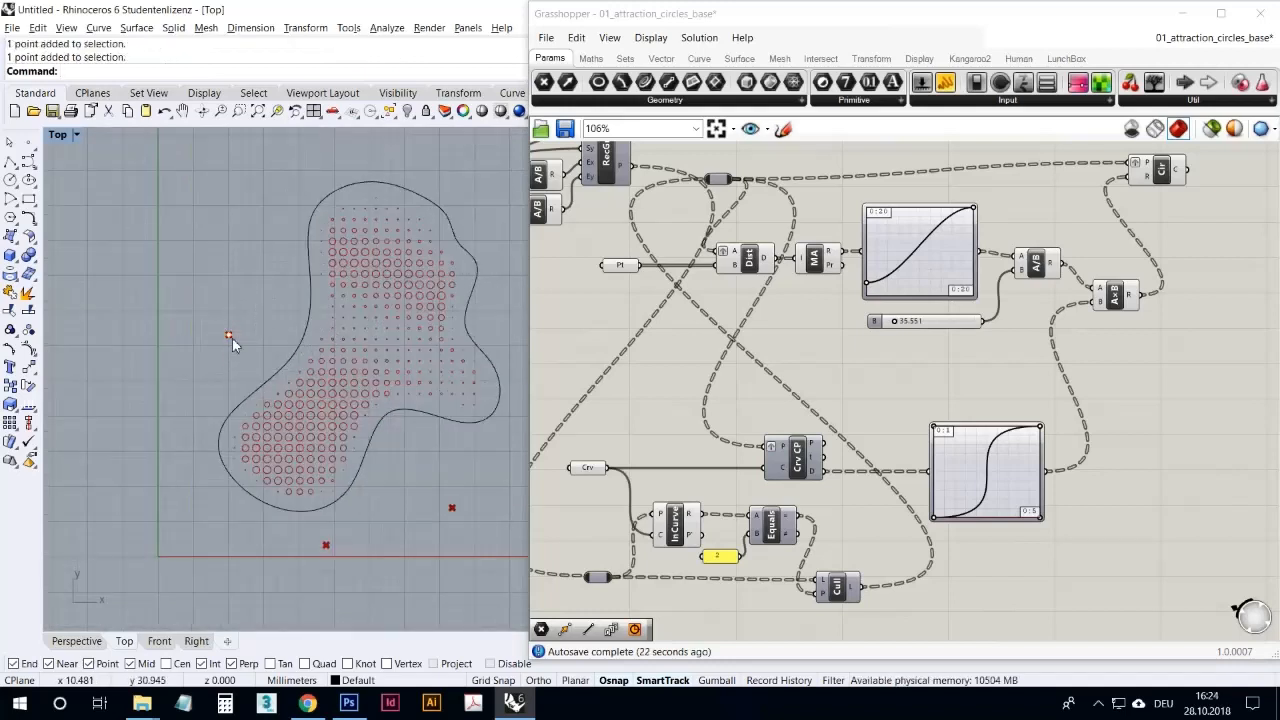
pyautogui.moveTo(232, 338); pyautogui.dragTo(121, 474)
pyautogui.click(453, 506)
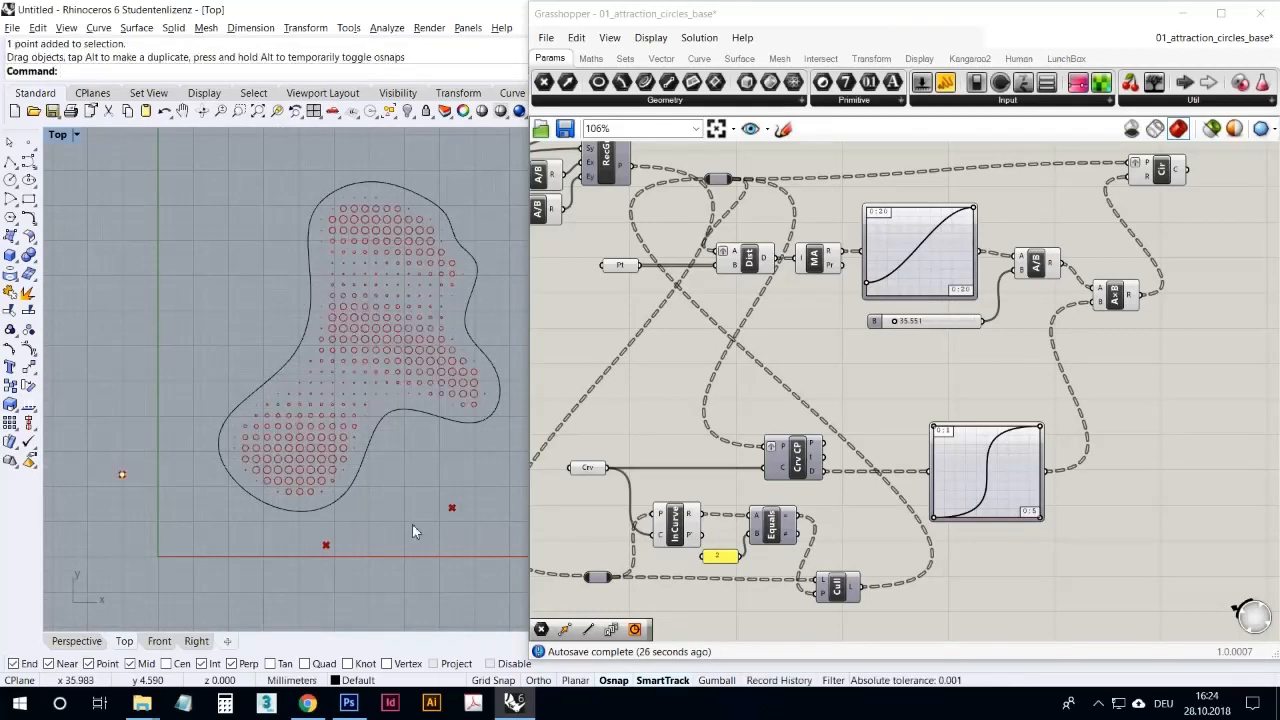
# - Raise the start handle of the 0:5 graph mapper from the bottom corner to the top corner at value 1
pyautogui.click(1024, 530)
pyautogui.scroll(3, 1030, 525)
pyautogui.moveTo(975, 501); pyautogui.dragTo(832, 447, button='right')
pyautogui.scroll(1, 815, 434)
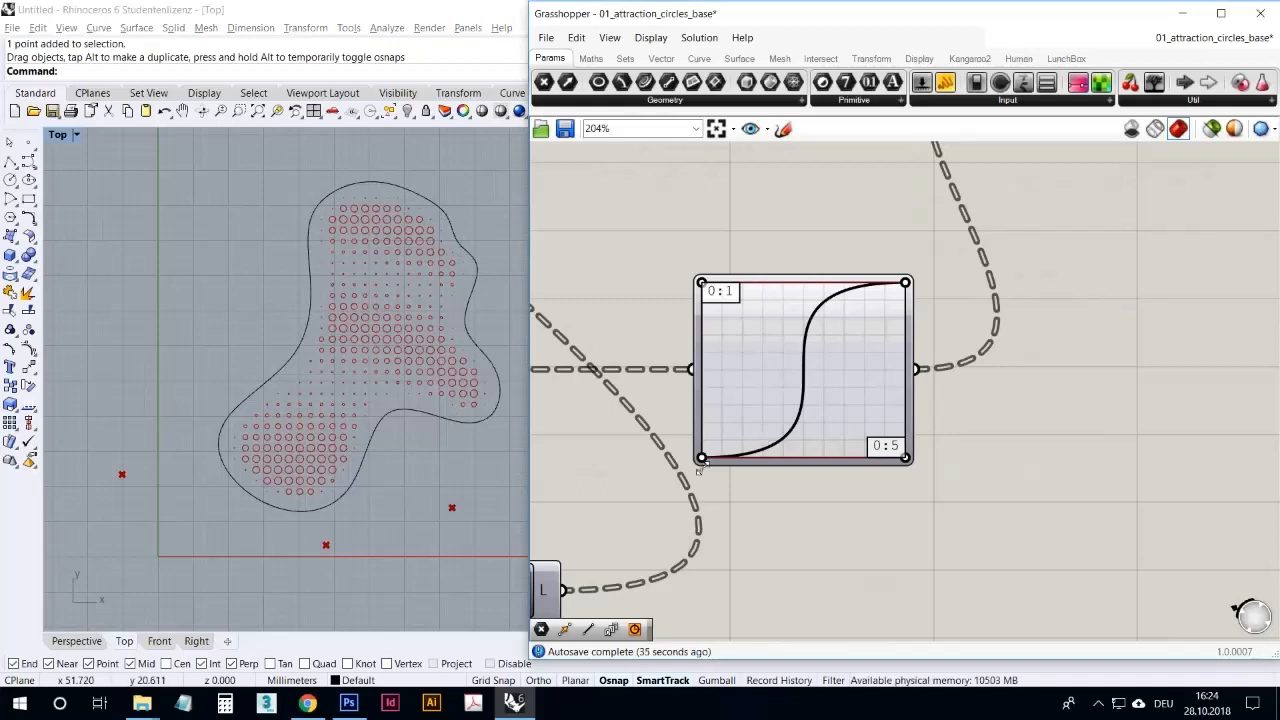
pyautogui.moveTo(703, 462); pyautogui.dragTo(664, 268)
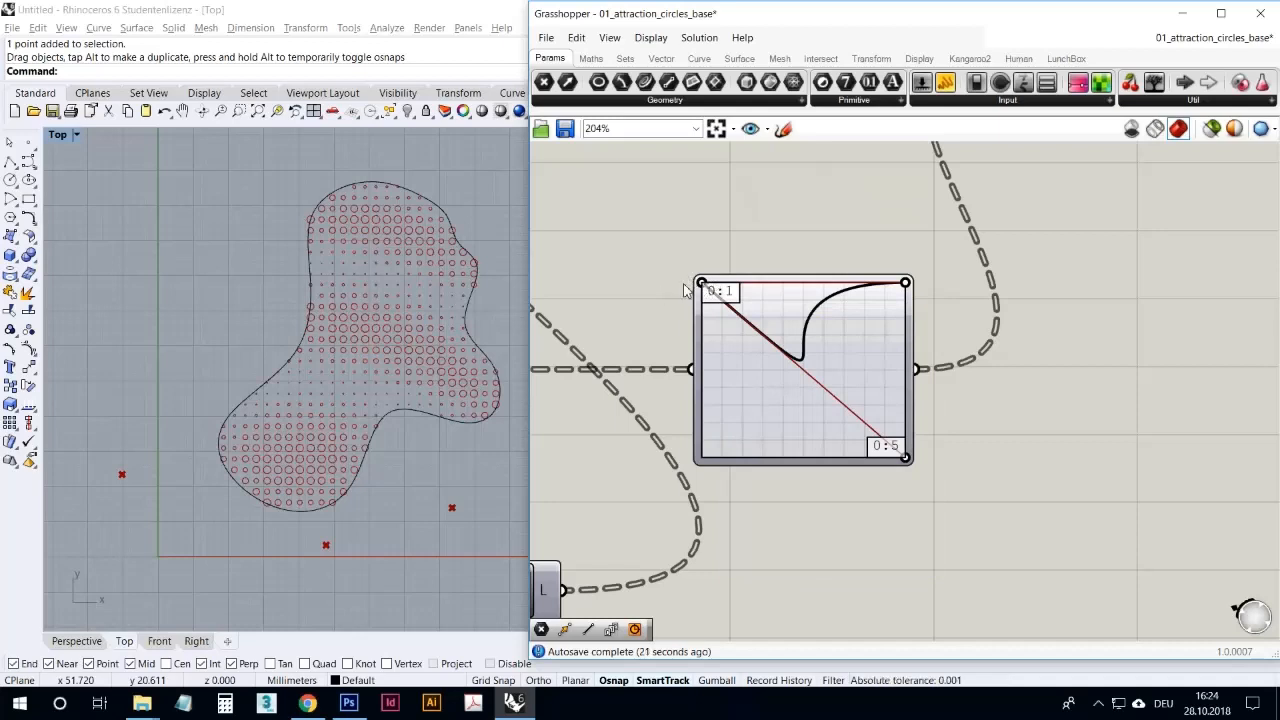
# - Return the 0:5 graph mapper's start handle to the bottom corner at value 0 and check the handle at the opposite bottom corner
pyautogui.moveTo(707, 290)
pyautogui.moveTo(707, 290); pyautogui.dragTo(862, 472)
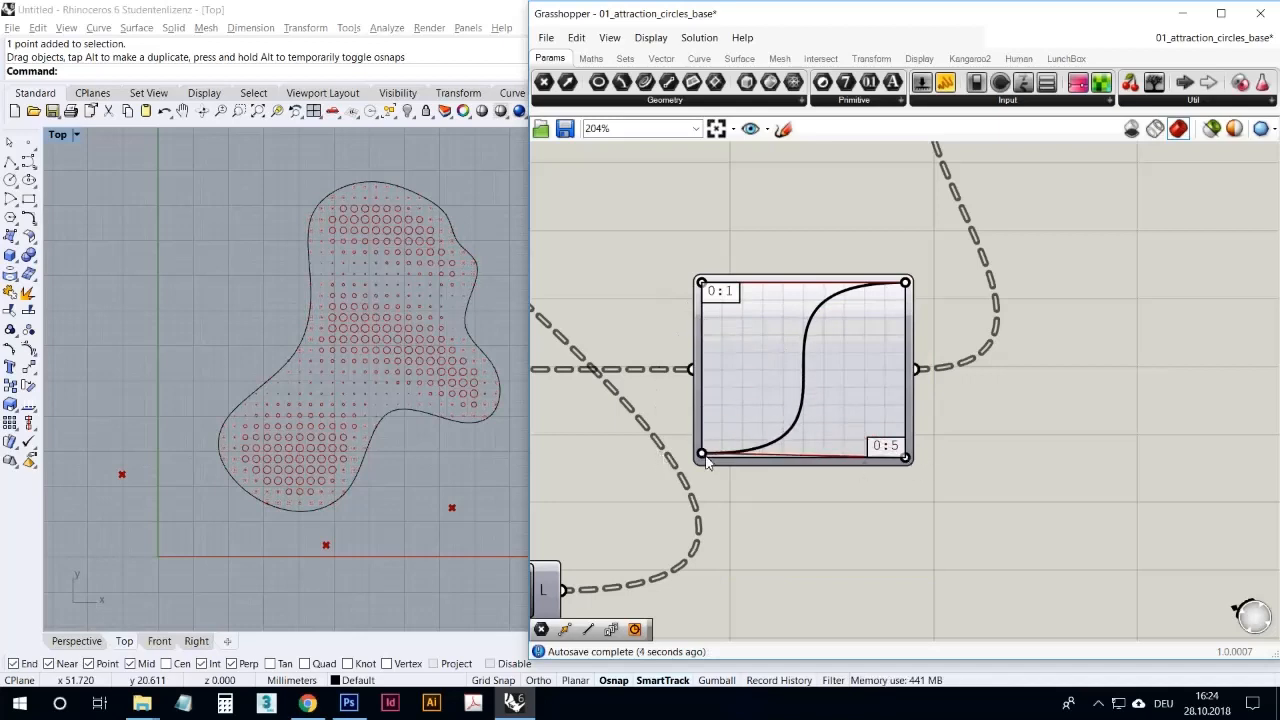
pyautogui.moveTo(705, 457); pyautogui.dragTo(703, 467)
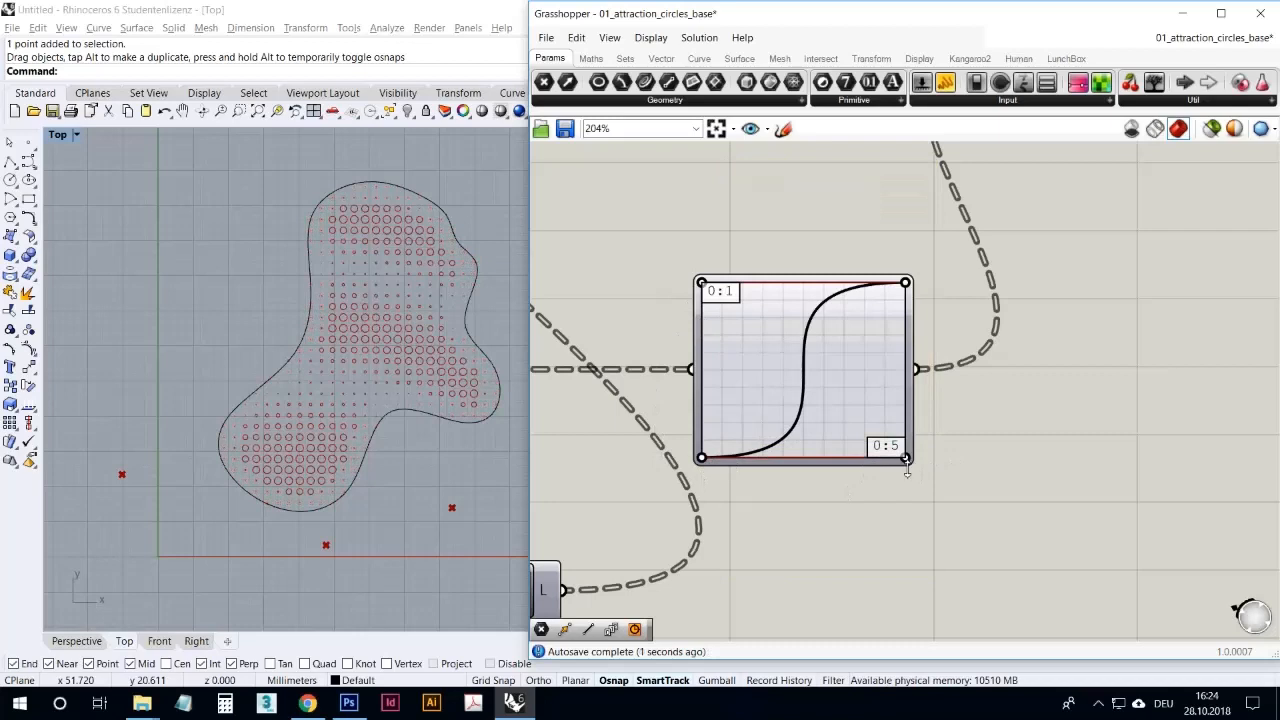
pyautogui.scroll(4, 918, 469)
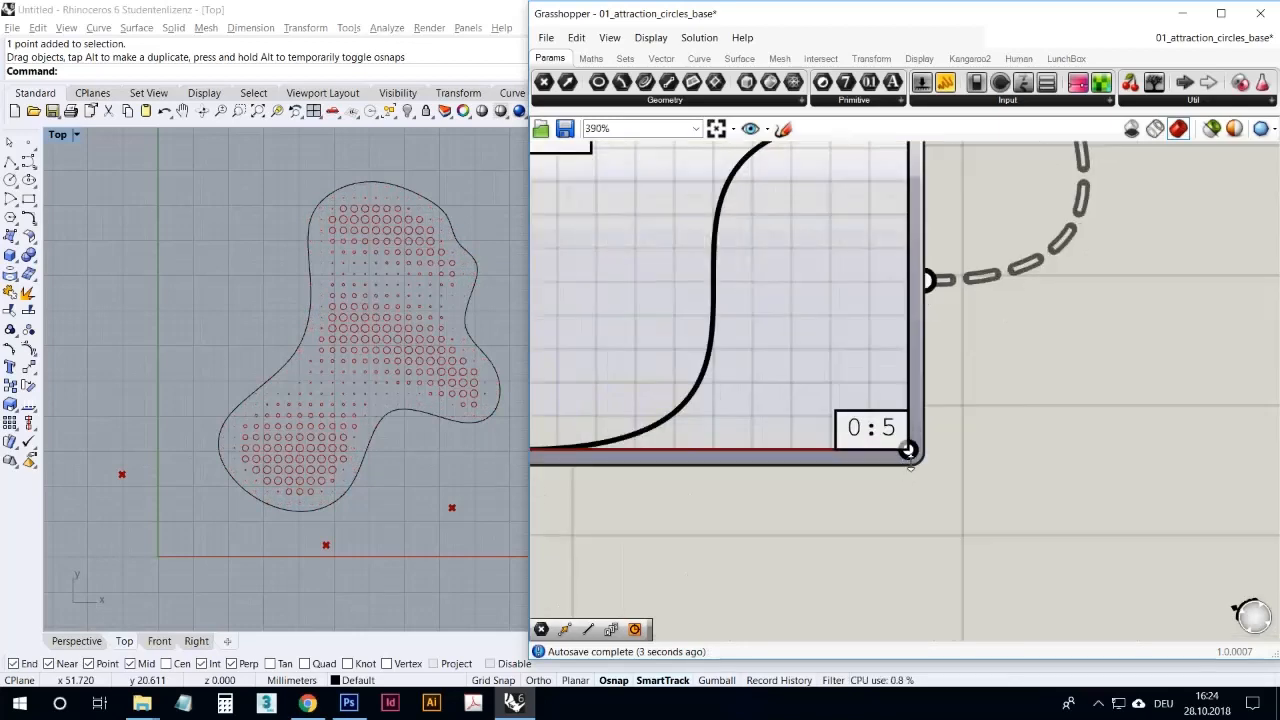
pyautogui.moveTo(908, 451); pyautogui.dragTo(891, 491)
pyautogui.scroll(-4, 780, 418)
# - Set the upper X limit of the graph mapper fed by the curve distances to 10 and deselect it
pyautogui.click(828, 411)
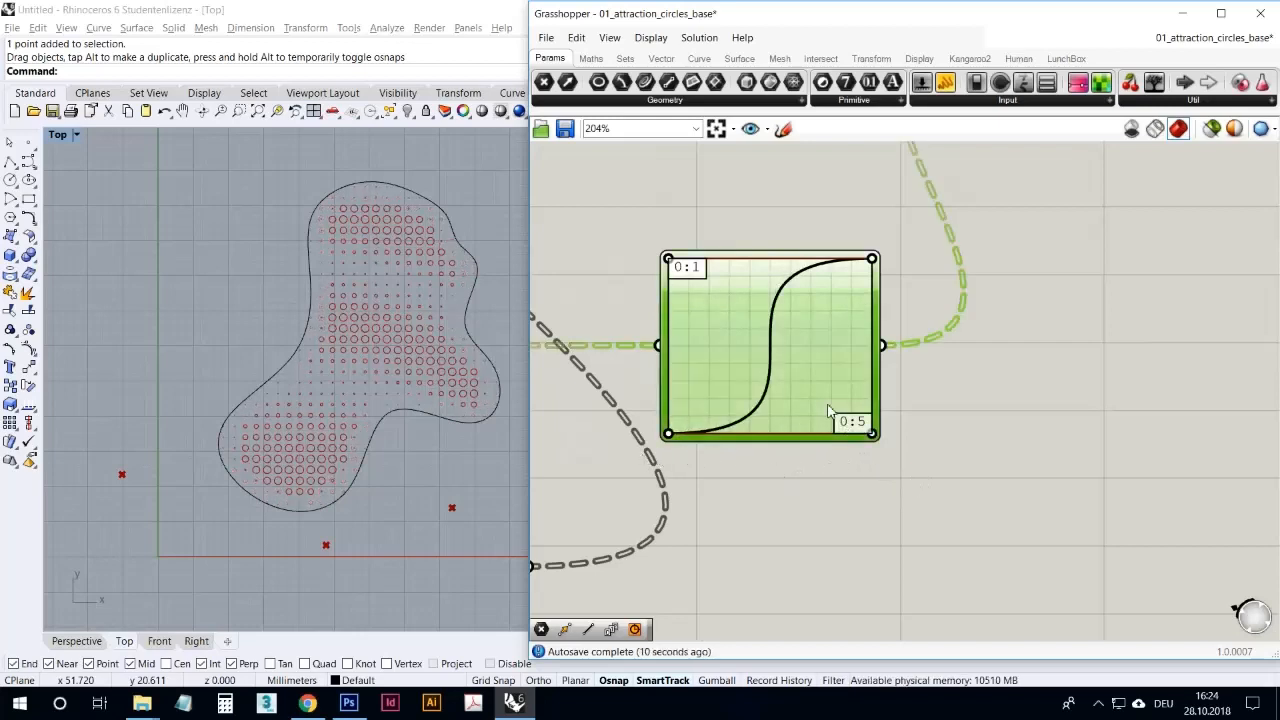
pyautogui.doubleClick(828, 411)
pyautogui.doubleClick(720, 326)
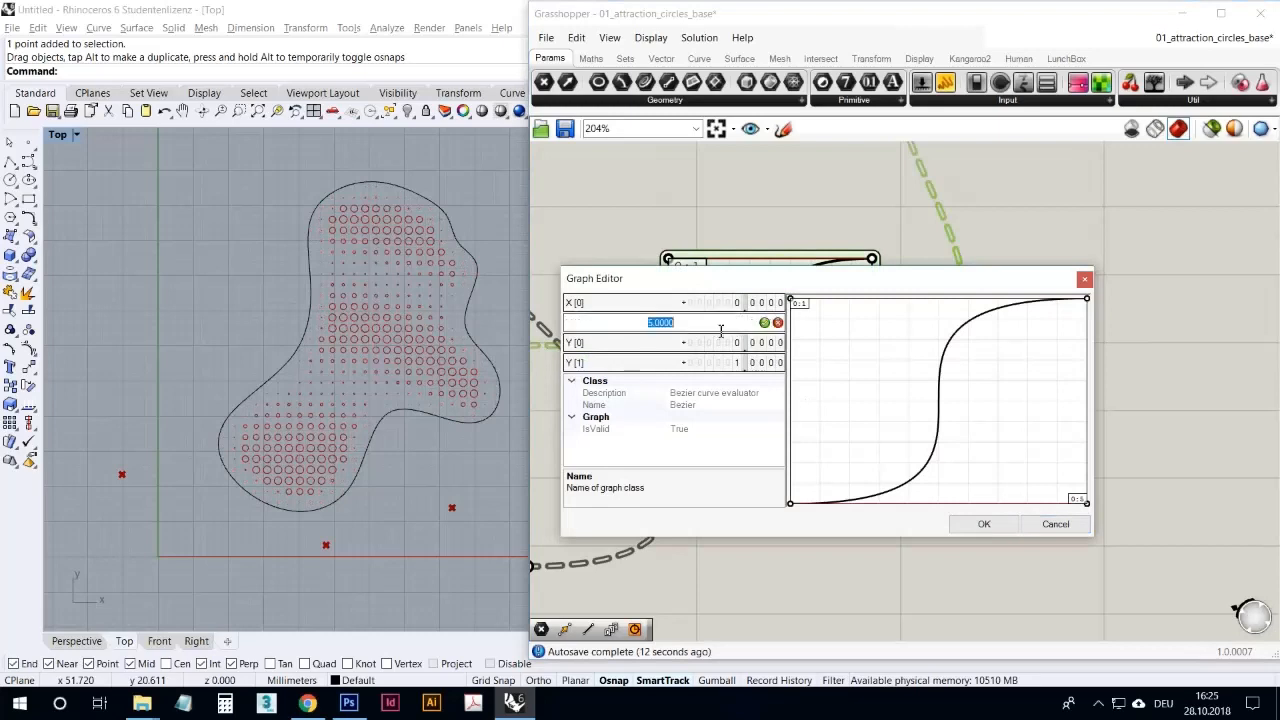
pyautogui.write('10')
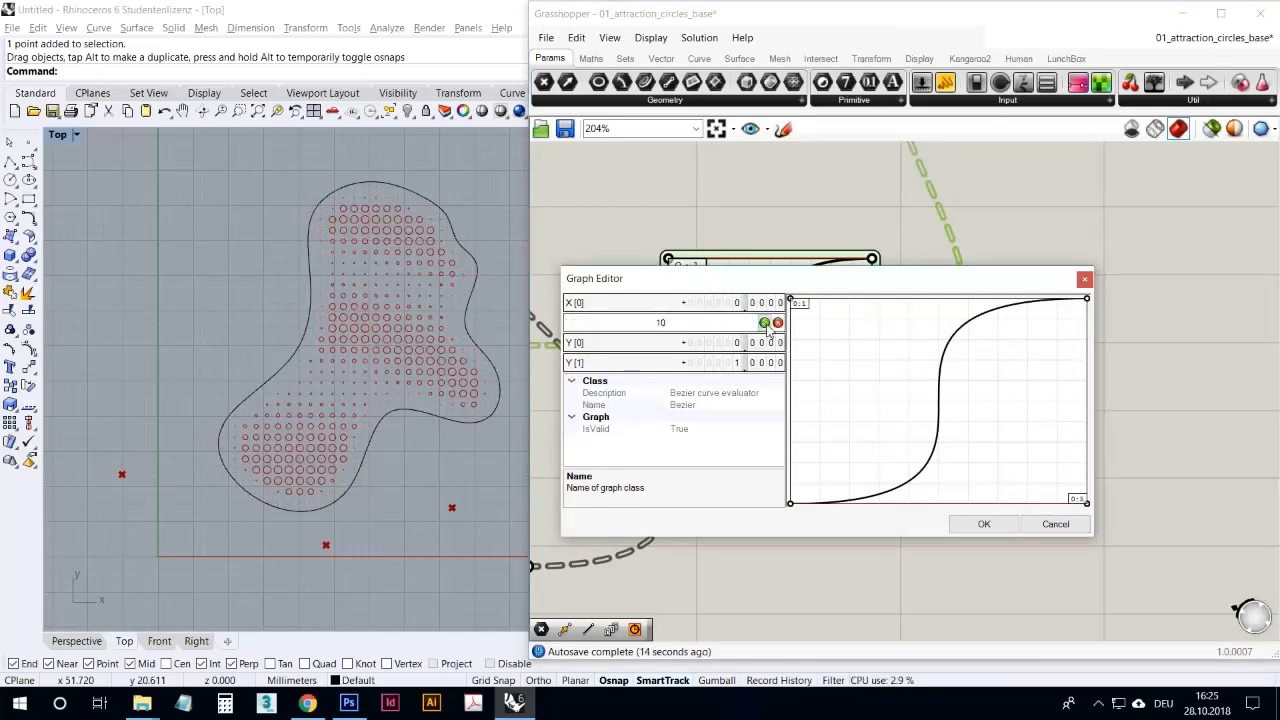
pyautogui.press('Return')
pyautogui.click(984, 525)
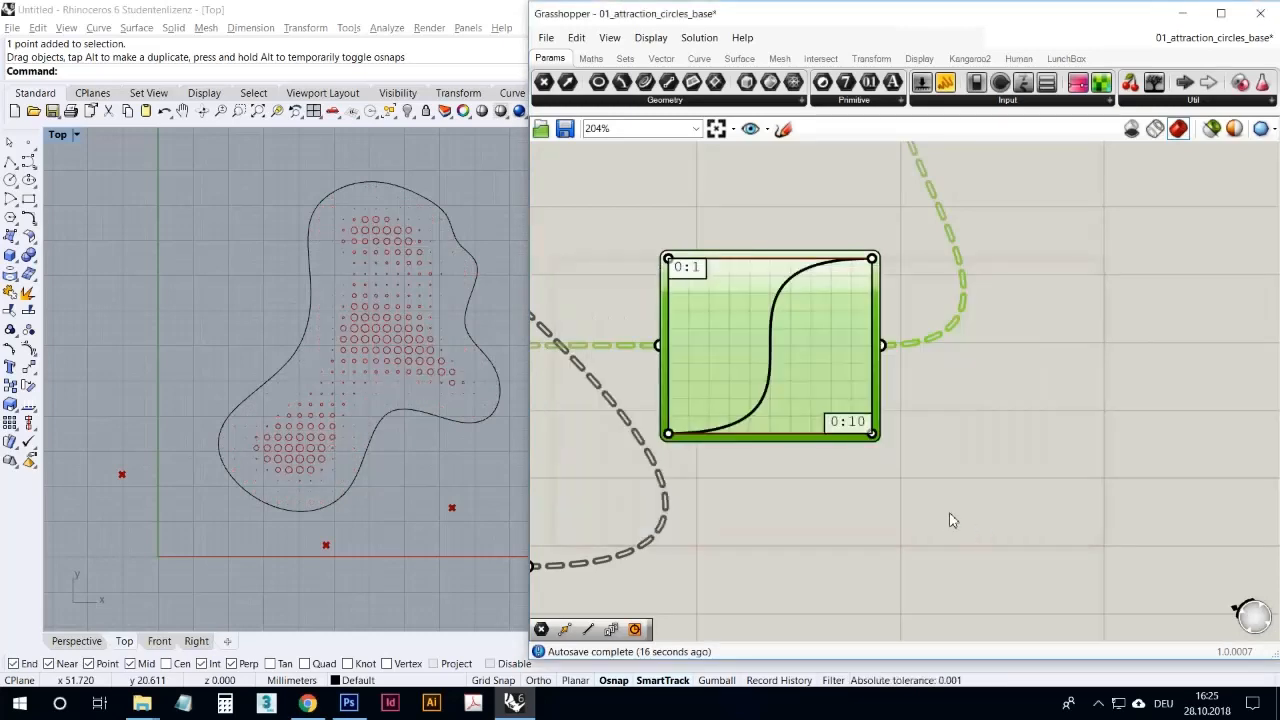
pyautogui.click(940, 520)
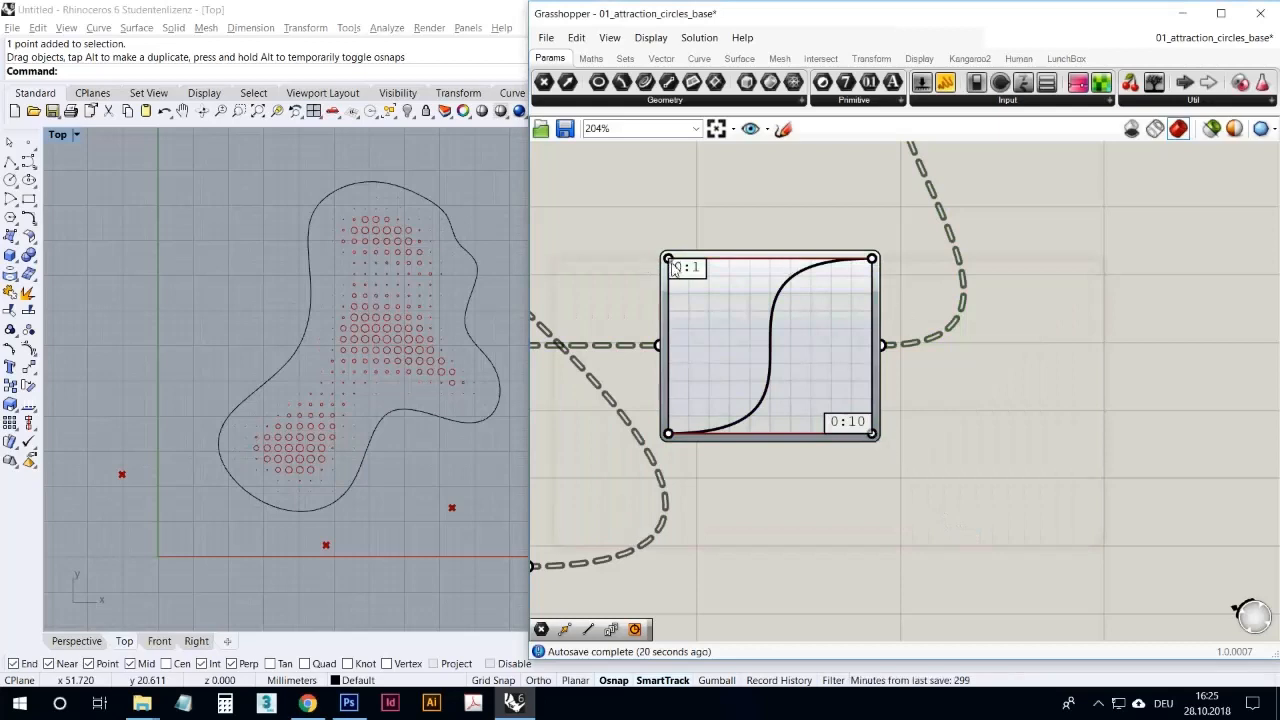
# - Pull the graph mapper's lower Bezier handle inward along the bottom edge to just short of the middle
pyautogui.moveTo(673, 266); pyautogui.dragTo(617, 246)
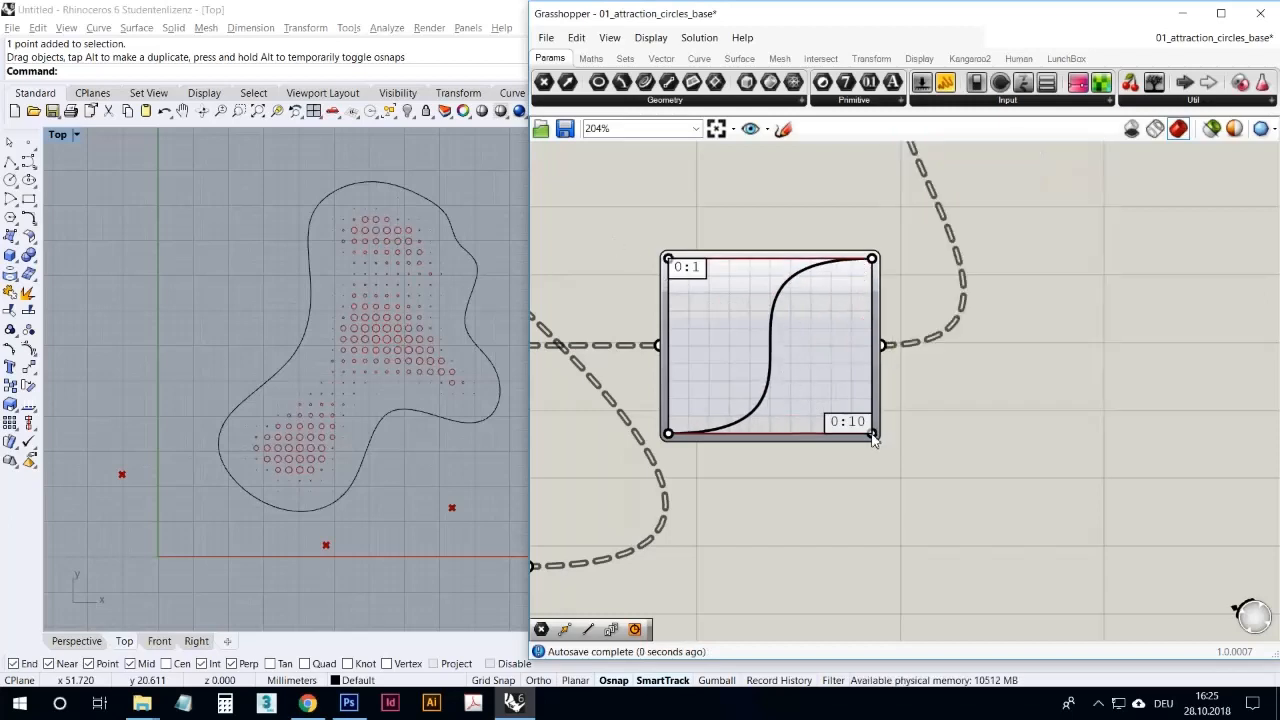
pyautogui.moveTo(873, 434); pyautogui.dragTo(770, 500)
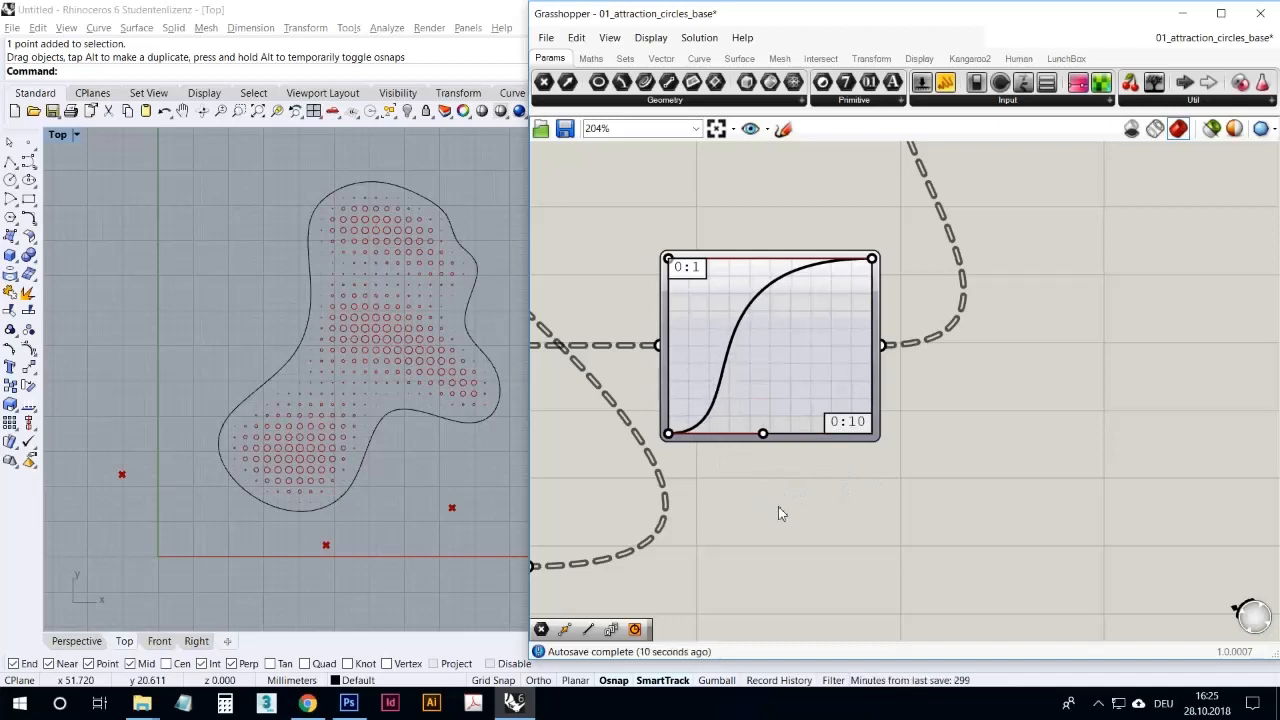
pyautogui.scroll(-4, 892, 503)
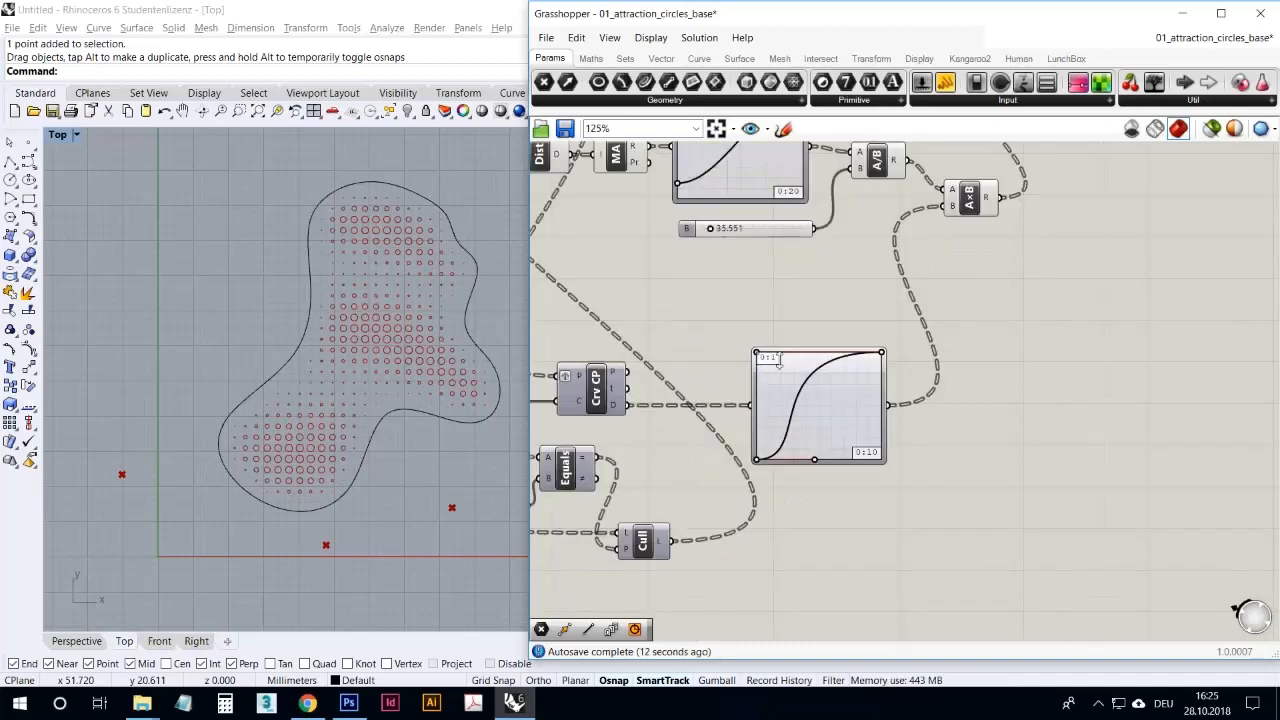
pyautogui.scroll(-5, 951, 372)
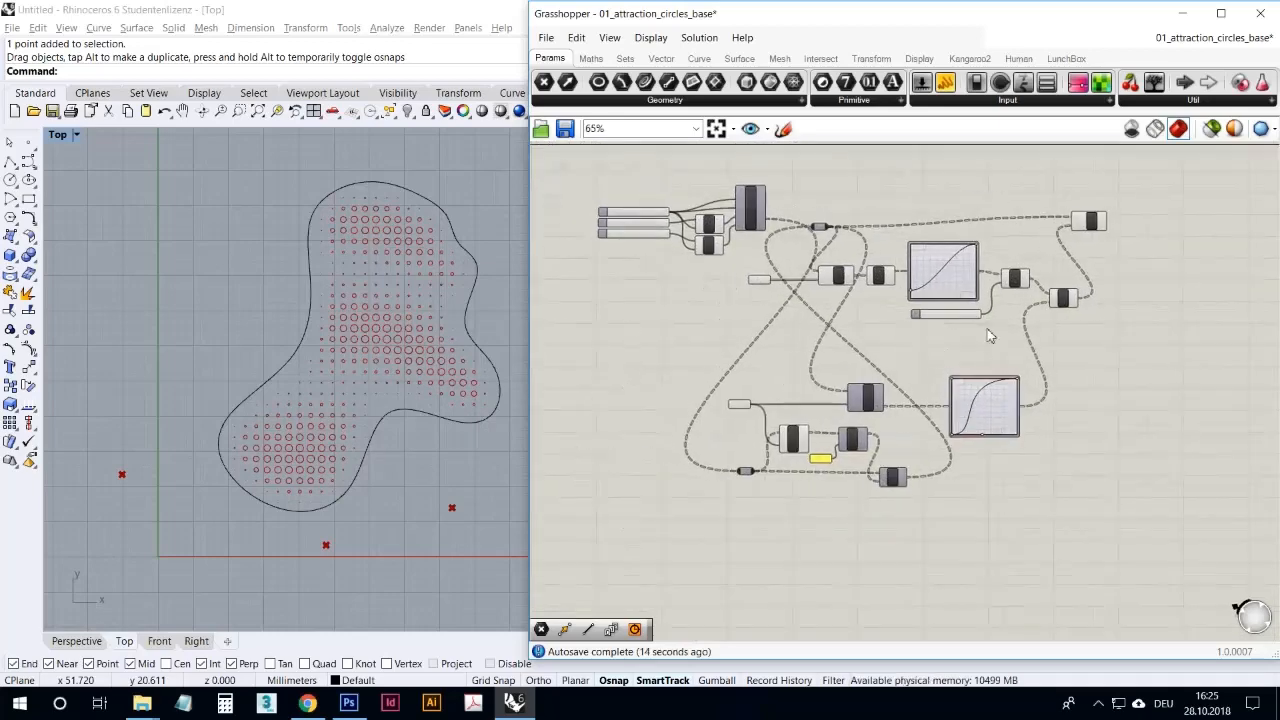
pyautogui.scroll(3, 853, 275)
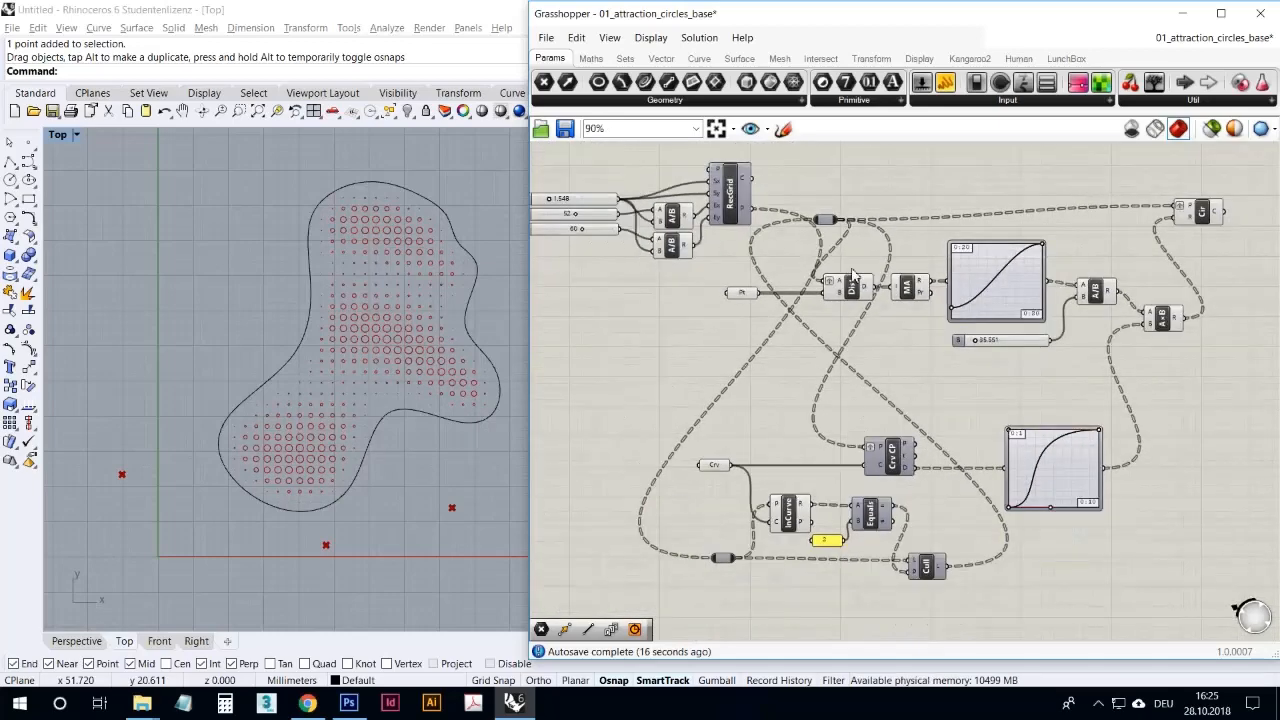
pyautogui.moveTo(643, 275); pyautogui.dragTo(659, 277, button='right')
pyautogui.scroll(-1, 661, 308)
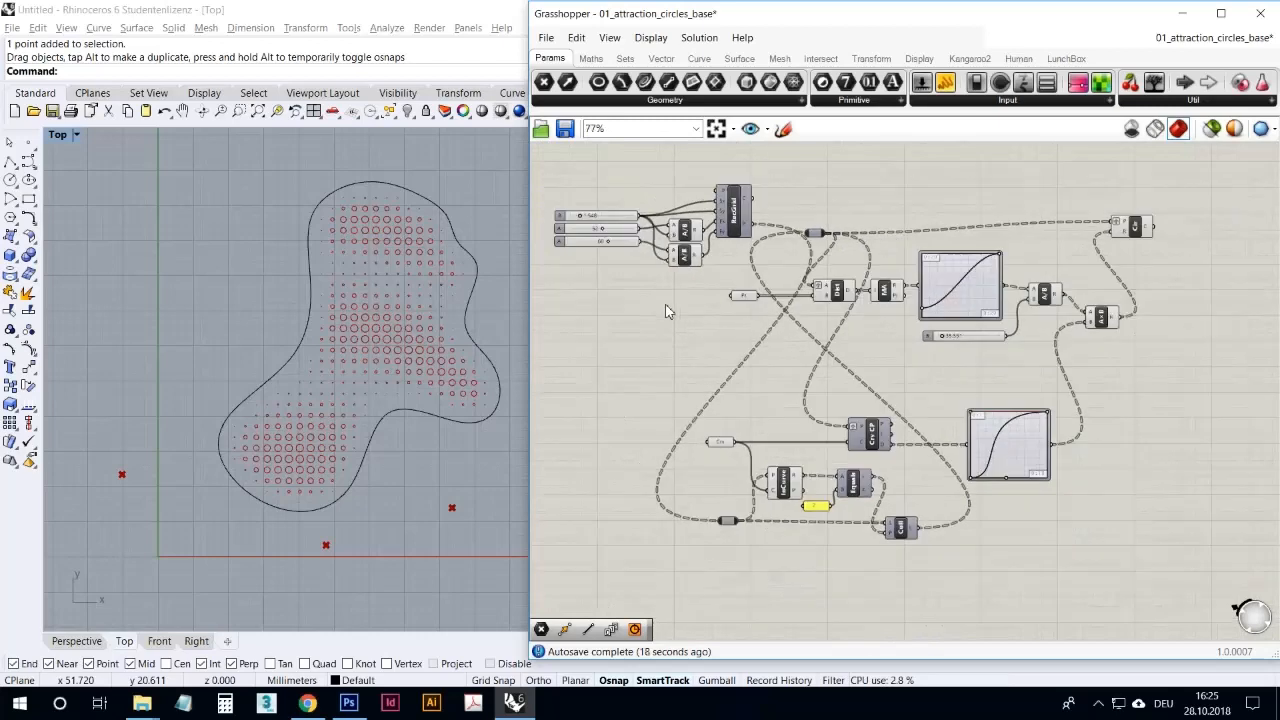
pyautogui.click(1098, 704)
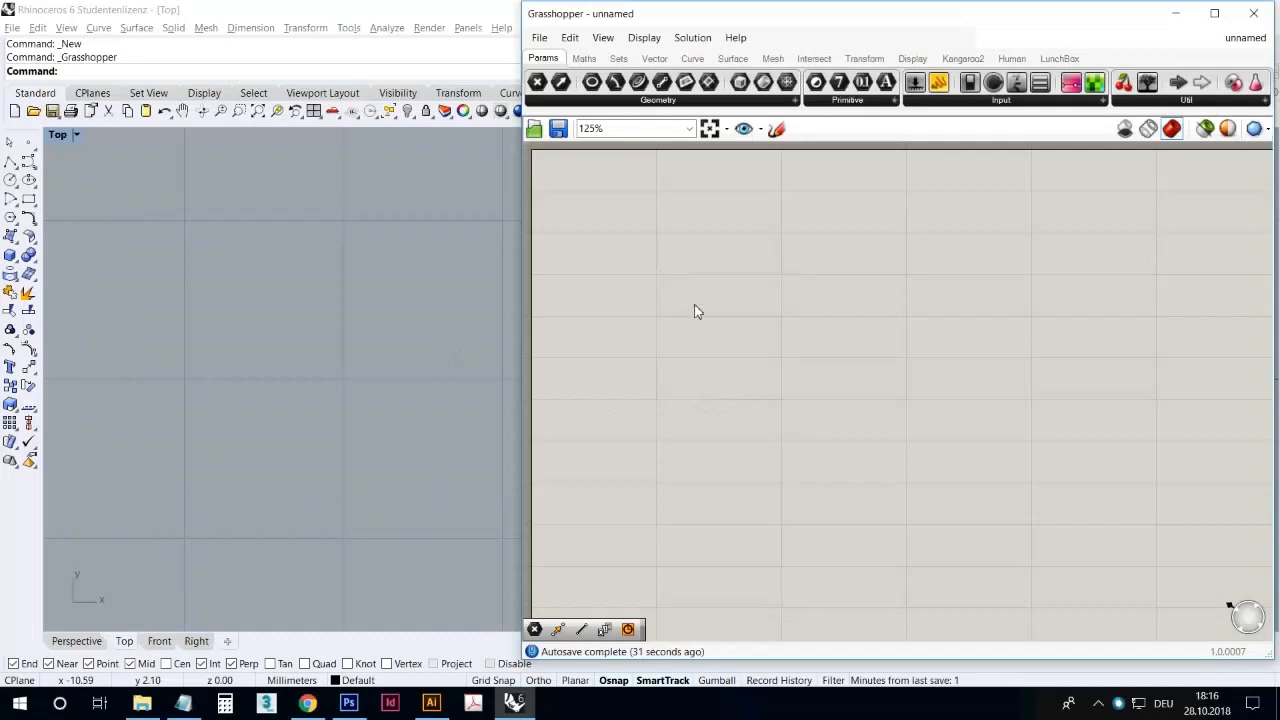
# - Place a Rectangular grid component in the upper part of the empty canvas, leaving room for inputs on its left
pyautogui.click(654, 58)
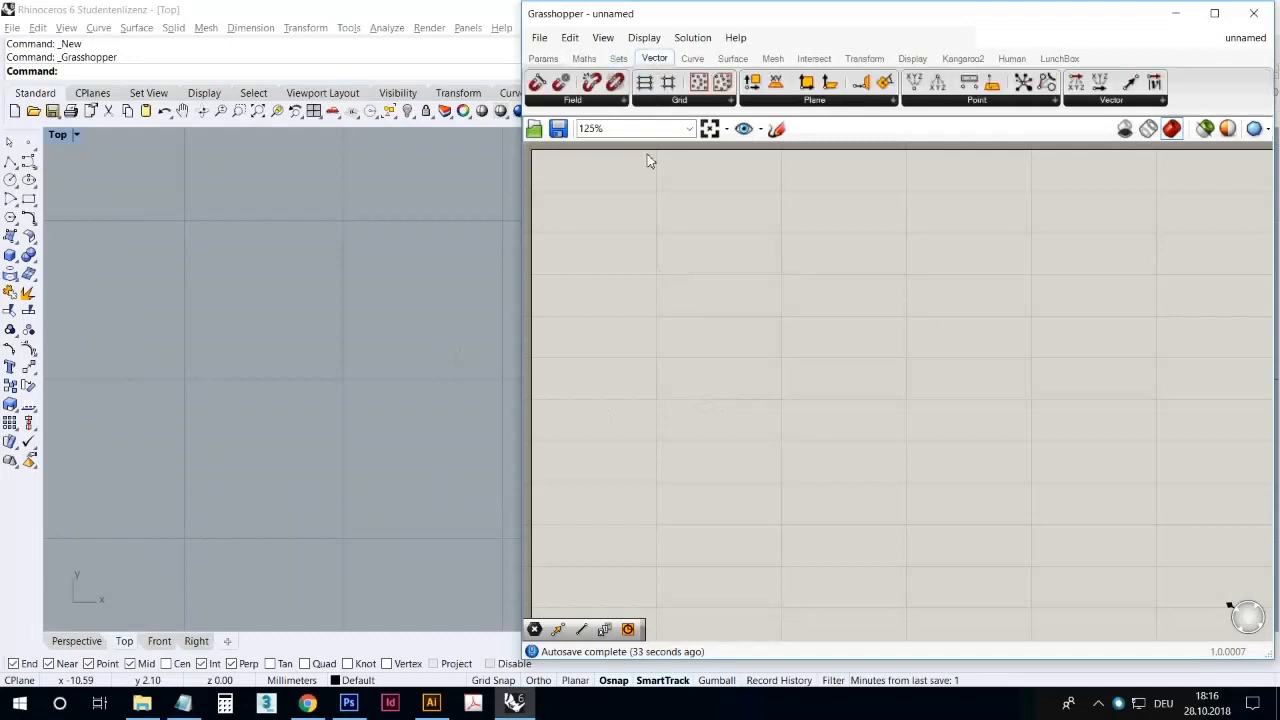
pyautogui.click(673, 100)
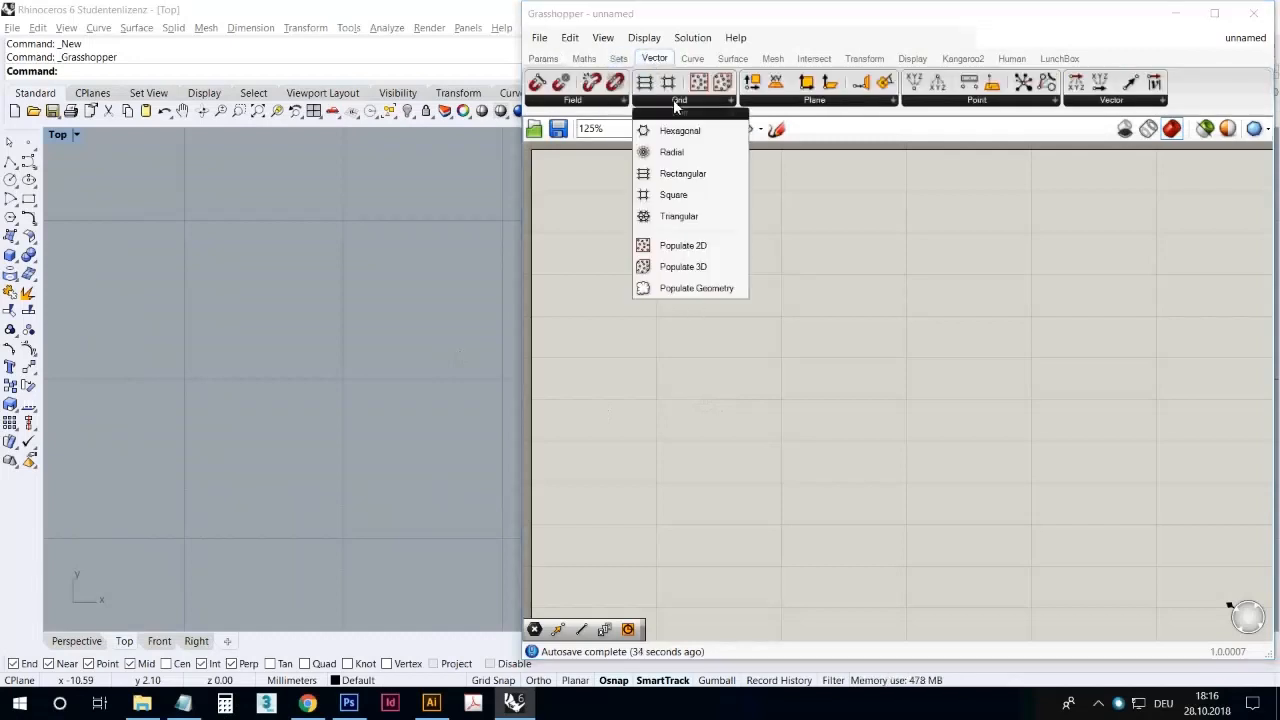
pyautogui.click(693, 183)
pyautogui.click(712, 284)
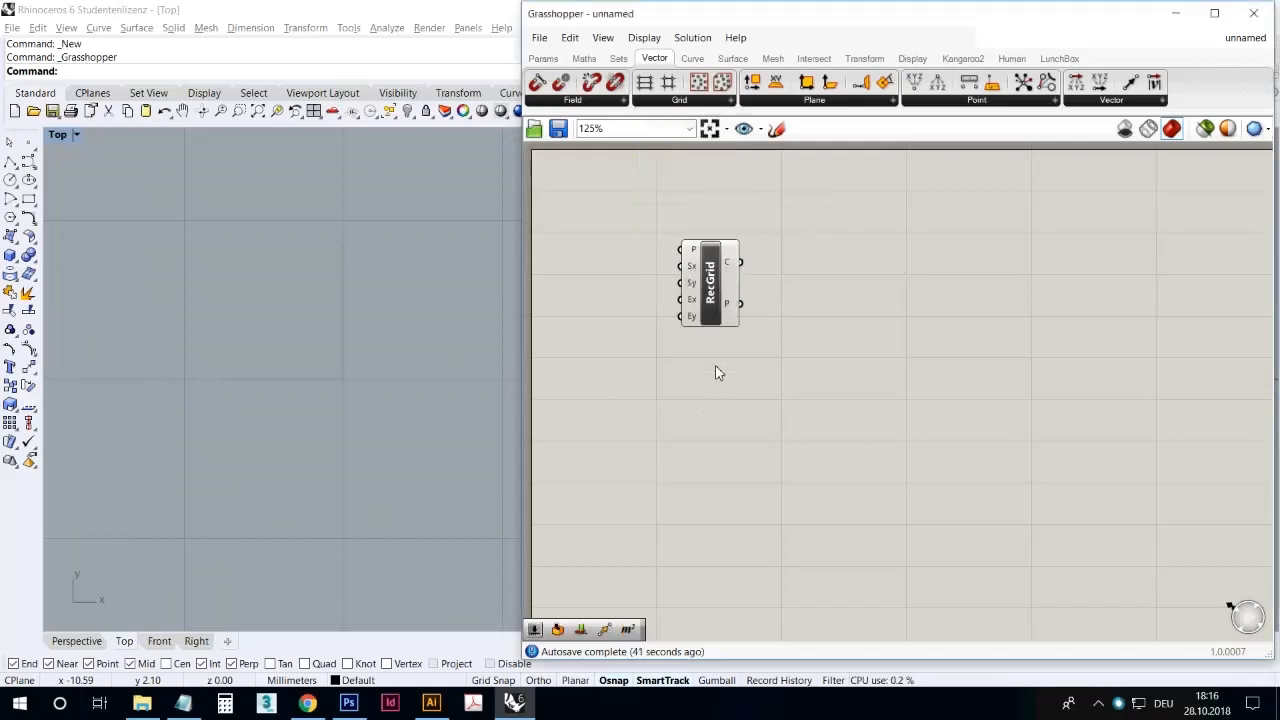
pyautogui.moveTo(711, 290); pyautogui.dragTo(765, 290)
pyautogui.click(777, 374)
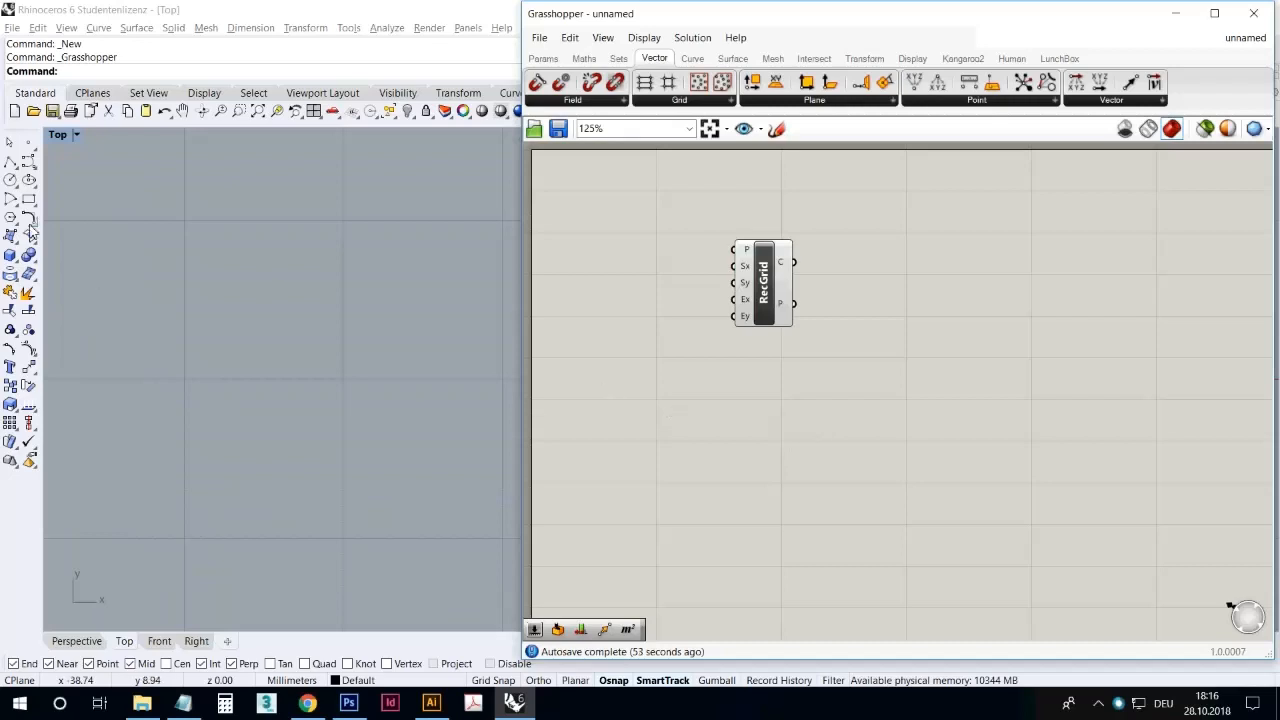
# - Draw a freehand, nearly square rectangle in the Top viewport above the default grid preview, just right of the Y axis
pyautogui.click(29, 199)
pyautogui.scroll(-10, 254, 428)
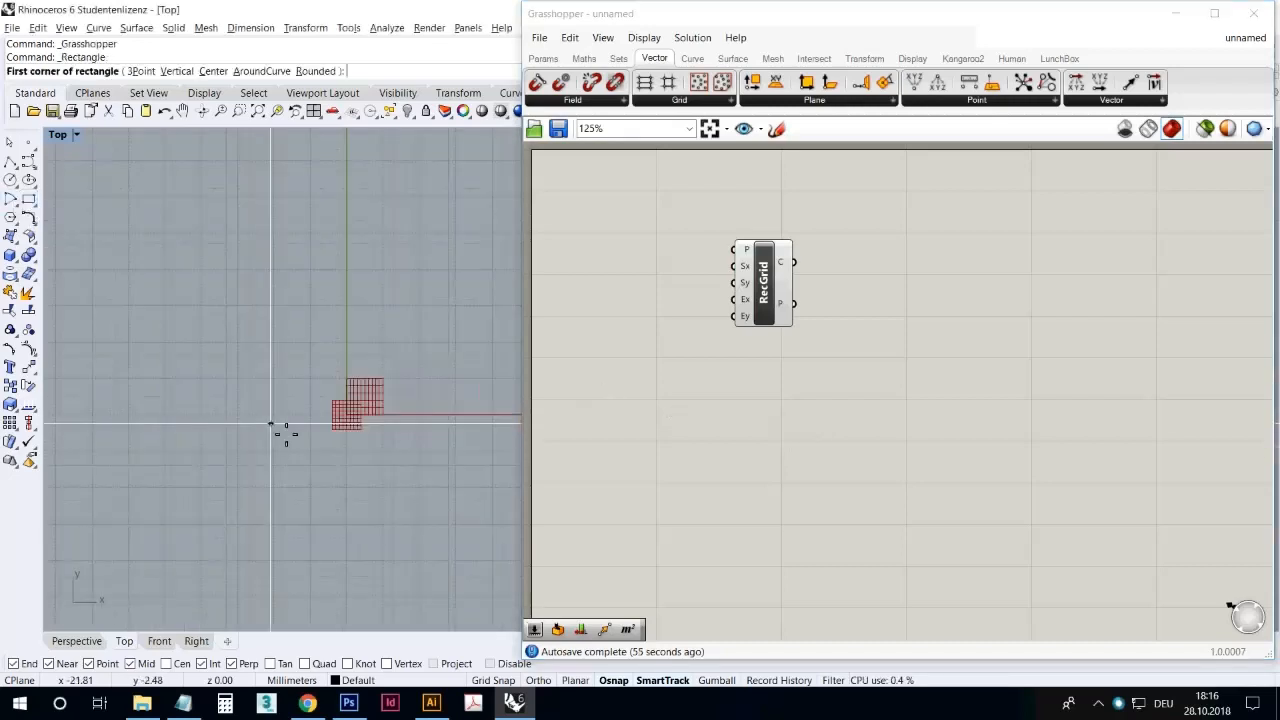
pyautogui.moveTo(387, 401); pyautogui.dragTo(326, 429, button='right')
pyautogui.scroll(10, 325, 429)
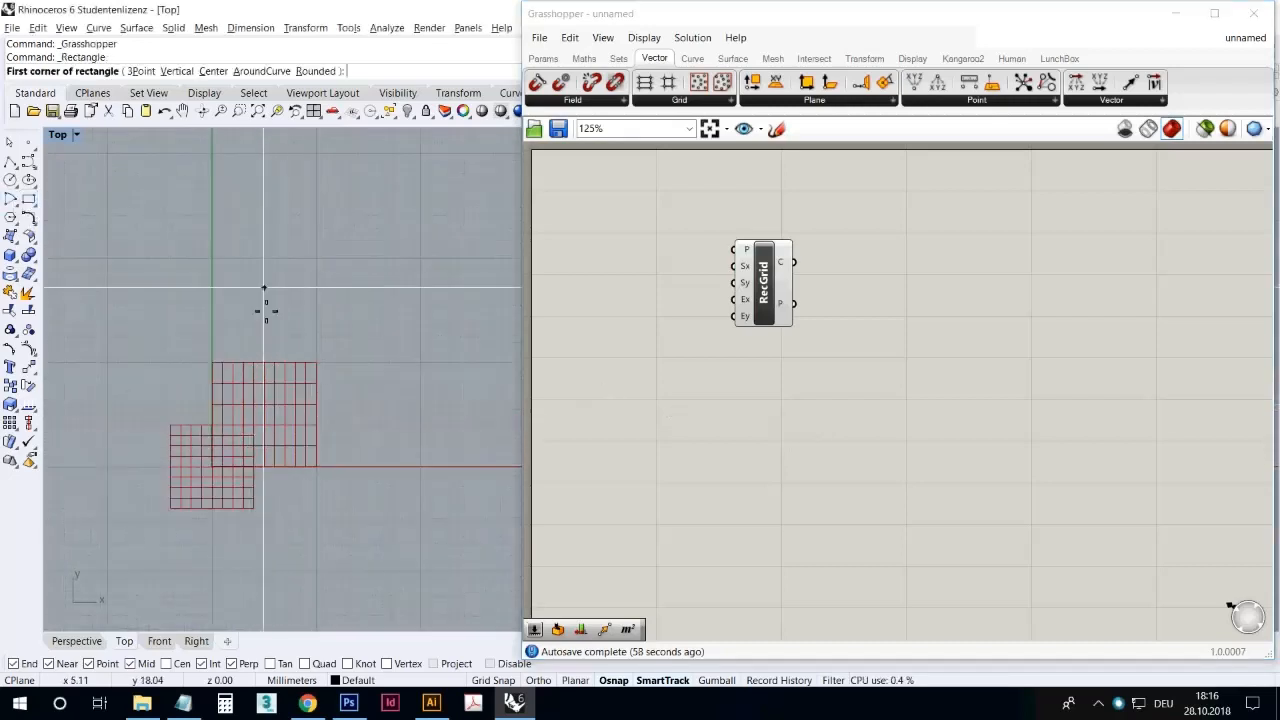
pyautogui.scroll(-6, 268, 250)
pyautogui.moveTo(278, 200); pyautogui.dragTo(213, 388, button='right')
pyautogui.scroll(4, 235, 266)
pyautogui.click(213, 433)
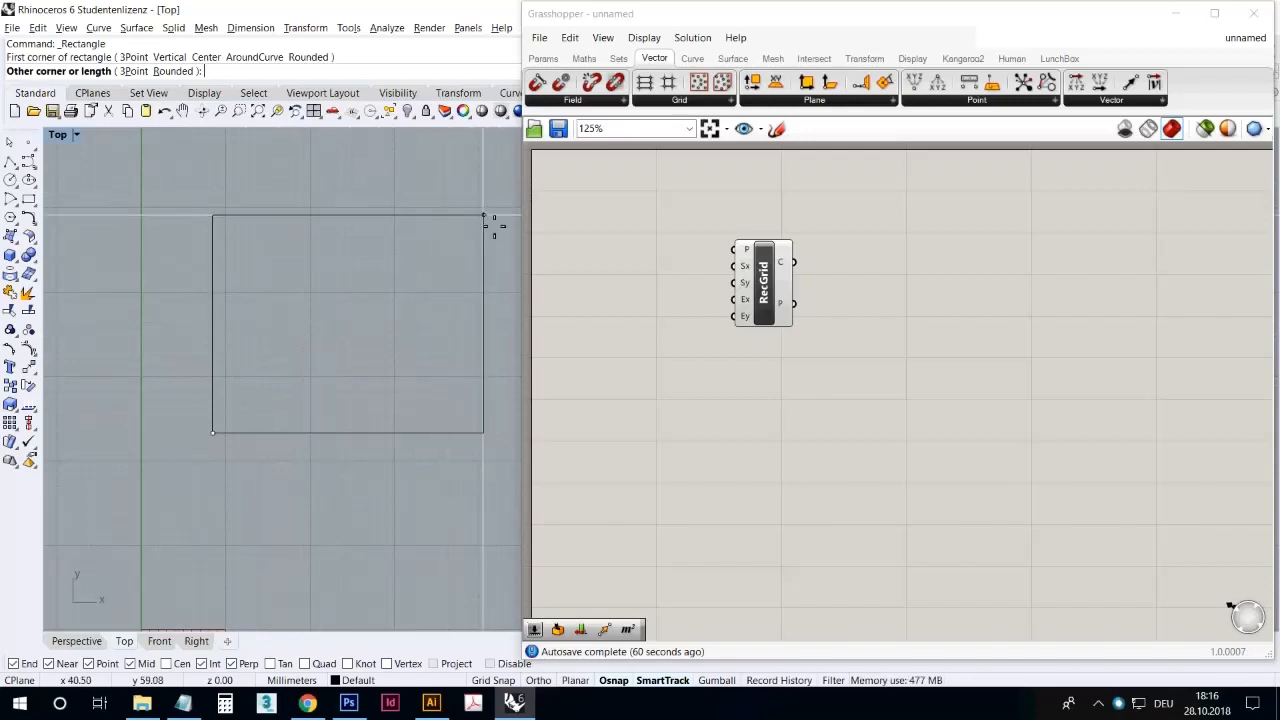
pyautogui.click(485, 157)
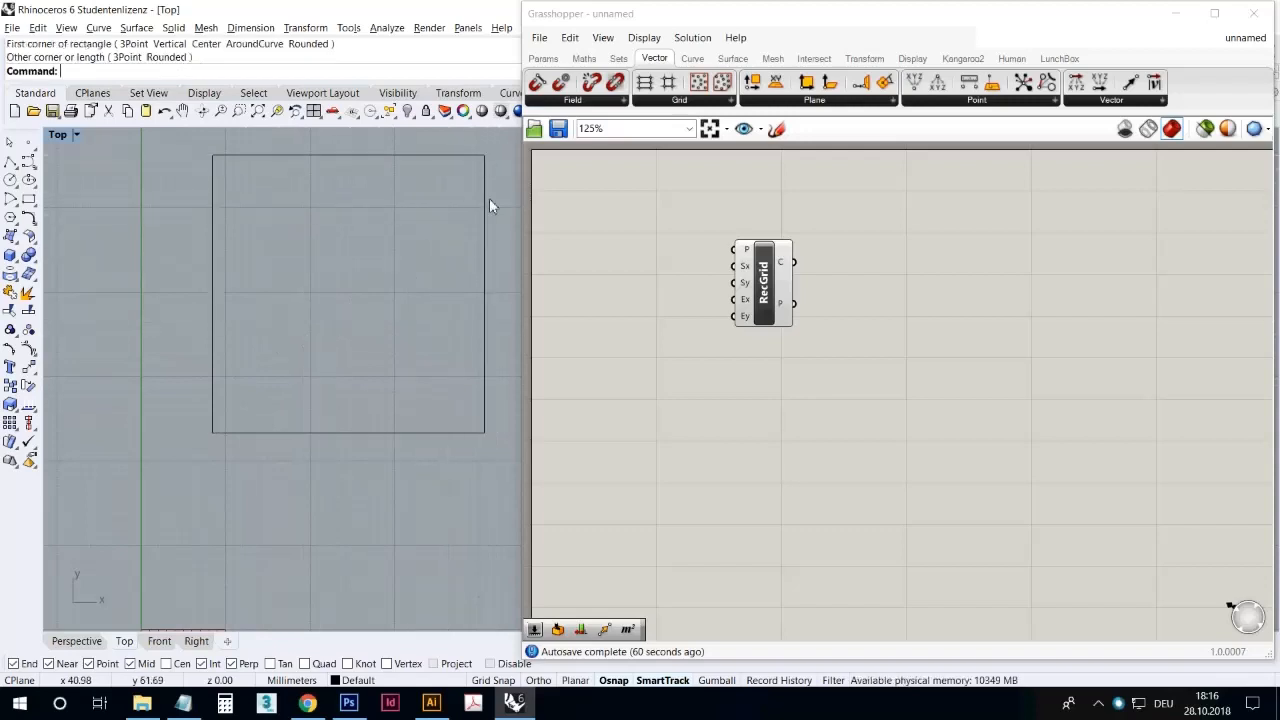
# - Delete the drawn rectangle from the Top viewport
pyautogui.click(486, 205)
pyautogui.moveTo(433, 361); pyautogui.dragTo(392, 400, button='right')
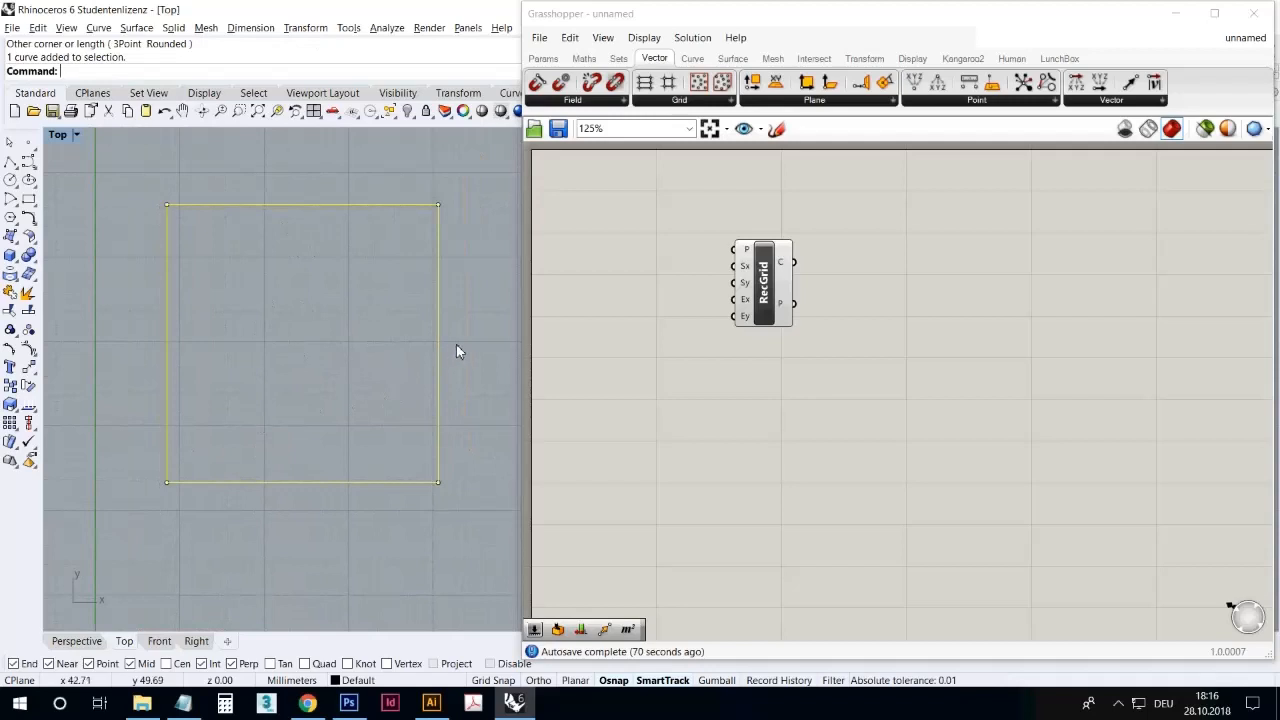
pyautogui.press('Delete')
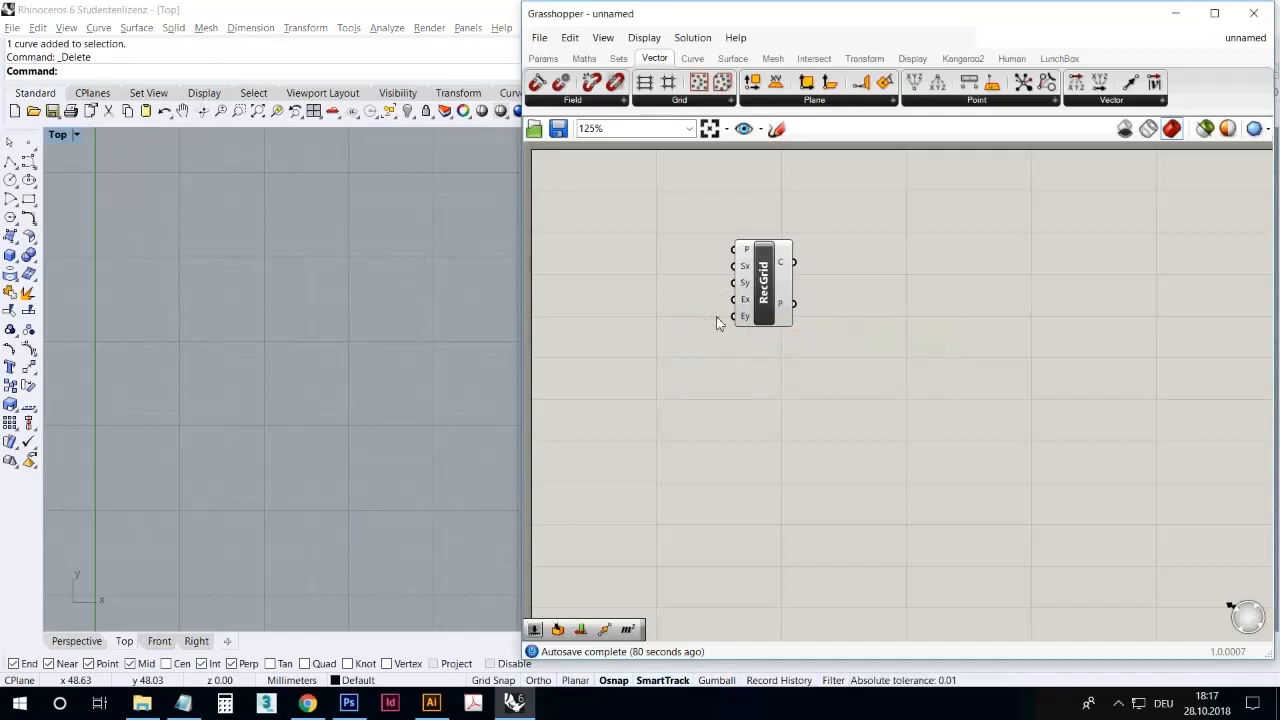
# - Add a number slider to the canvas, up and to the left of the RecGrid component
pyautogui.click(543, 58)
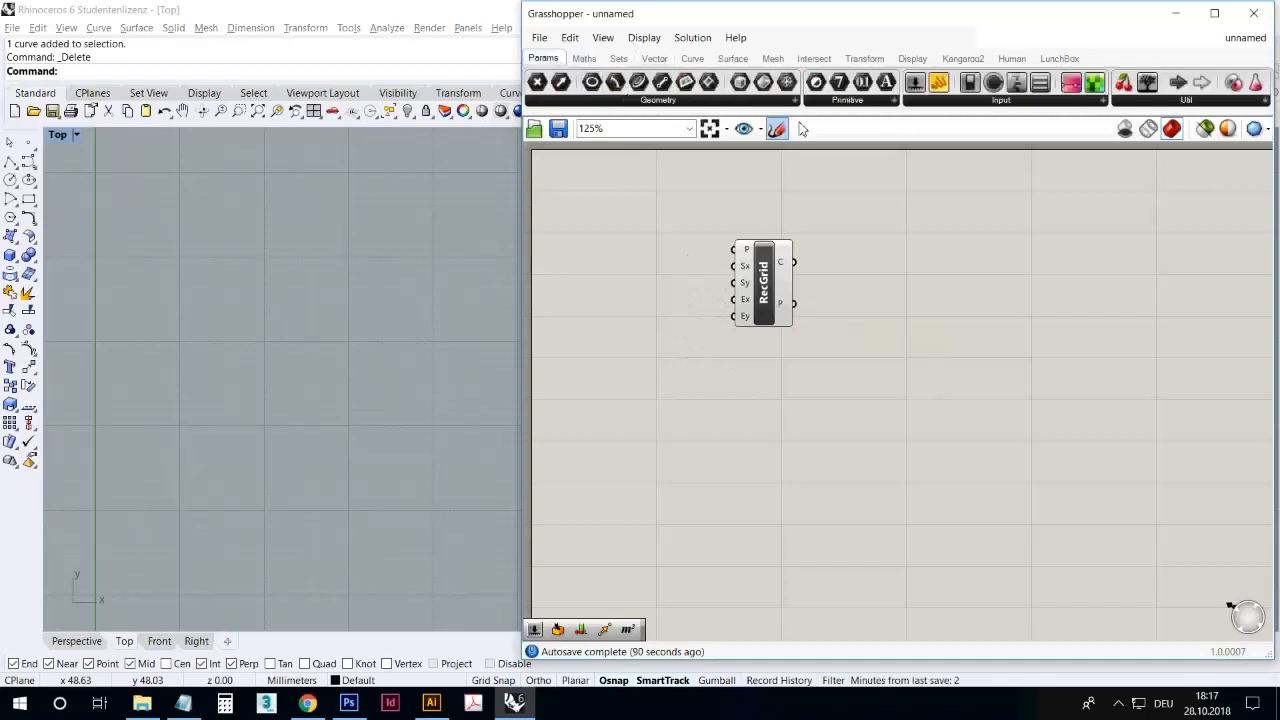
pyautogui.moveTo(915, 82); pyautogui.dragTo(645, 238)
pyautogui.click(659, 238)
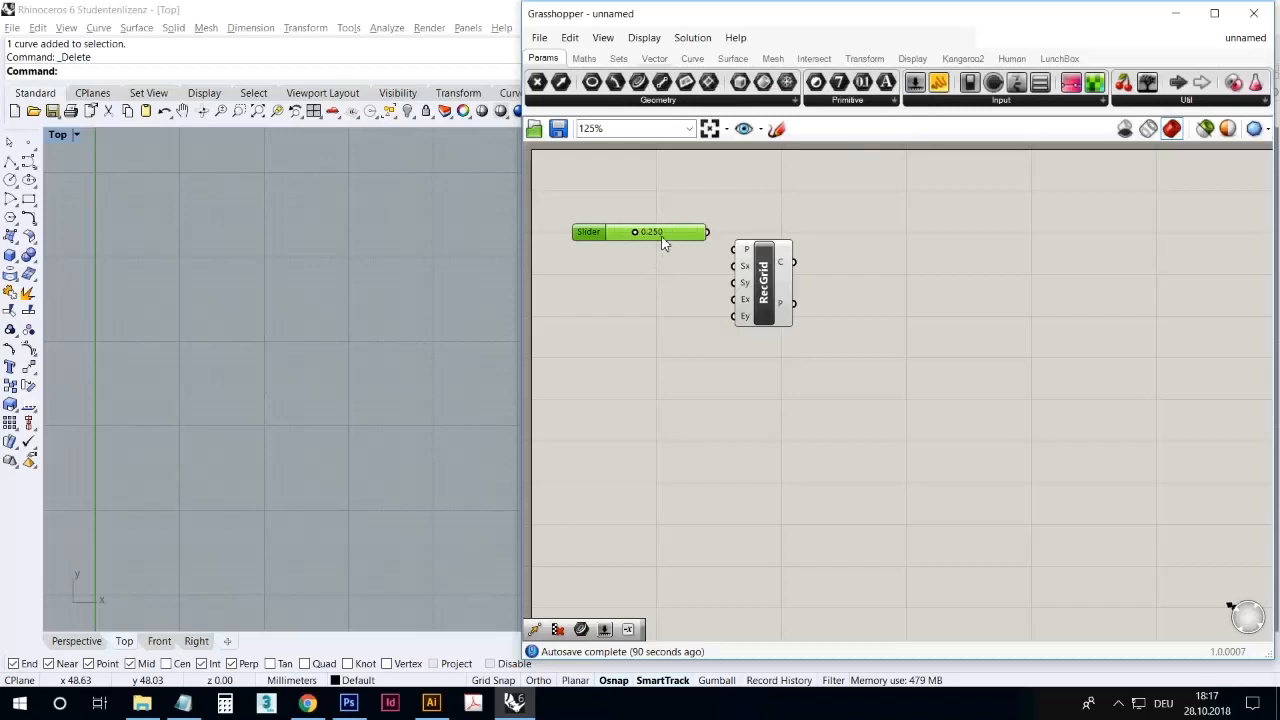
# - Set the number slider's maximum to 10
pyautogui.rightClick(662, 240)
pyautogui.click(707, 303)
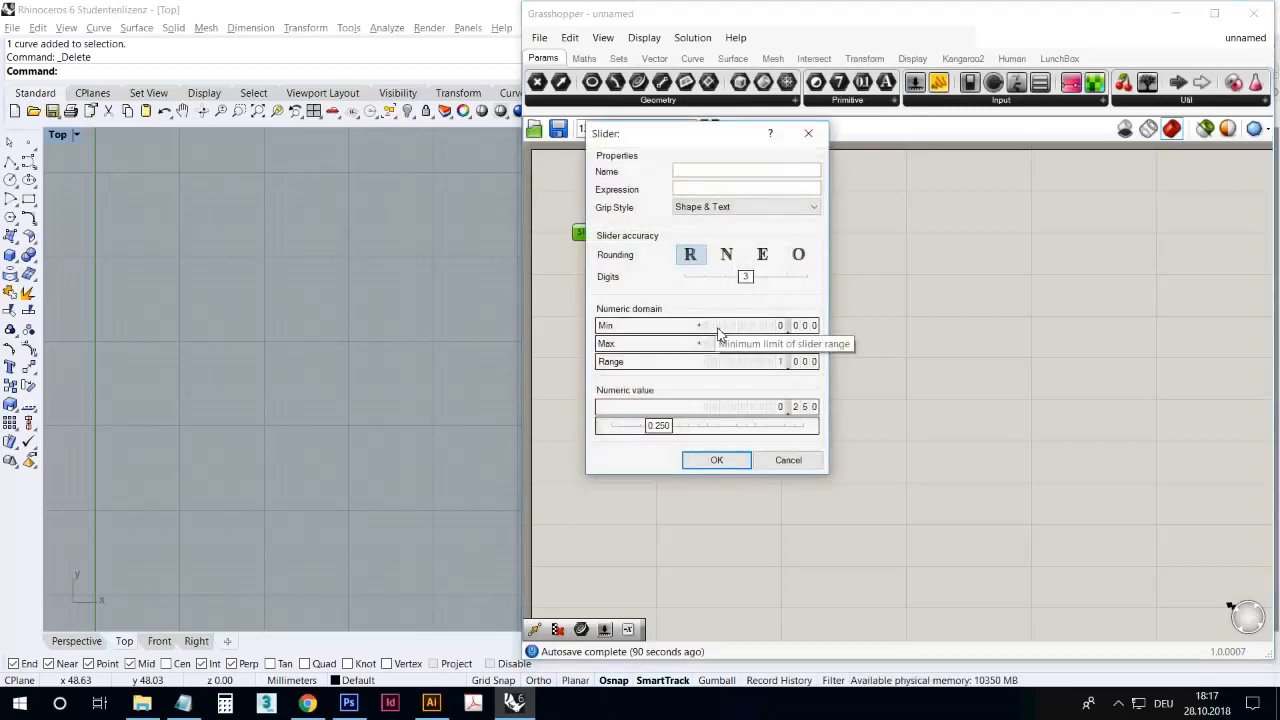
pyautogui.doubleClick(718, 330)
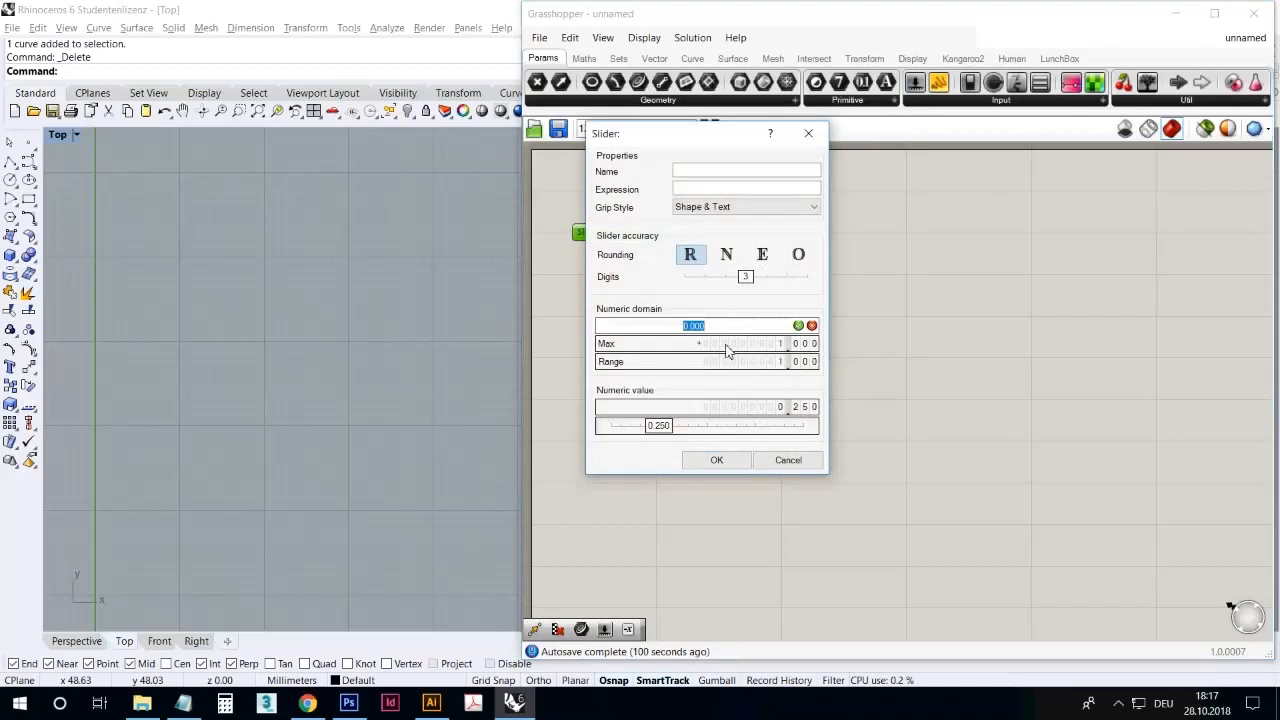
pyautogui.click(728, 350)
pyautogui.doubleClick(730, 350)
pyautogui.click(733, 347)
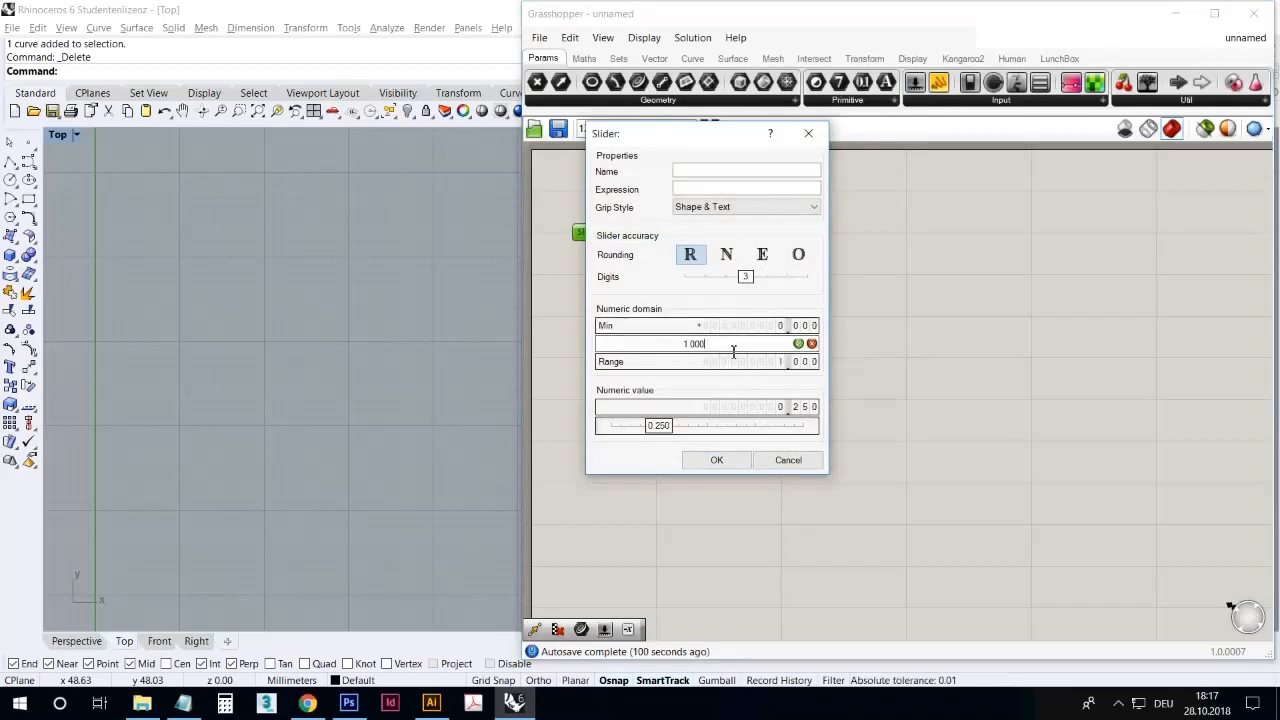
pyautogui.moveTo(733, 348); pyautogui.dragTo(610, 344)
pyautogui.write('10')
pyautogui.click(798, 343)
pyautogui.click(745, 461)
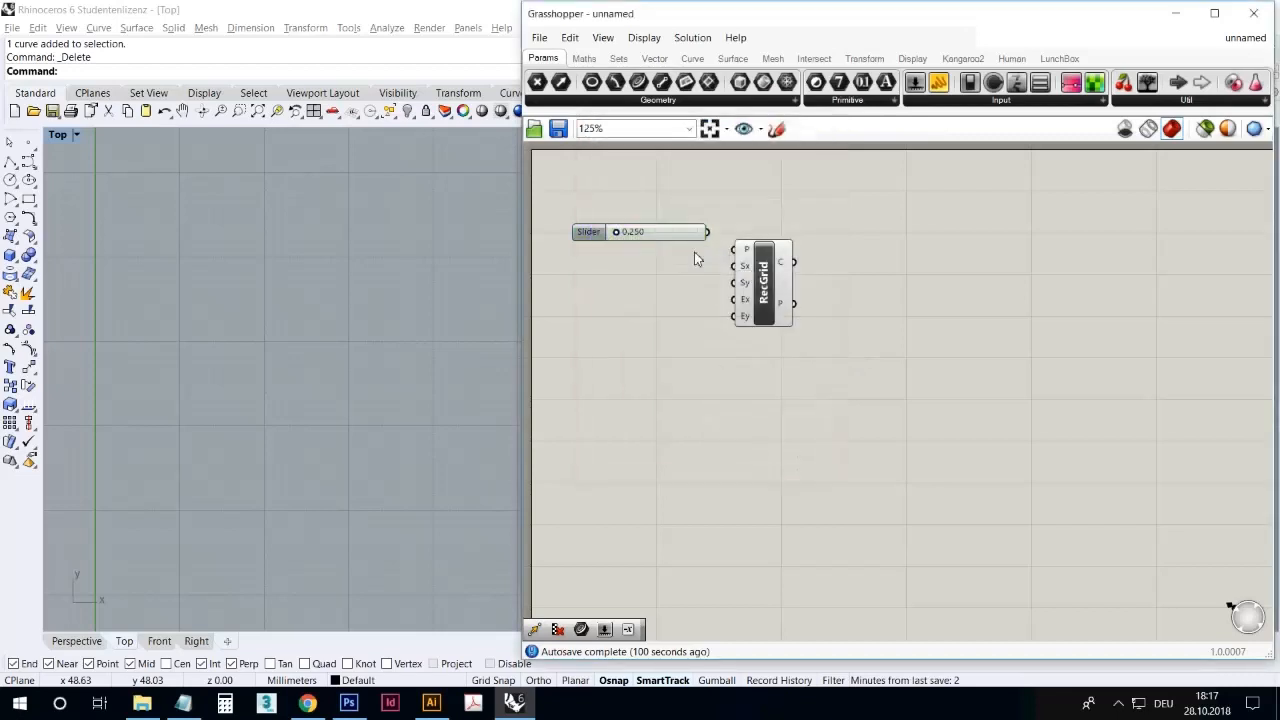
# - Set the slider to 2.490, wire it to RecGrid's Sx and Sy inputs, and align it beside them
pyautogui.moveTo(588, 232); pyautogui.dragTo(614, 265)
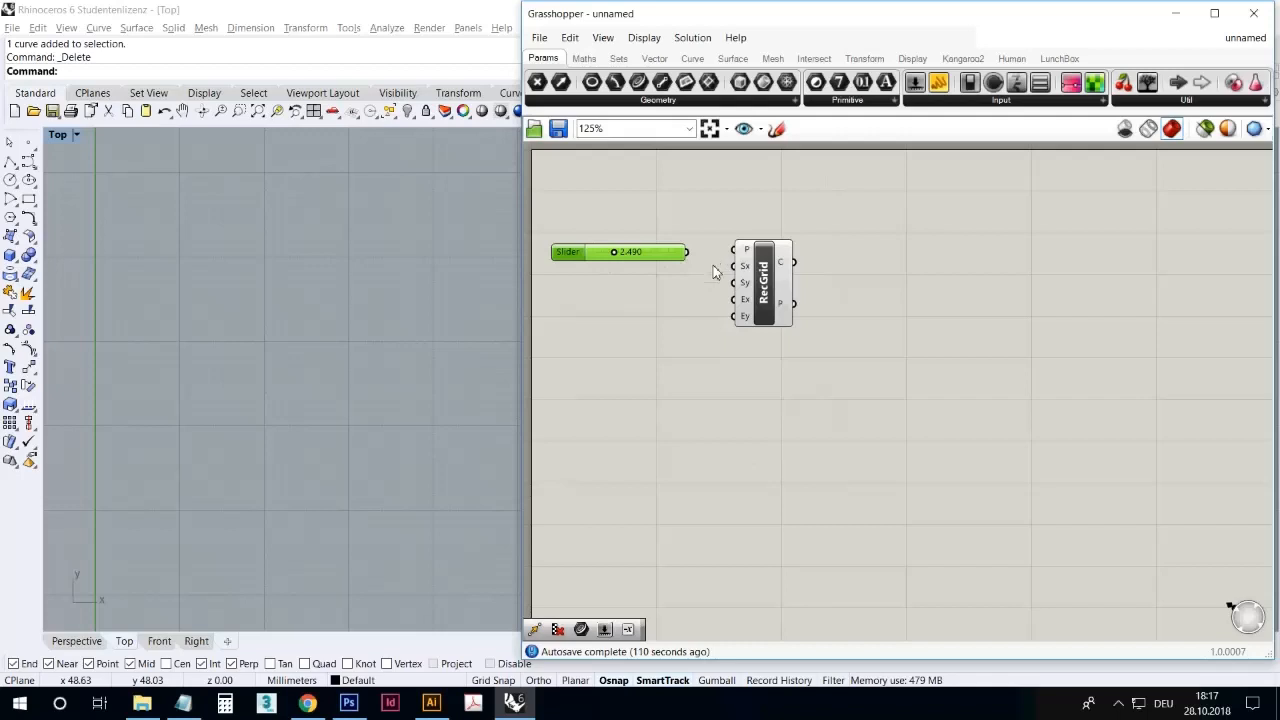
pyautogui.click(726, 299)
pyautogui.moveTo(688, 252); pyautogui.dragTo(673, 274)
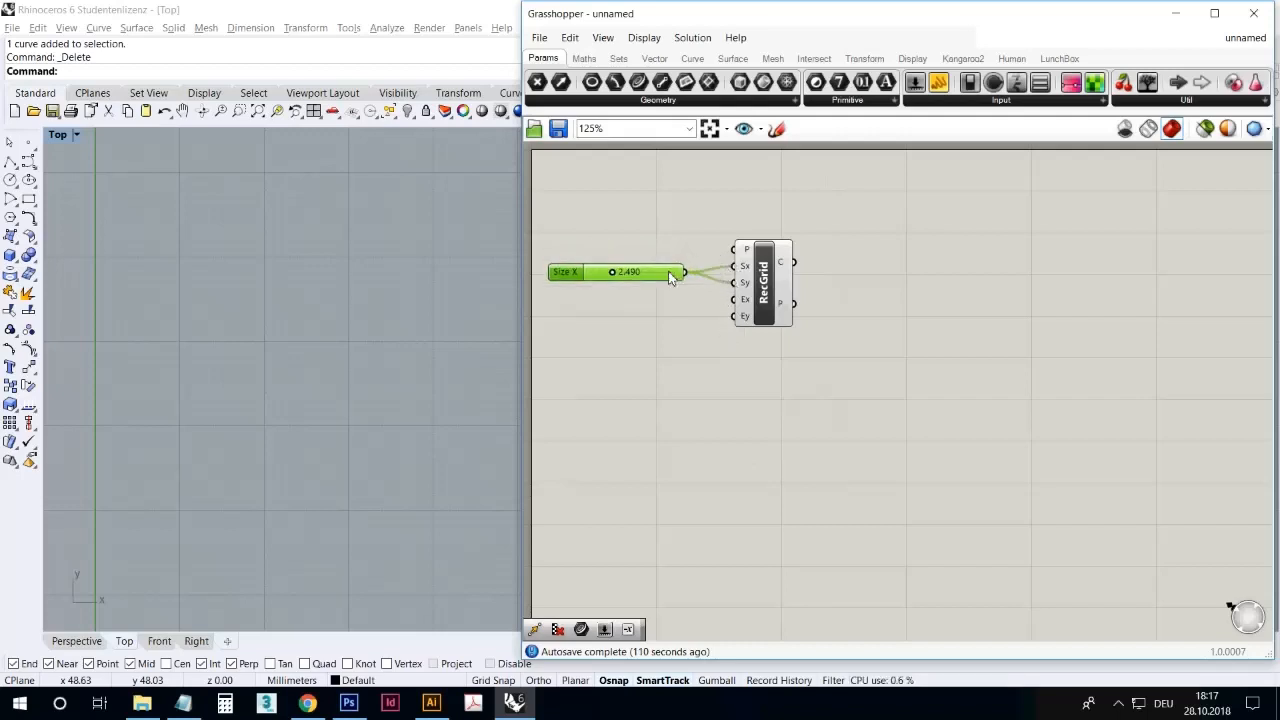
# - Select the RecGrid component and examine its highlighted cells in the Top viewport
pyautogui.click(758, 282)
pyautogui.scroll(-6, 365, 290)
pyautogui.scroll(6, 240, 430)
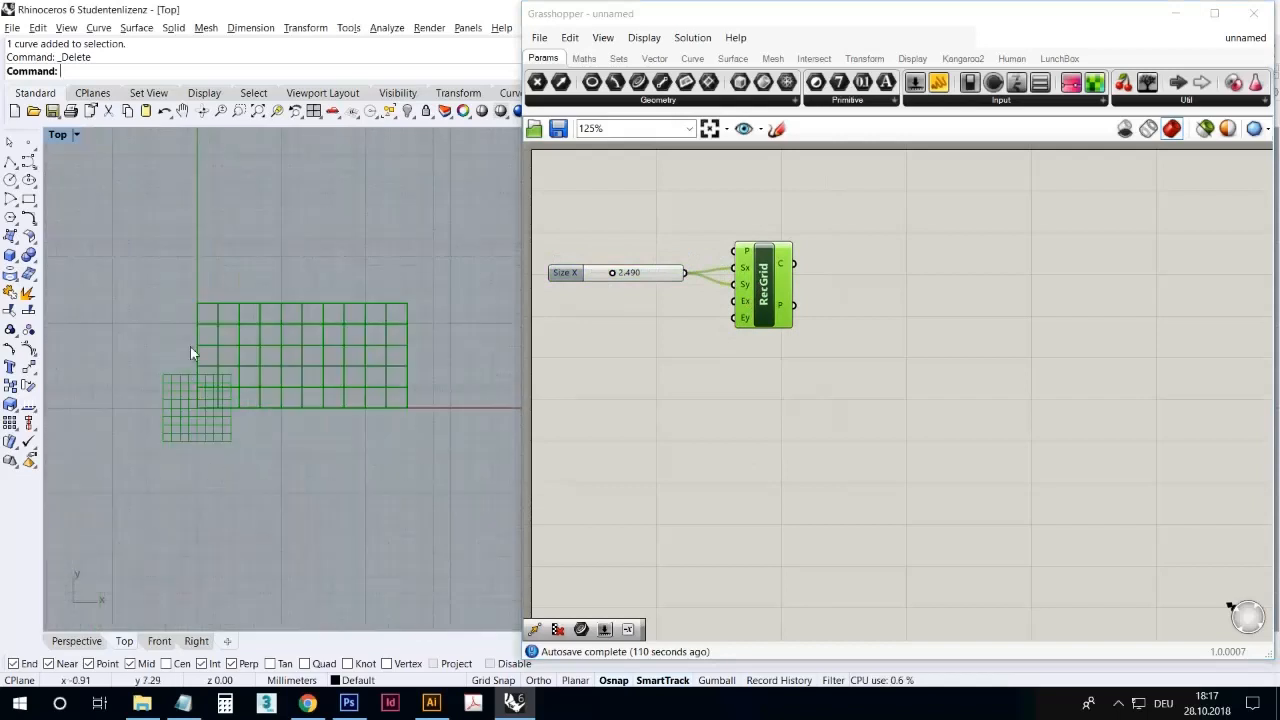
pyautogui.scroll(4, 190, 353)
pyautogui.scroll(-2, 223, 406)
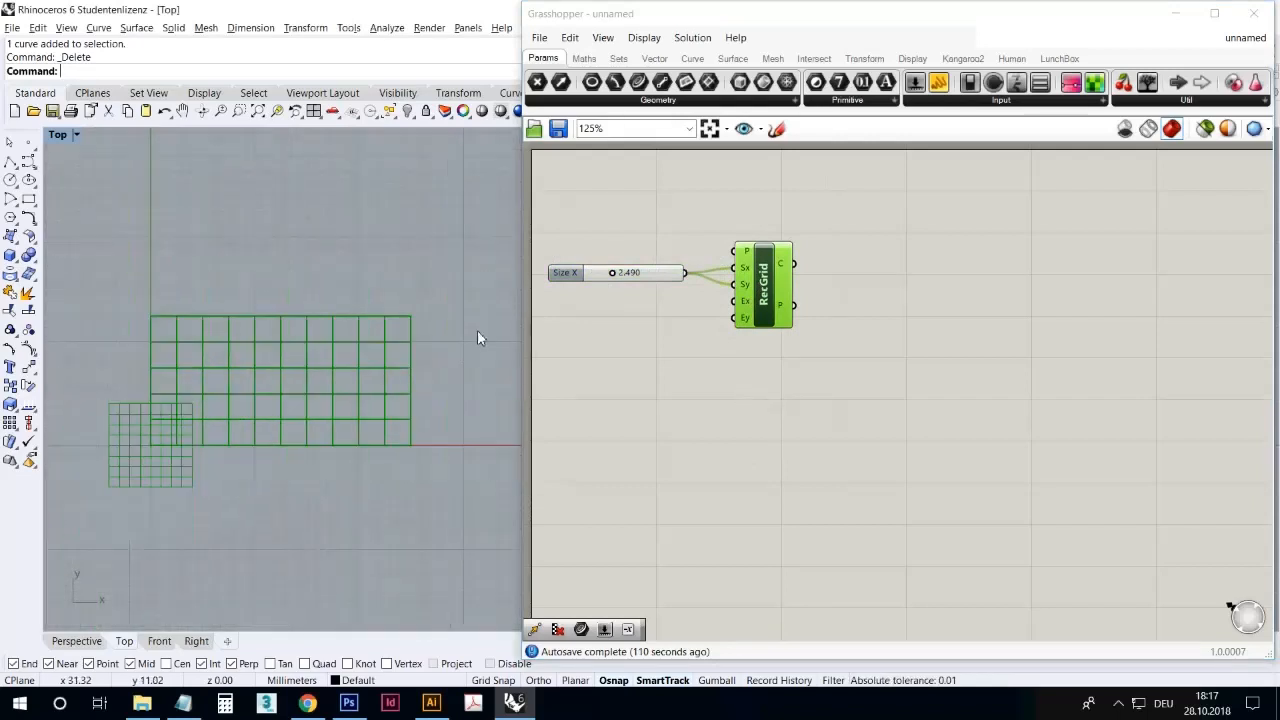
# - Add a second number slider to the canvas, below the size slider and the RecGrid component
pyautogui.moveTo(745, 290)
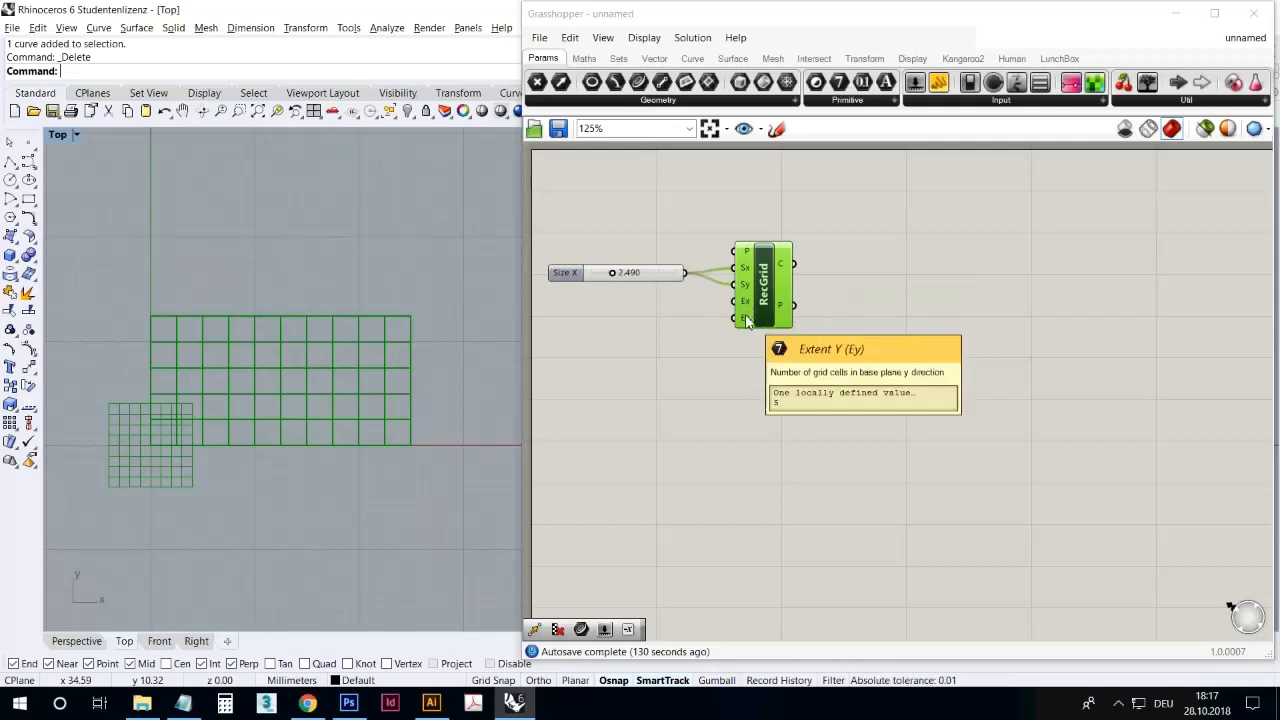
pyautogui.click(727, 397)
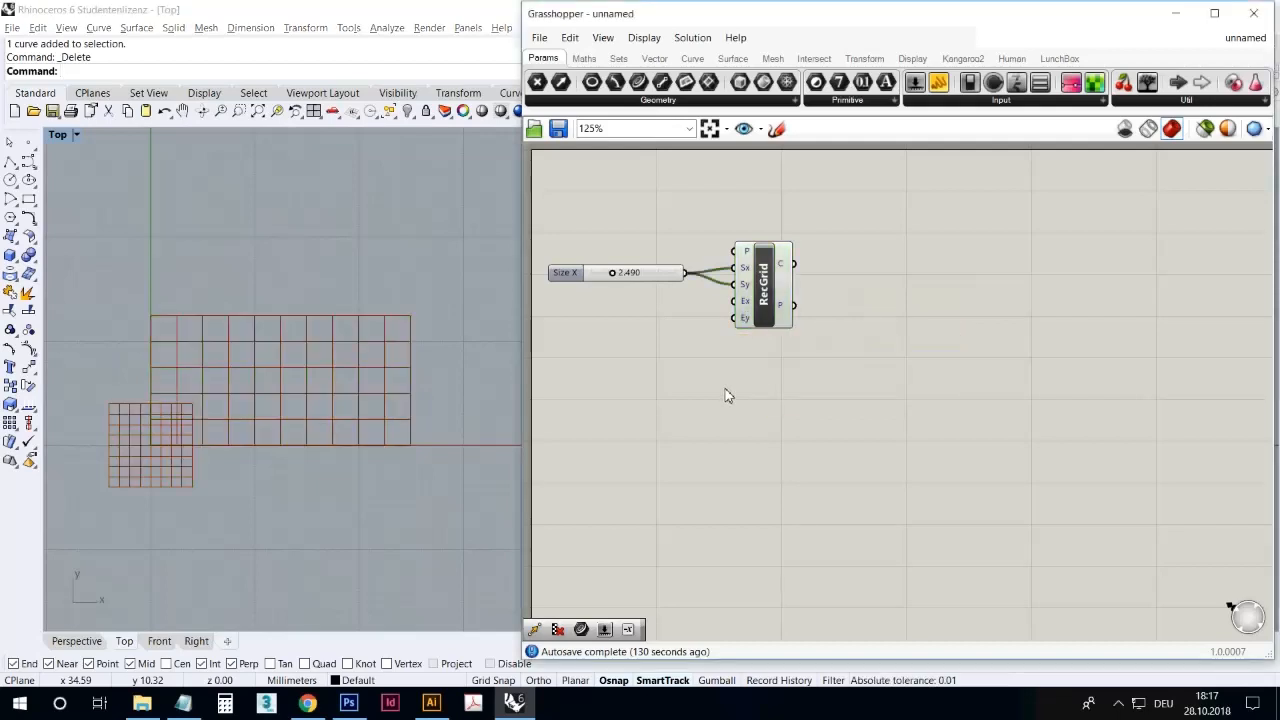
pyautogui.click(936, 84)
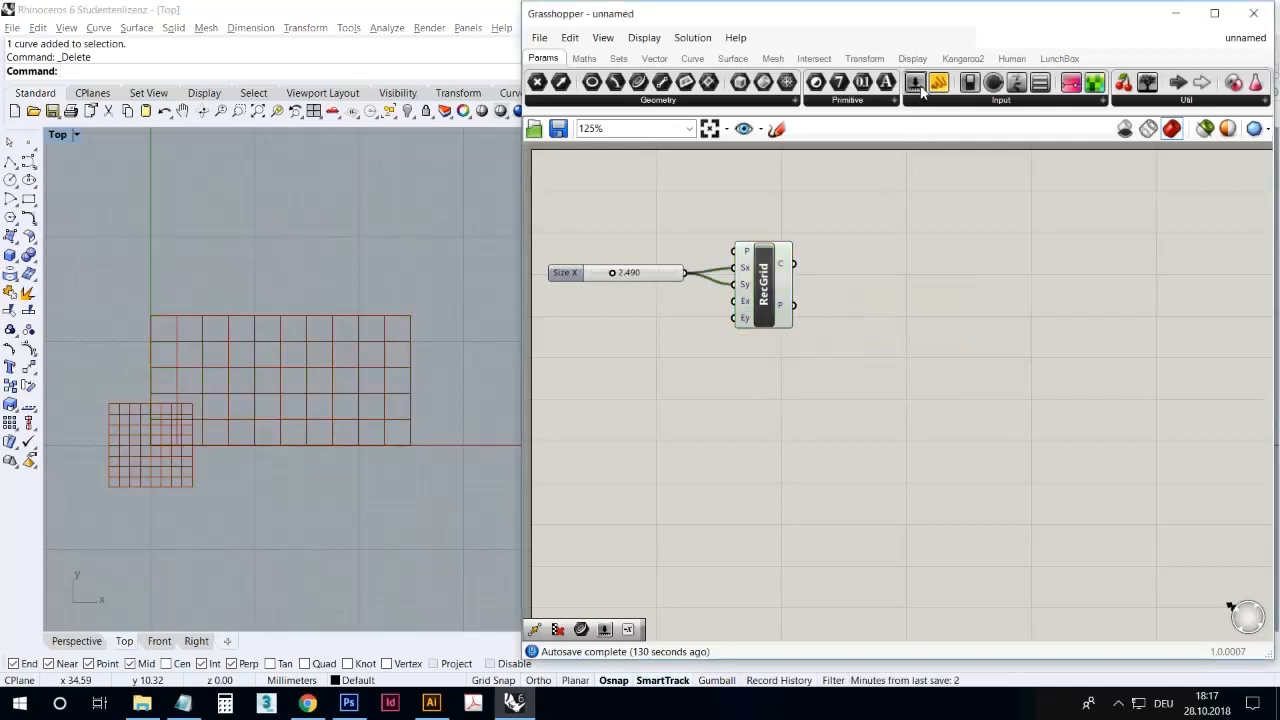
pyautogui.click(668, 385)
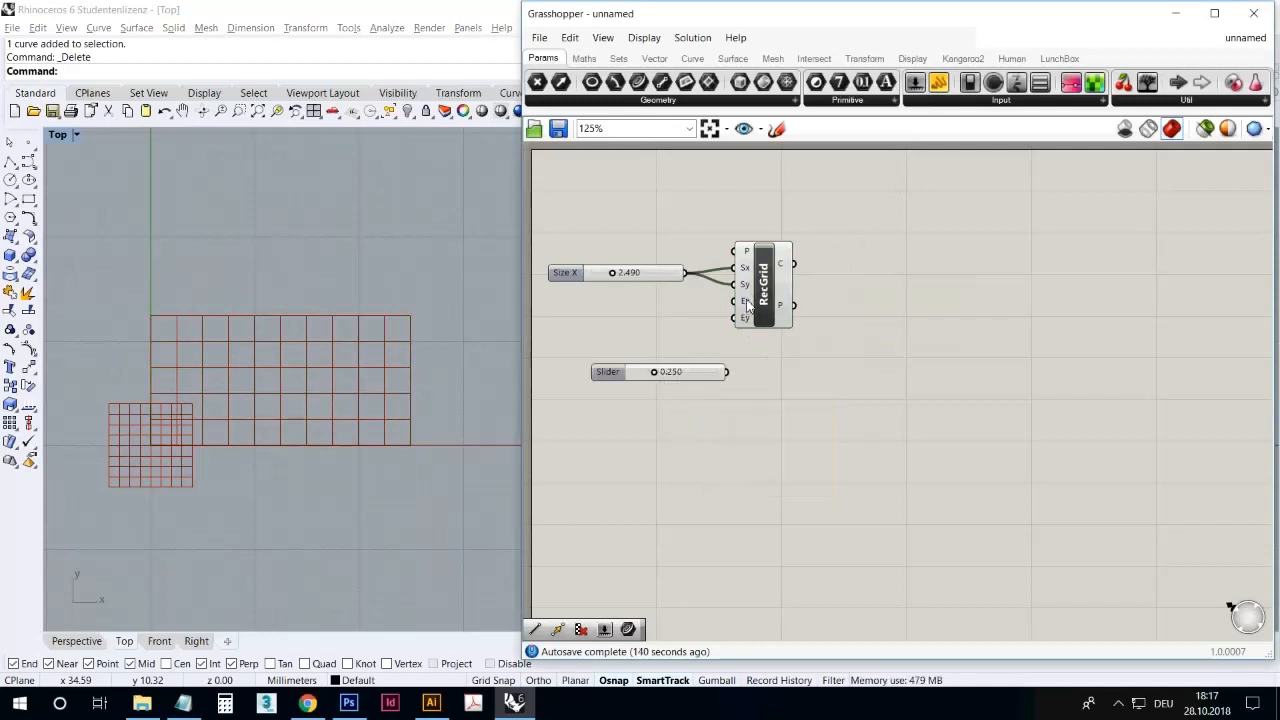
# - Configure the new slider for integer values with a minimum of 1 and a maximum of 100
pyautogui.rightClick(689, 376)
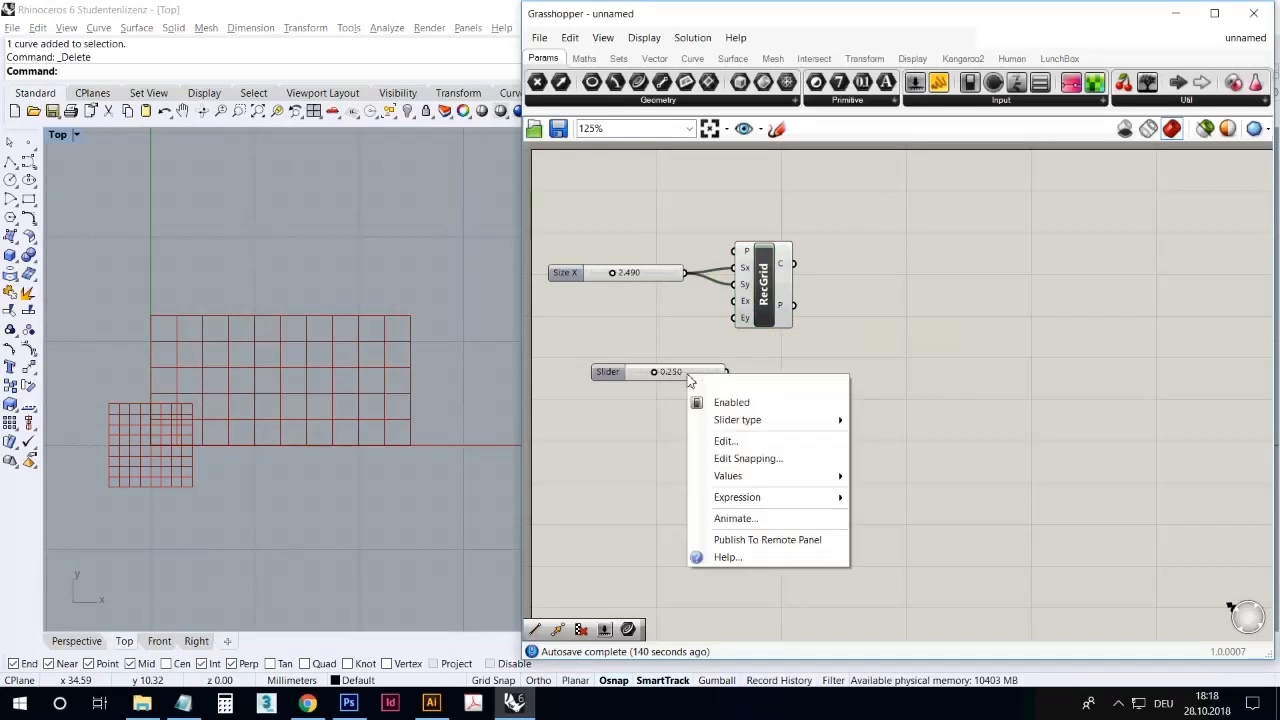
pyautogui.click(730, 441)
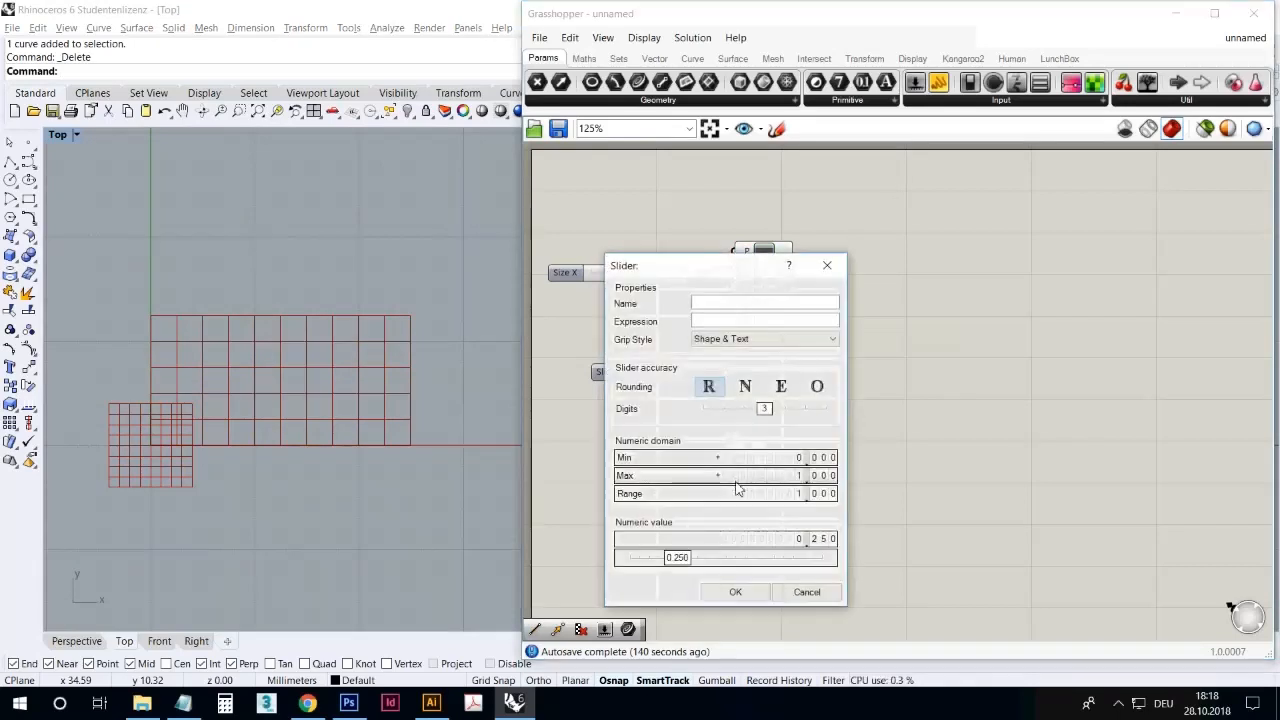
pyautogui.doubleClick(736, 478)
pyautogui.write('100')
pyautogui.press('Return')
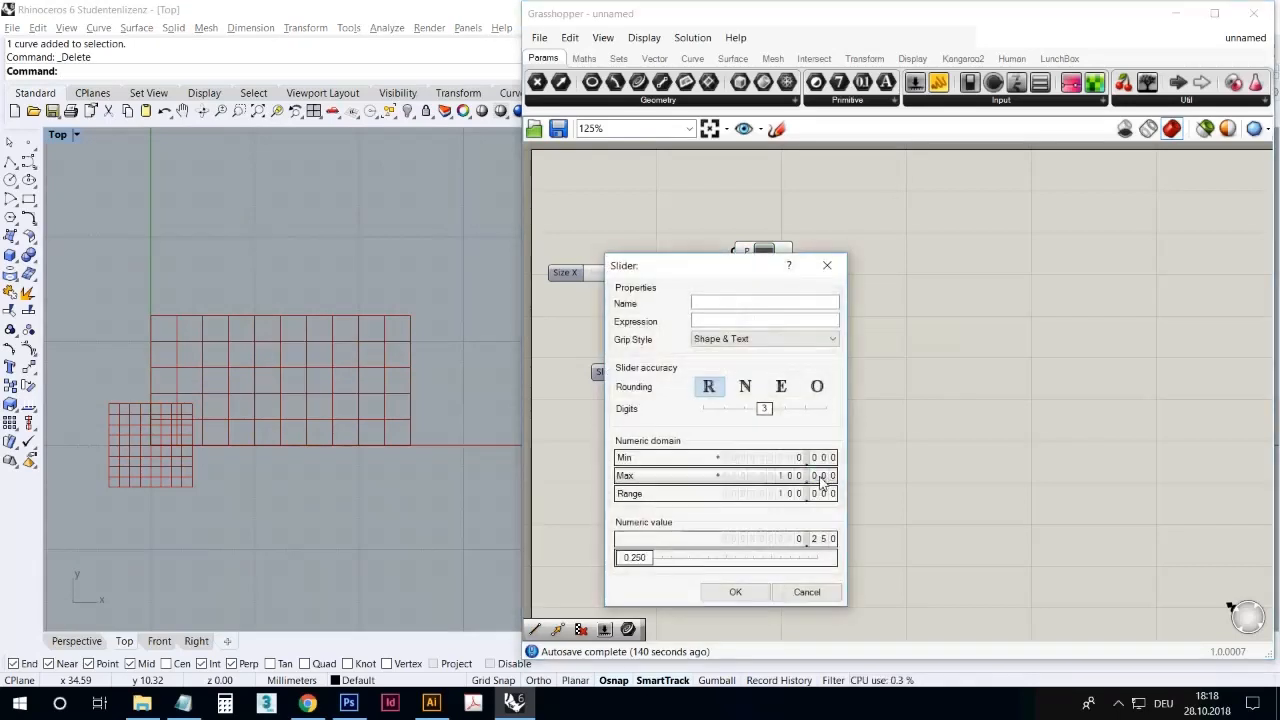
pyautogui.click(745, 388)
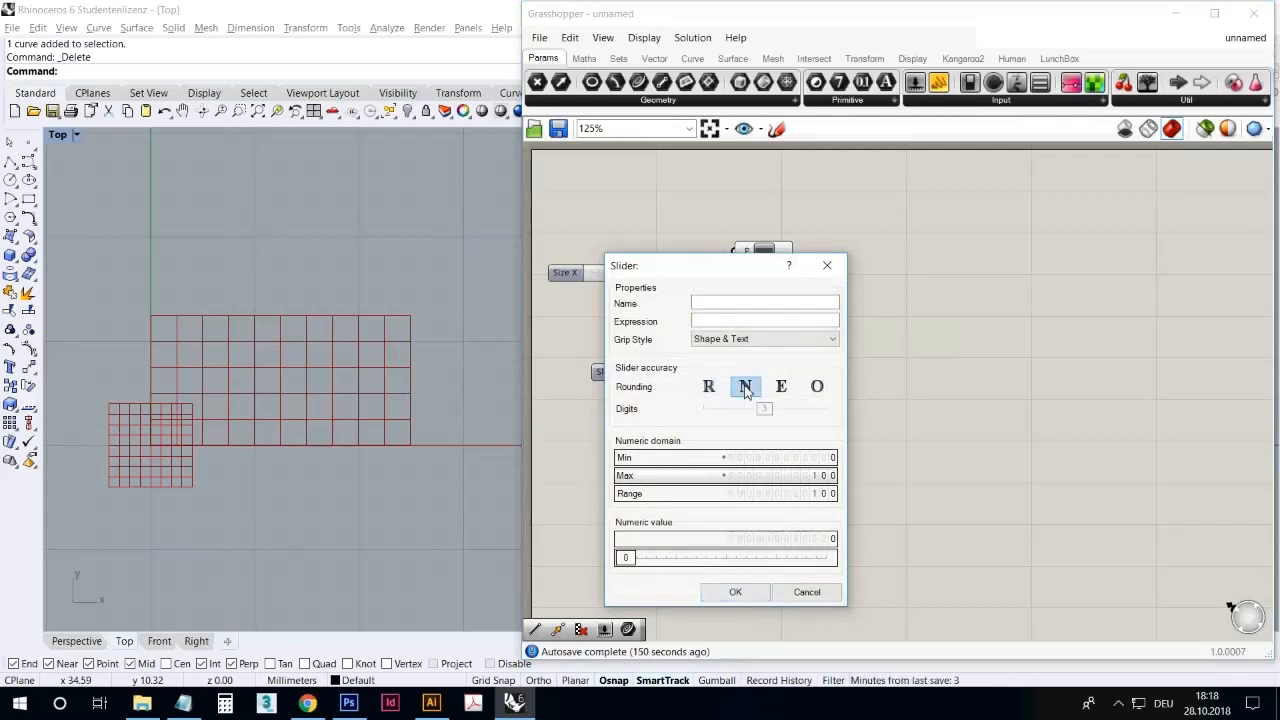
pyautogui.doubleClick(760, 460)
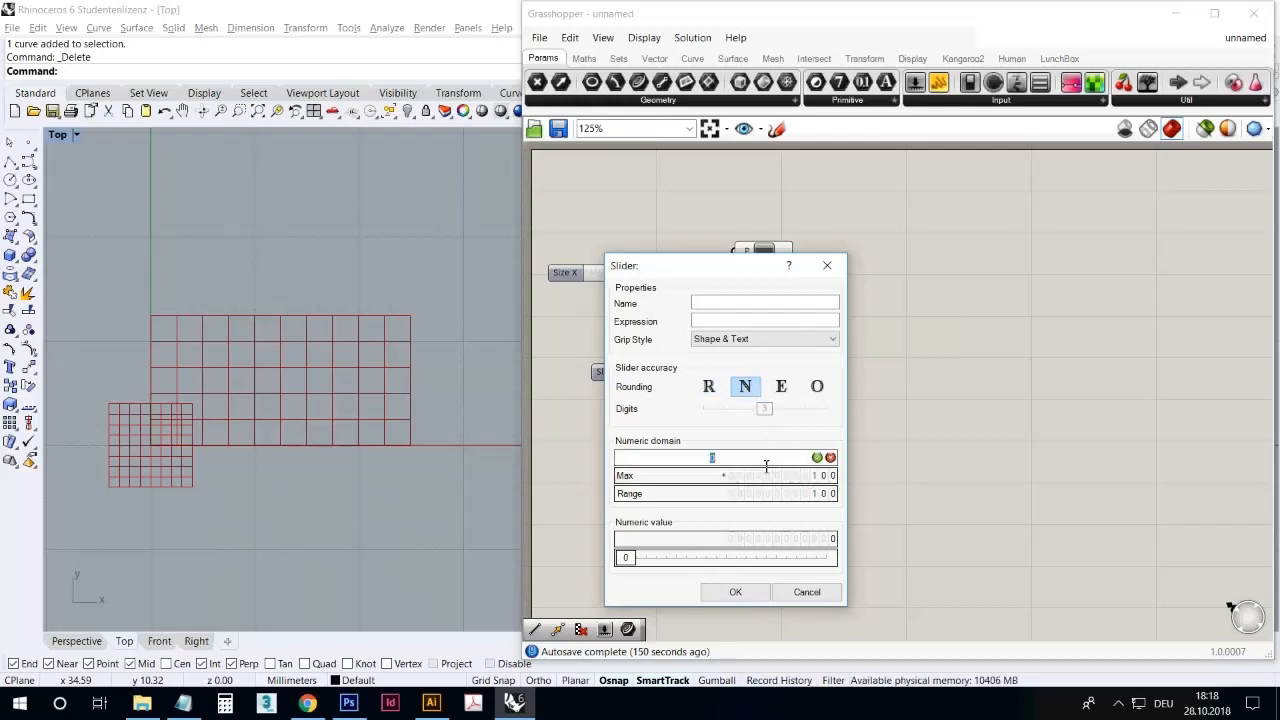
pyautogui.click(817, 457)
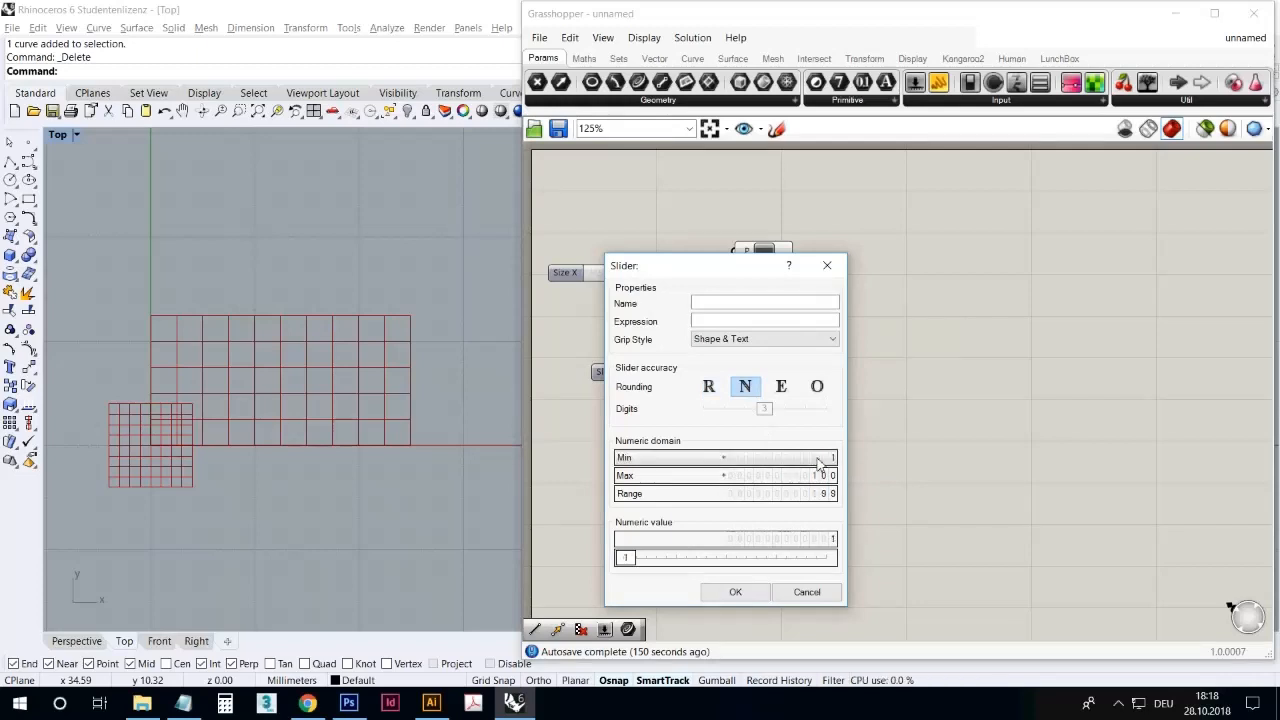
pyautogui.click(735, 593)
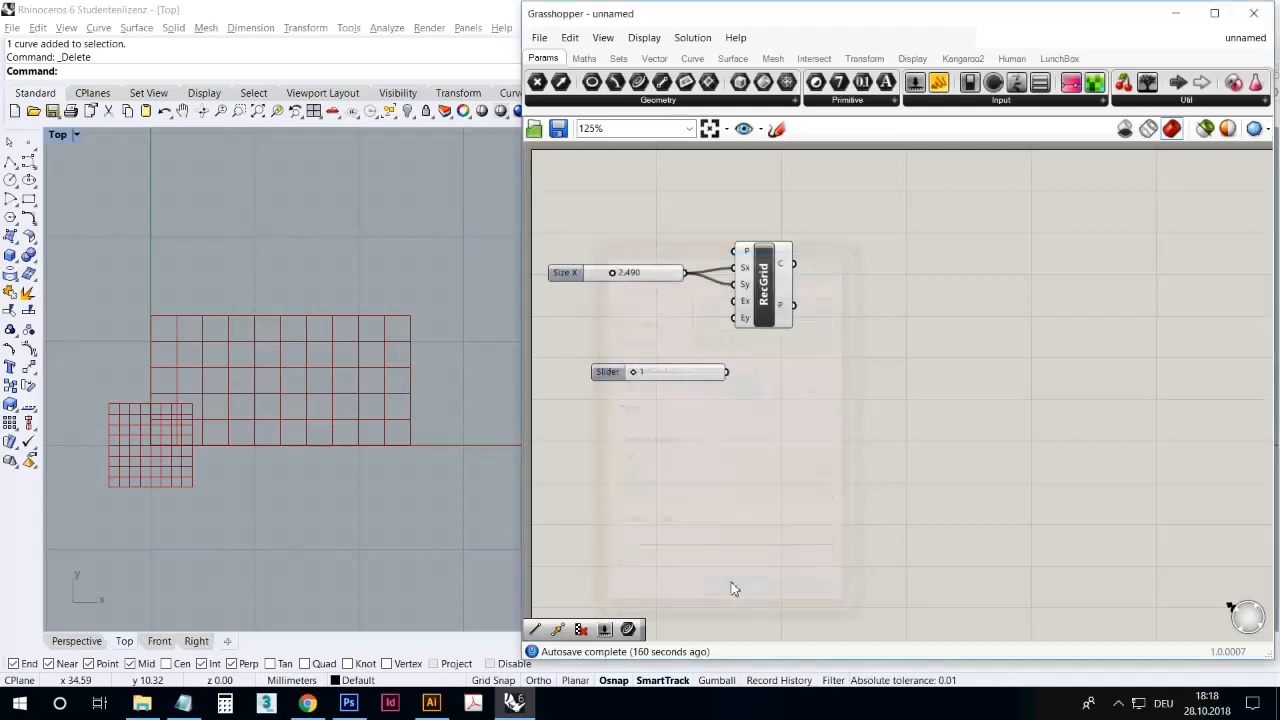
# - Wire the integer slider to RecGrid's Ex and Ey inputs and set it to 11
pyautogui.moveTo(708, 372); pyautogui.dragTo(735, 301)
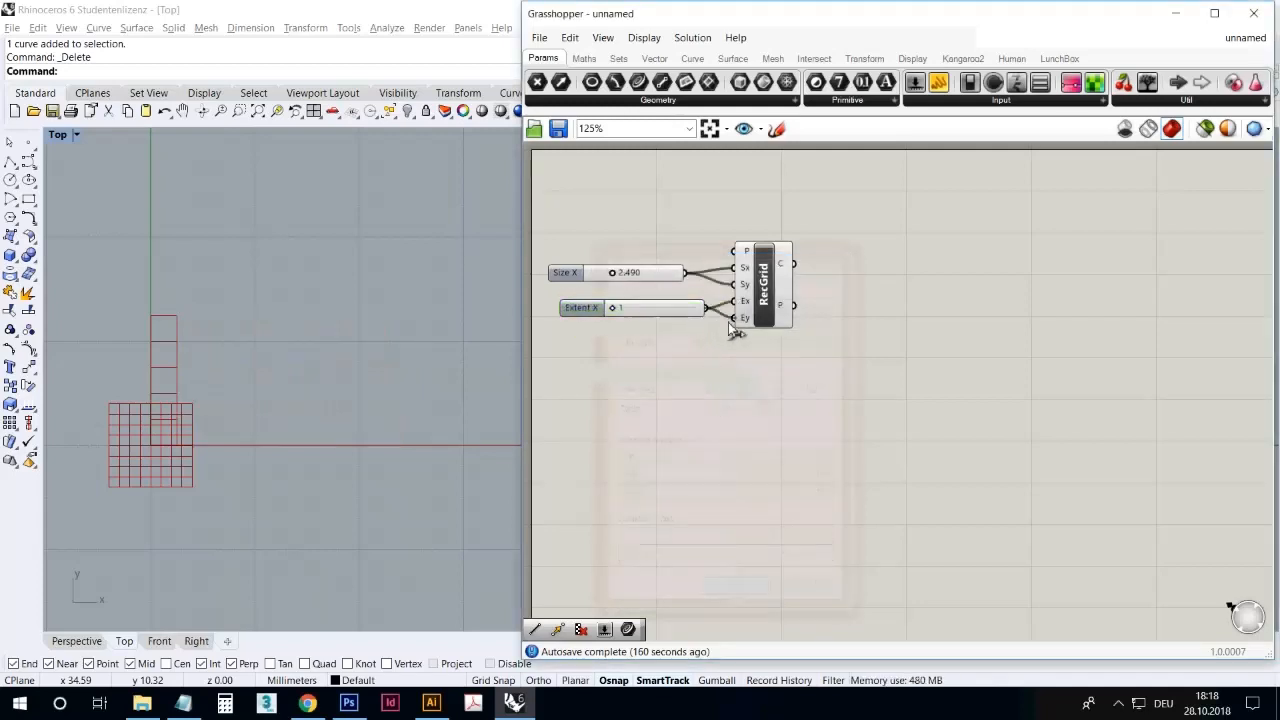
pyautogui.moveTo(614, 308)
pyautogui.mouseDown()
pyautogui.moveTo(641, 313)
pyautogui.moveTo(629, 313)
pyautogui.mouseUp()
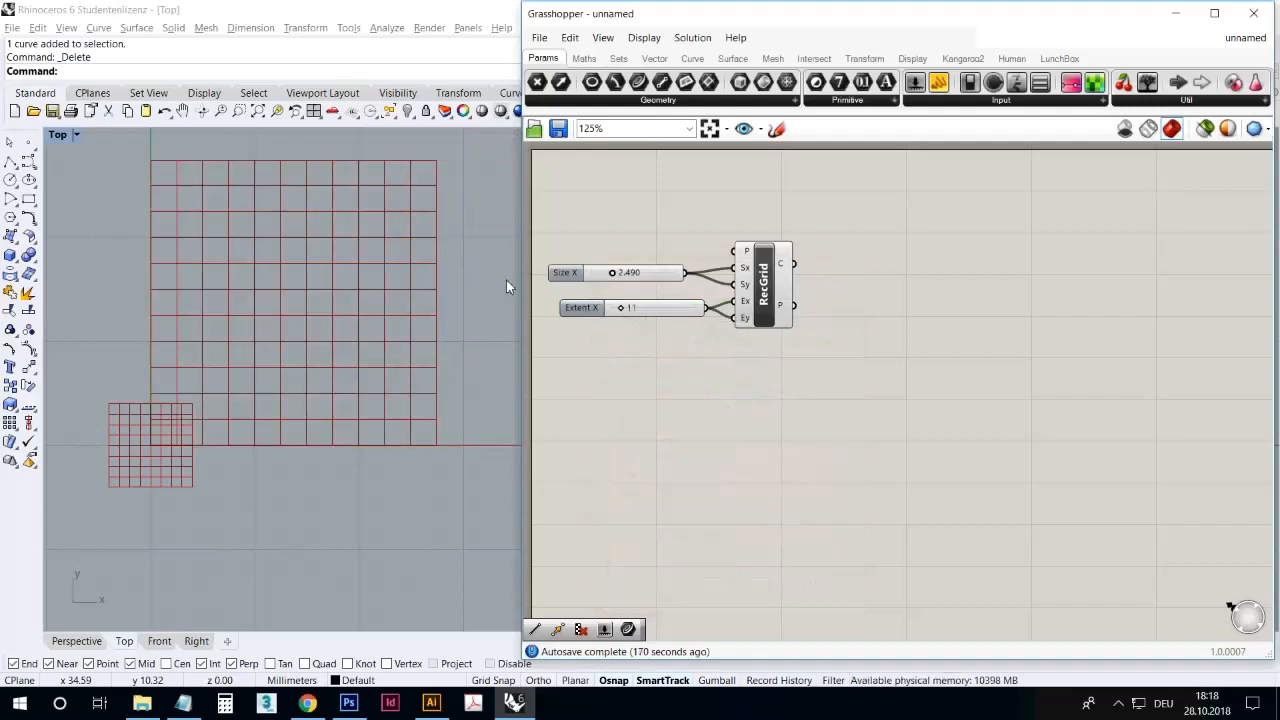
pyautogui.moveTo(506, 287); pyautogui.dragTo(428, 380, button='right')
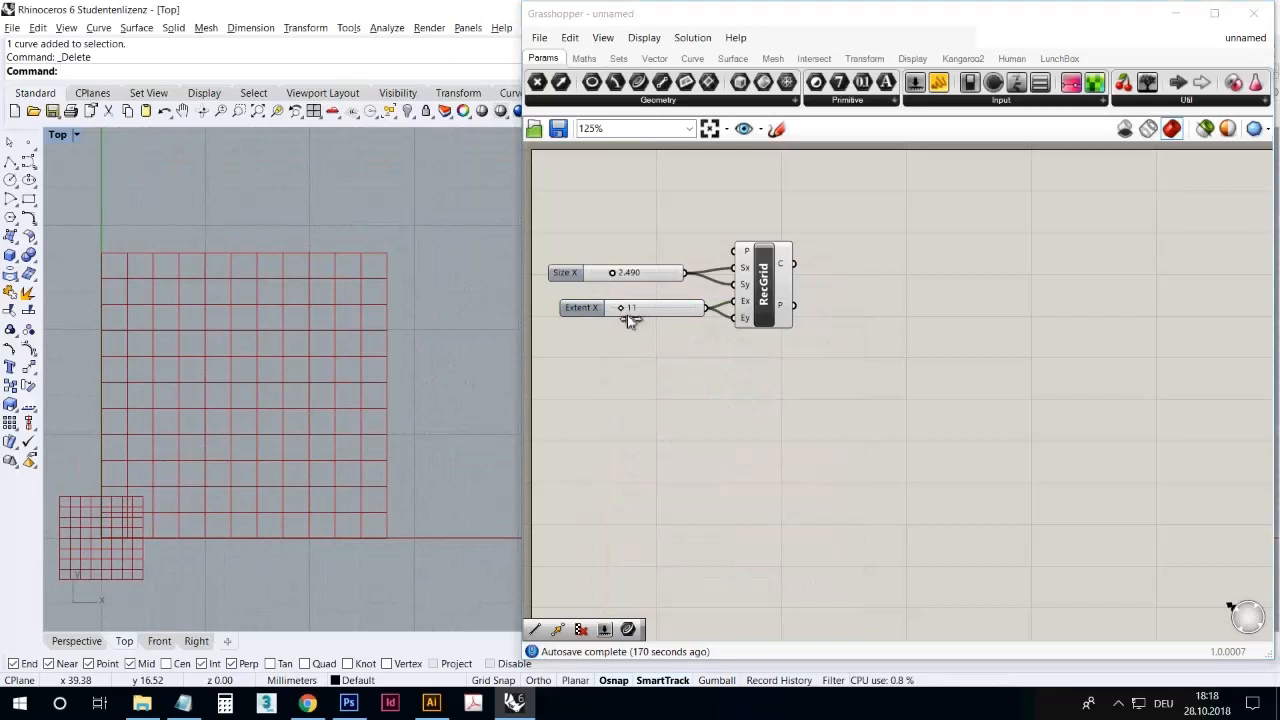
# - Align the Extent X slider under the Size X slider and move RecGrid farther away from both
pyautogui.moveTo(627, 315); pyautogui.dragTo(658, 312)
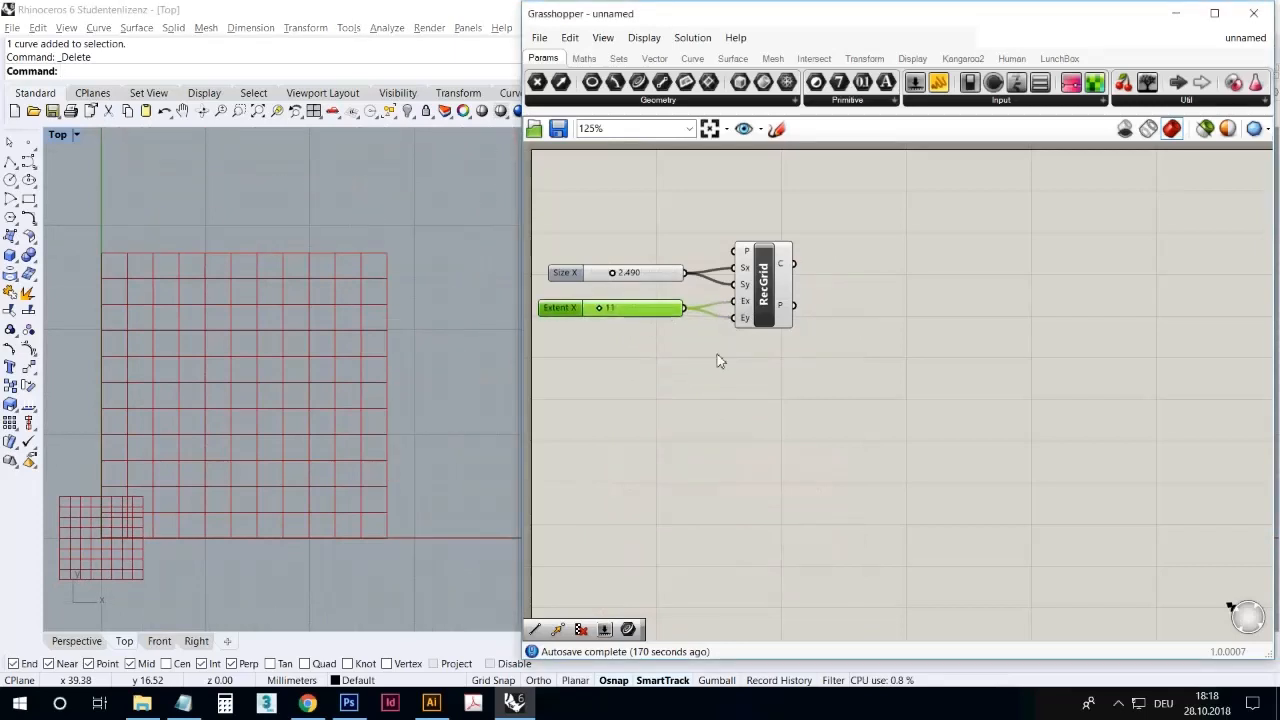
pyautogui.moveTo(763, 300); pyautogui.dragTo(806, 297)
pyautogui.moveTo(667, 314); pyautogui.dragTo(673, 311)
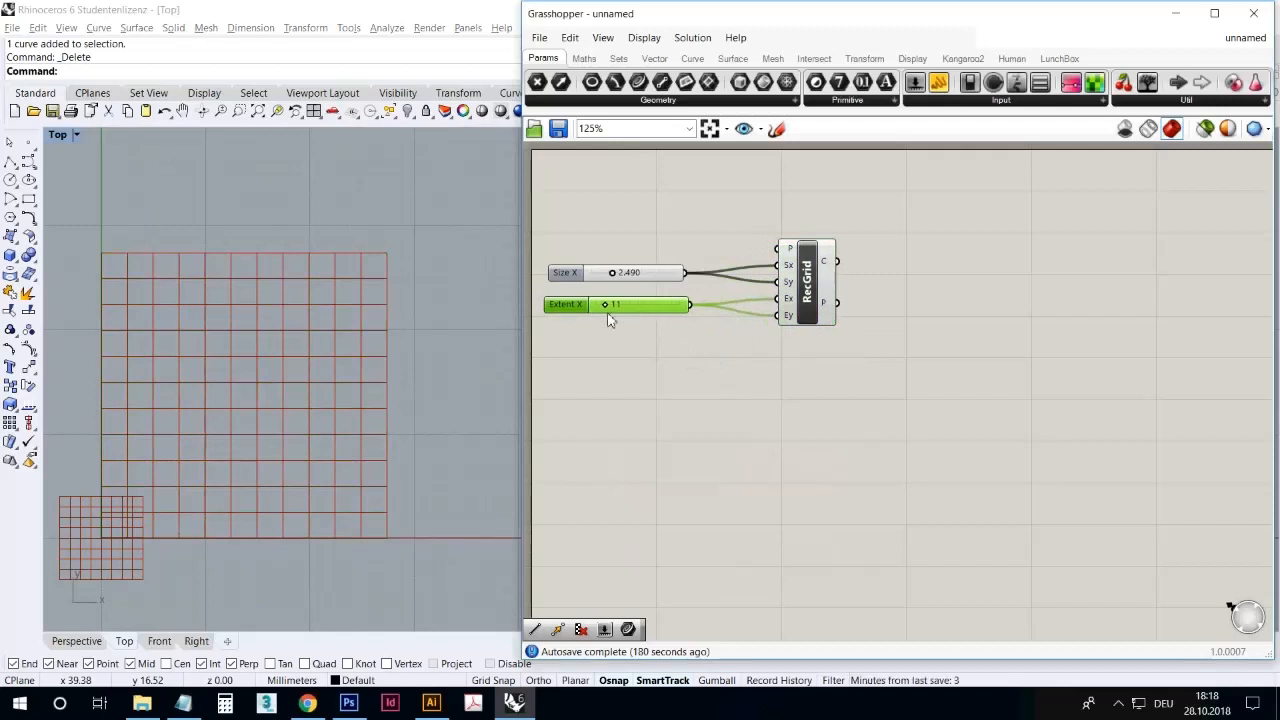
pyautogui.click(662, 281)
pyautogui.click(669, 346)
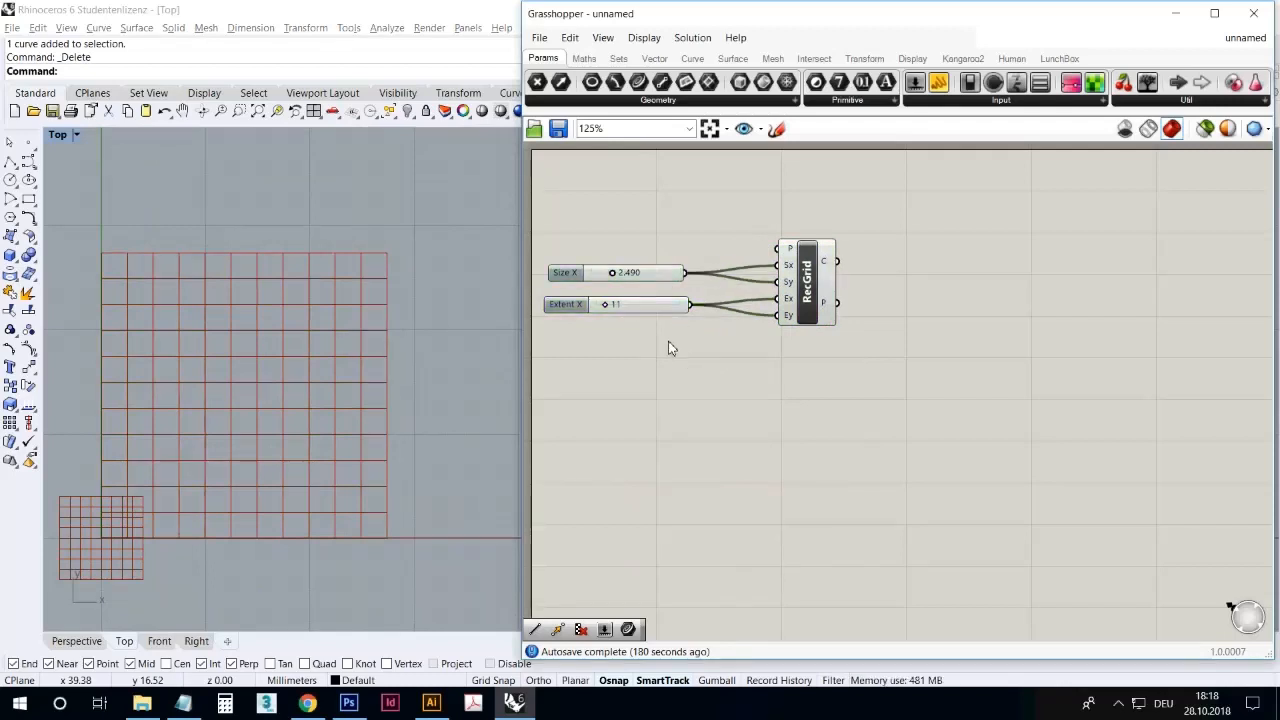
# - Locate where the RecGrid component is found among the Vector grid components
pyautogui.click(584, 58)
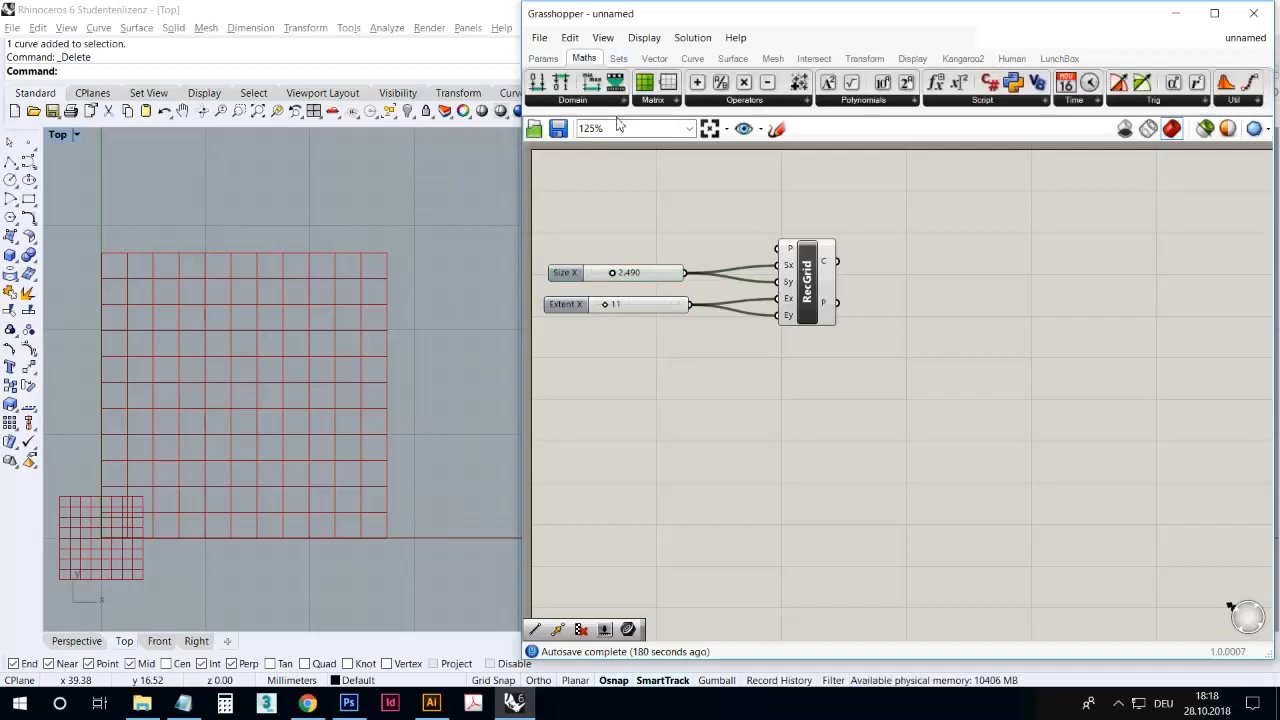
pyautogui.click(737, 102)
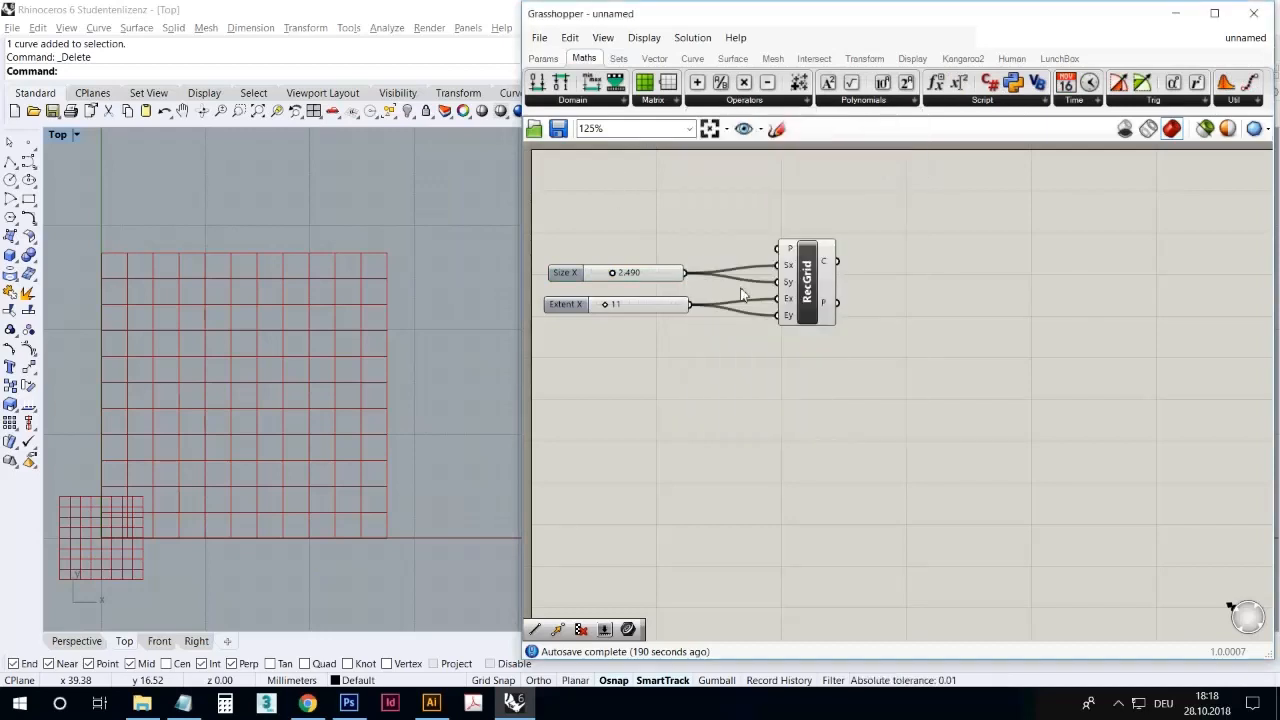
pyautogui.click(812, 318)
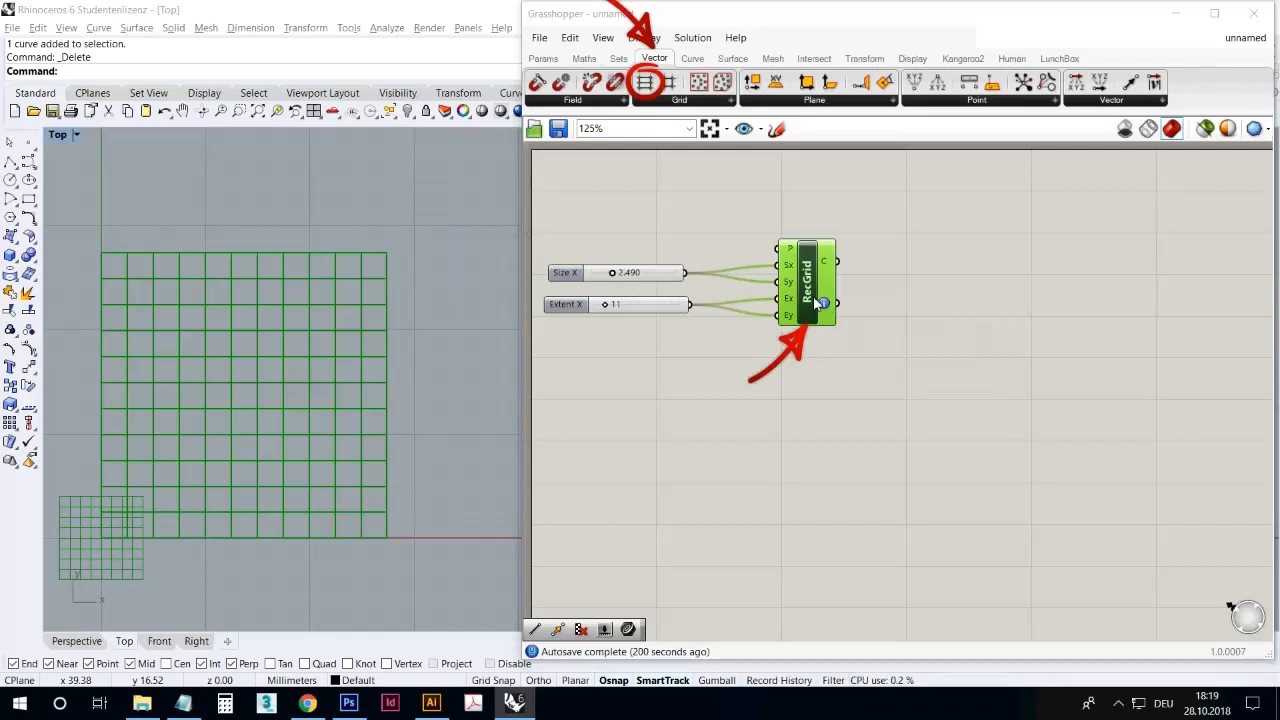
pyautogui.click(737, 217)
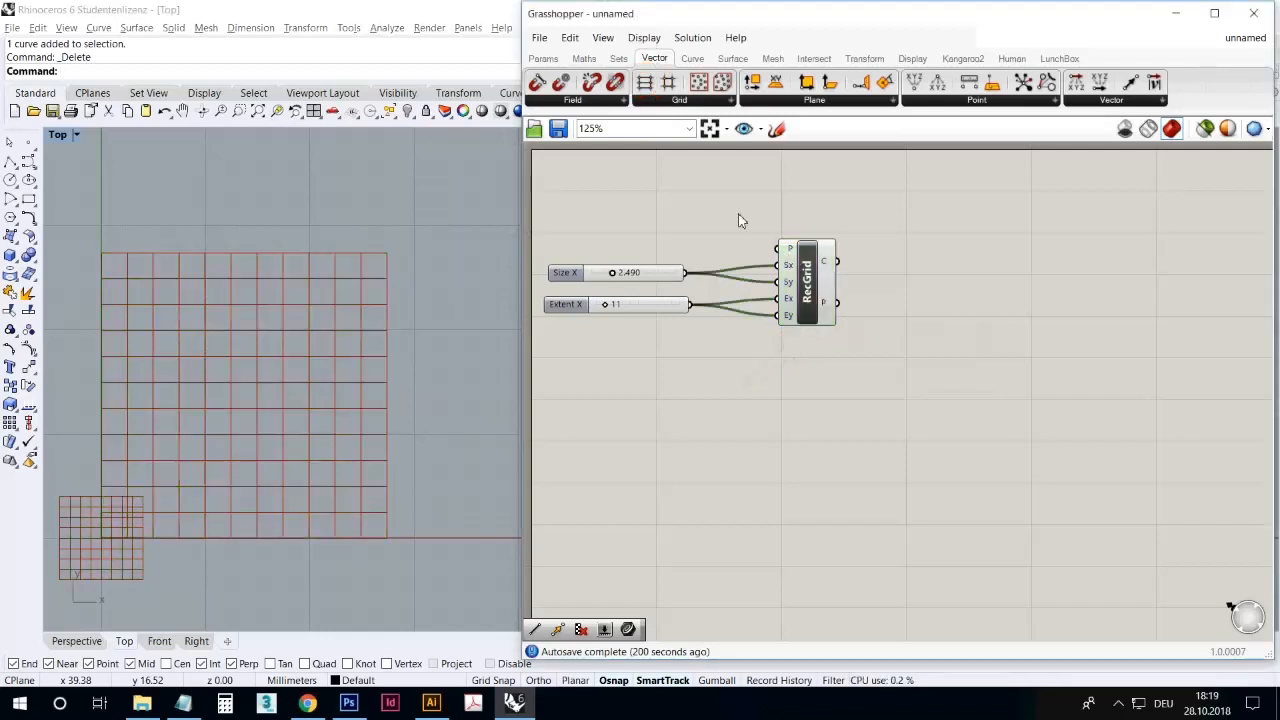
# - Add a Division component below RecGrid and check where it is found among the Maths operators
pyautogui.click(586, 58)
pyautogui.click(758, 101)
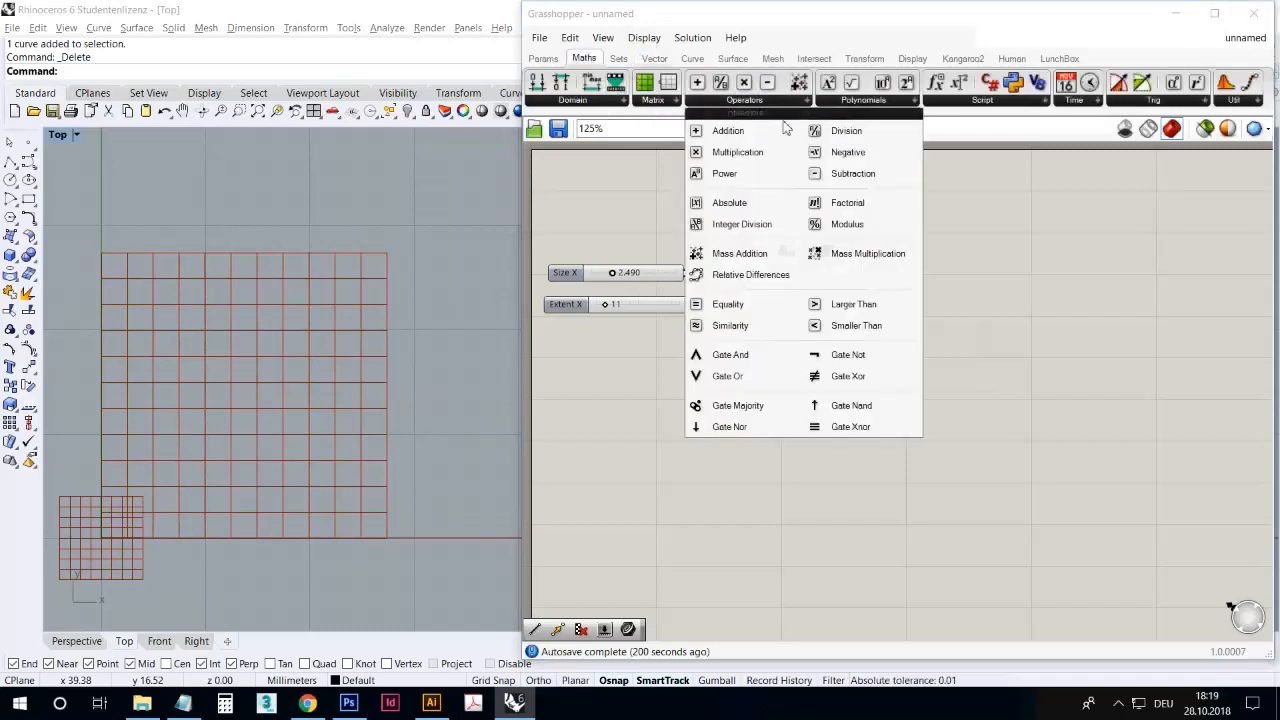
pyautogui.click(833, 132)
pyautogui.click(757, 396)
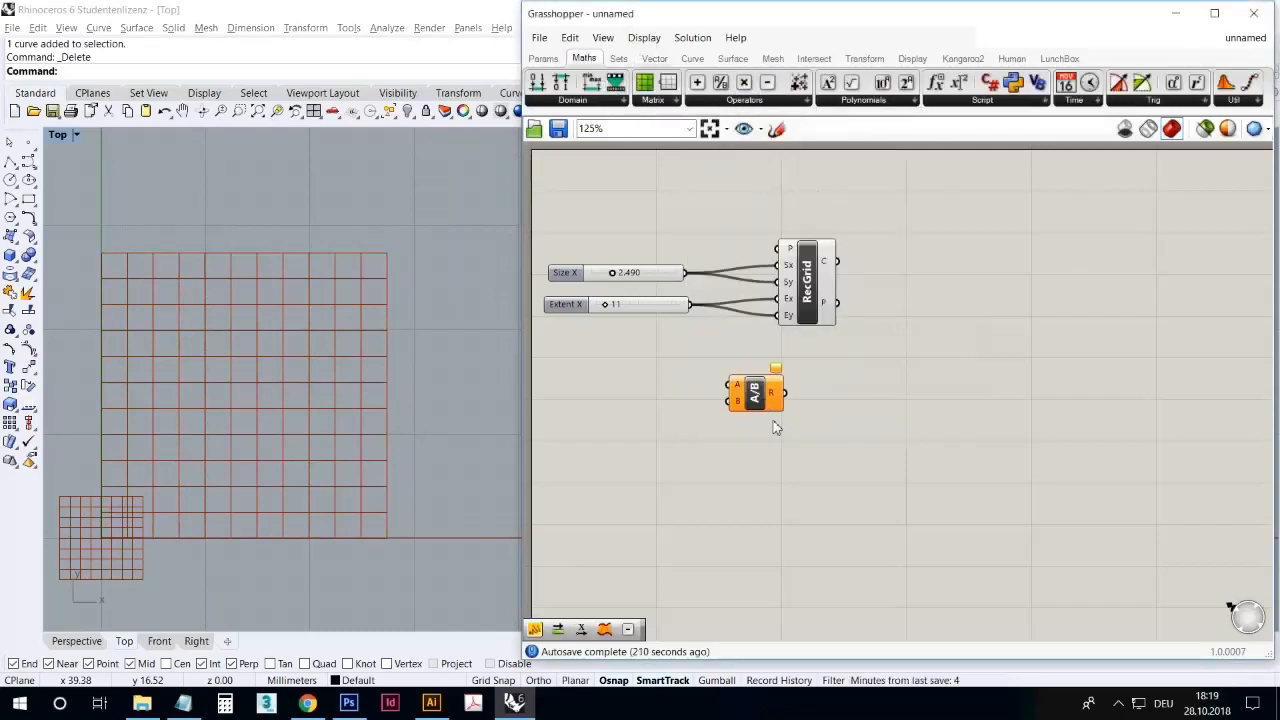
pyautogui.click(757, 398)
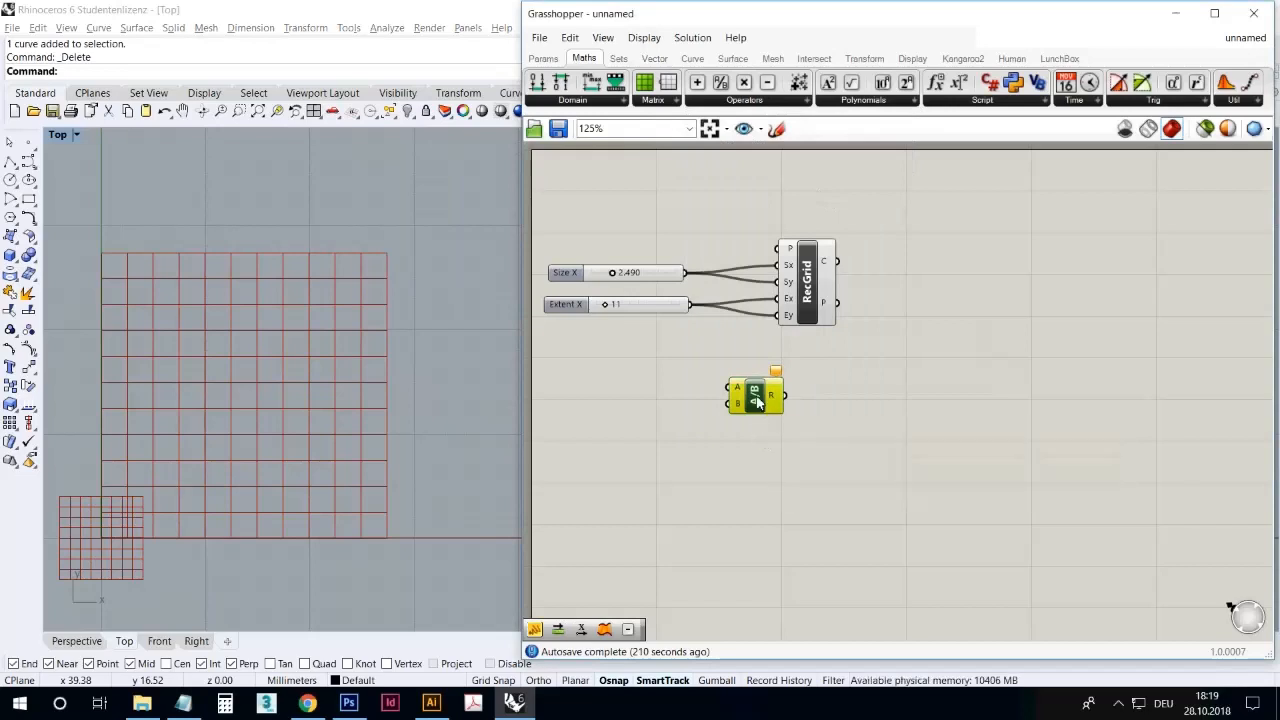
pyautogui.moveTo(757, 402)
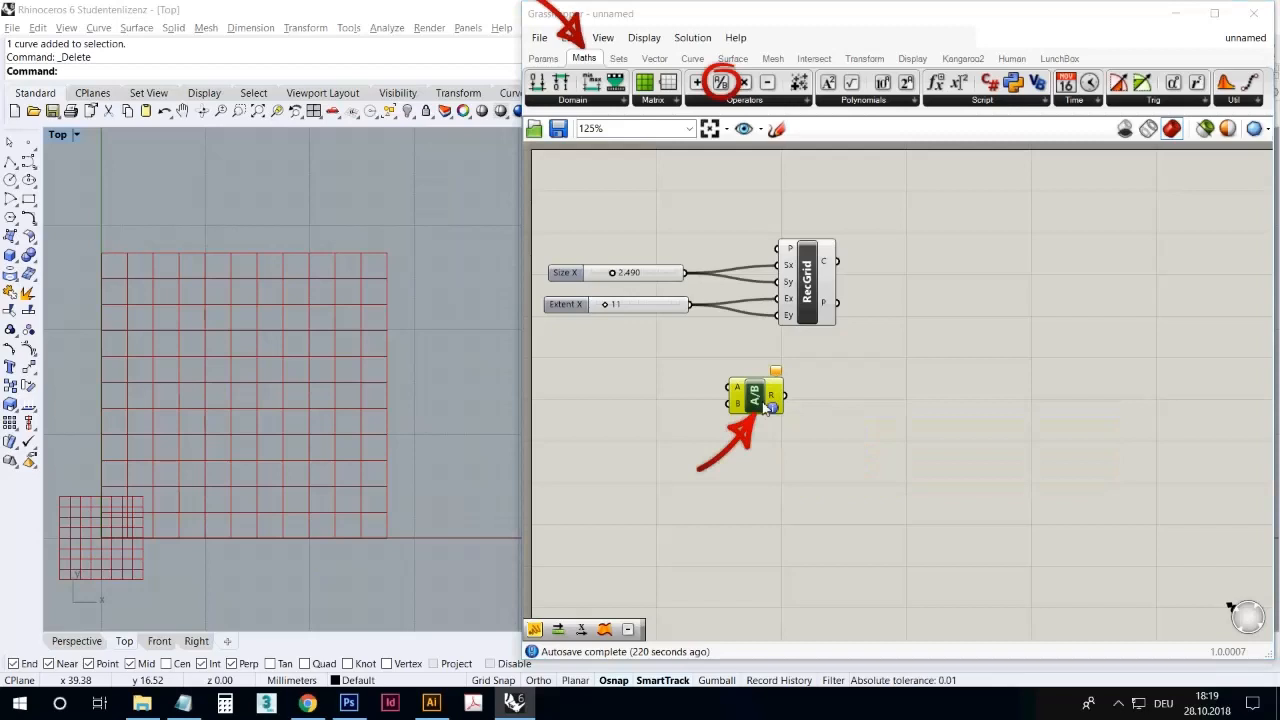
pyautogui.click(739, 353)
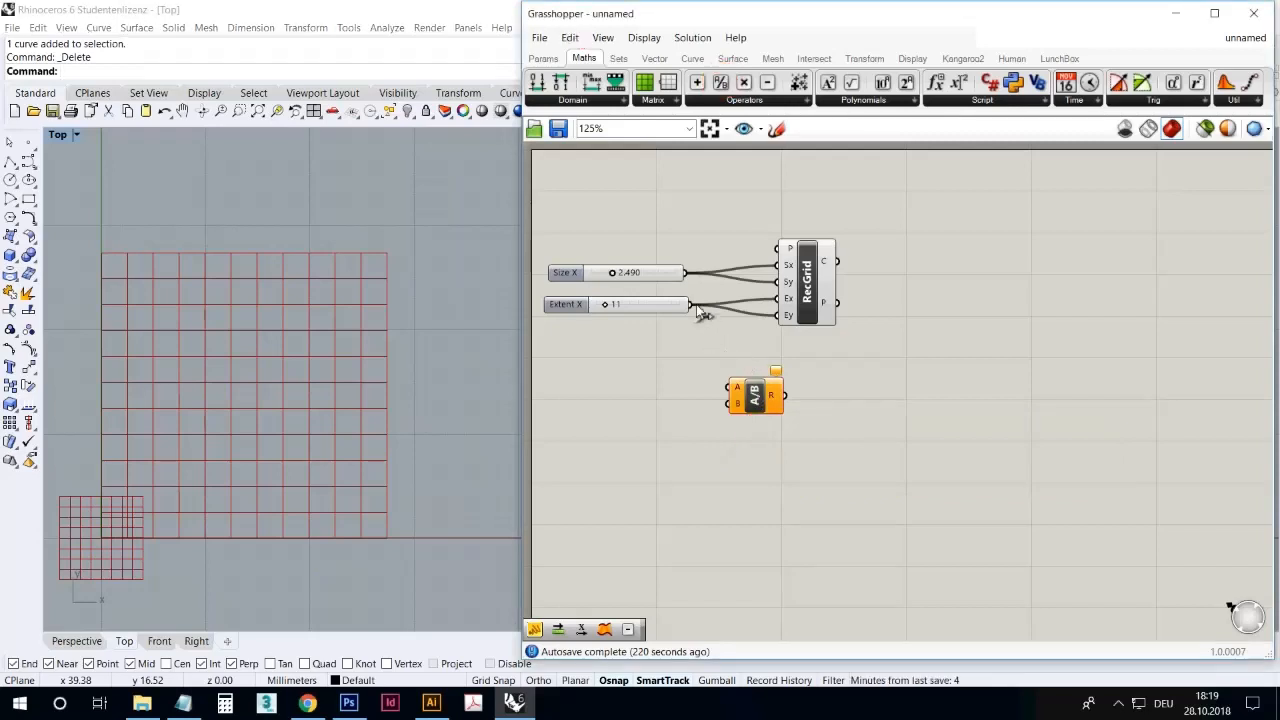
# - Wire the extent slider to Division's A input and the size slider to B, placing Division between the sliders and RecGrid
pyautogui.moveTo(729, 387)
pyautogui.mouseDown()
pyautogui.moveTo(706, 324)
pyautogui.moveTo(733, 405)
pyautogui.mouseUp()
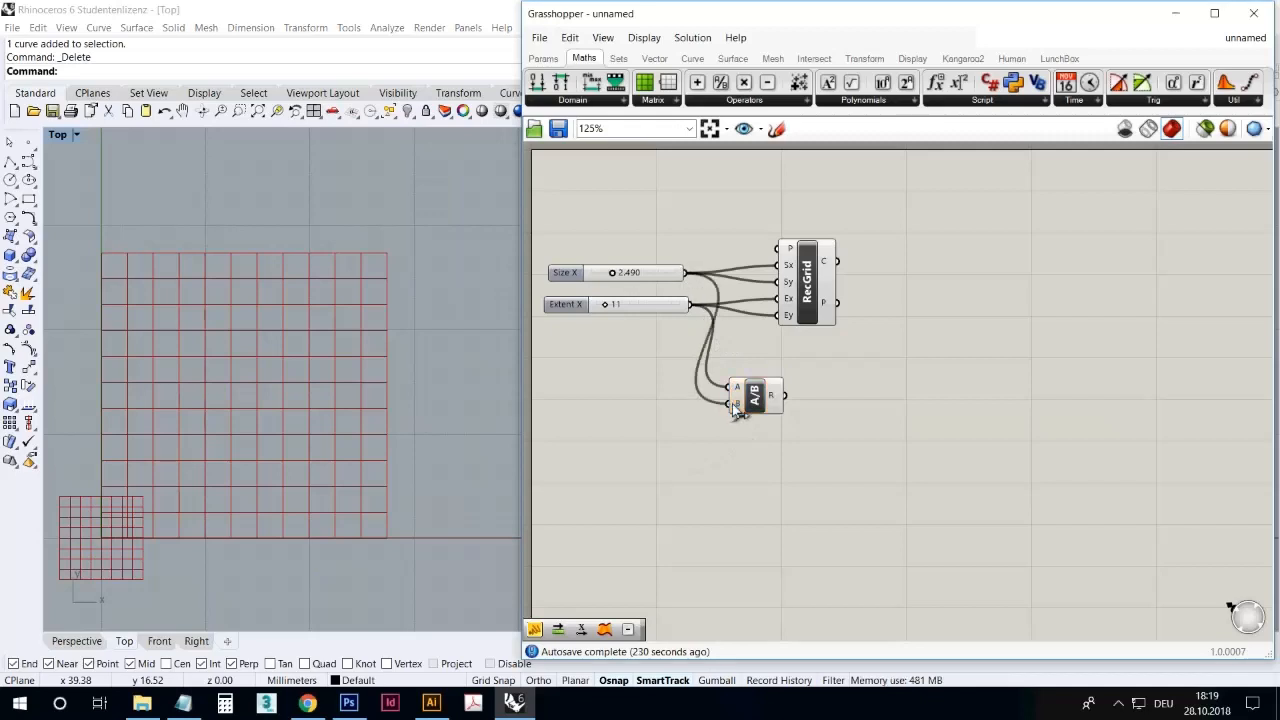
pyautogui.click(755, 395)
pyautogui.moveTo(755, 395); pyautogui.dragTo(736, 298)
pyautogui.moveTo(660, 306); pyautogui.dragTo(635, 312)
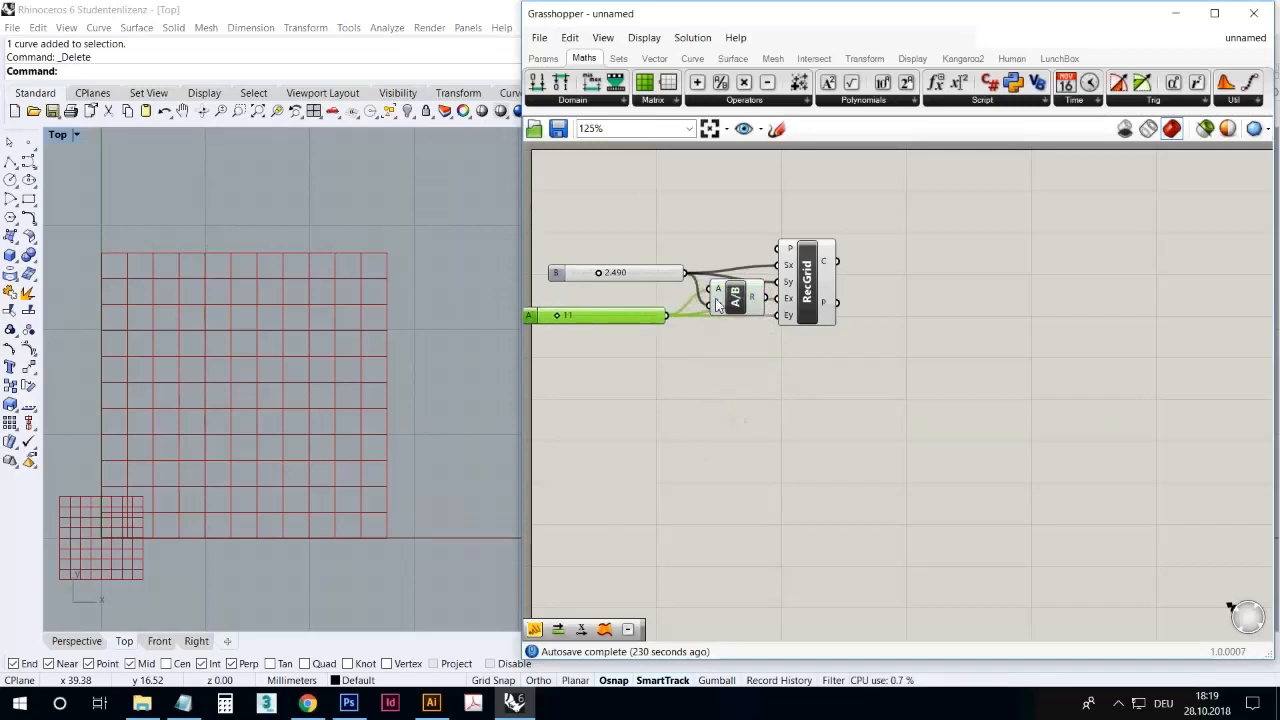
# - Connect Division's result to RecGrid's Ex input and space the two components apart
pyautogui.moveTo(765, 297); pyautogui.dragTo(856, 300)
pyautogui.click(816, 302)
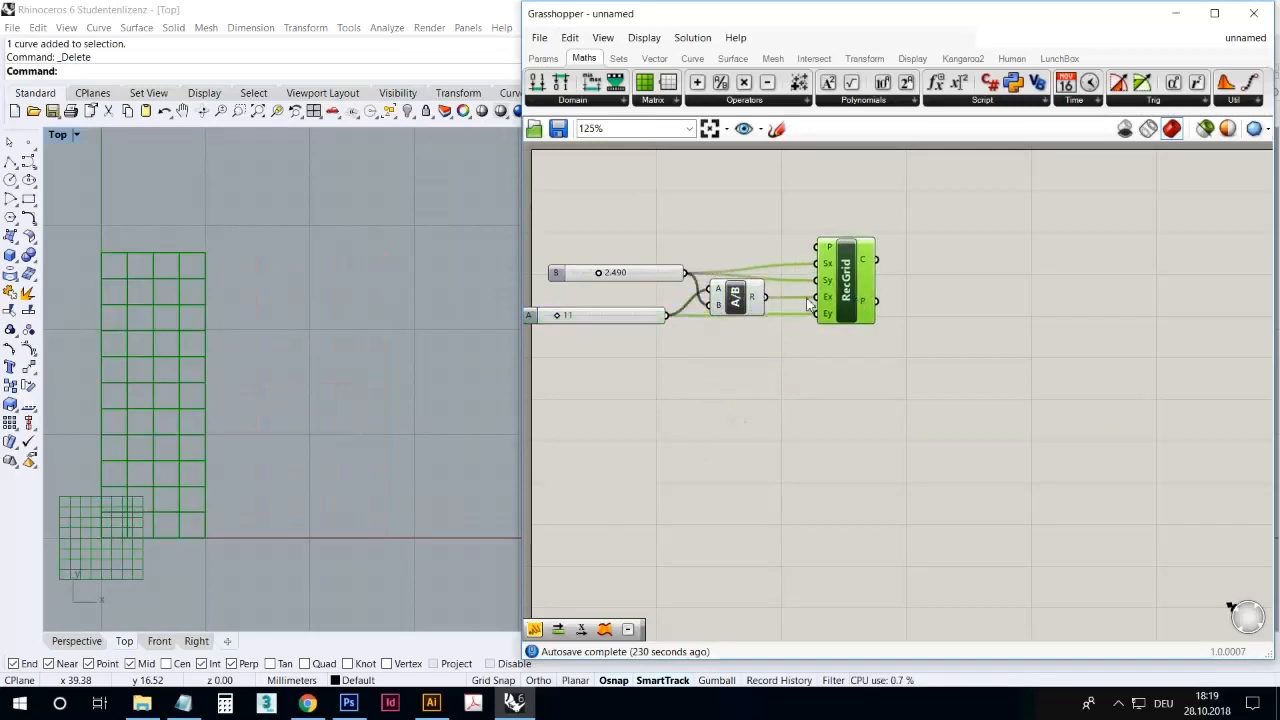
pyautogui.moveTo(736, 302); pyautogui.dragTo(736, 312)
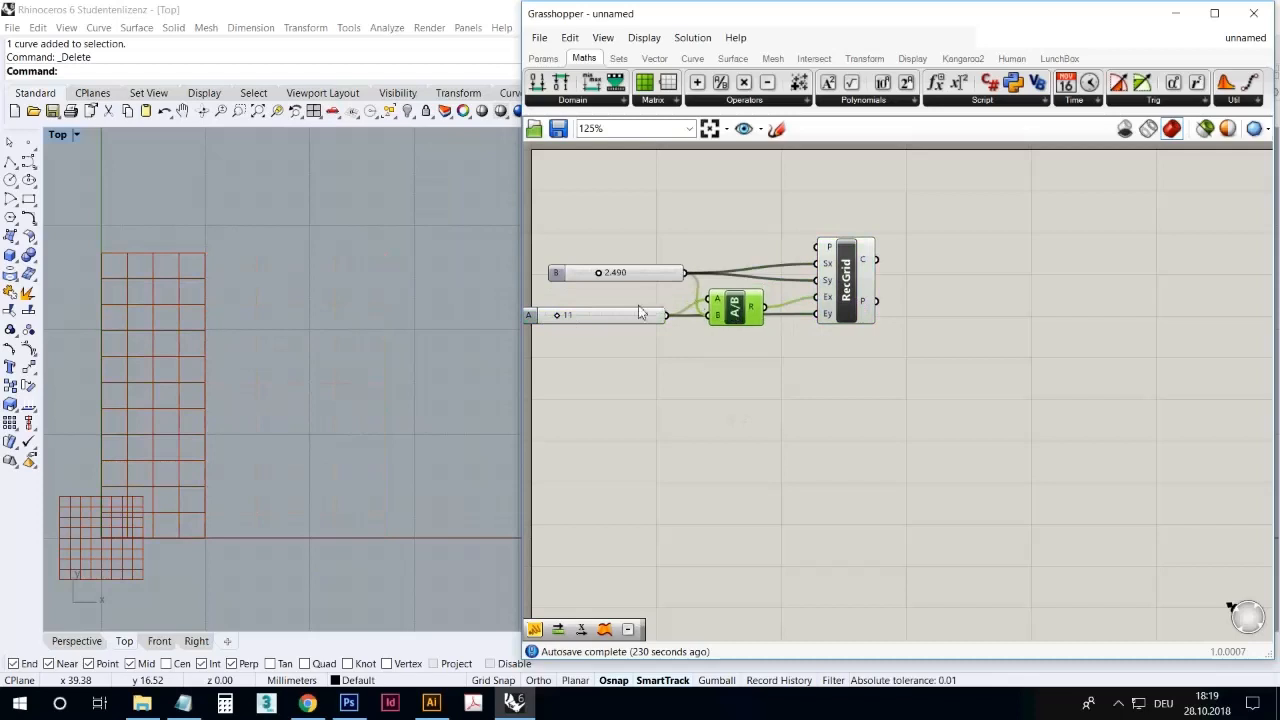
# - Align the extent slider under the size slider, then set the extent to 15 and the size to 1.965
pyautogui.moveTo(624, 317); pyautogui.dragTo(638, 310)
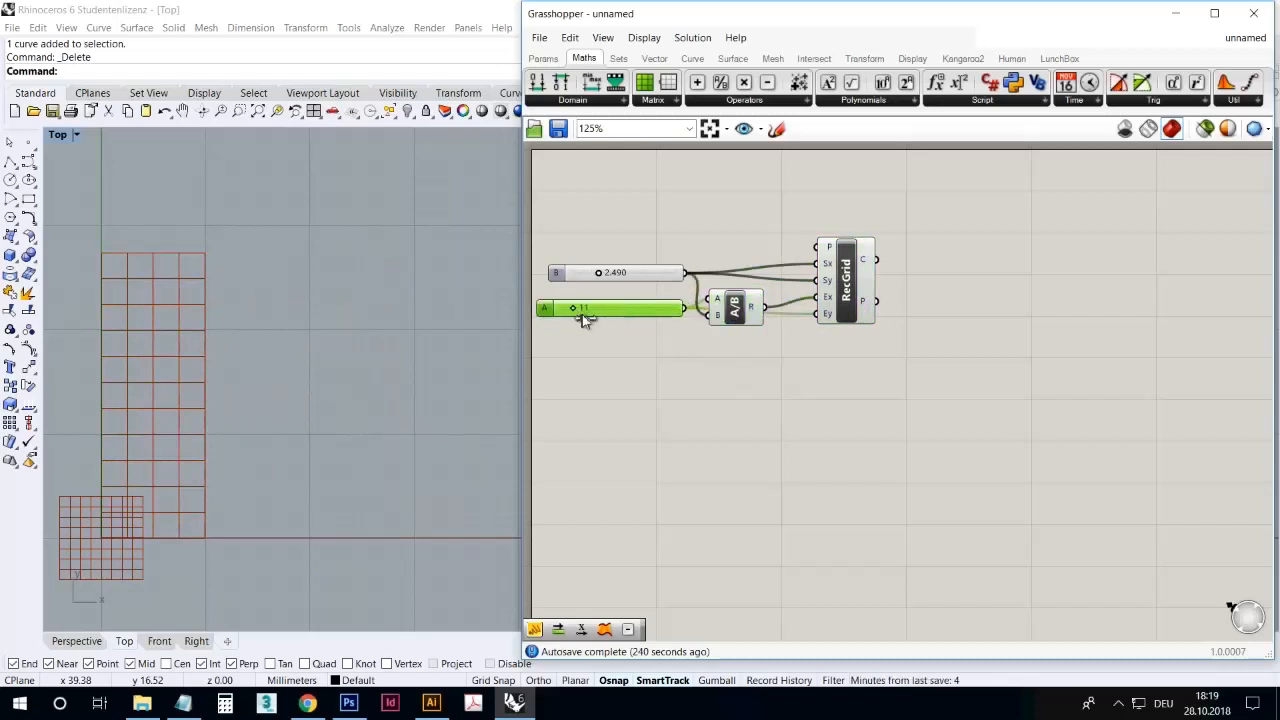
pyautogui.moveTo(582, 314); pyautogui.dragTo(605, 283)
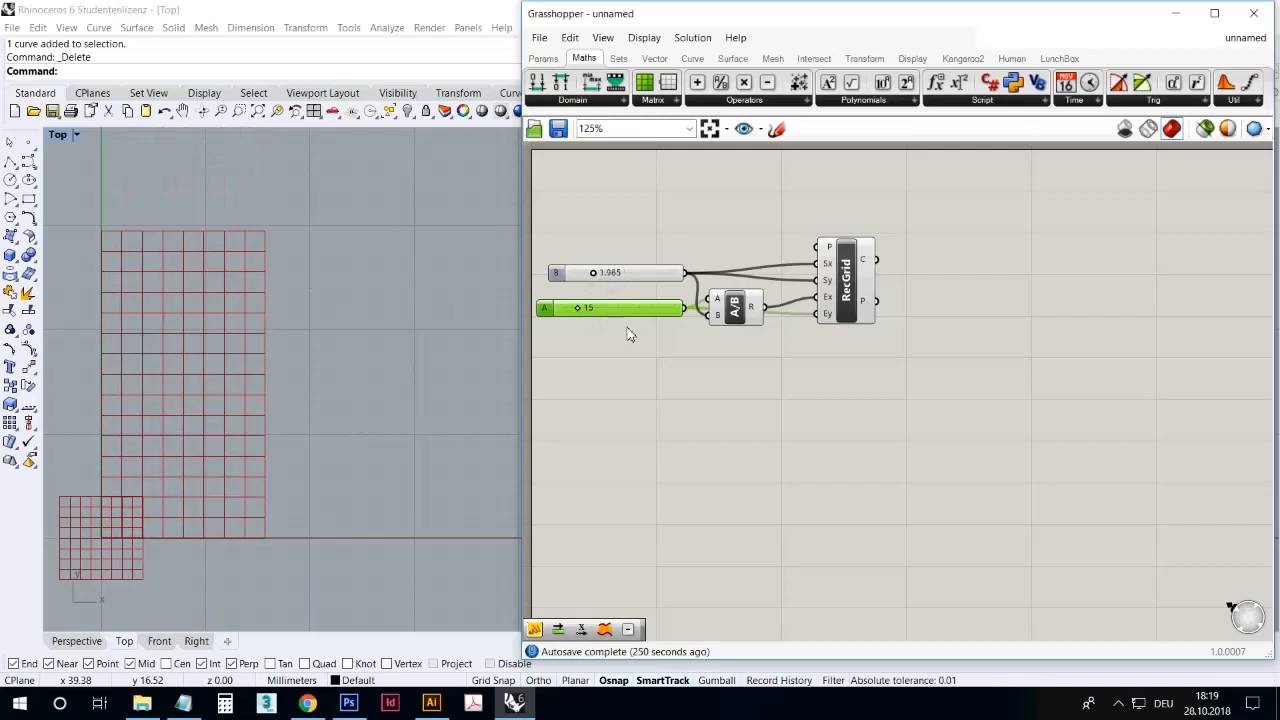
pyautogui.click(700, 352)
# - Duplicate the extent slider and Division component below the originals, wire the copy's result to RecGrid's Ey input, and tidy the layout
pyautogui.moveTo(769, 364); pyautogui.dragTo(681, 304)
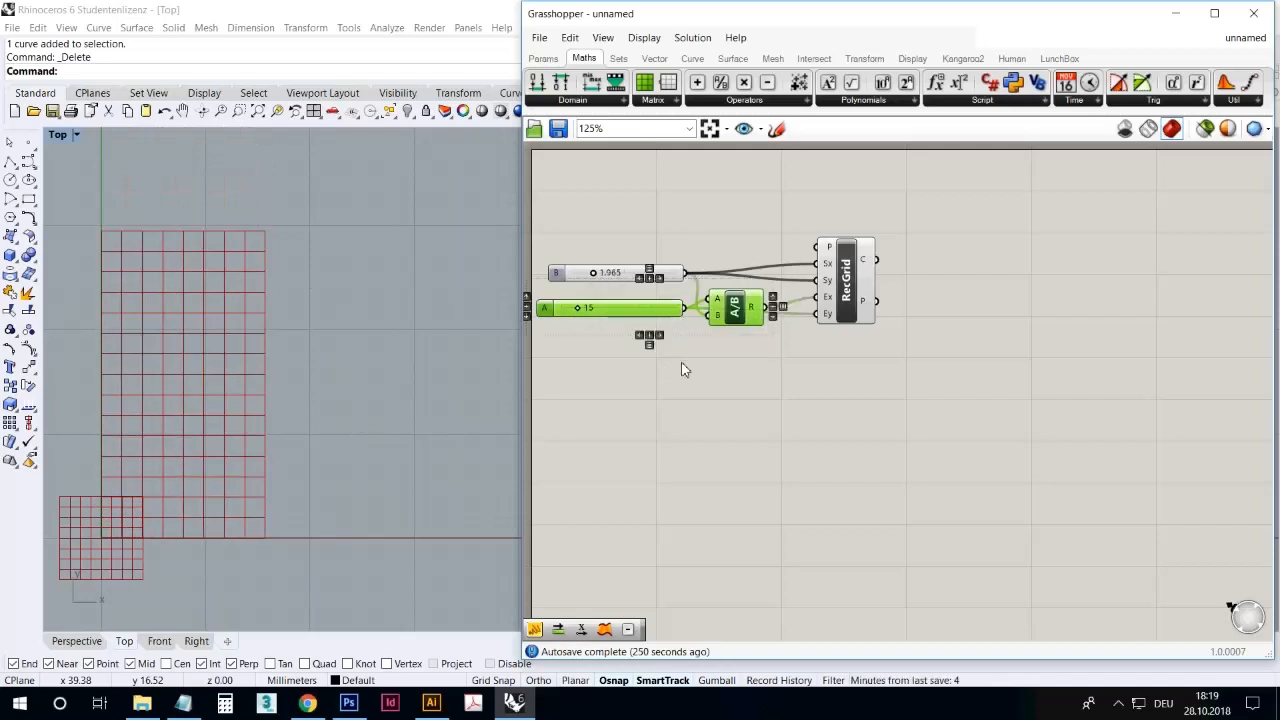
pyautogui.hotkey('ctrl', 'c')
pyautogui.hotkey('ctrl', 'v')
pyautogui.moveTo(748, 326); pyautogui.dragTo(850, 312)
pyautogui.click(780, 358)
pyautogui.moveTo(658, 279); pyautogui.dragTo(647, 264)
pyautogui.click(650, 390)
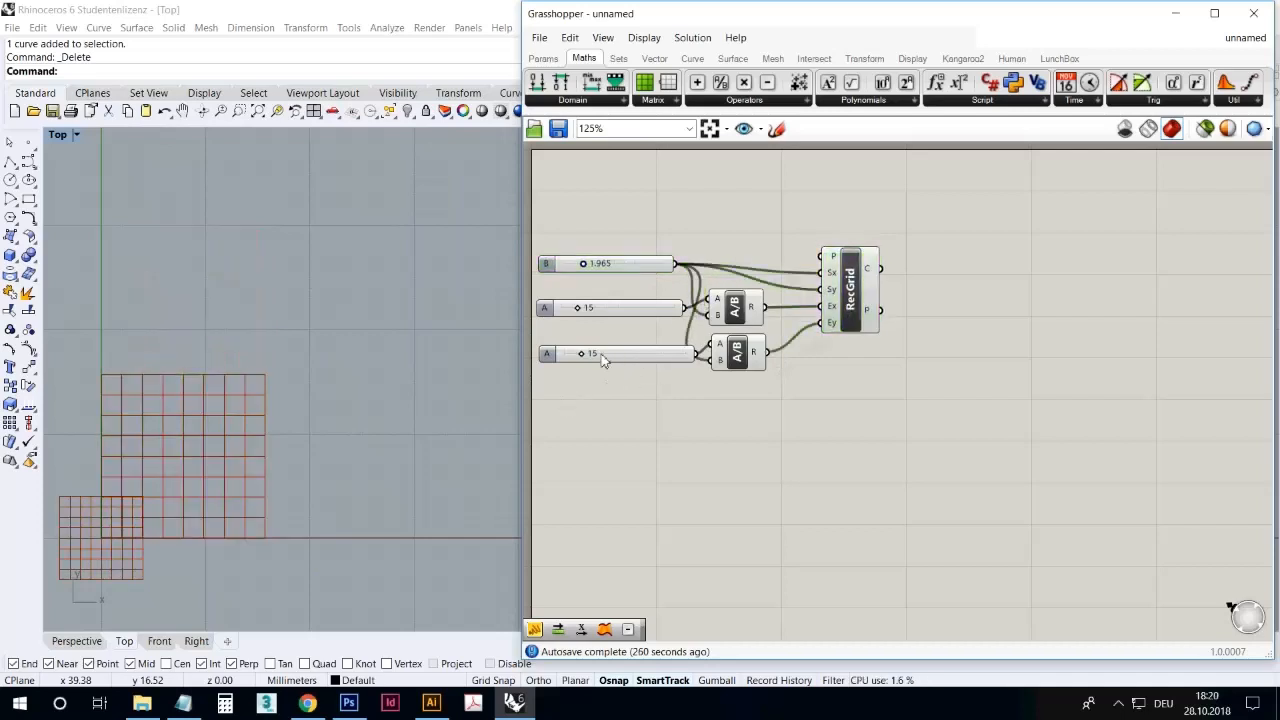
pyautogui.moveTo(757, 309)
pyautogui.moveTo(836, 314)
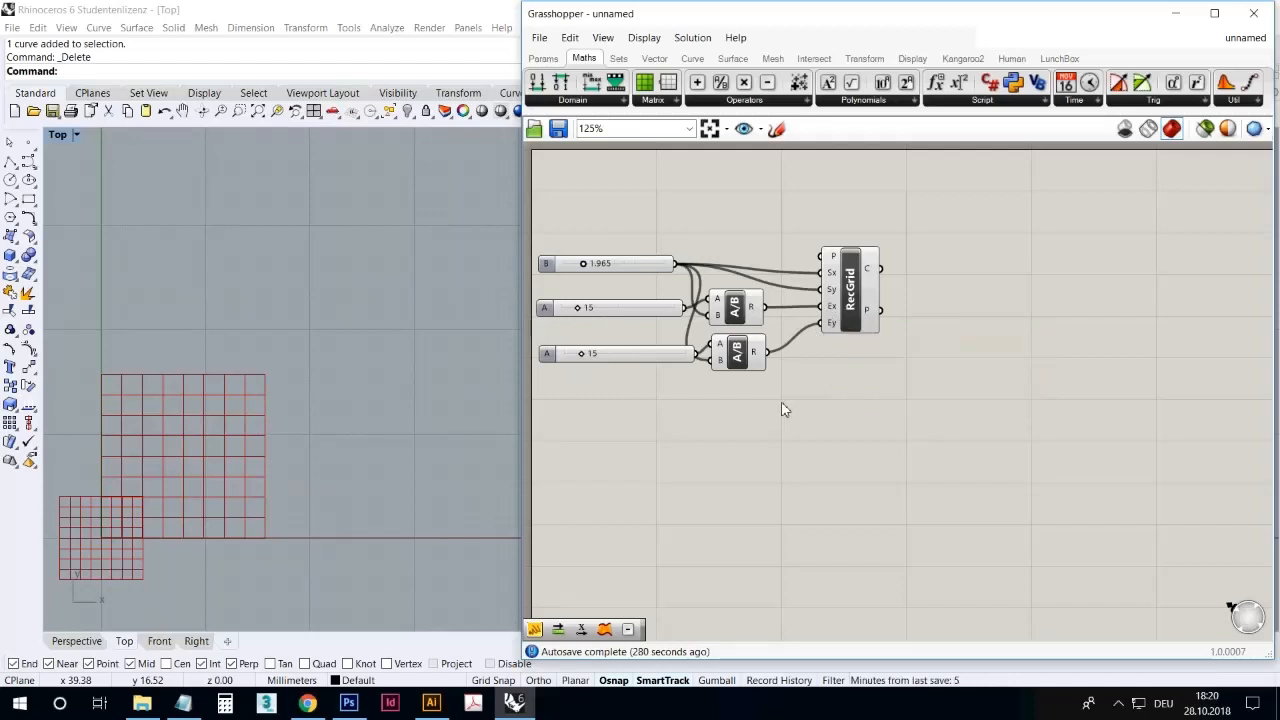
# - Set the cell size slider to 0.654
pyautogui.moveTo(790, 410); pyautogui.dragTo(812, 410, button='right')
pyautogui.moveTo(620, 268)
pyautogui.mouseDown()
pyautogui.moveTo(606, 268)
pyautogui.moveTo(638, 272)
pyautogui.moveTo(602, 281)
pyautogui.mouseUp()
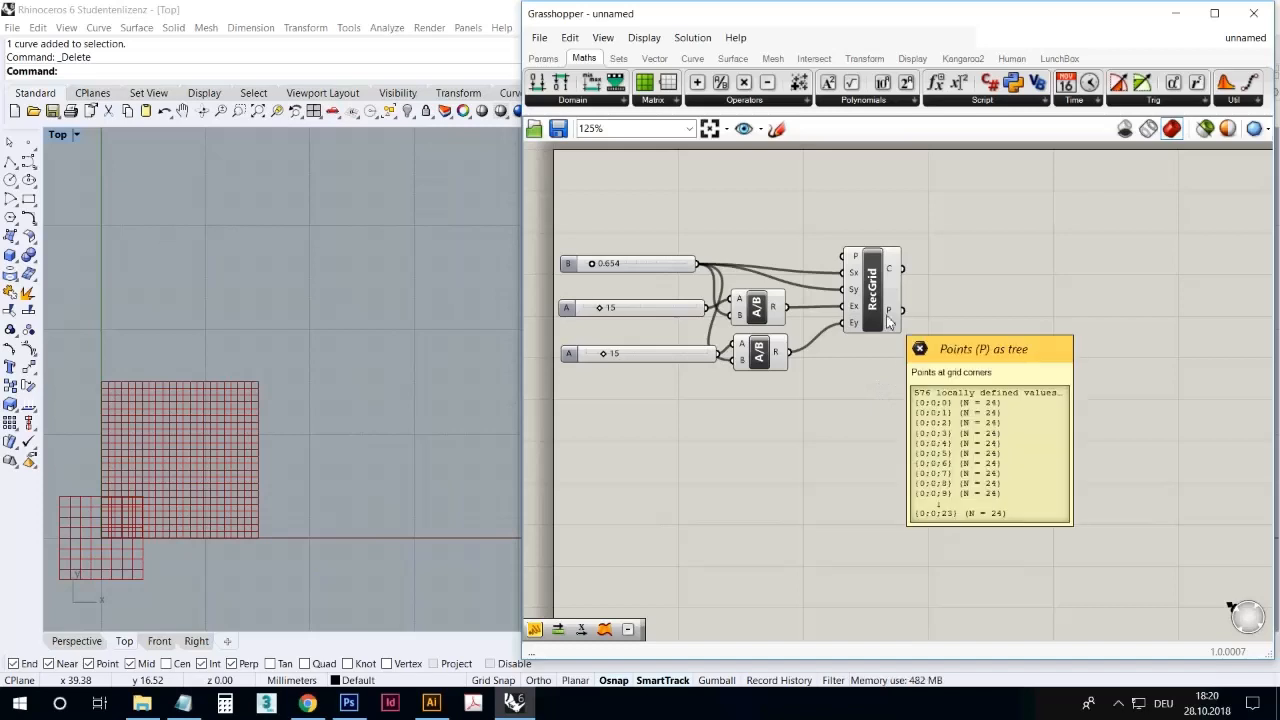
# - Add a Circle component to the right of RecGrid and connect RecGrid's points output to its P input
pyautogui.doubleClick(883, 413)
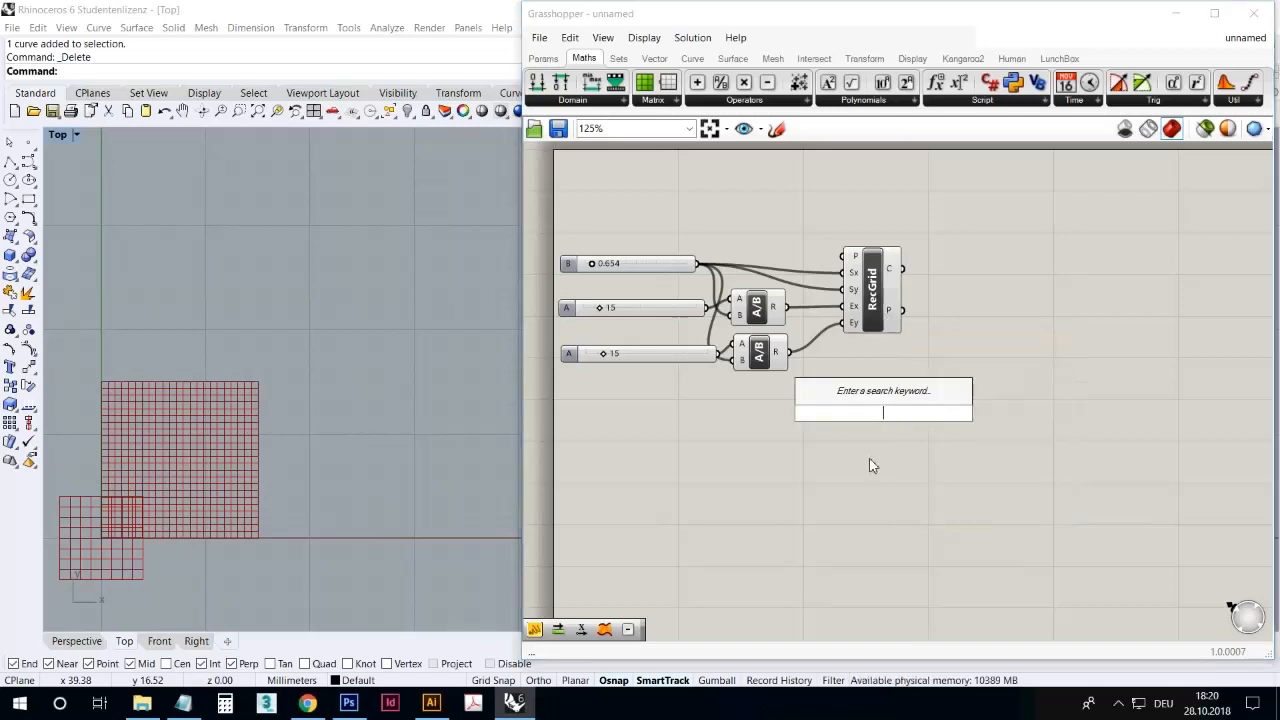
pyautogui.click(877, 437)
pyautogui.doubleClick(885, 436)
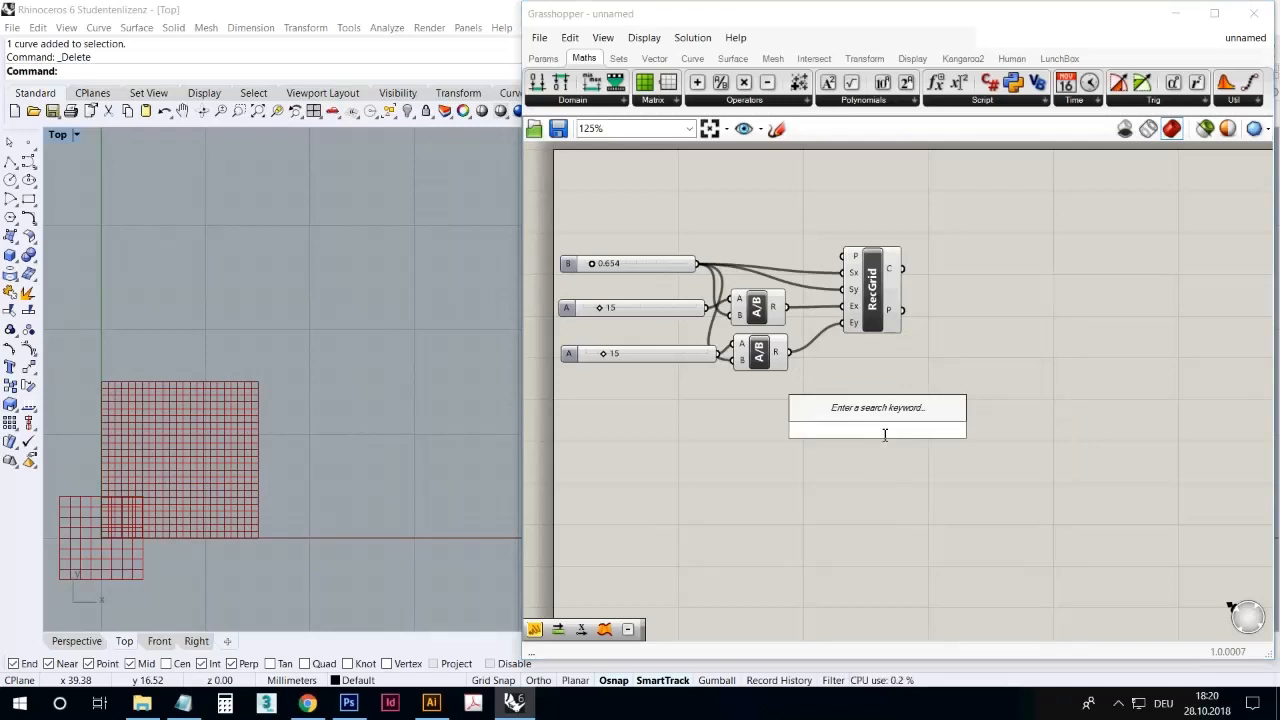
pyautogui.write('circle')
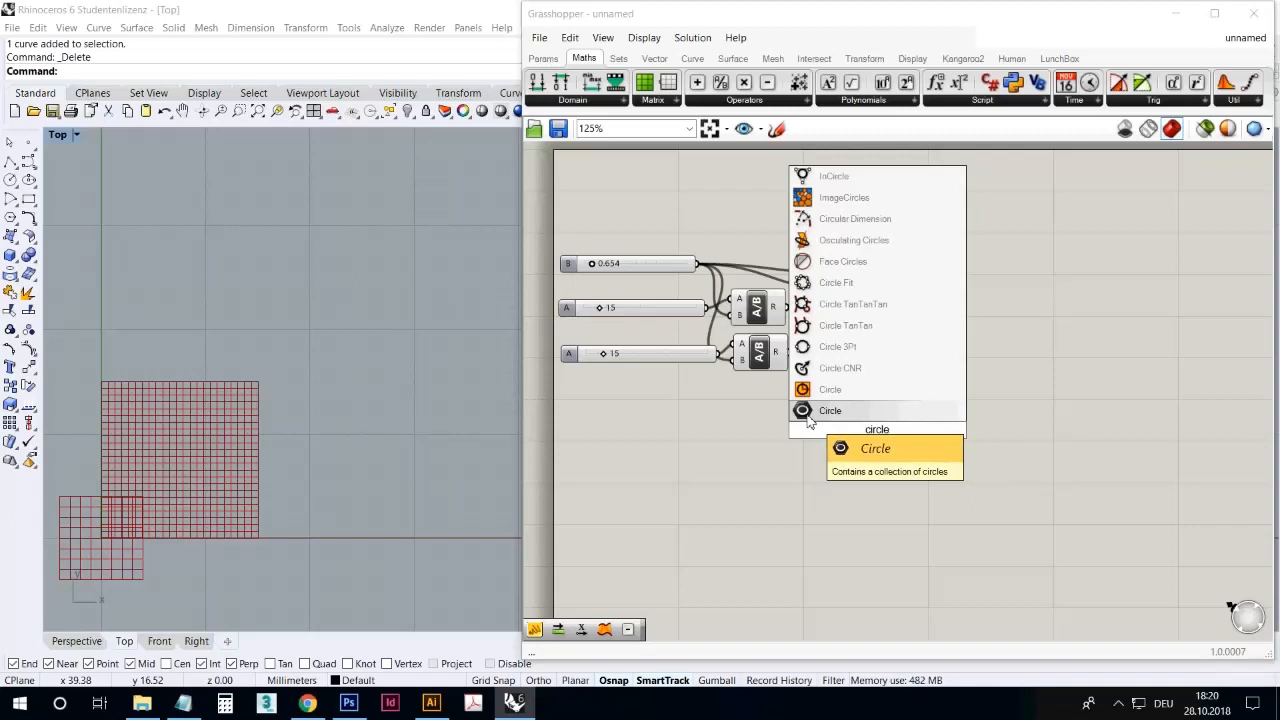
pyautogui.click(874, 390)
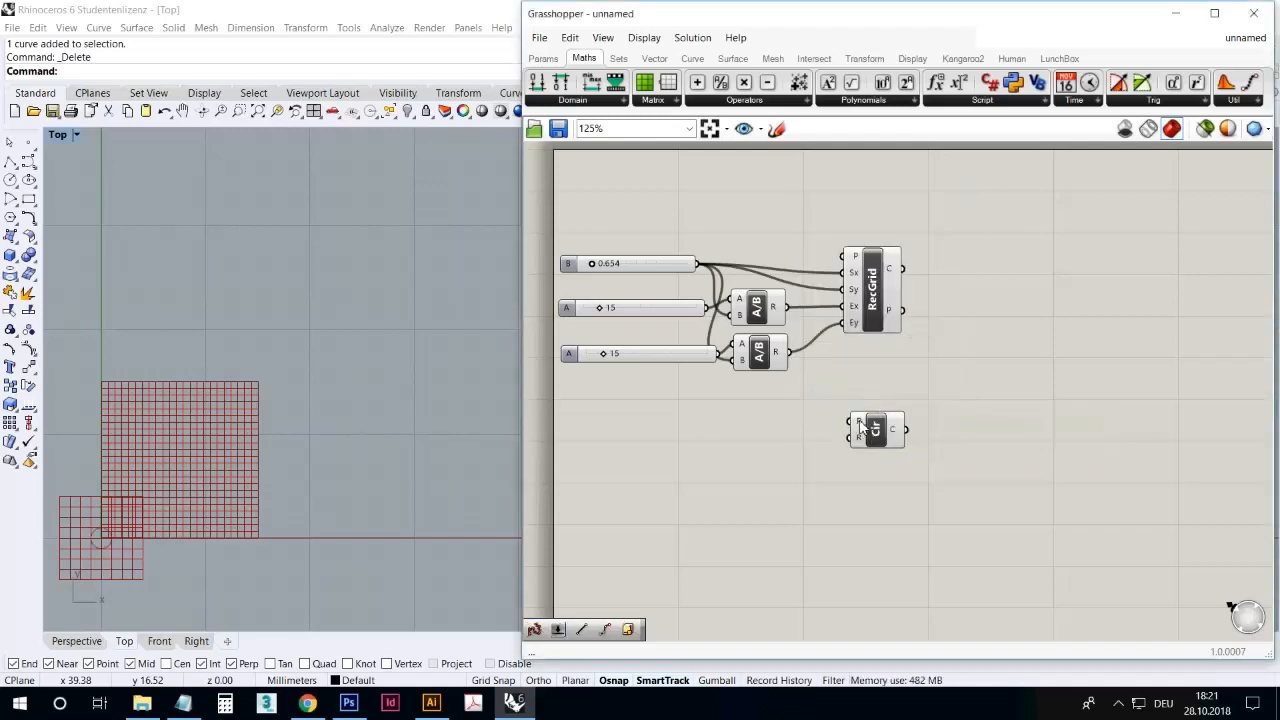
pyautogui.moveTo(864, 428); pyautogui.dragTo(1003, 310)
pyautogui.moveTo(894, 317)
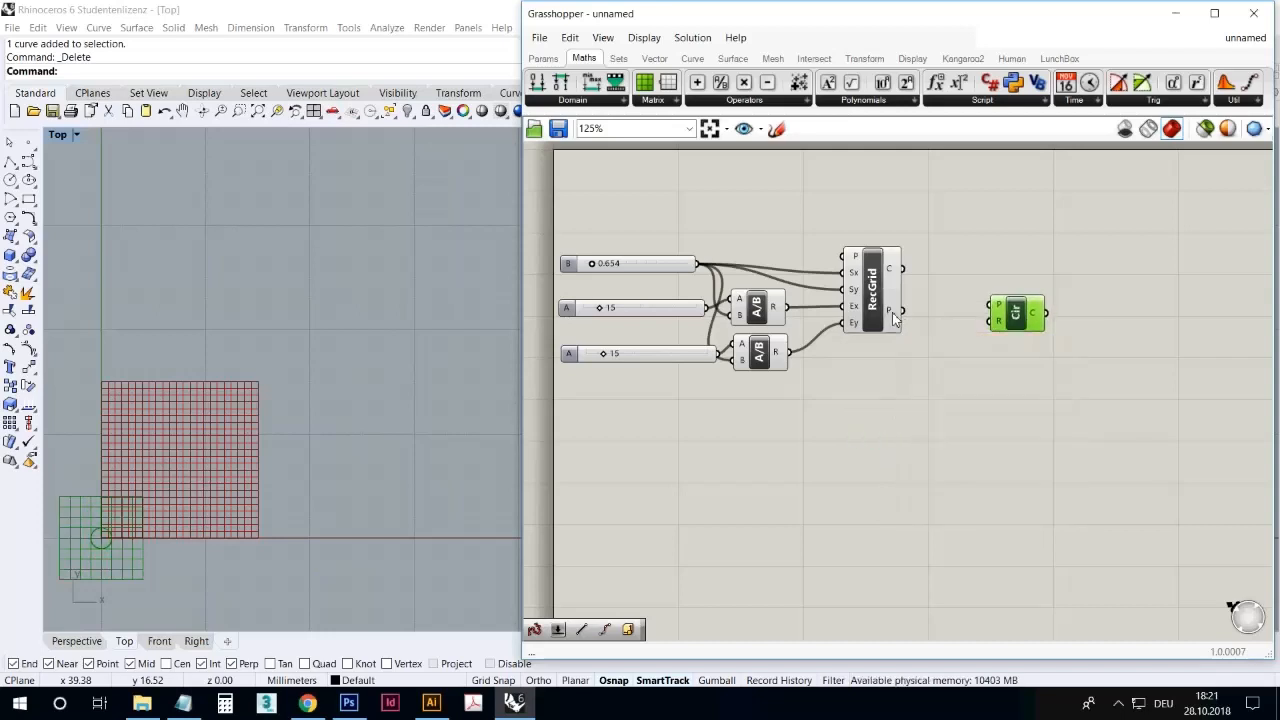
pyautogui.moveTo(894, 317); pyautogui.dragTo(1098, 322)
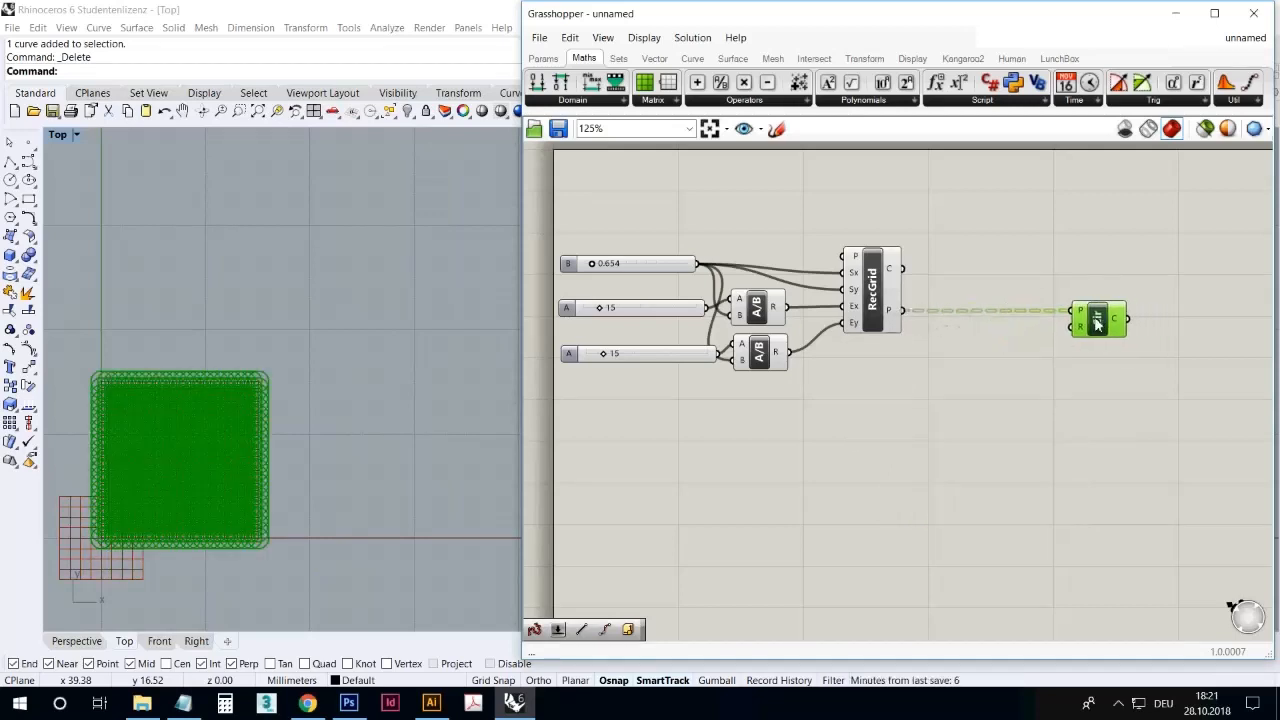
pyautogui.click(898, 486)
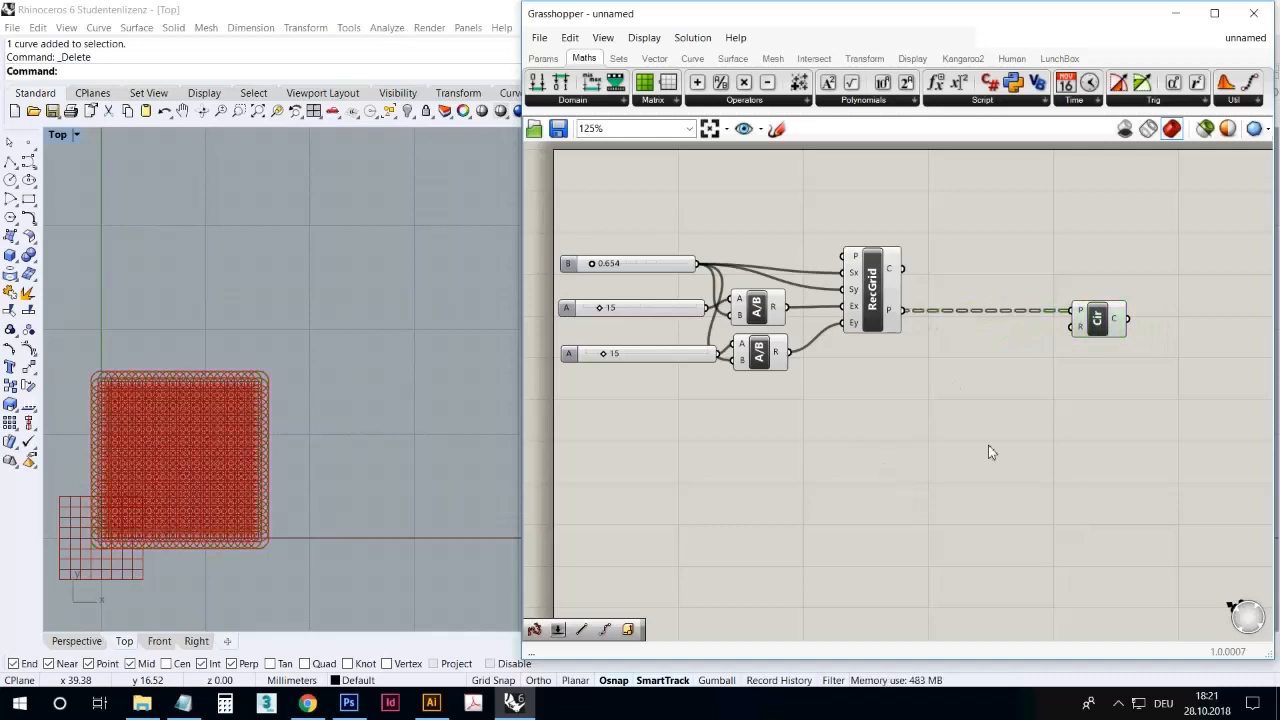
# - Turn off the viewport preview of the RecGrid component
pyautogui.click(1112, 312)
pyautogui.scroll(5, 423, 371)
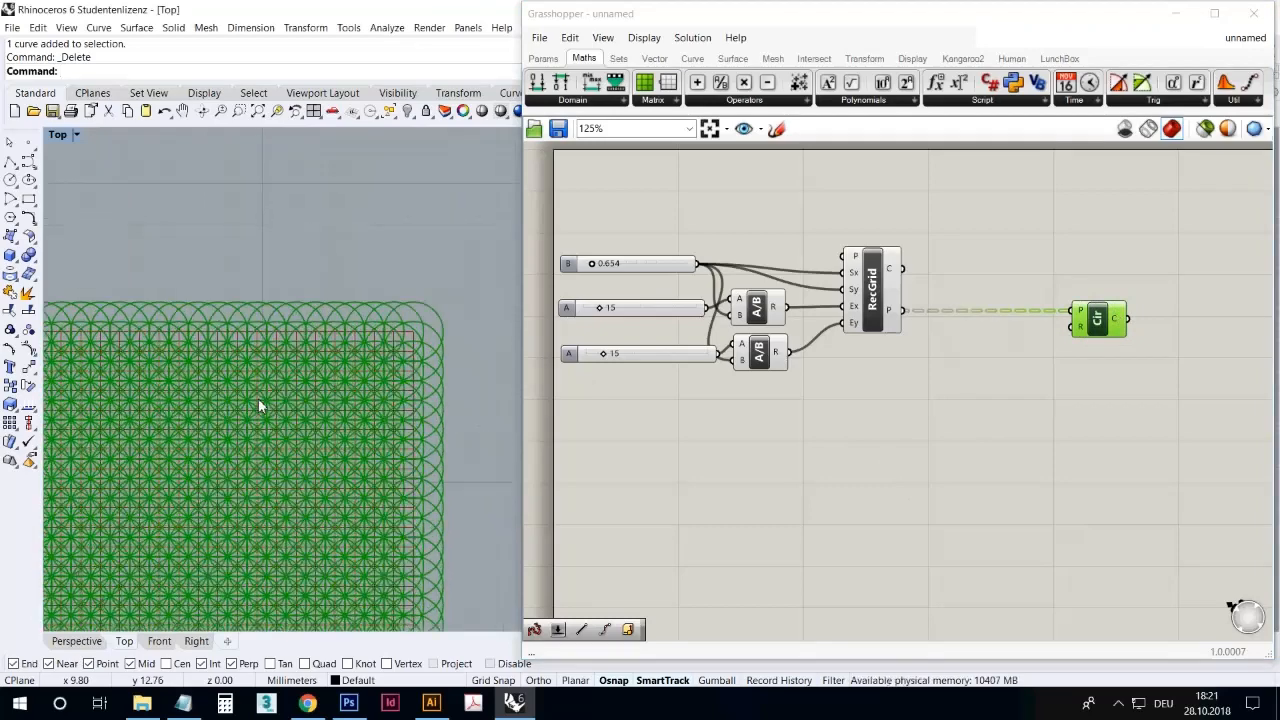
pyautogui.scroll(3, 425, 293)
pyautogui.scroll(-3, 406, 425)
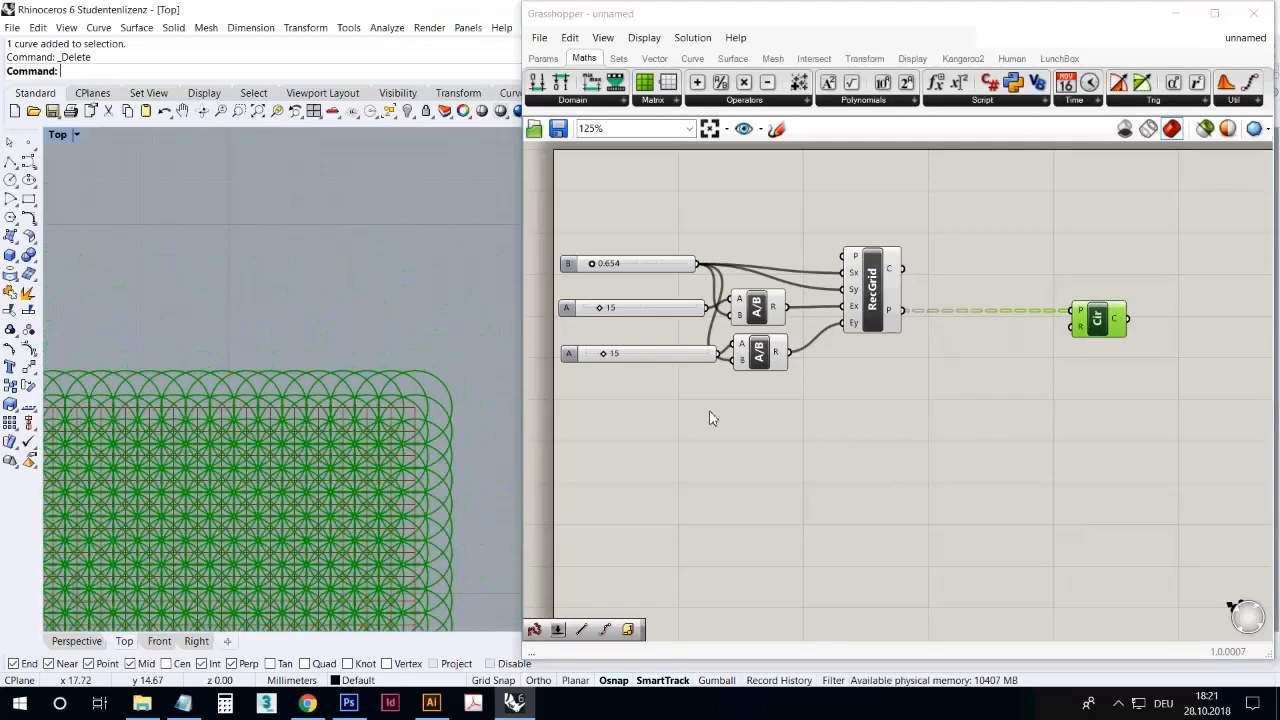
pyautogui.click(680, 491)
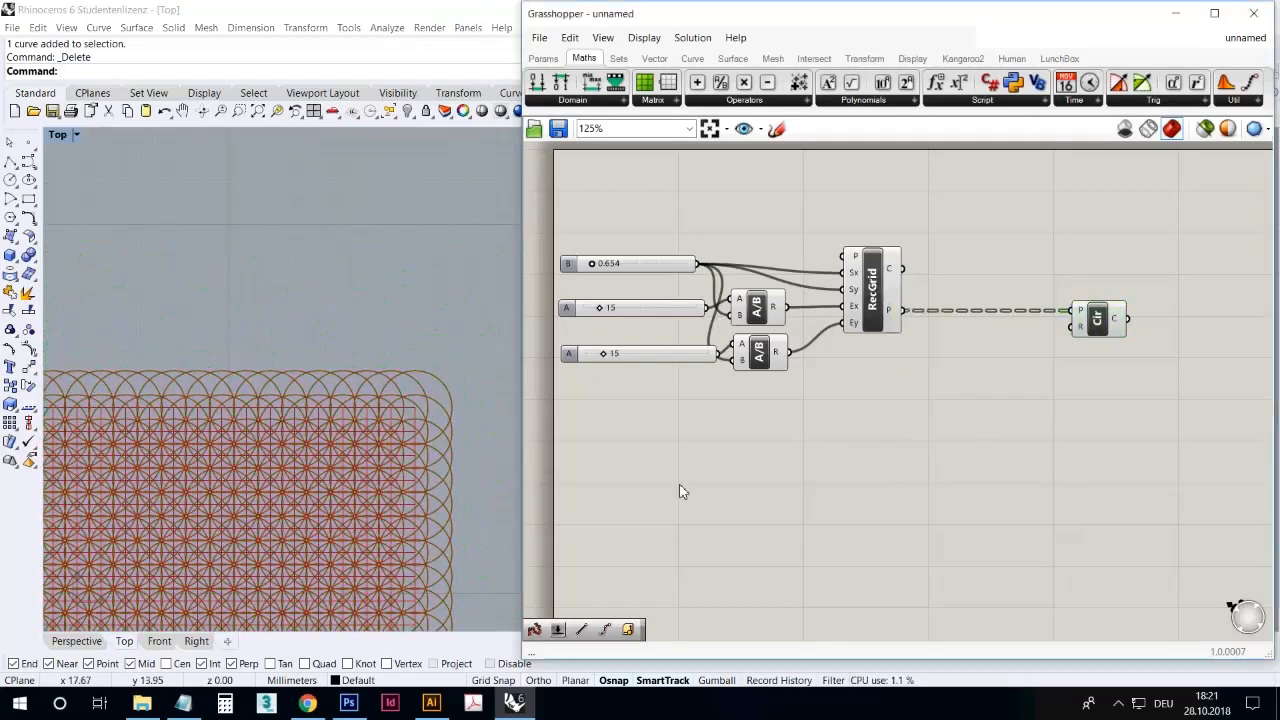
pyautogui.click(879, 318)
pyautogui.rightClick(884, 297)
pyautogui.click(905, 322)
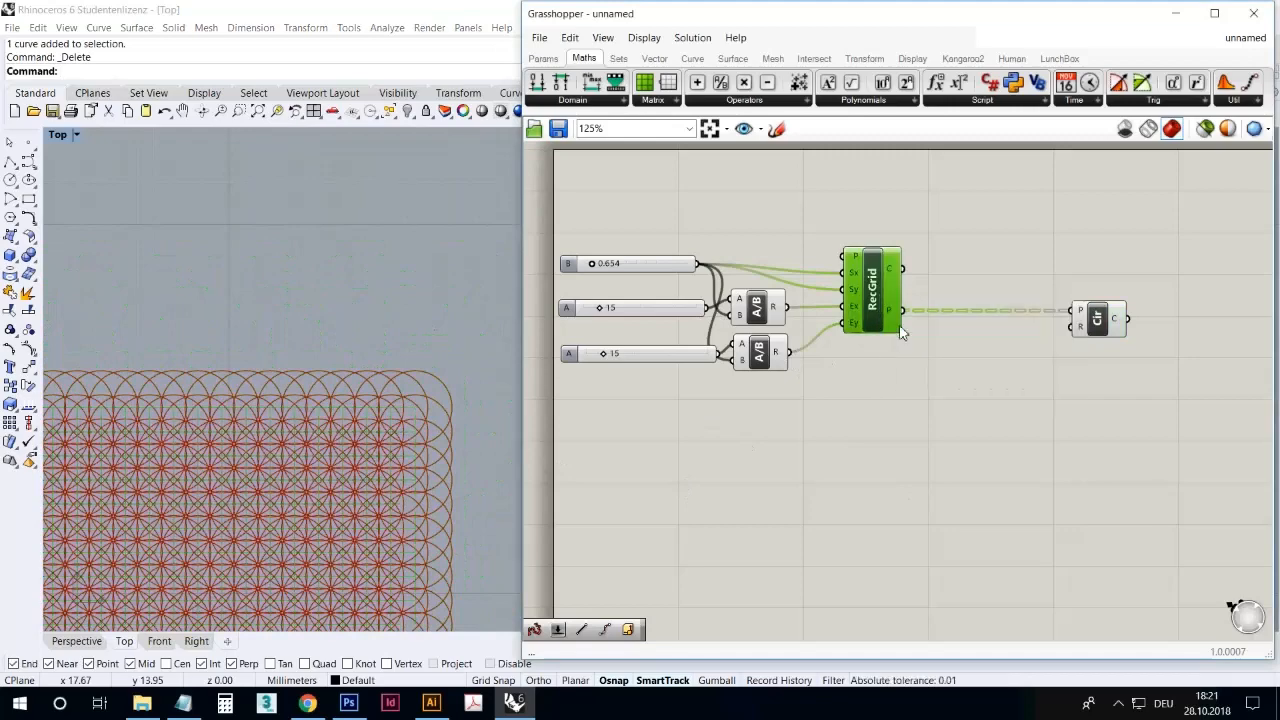
pyautogui.rightClick(876, 299)
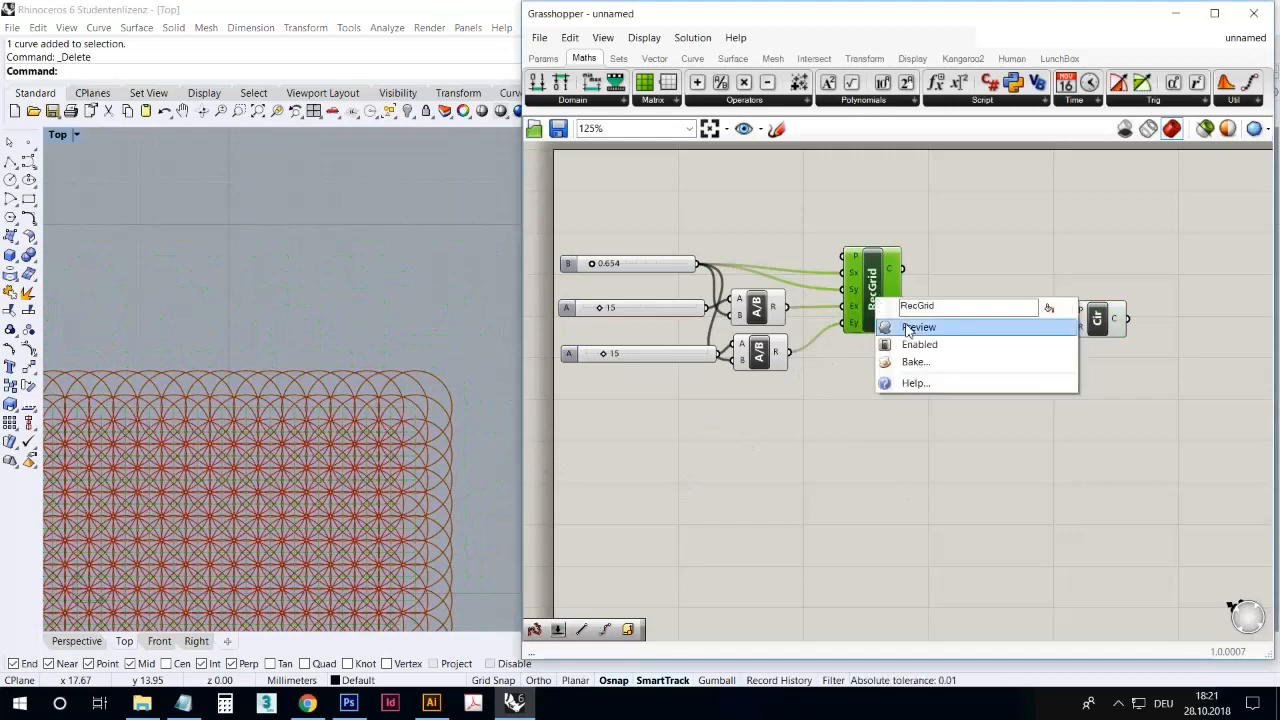
pyautogui.click(777, 438)
# - Examine the overlapping circle pattern in Rhino's Top view, both close up and as a whole
pyautogui.scroll(-3, 403, 417)
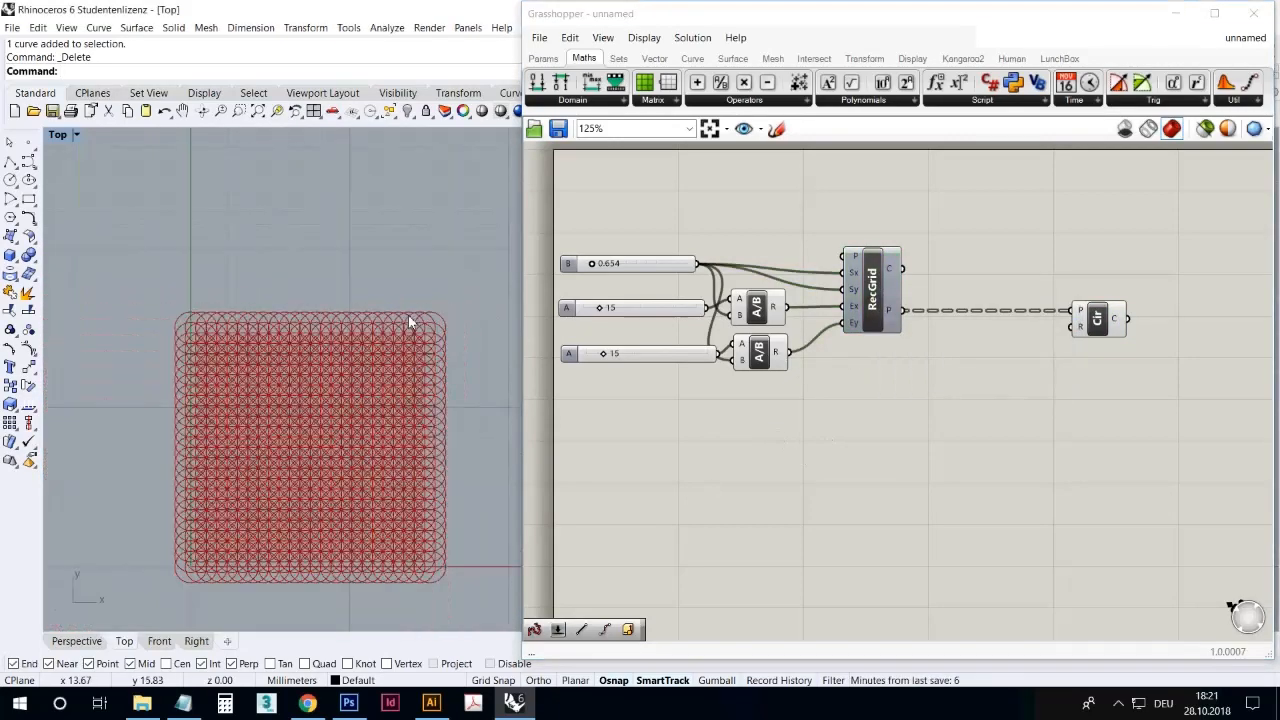
pyautogui.scroll(5, 304, 442)
pyautogui.scroll(2, 287, 453)
pyautogui.scroll(3, 280, 440)
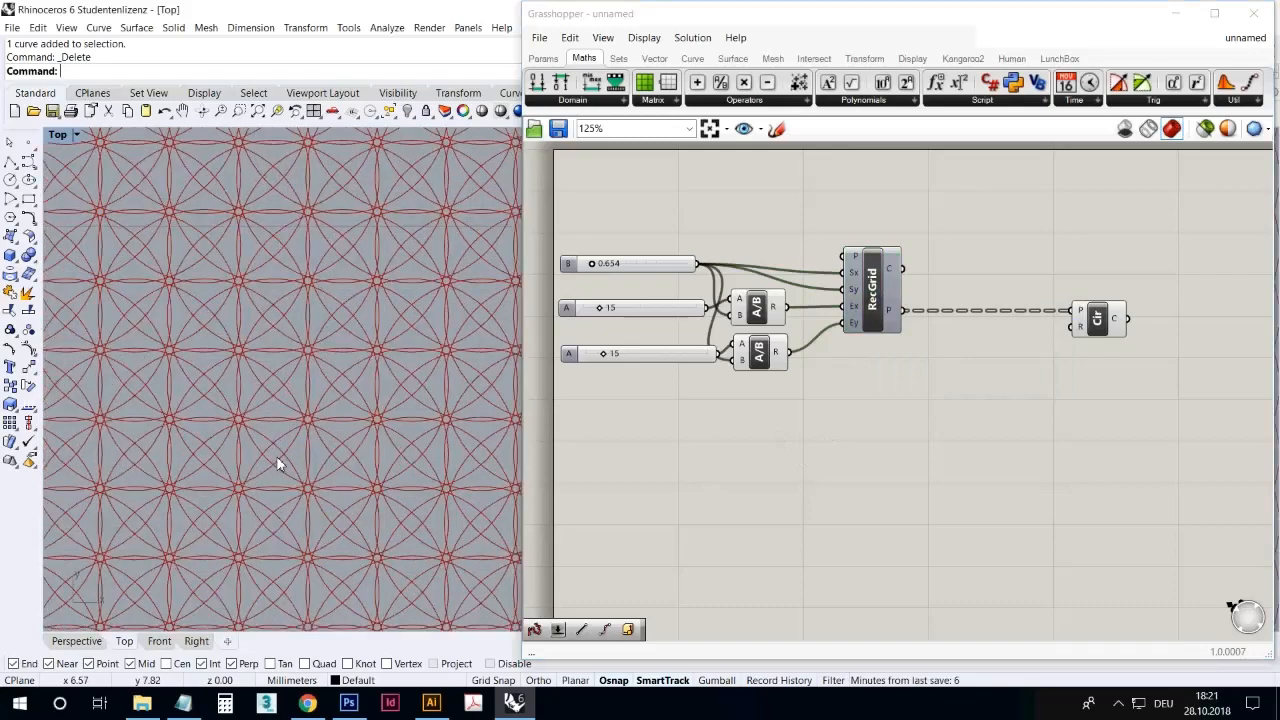
pyautogui.scroll(-6, 273, 426)
pyautogui.scroll(-2, 273, 426)
pyautogui.scroll(2, 267, 483)
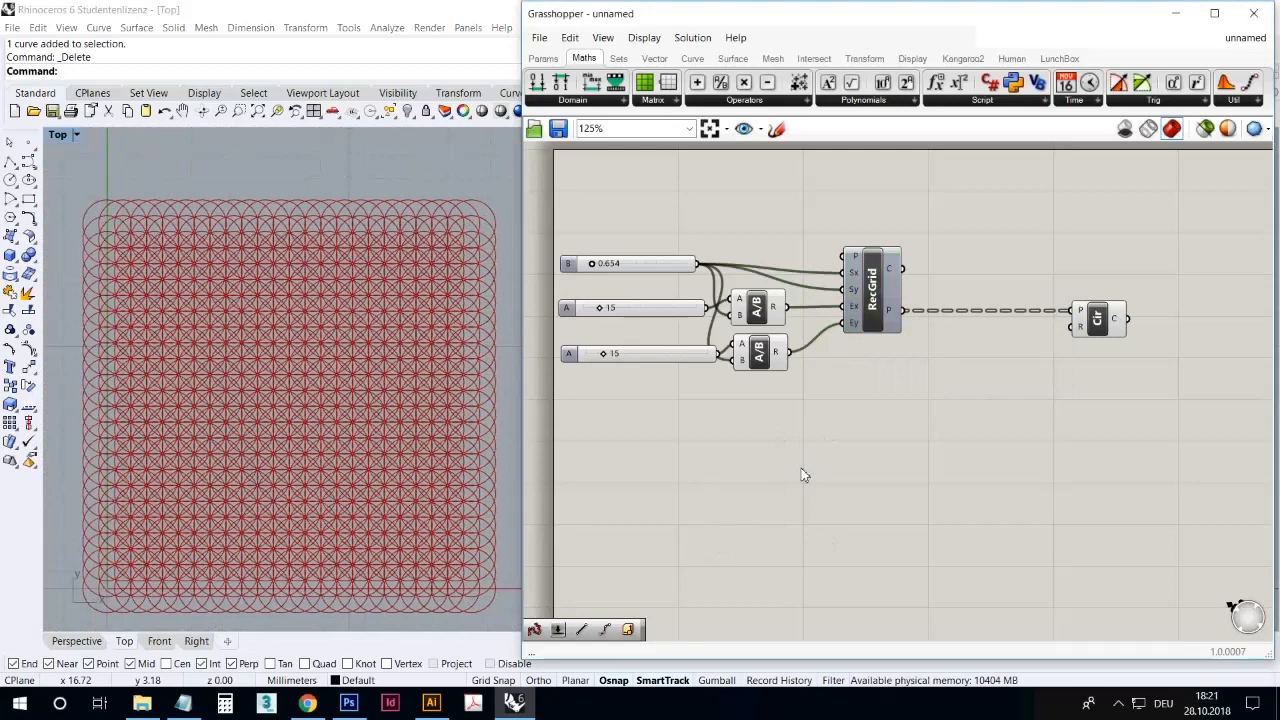
# - Add a Distance component between RecGrid and Circle and connect RecGrid's points output to its A input
pyautogui.doubleClick(886, 447)
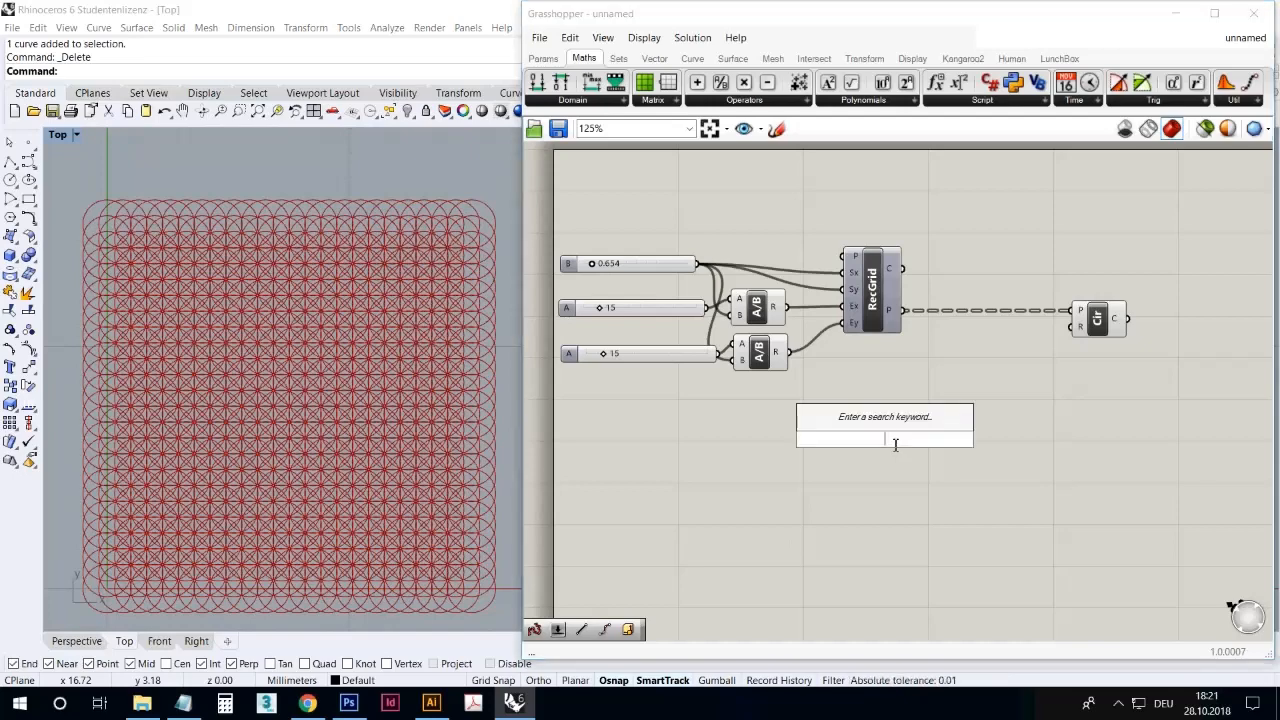
pyautogui.write('distan')
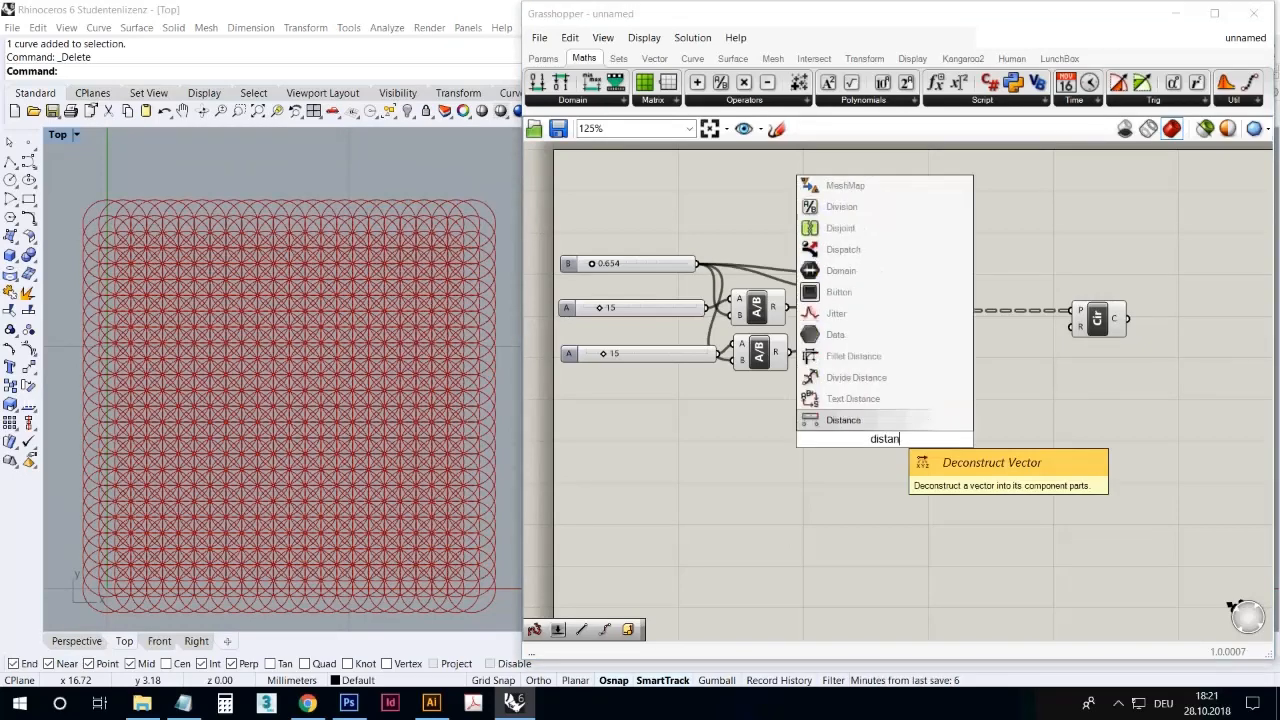
pyautogui.click(894, 424)
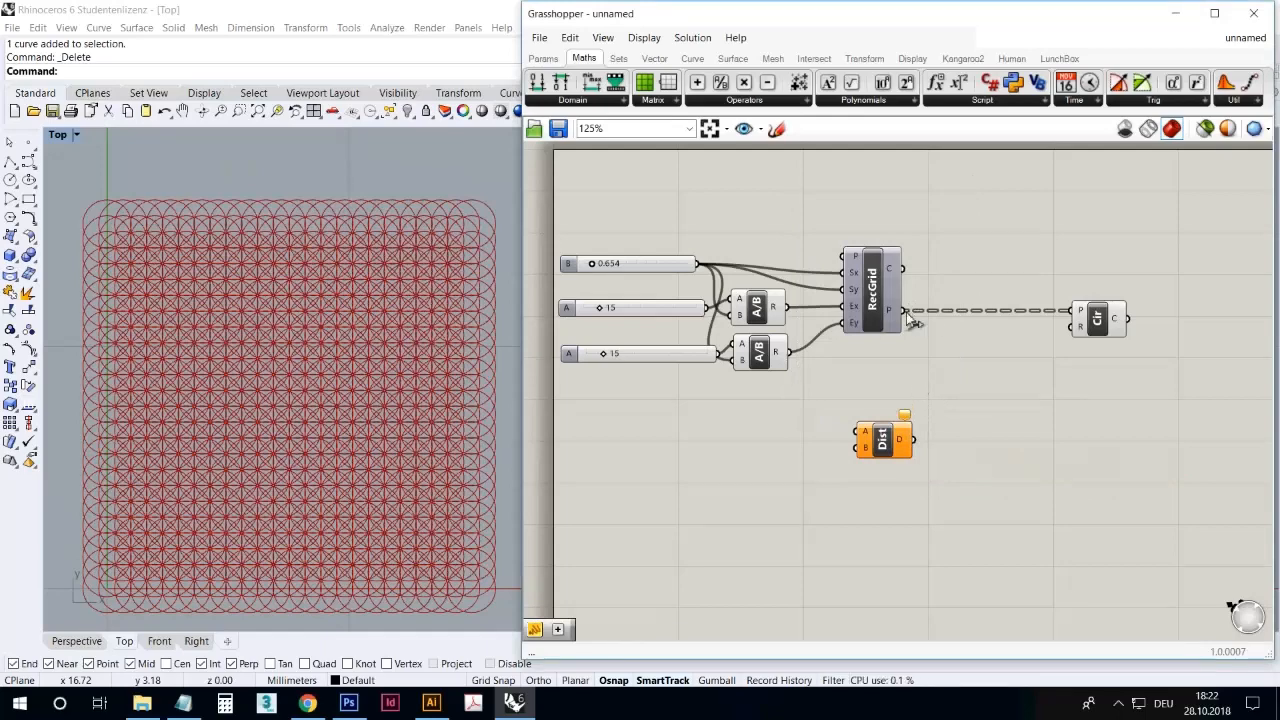
pyautogui.moveTo(904, 311); pyautogui.dragTo(978, 398)
# - Draw three separate point objects below the circle grid in Rhino's Top view
pyautogui.moveTo(436, 442); pyautogui.dragTo(442, 392, button='right')
pyautogui.scroll(-6, 363, 350)
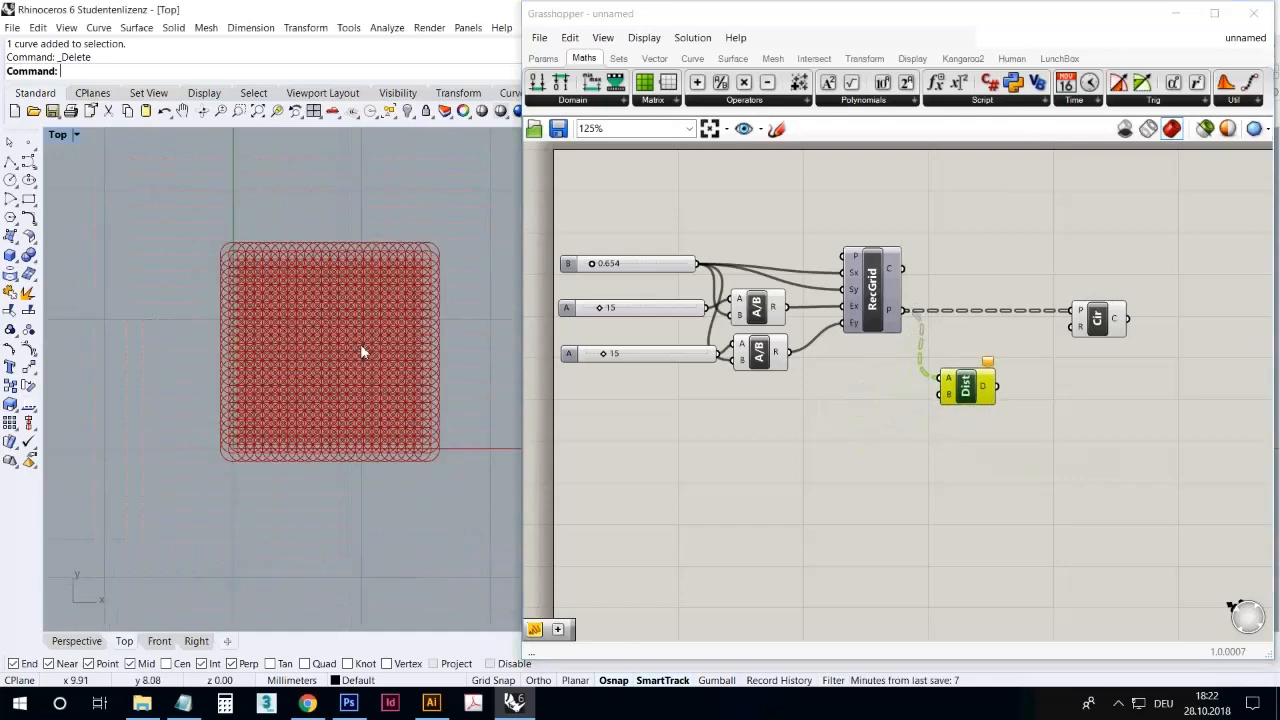
pyautogui.click(28, 143)
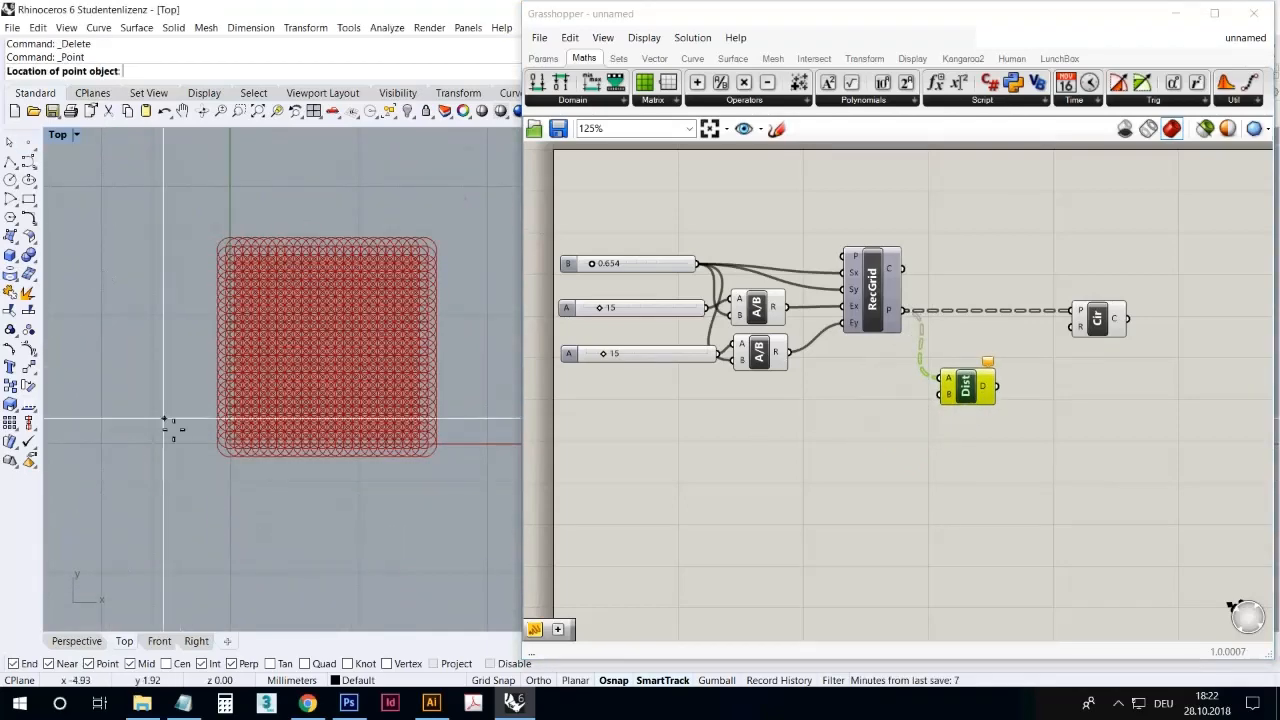
pyautogui.click(167, 468)
pyautogui.rightClick(324, 520)
pyautogui.click(354, 503)
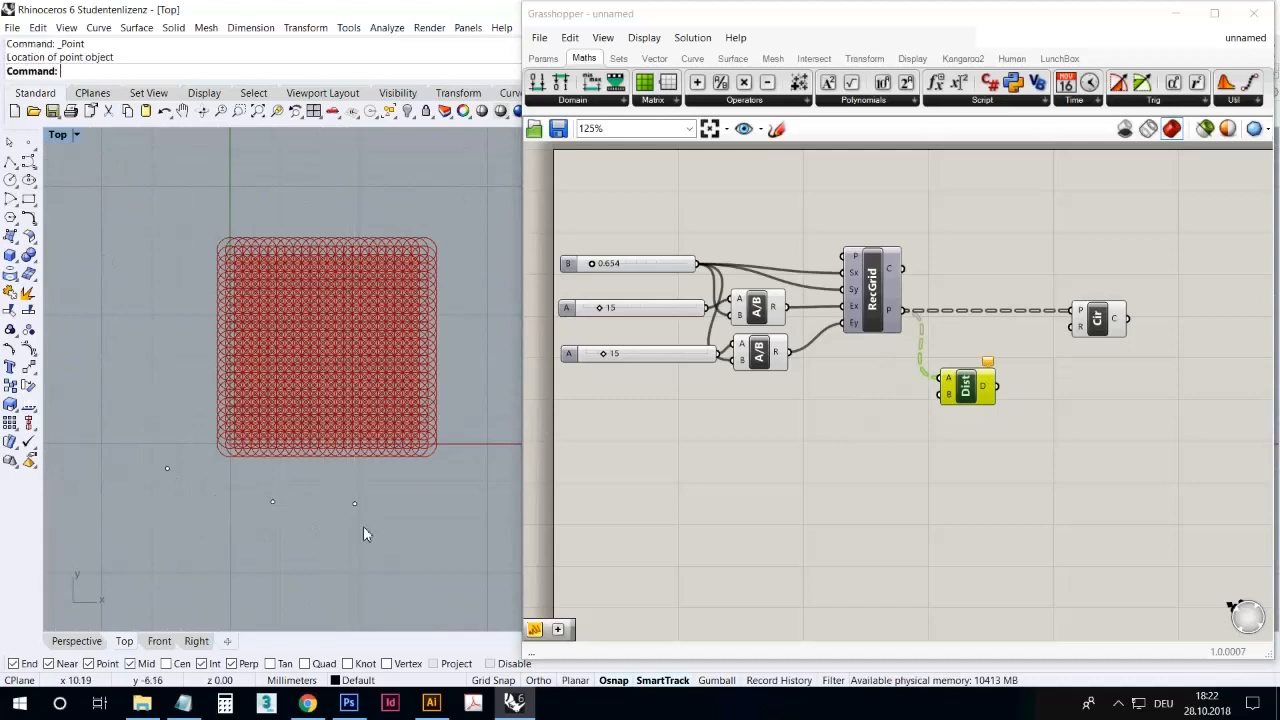
# - Place a Point parameter below the Division components and reference the three Rhino points in it with Set Multiple Points
pyautogui.click(543, 58)
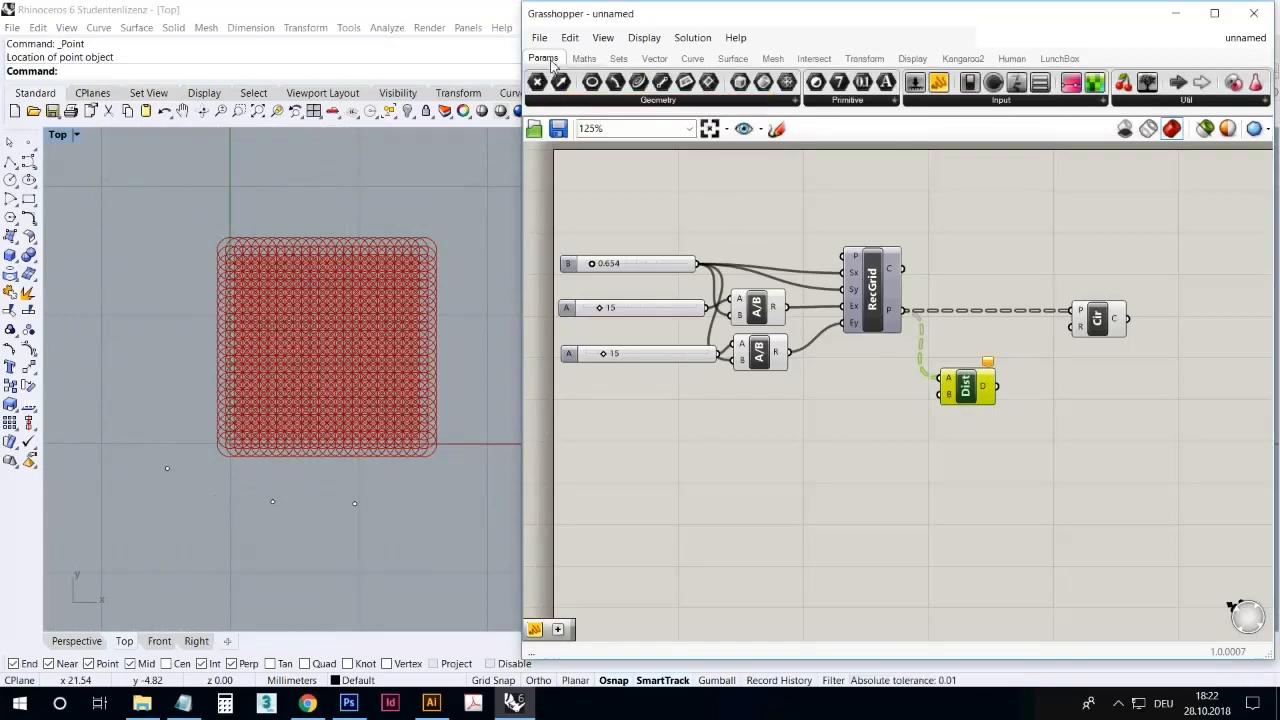
pyautogui.moveTo(540, 84); pyautogui.dragTo(818, 424)
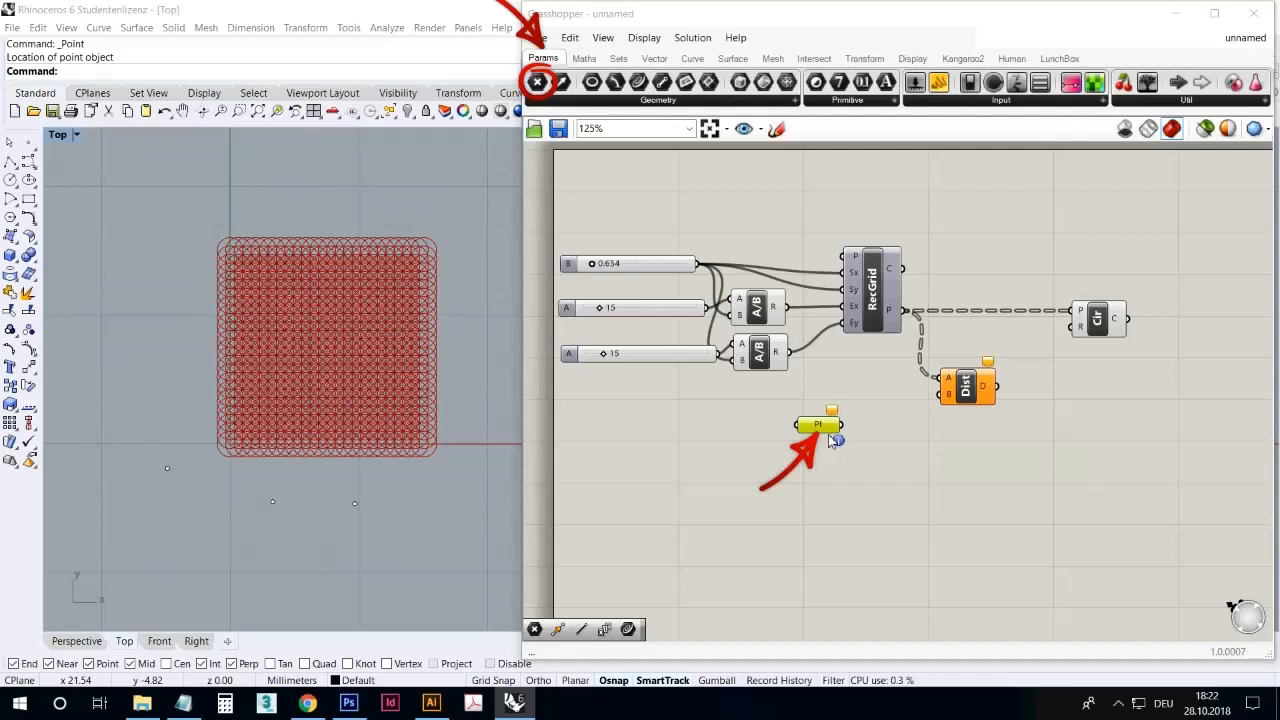
pyautogui.rightClick(823, 431)
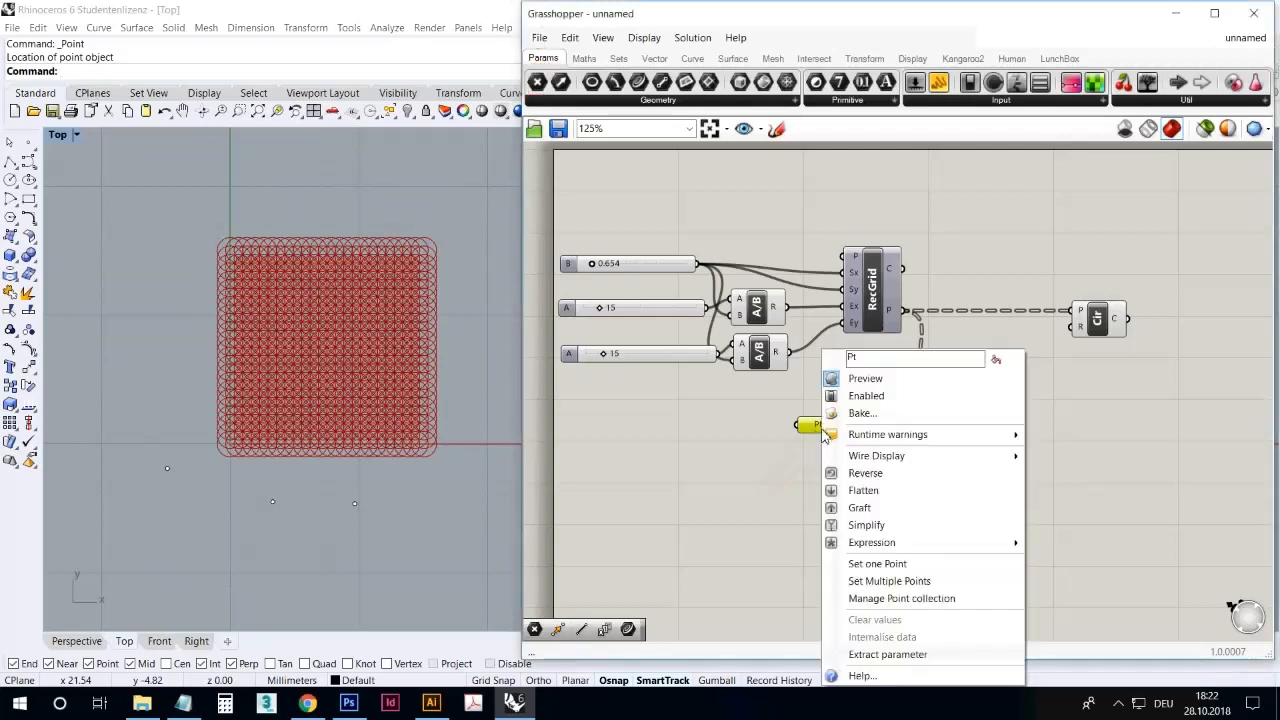
pyautogui.click(895, 587)
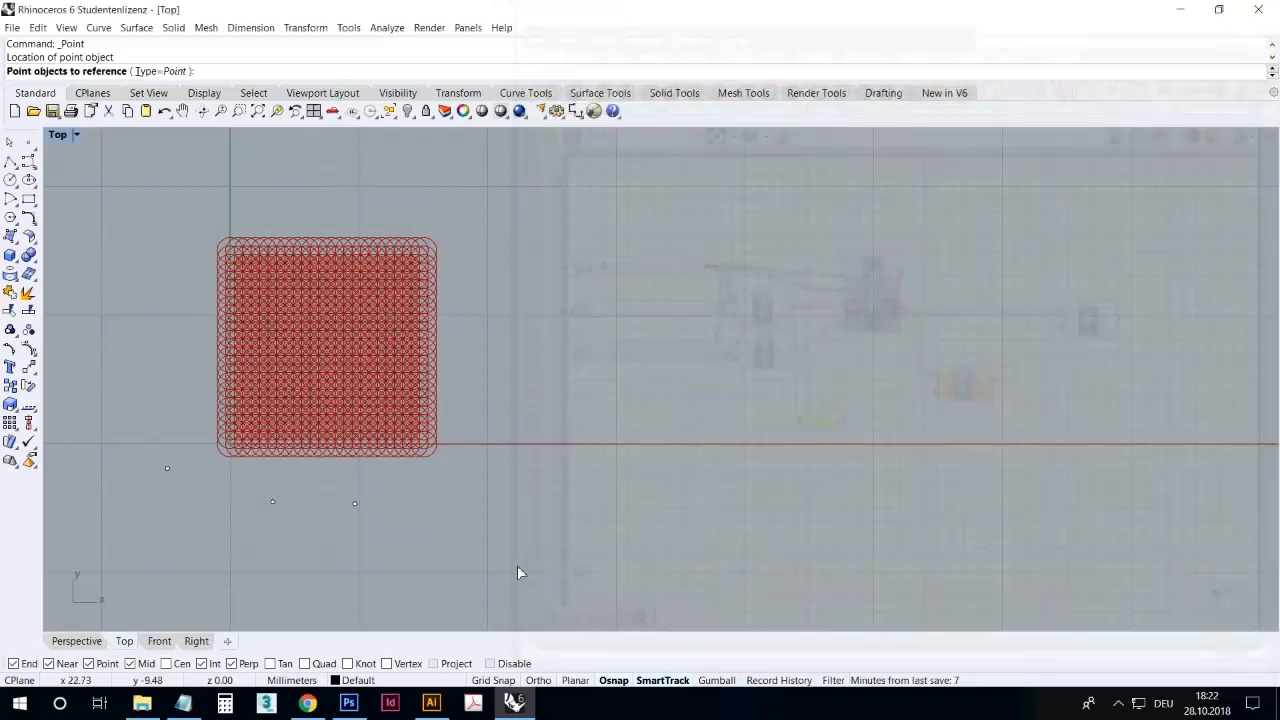
pyautogui.moveTo(438, 538); pyautogui.dragTo(134, 375)
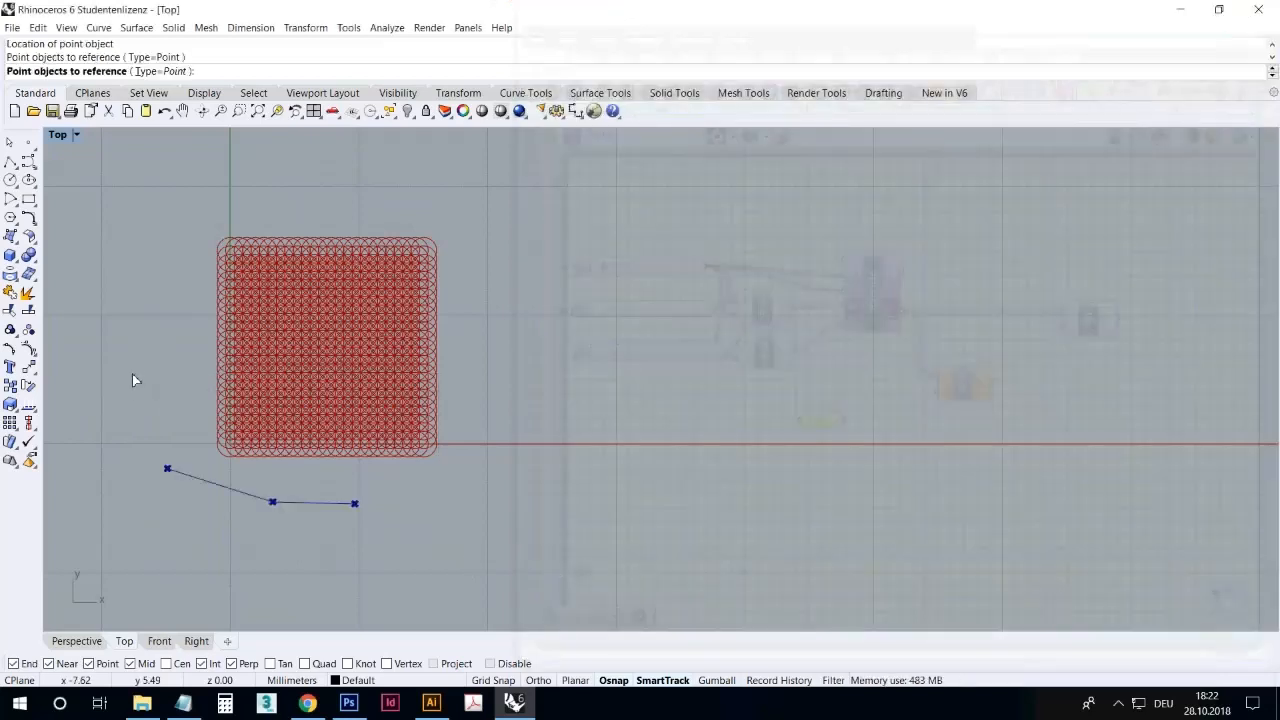
pyautogui.press('Return')
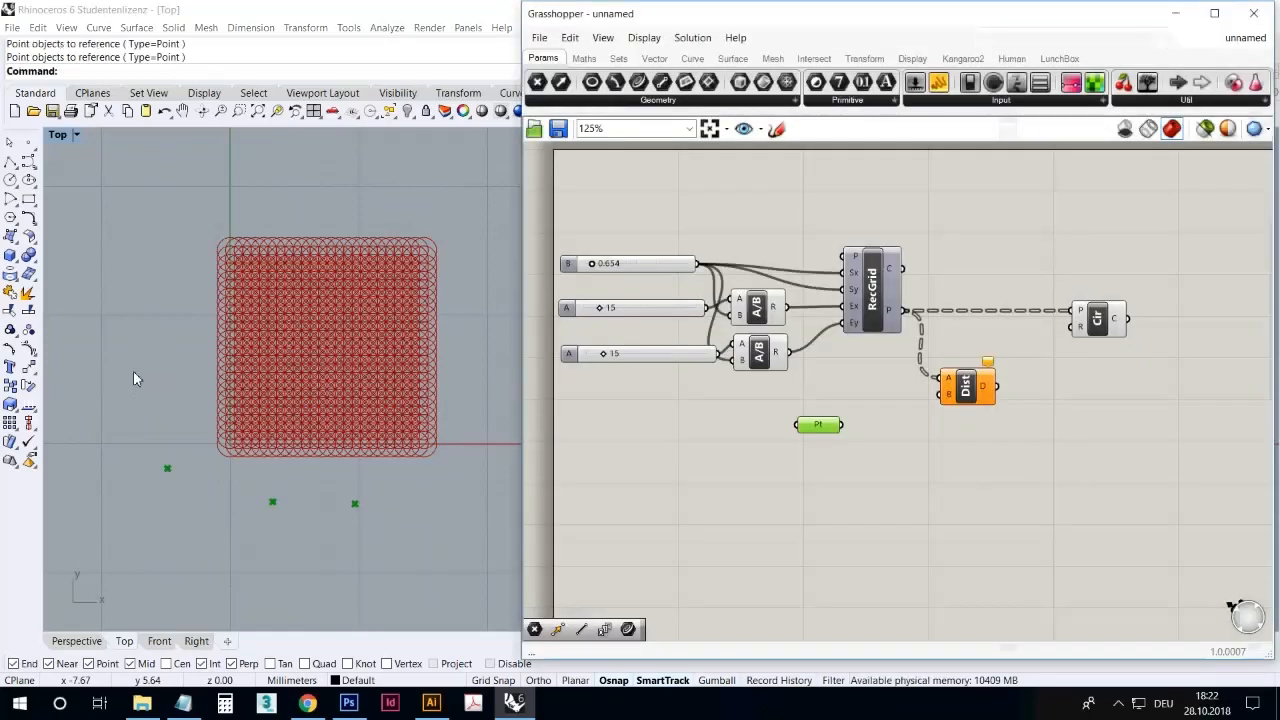
# - Wire the Point parameter into Distance's B input and Distance's D output into Circle's R input
pyautogui.moveTo(842, 424); pyautogui.dragTo(943, 394)
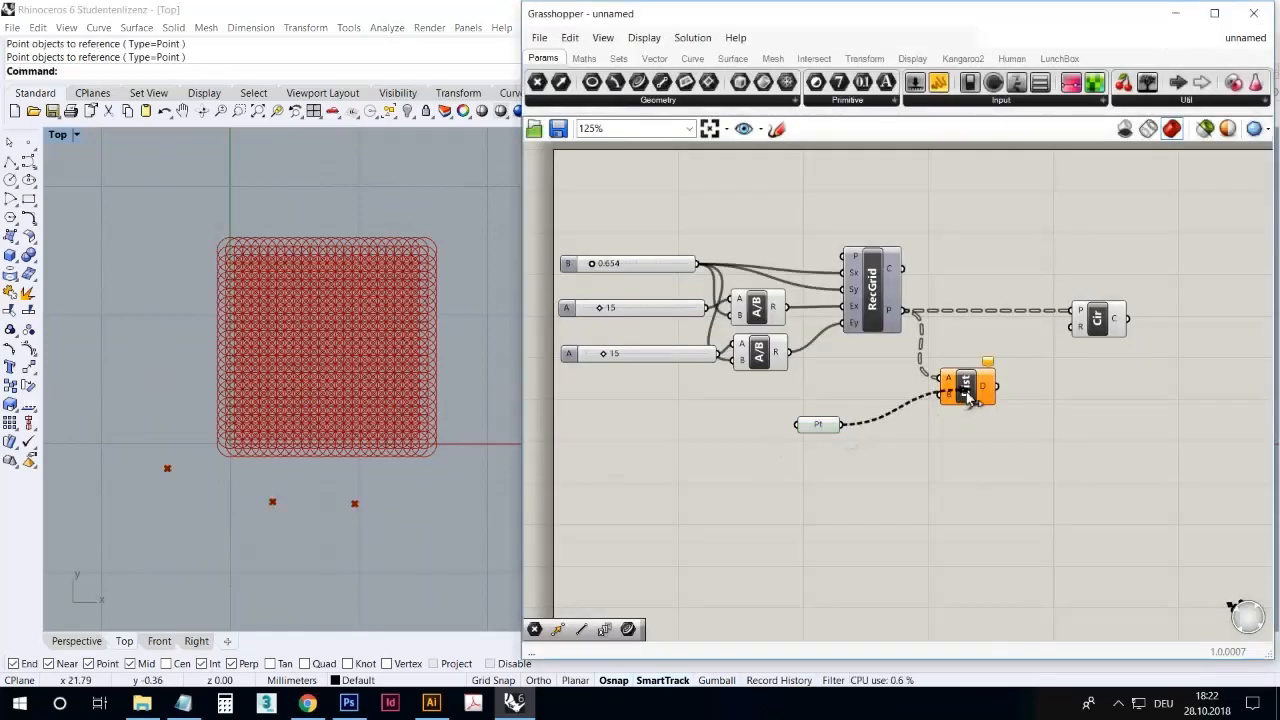
pyautogui.moveTo(826, 431); pyautogui.dragTo(886, 435)
pyautogui.click(922, 450)
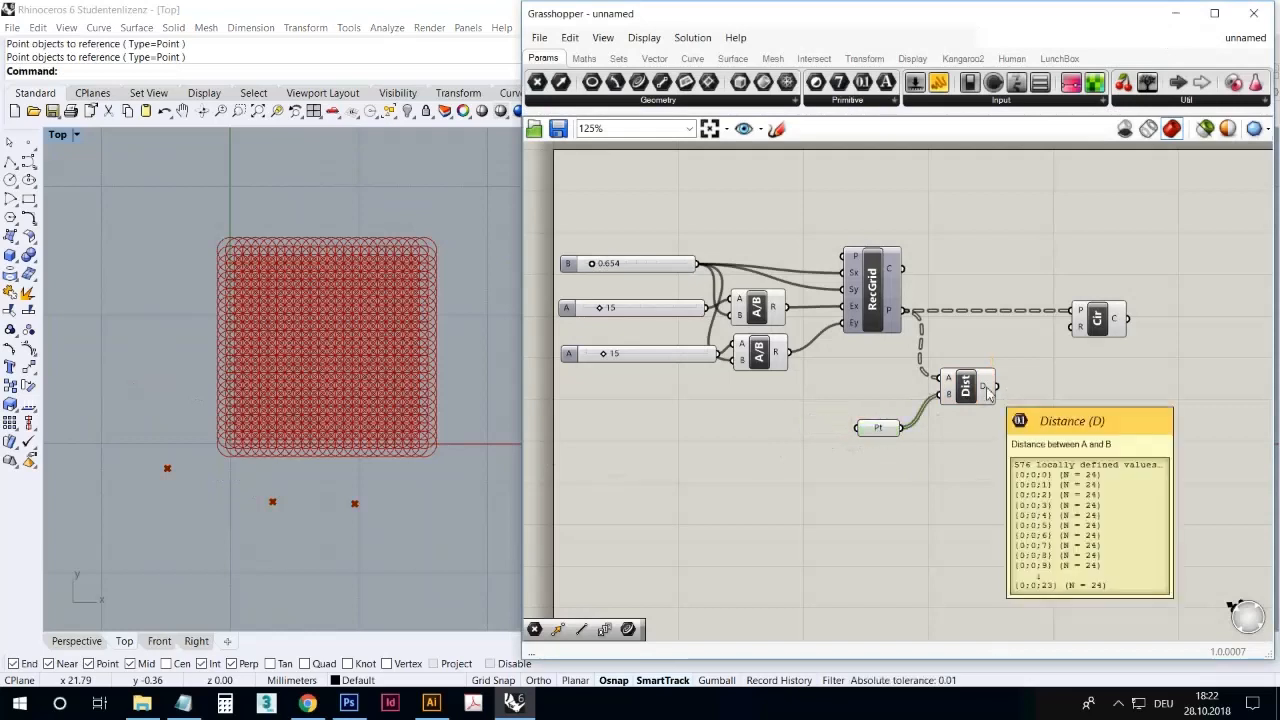
pyautogui.moveTo(971, 466); pyautogui.dragTo(924, 466, button='right')
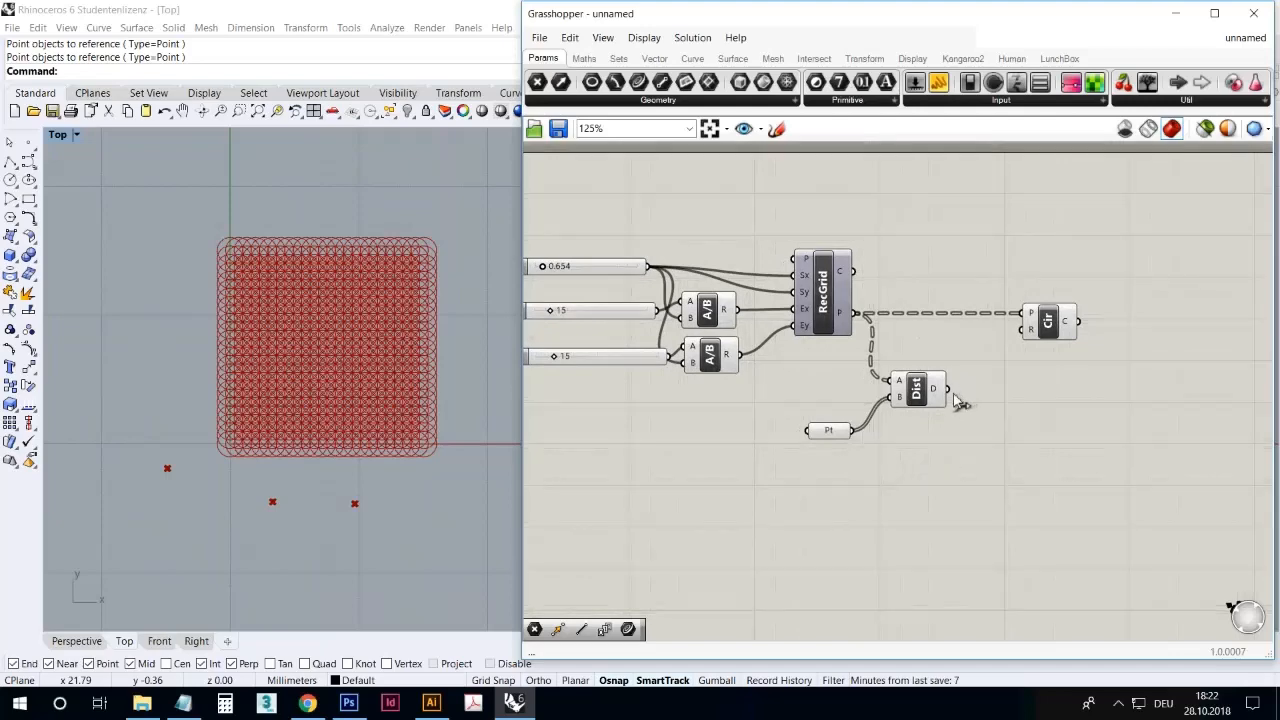
pyautogui.moveTo(955, 398); pyautogui.dragTo(1024, 334)
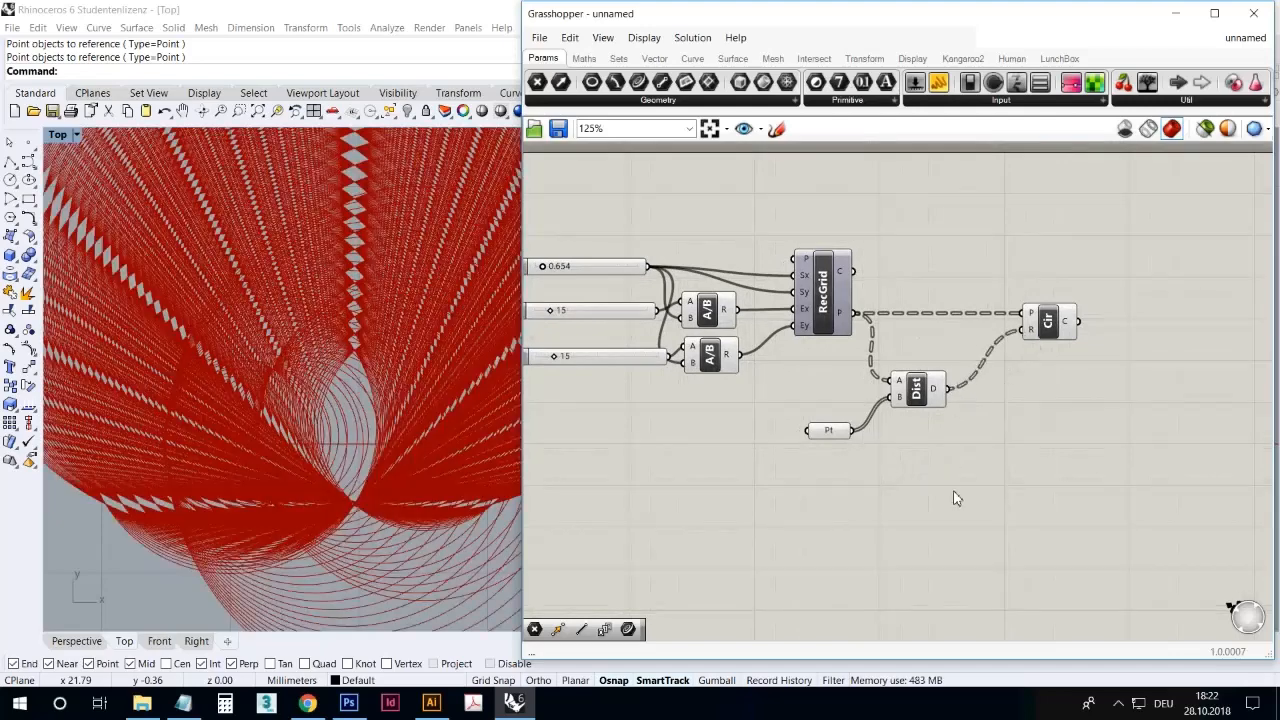
# - Select the three attractor points below the grid in Rhino's Top view and move them together slightly away from the grid
pyautogui.scroll(-5, 330, 407)
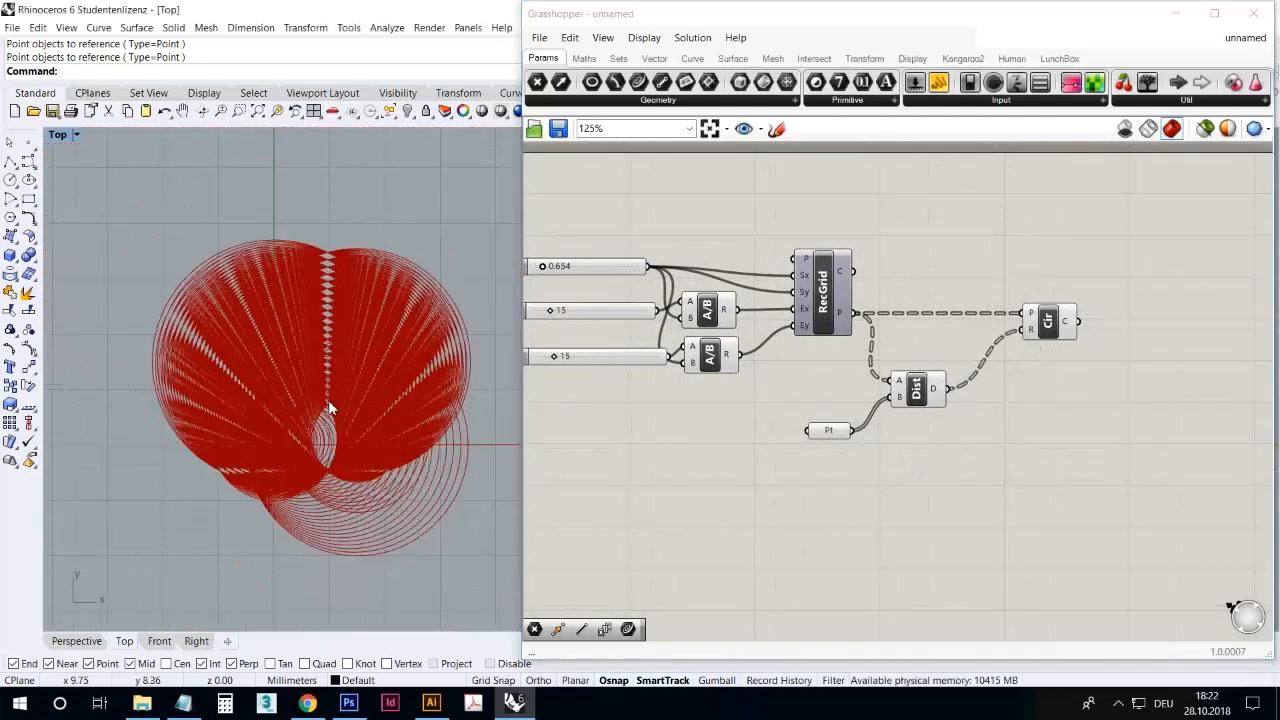
pyautogui.scroll(5, 306, 449)
pyautogui.scroll(-2, 320, 450)
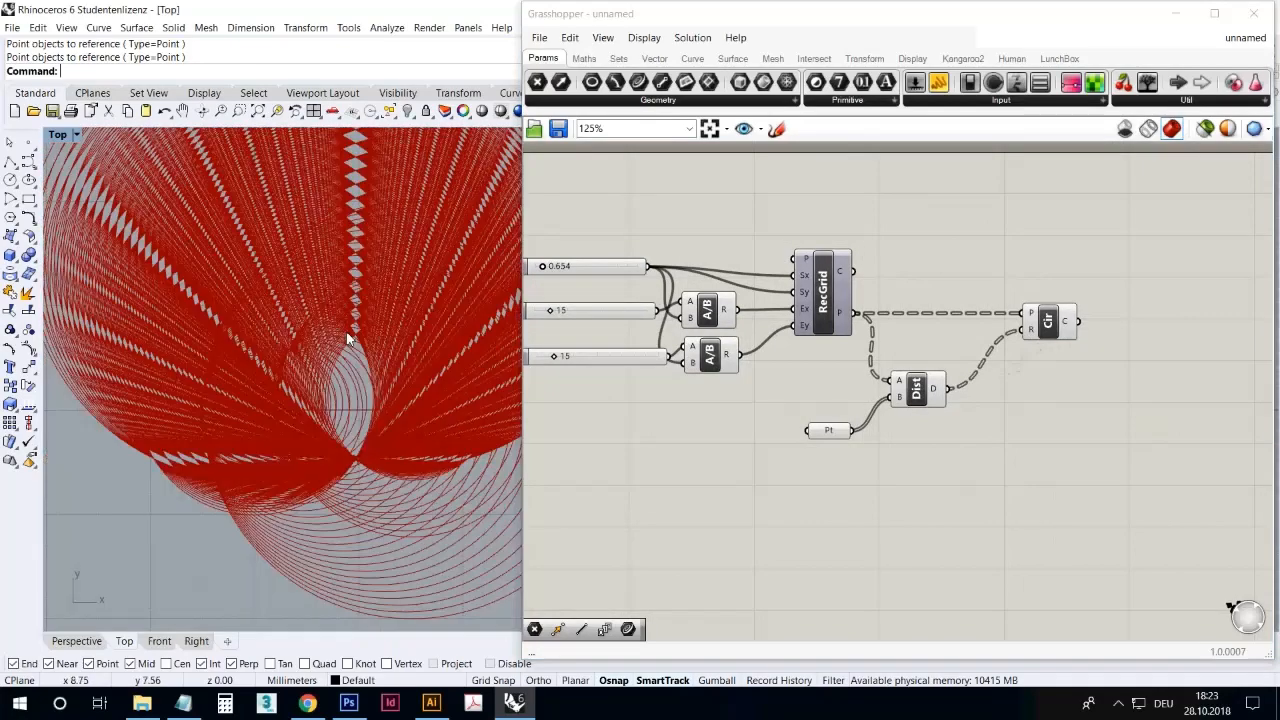
pyautogui.moveTo(370, 488); pyautogui.dragTo(197, 394)
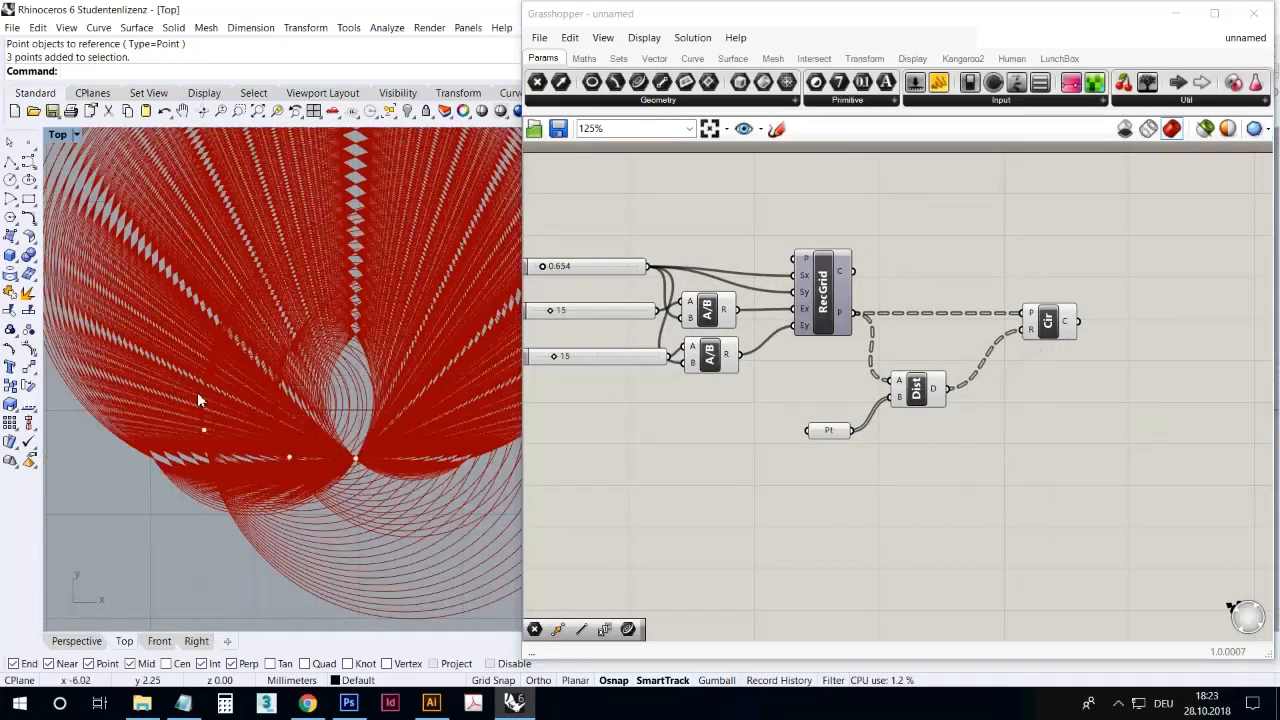
pyautogui.moveTo(289, 459)
pyautogui.mouseDown()
pyautogui.moveTo(203, 566)
pyautogui.moveTo(192, 482)
pyautogui.moveTo(164, 602)
pyautogui.moveTo(257, 530)
pyautogui.moveTo(286, 466)
pyautogui.moveTo(292, 379)
pyautogui.moveTo(266, 467)
pyautogui.mouseUp()
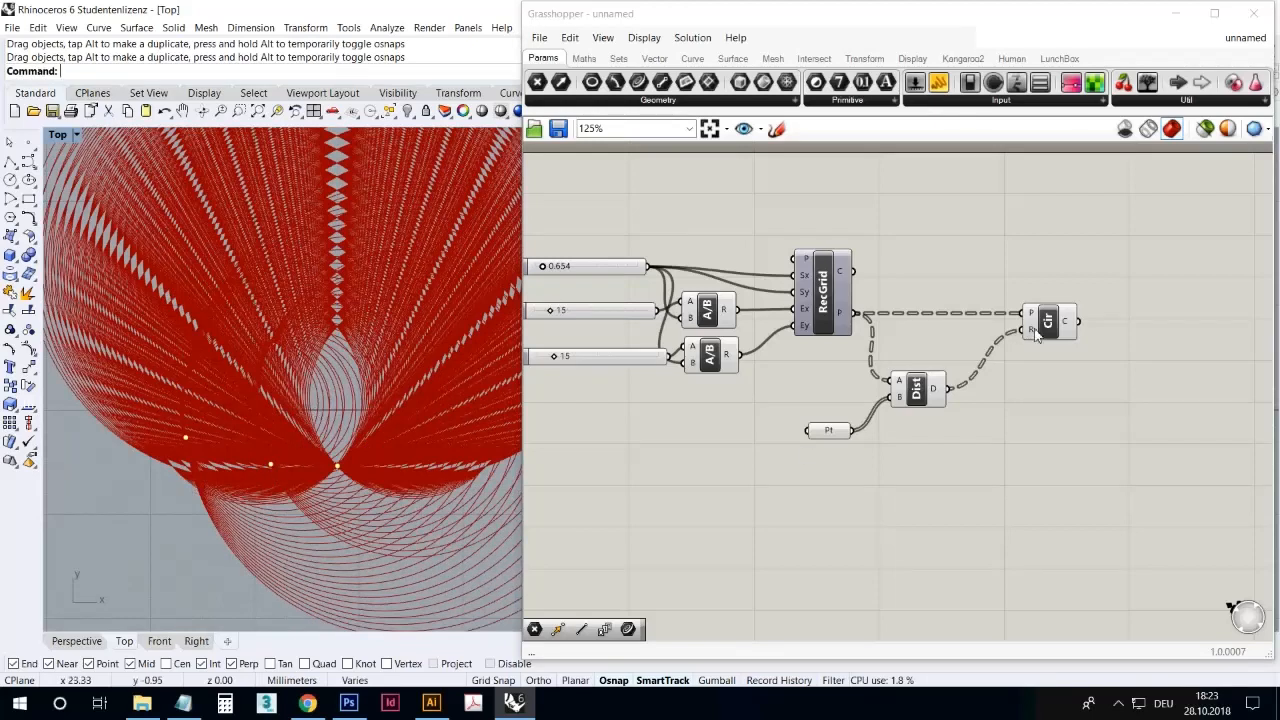
# - Disconnect the wire between Distance's D output and Circle's R input
pyautogui.moveTo(1037, 335)
pyautogui.click(1118, 703)
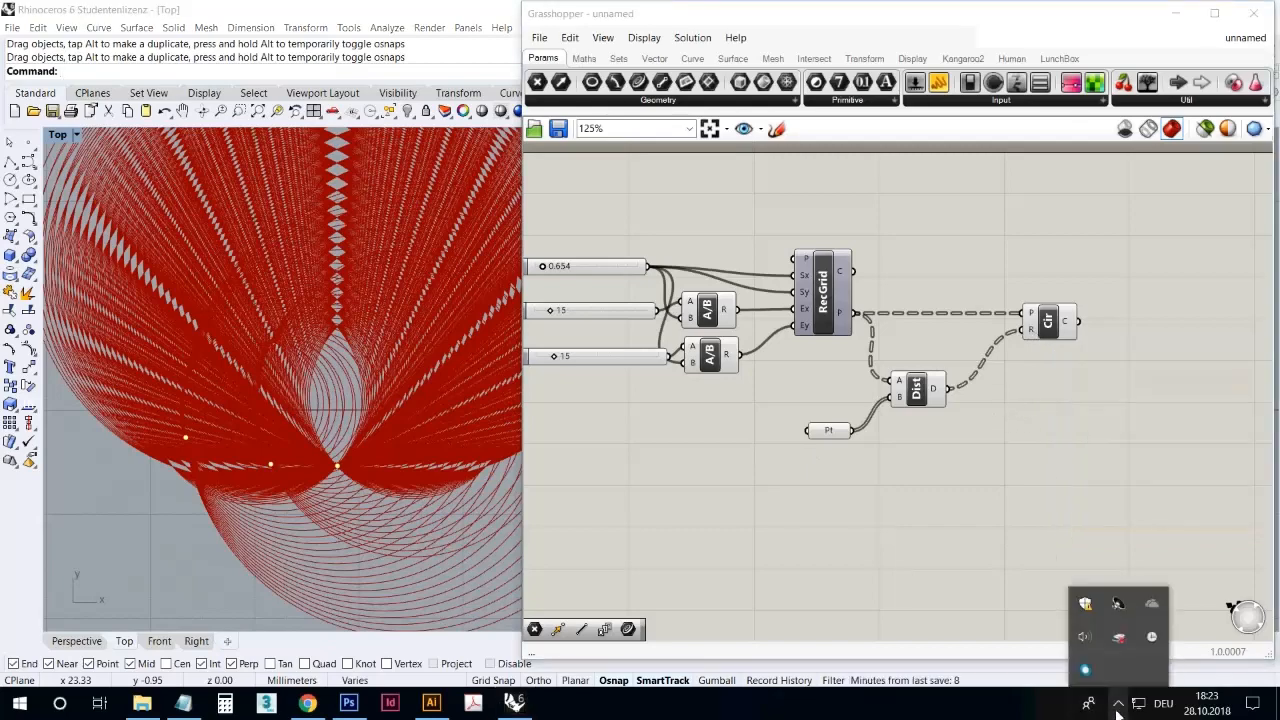
pyautogui.click(1026, 548)
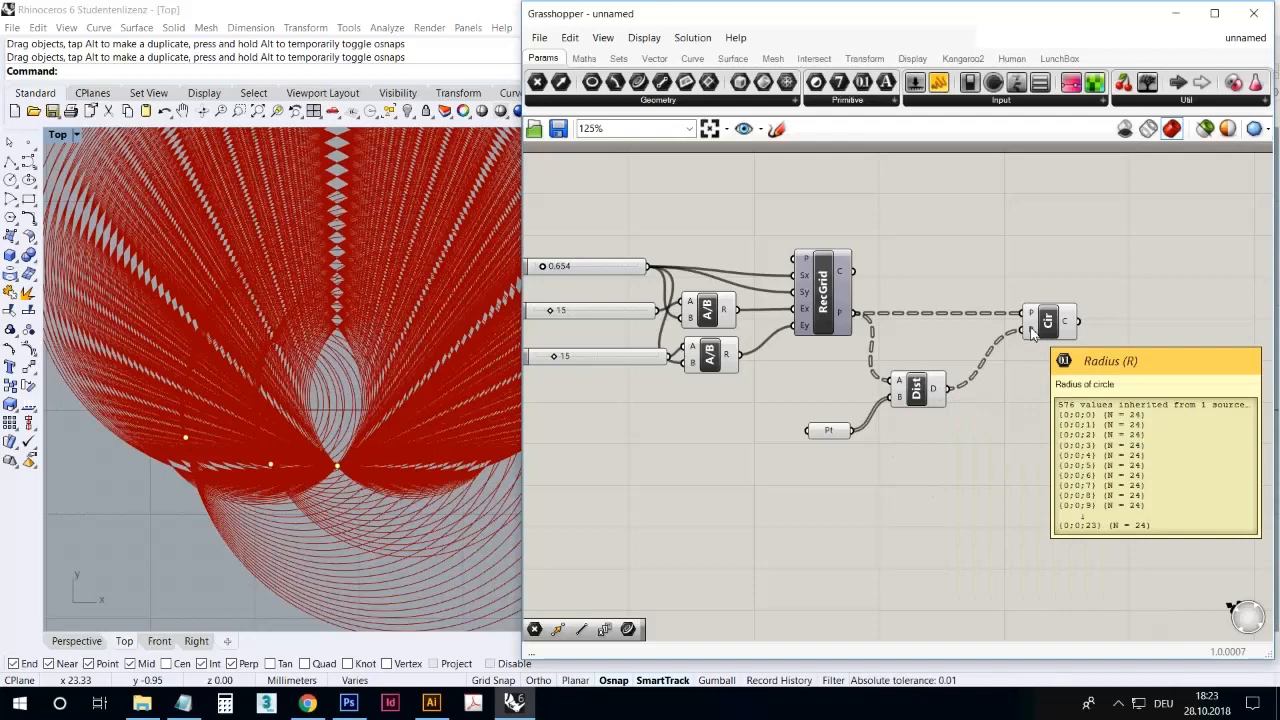
pyautogui.keyDown('ctrl'); pyautogui.moveTo(1033, 333); pyautogui.dragTo(958, 441); pyautogui.keyUp('ctrl')
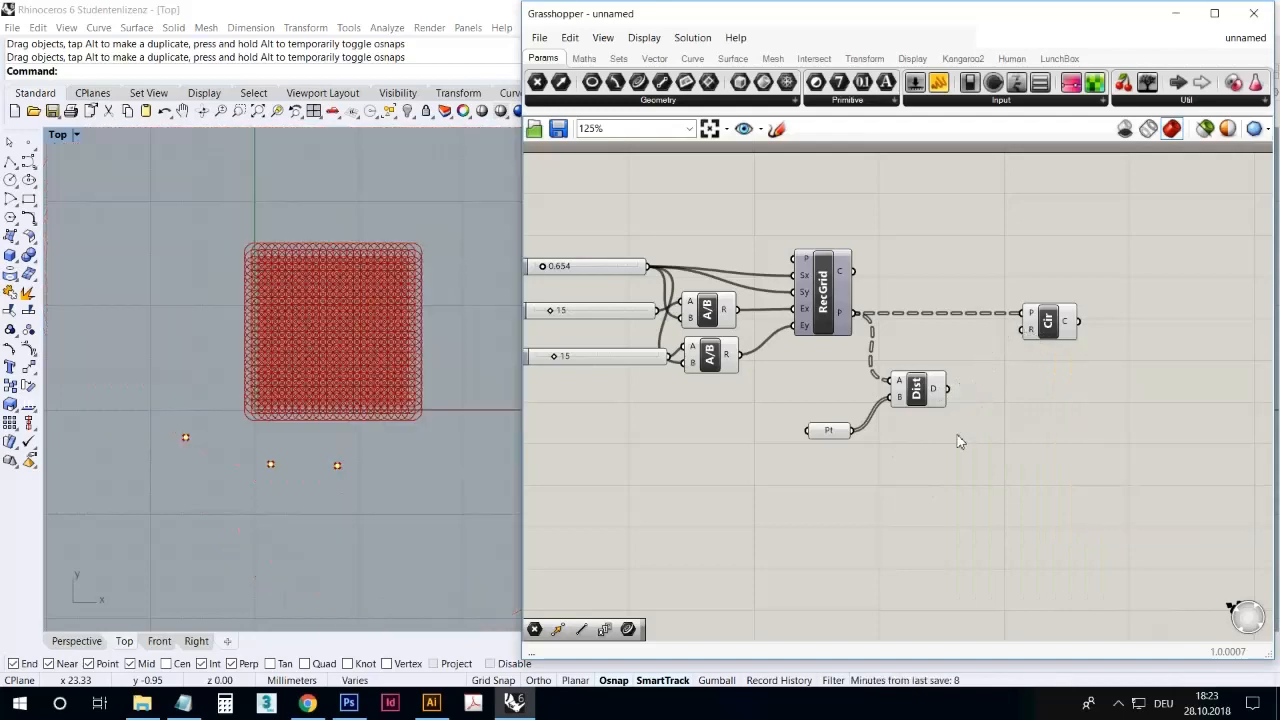
# - Move the Distance component lower, directly beside the Point parameter, and shift the Point parameter slightly away to leave a gap
pyautogui.scroll(1, 912, 458)
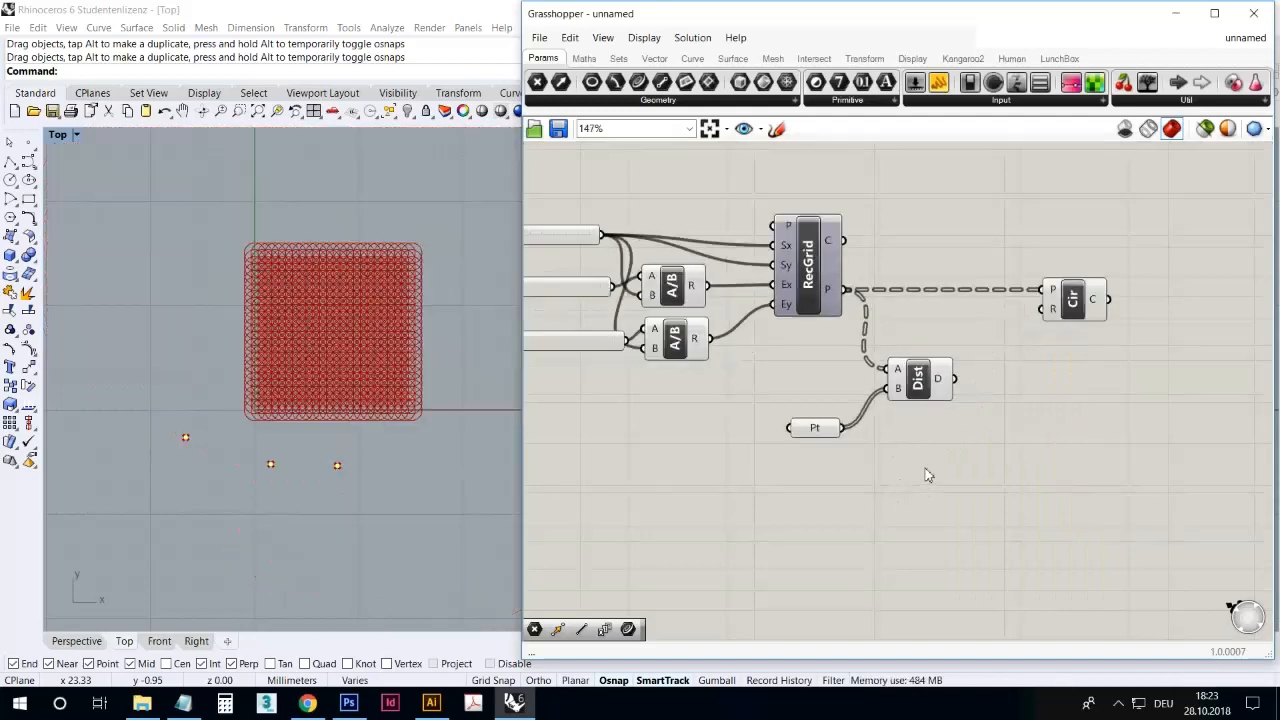
pyautogui.moveTo(942, 484); pyautogui.dragTo(874, 480, button='right')
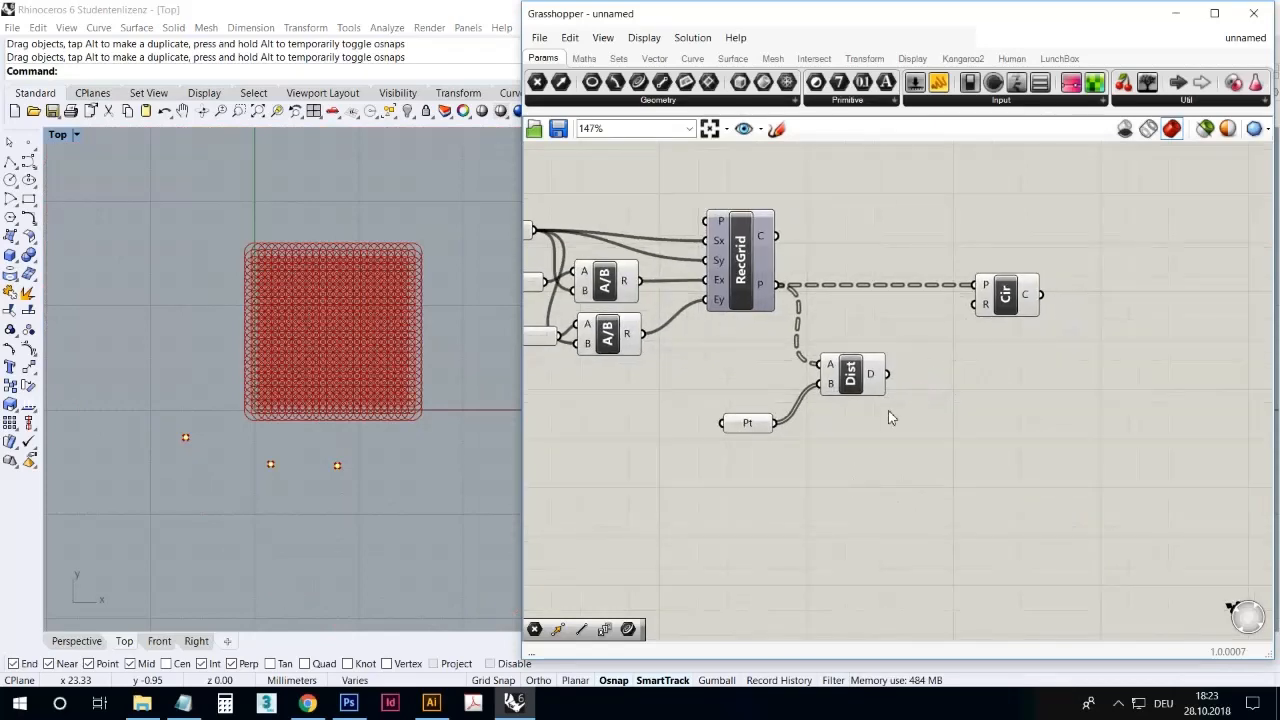
pyautogui.click(856, 380)
pyautogui.moveTo(845, 405); pyautogui.dragTo(832, 412)
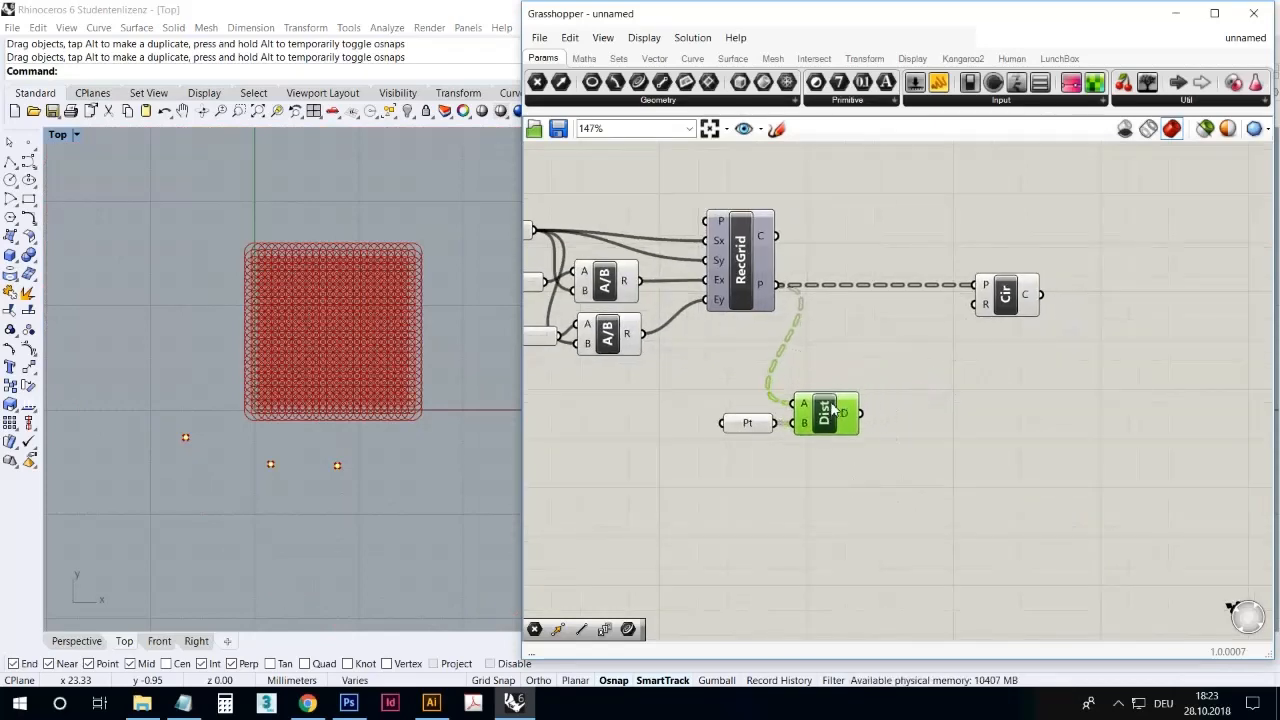
pyautogui.moveTo(762, 430); pyautogui.dragTo(750, 430)
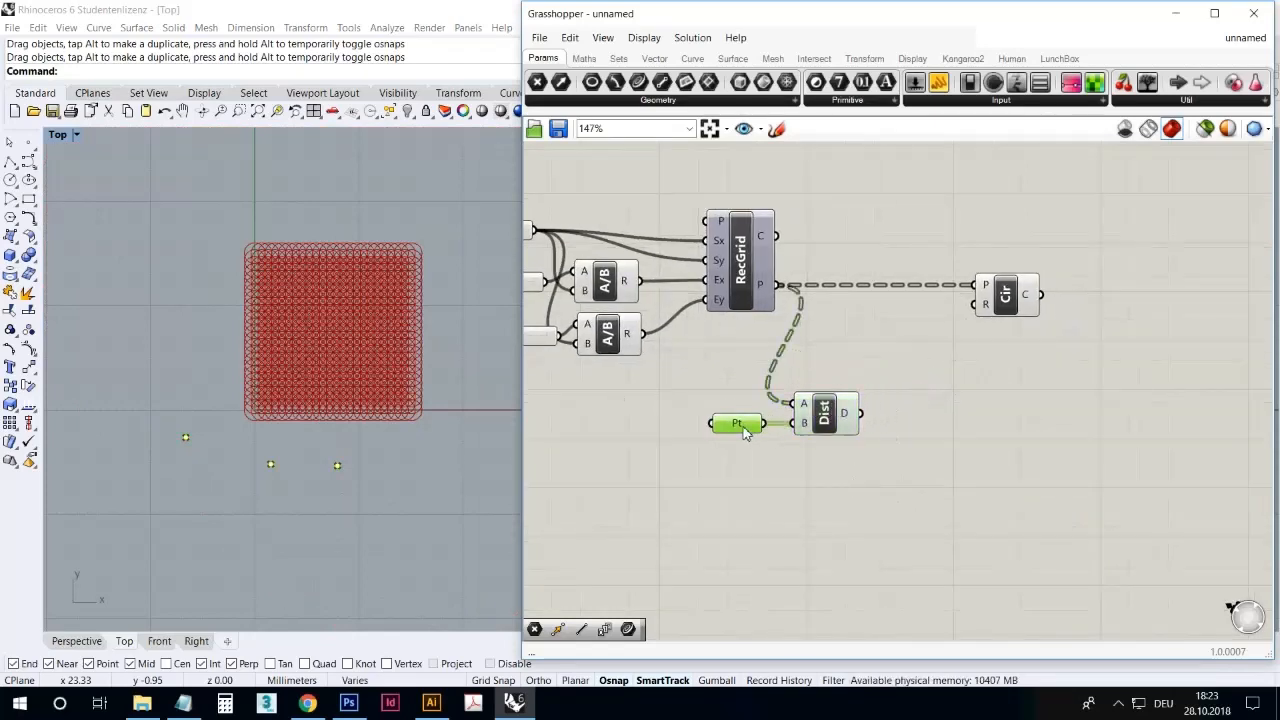
pyautogui.click(760, 445)
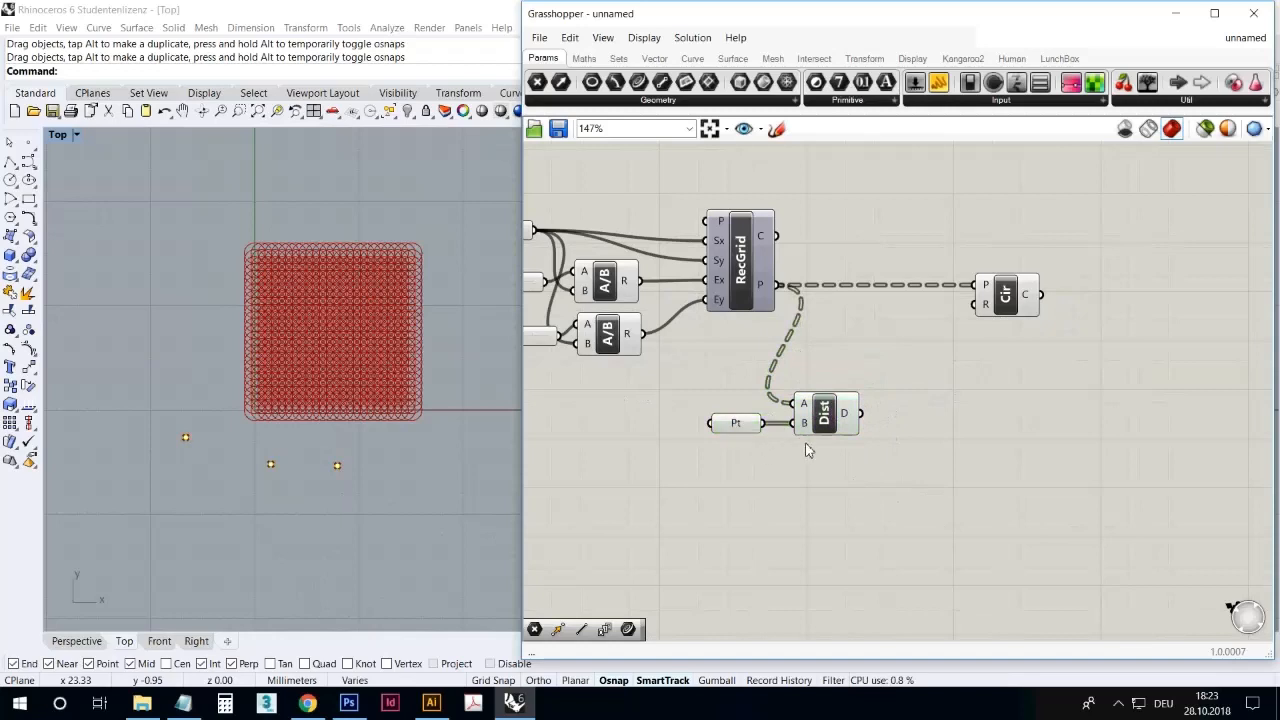
# - Check Distance's D output, graft the A input of Distance, and deselect the points in Rhino
pyautogui.moveTo(850, 422)
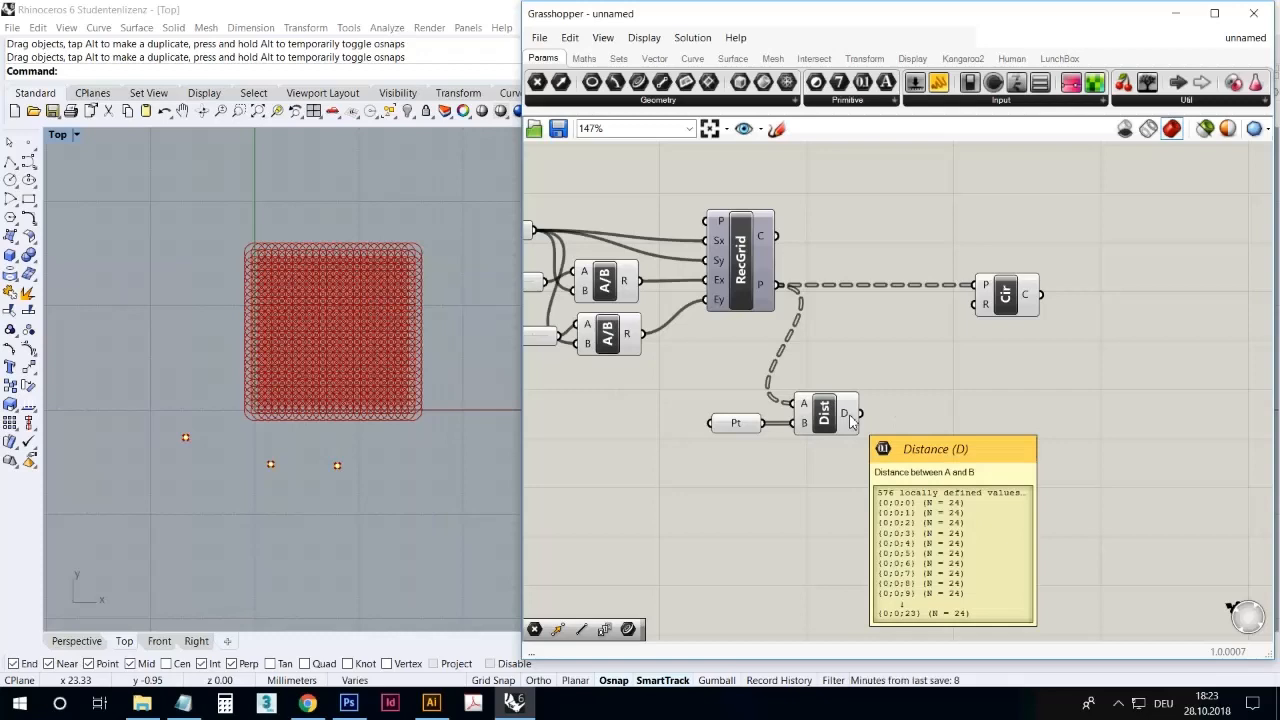
pyautogui.click(850, 420)
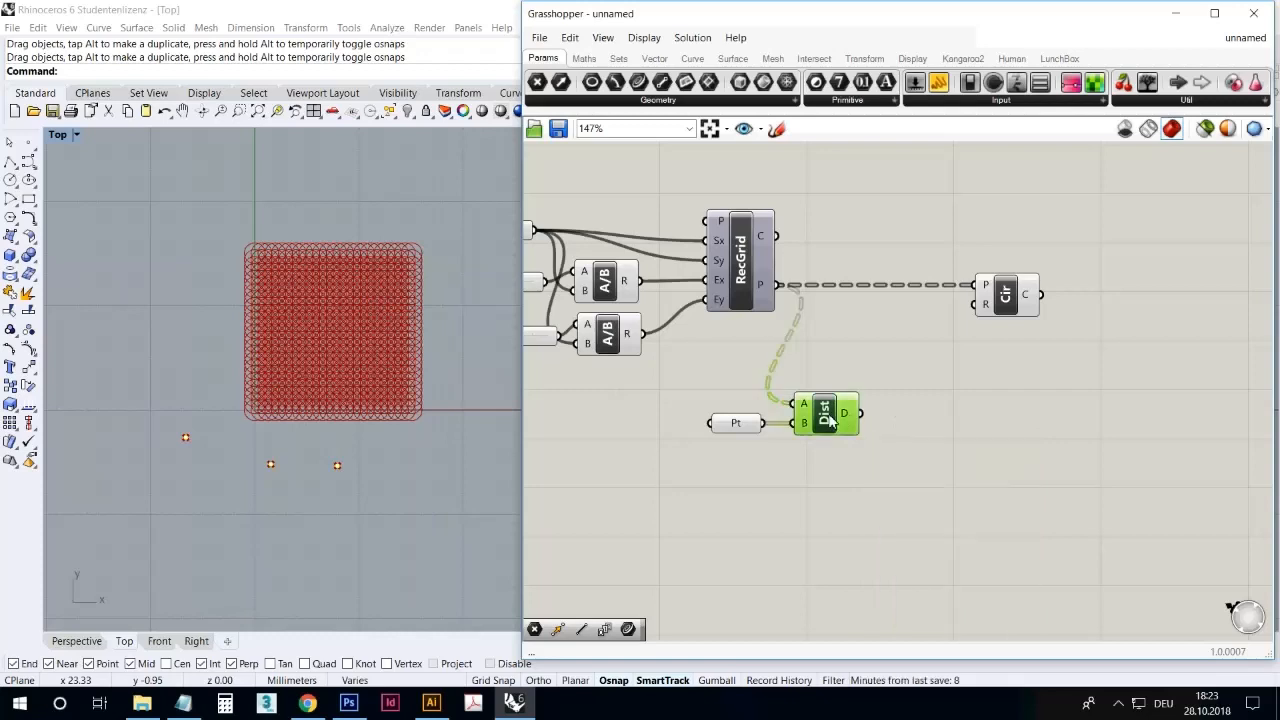
pyautogui.click(870, 483)
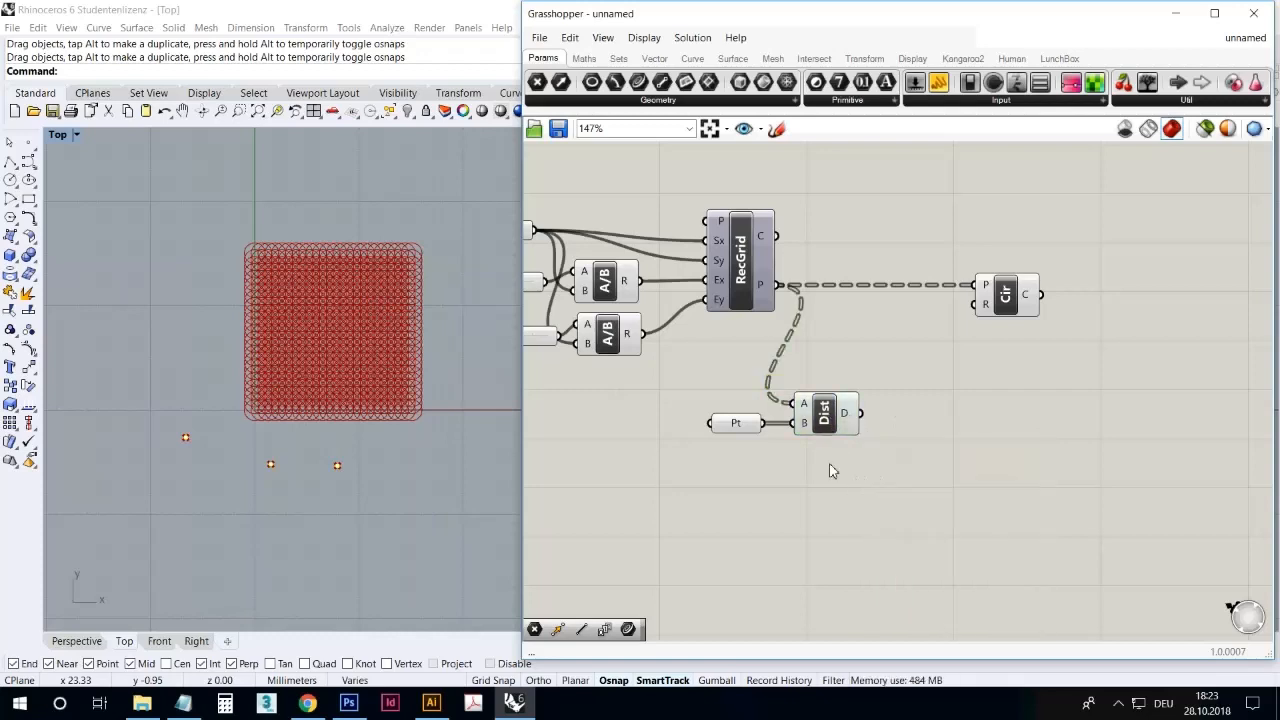
pyautogui.click(742, 424)
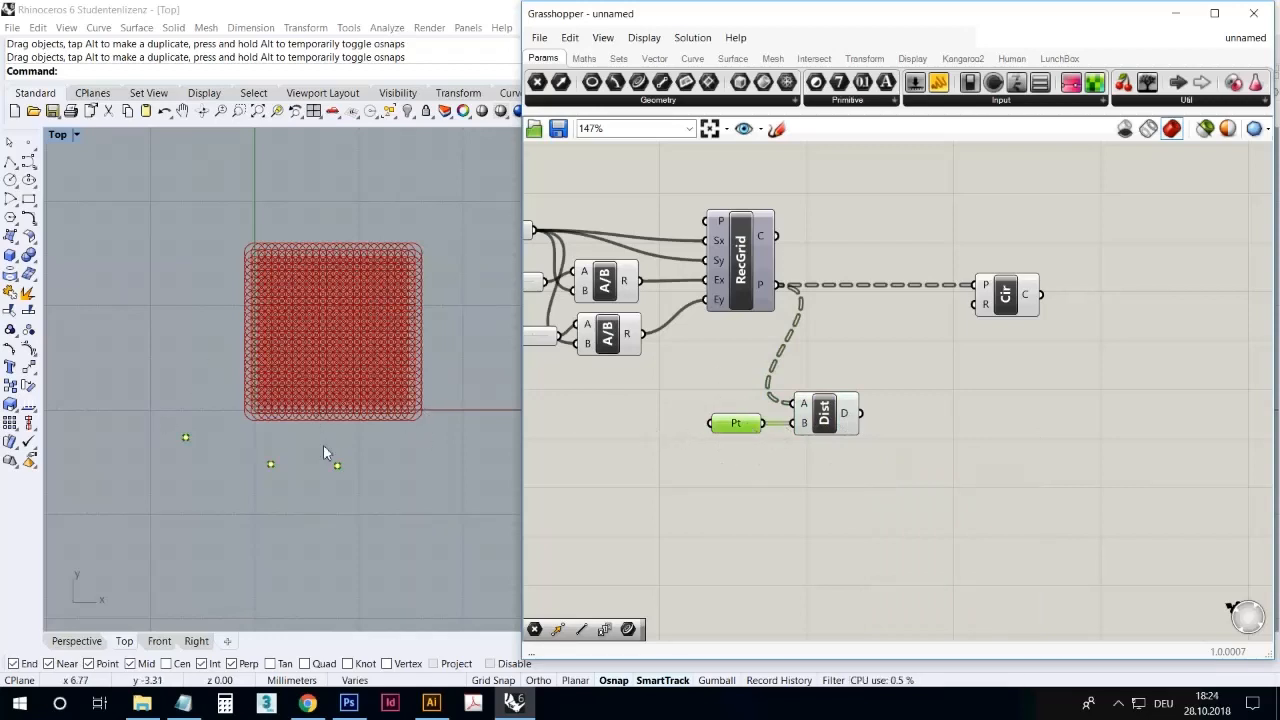
pyautogui.rightClick(806, 410)
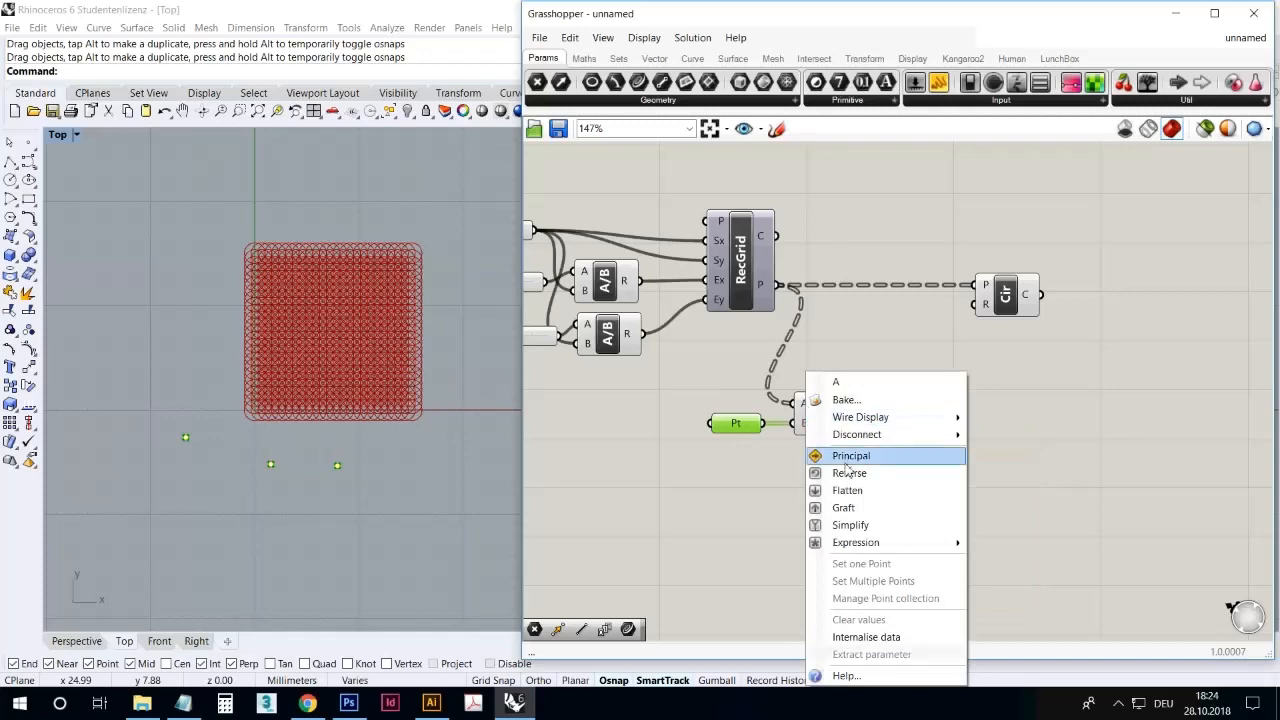
pyautogui.click(857, 504)
pyautogui.click(857, 503)
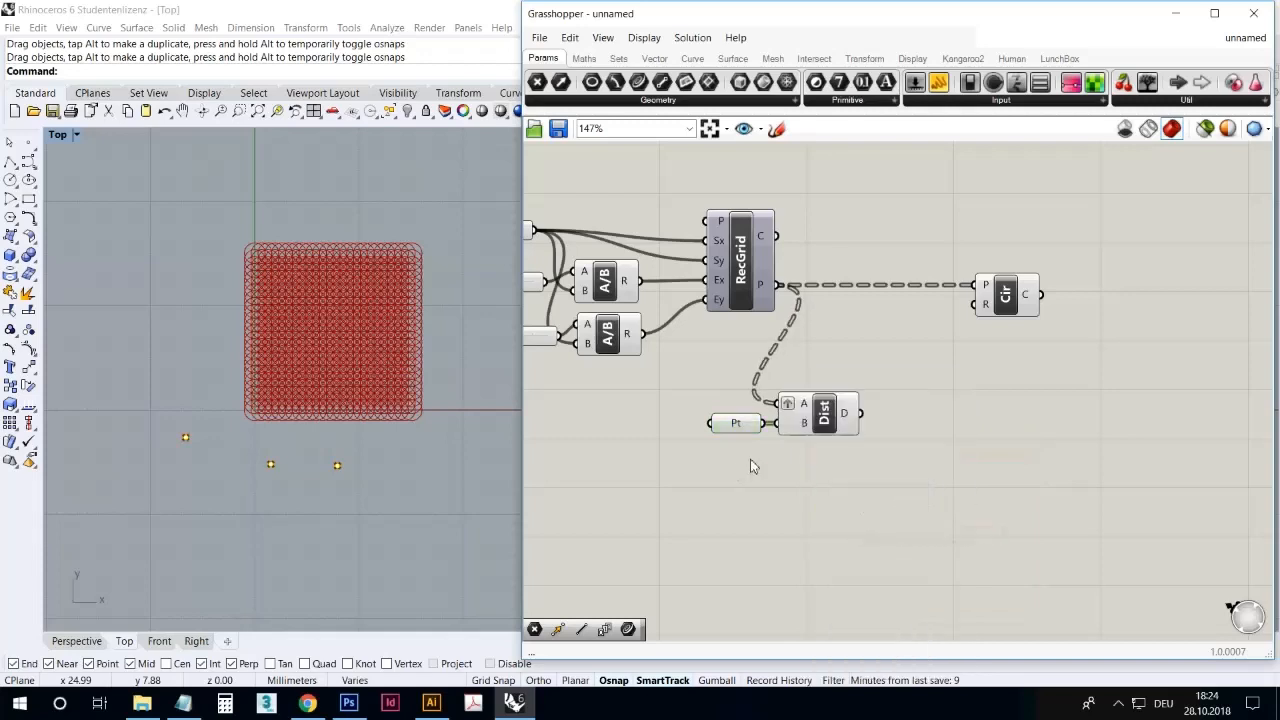
pyautogui.moveTo(848, 422)
pyautogui.click(457, 466)
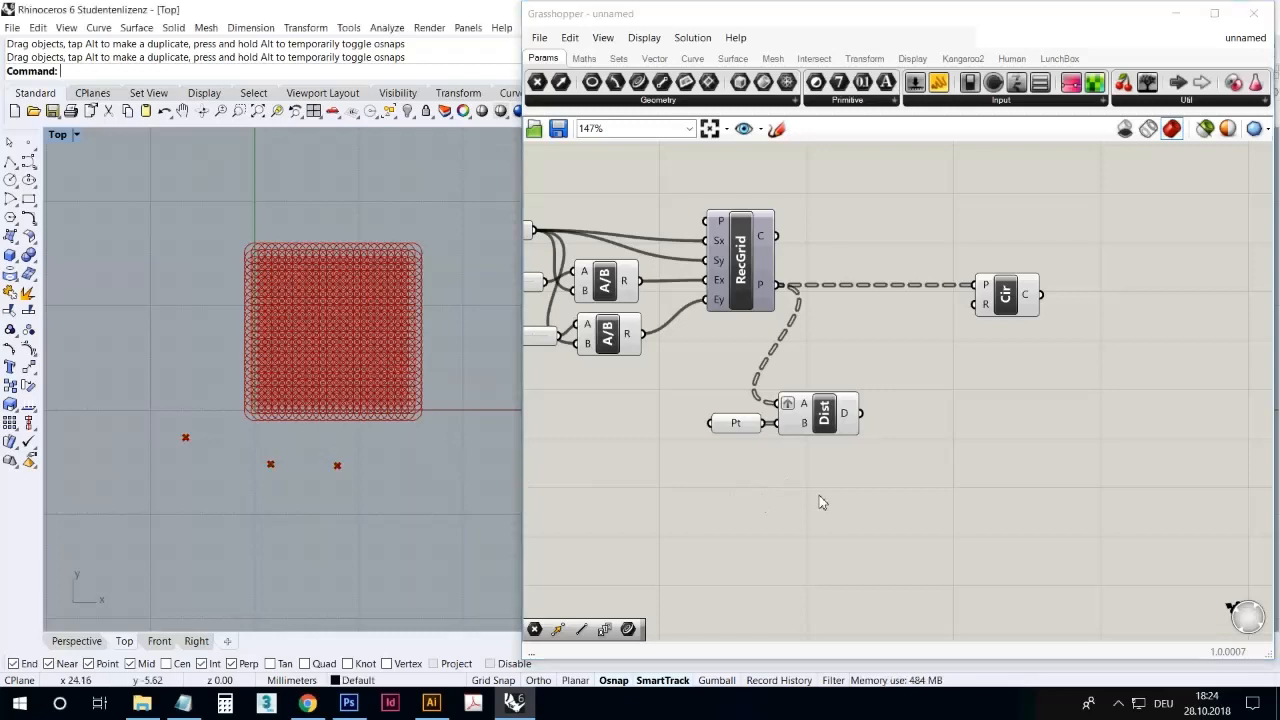
# - Add a Mass Addition component beside Distance, wire Distance's D output into its I input, and check the R output
pyautogui.moveTo(819, 497); pyautogui.dragTo(718, 498, button='right')
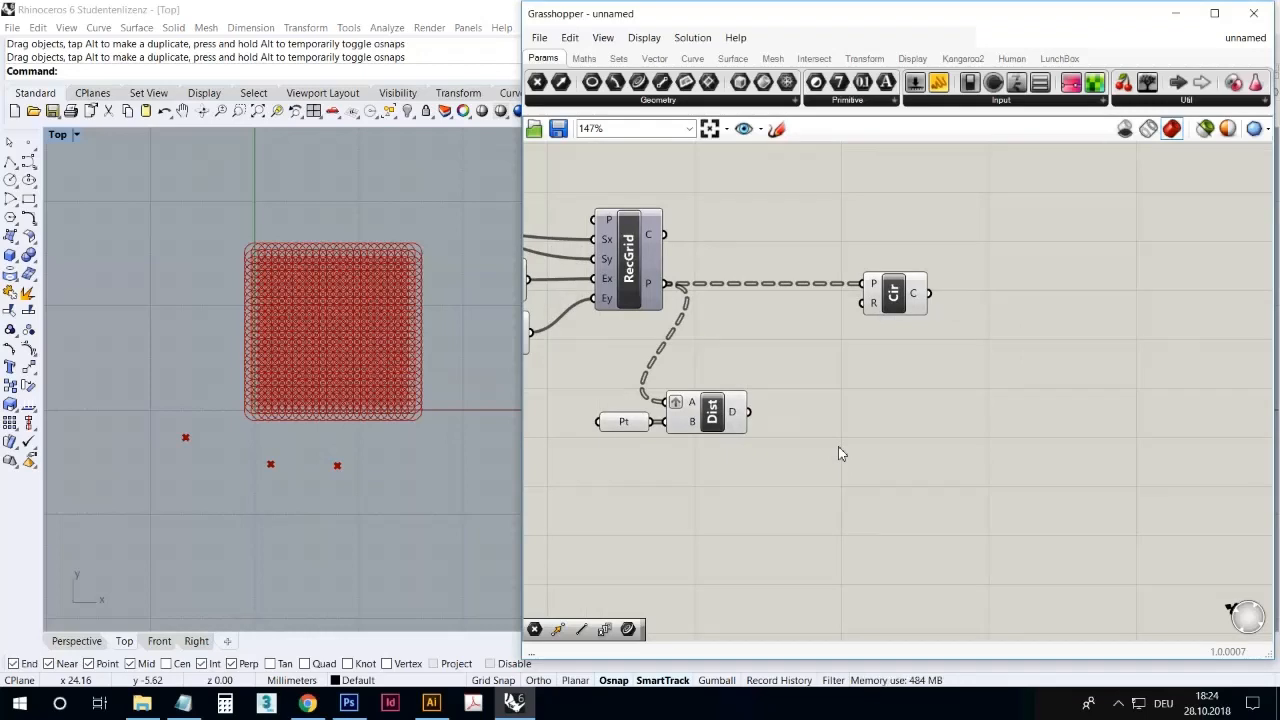
pyautogui.doubleClick(810, 491)
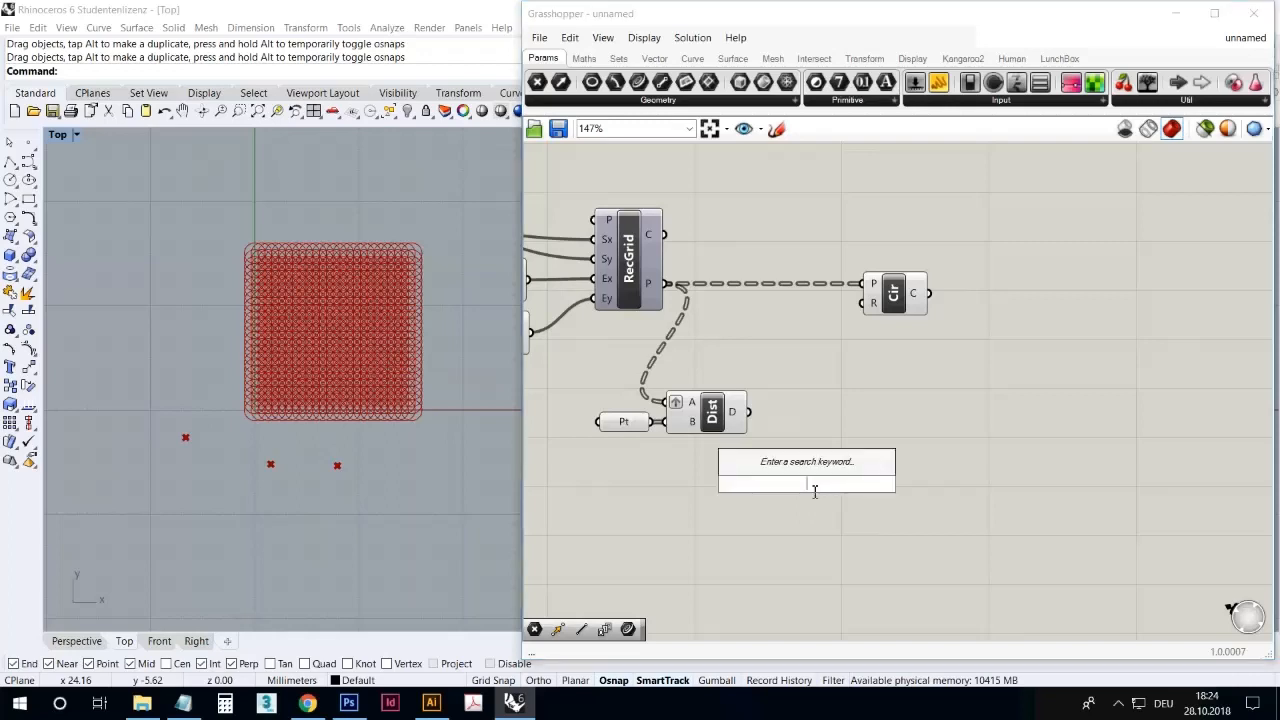
pyautogui.write('mass')
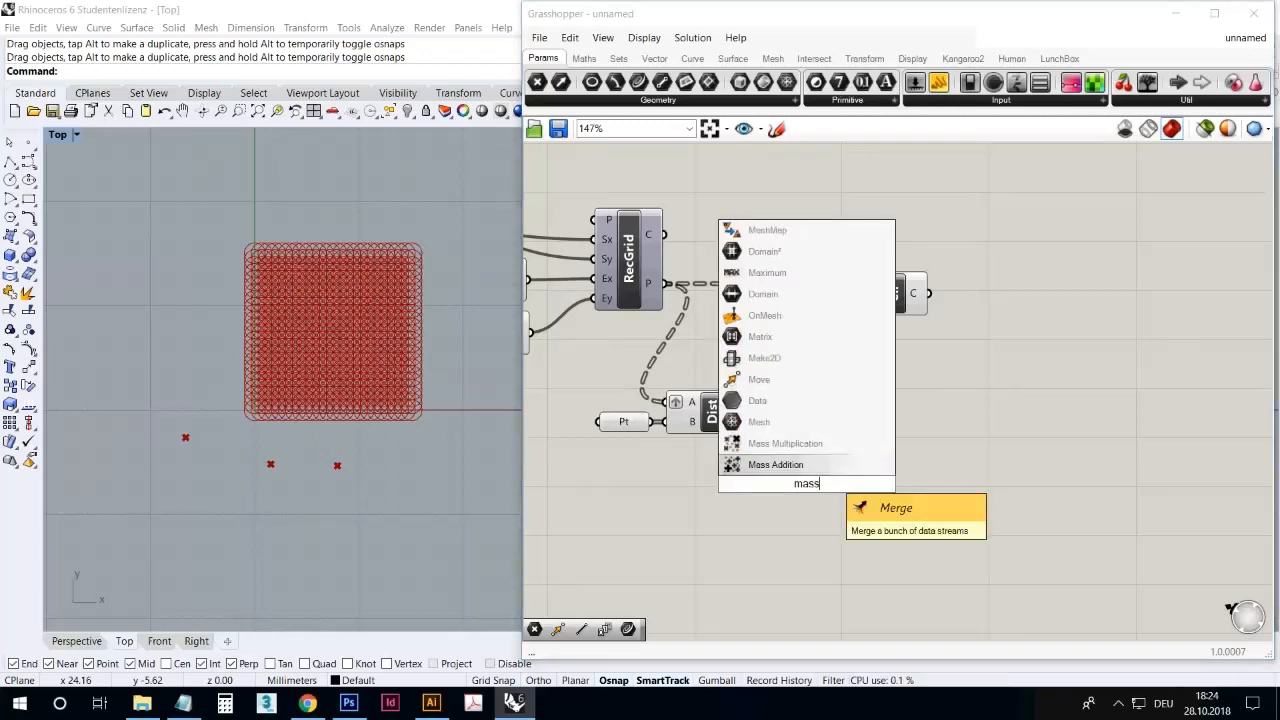
pyautogui.click(775, 464)
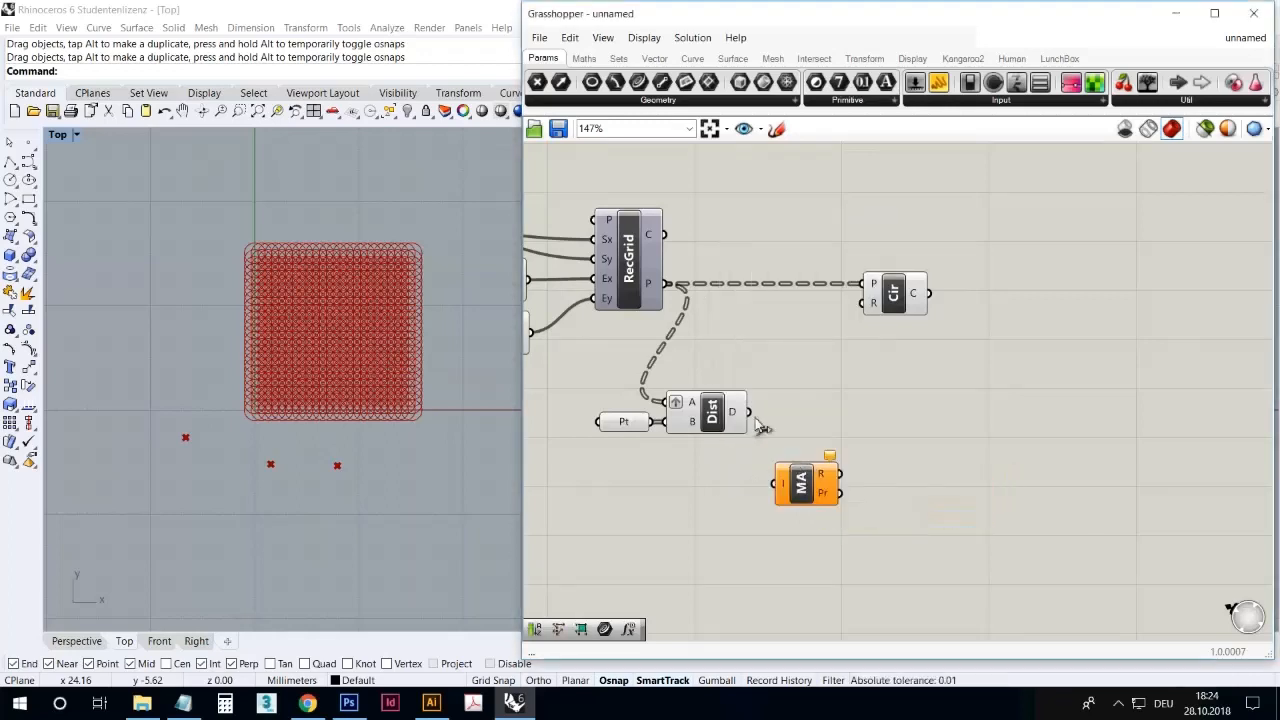
pyautogui.moveTo(793, 482); pyautogui.dragTo(787, 410)
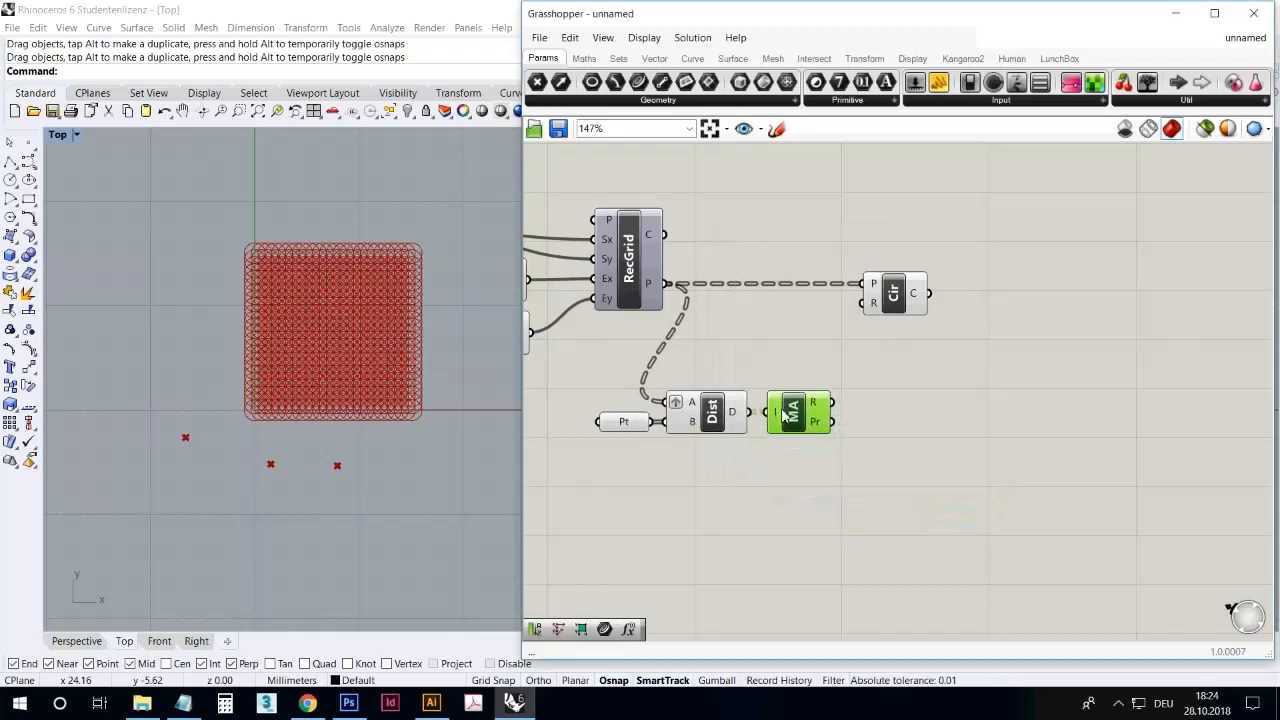
pyautogui.moveTo(819, 403)
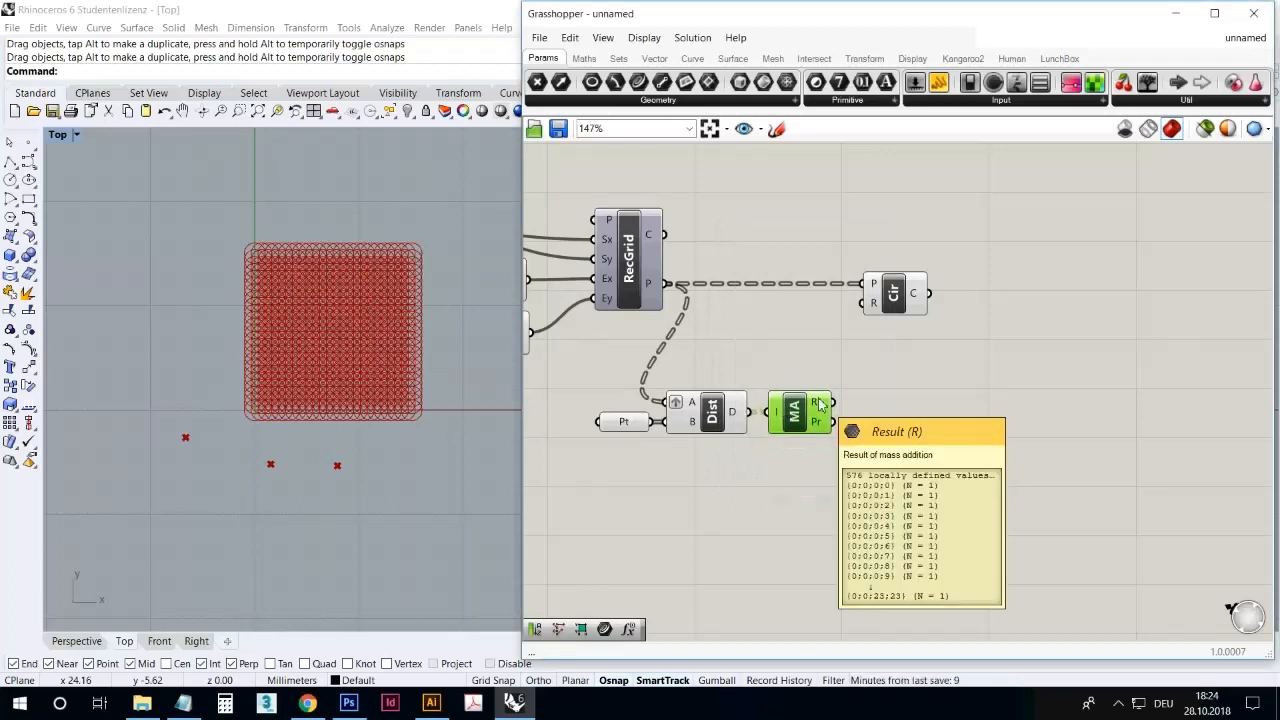
pyautogui.click(826, 495)
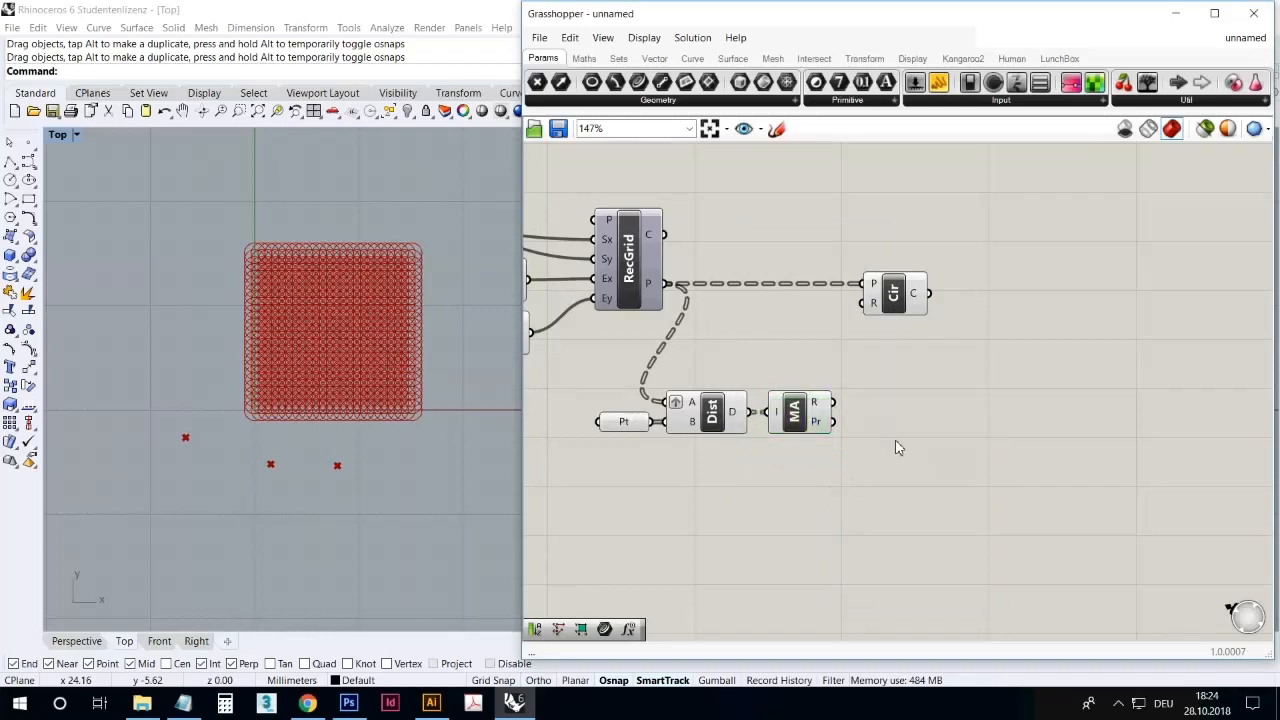
# - Move Circle farther from RecGrid to make room and place a Graph Mapper between Mass Addition and Circle
pyautogui.moveTo(899, 291); pyautogui.dragTo(1110, 293)
pyautogui.click(952, 515)
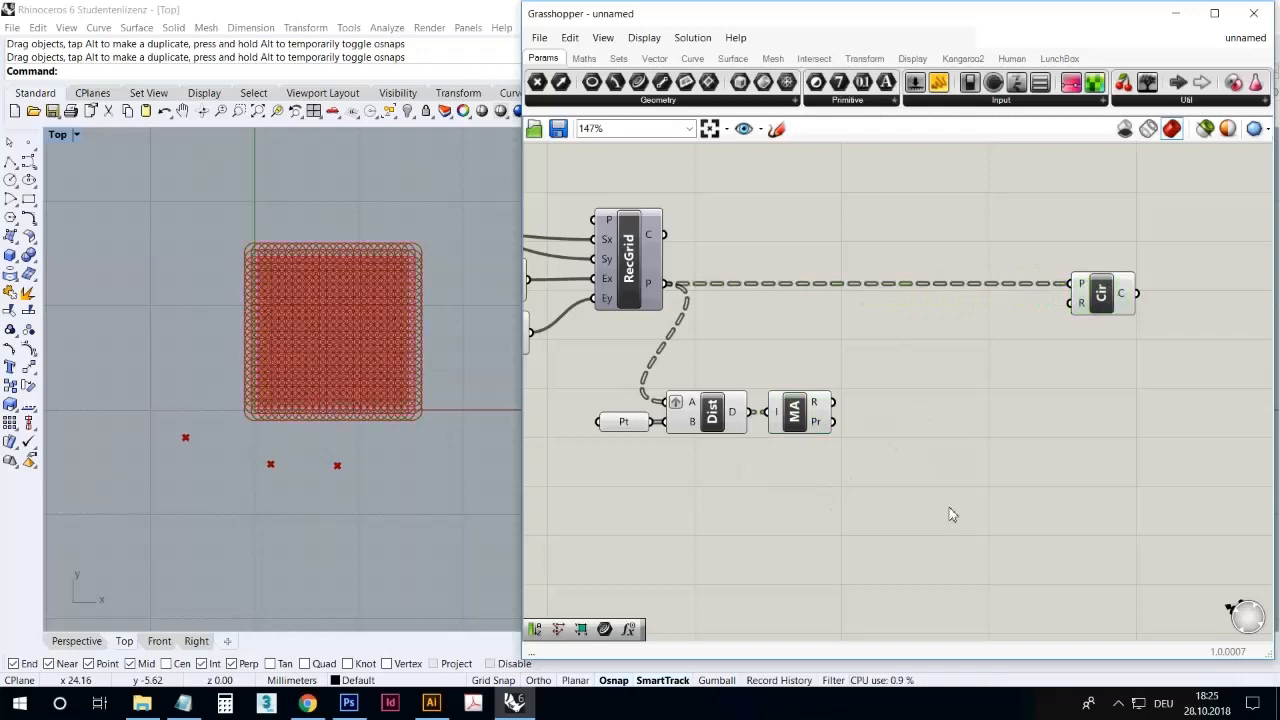
pyautogui.doubleClick(926, 555)
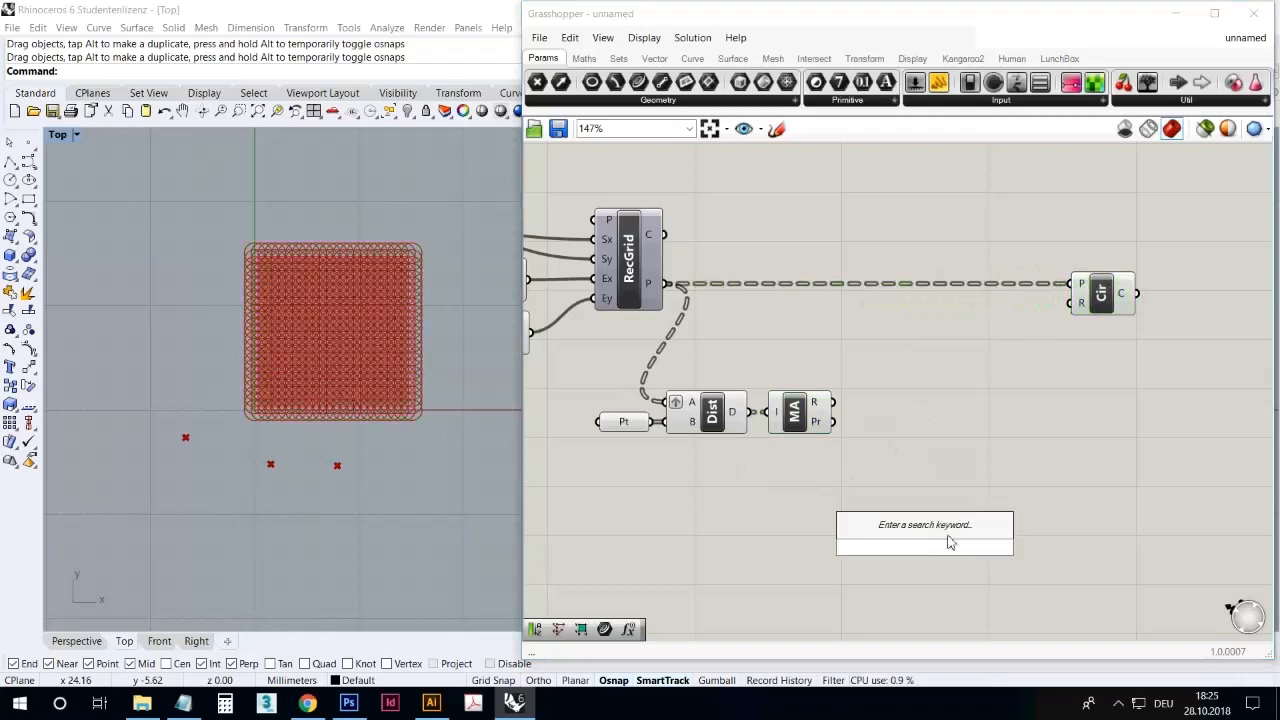
pyautogui.write('gra')
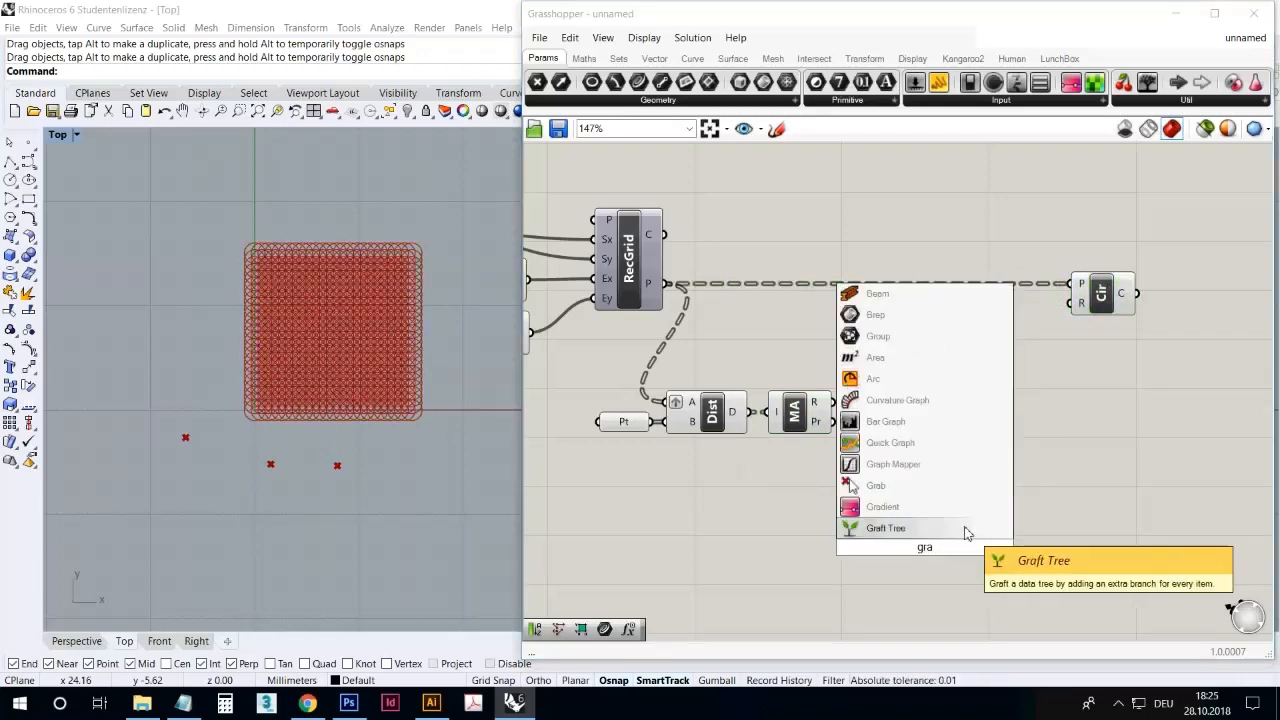
pyautogui.write('ph')
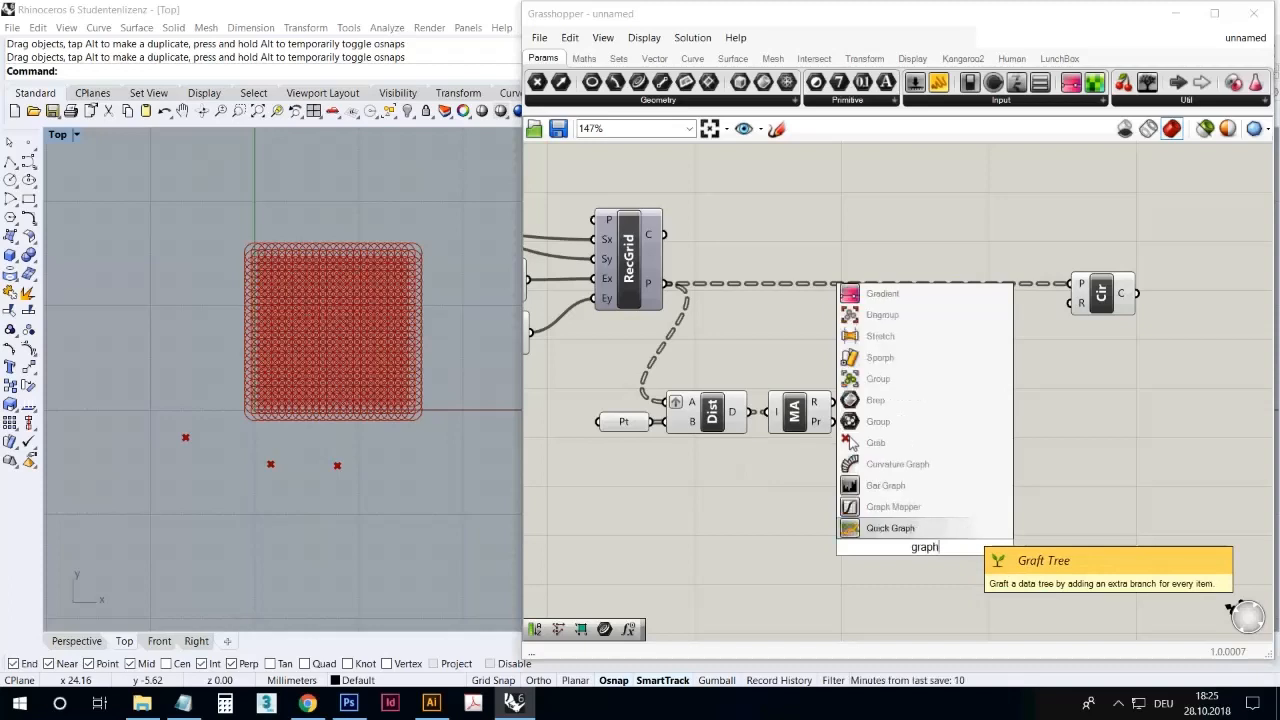
pyautogui.click(948, 508)
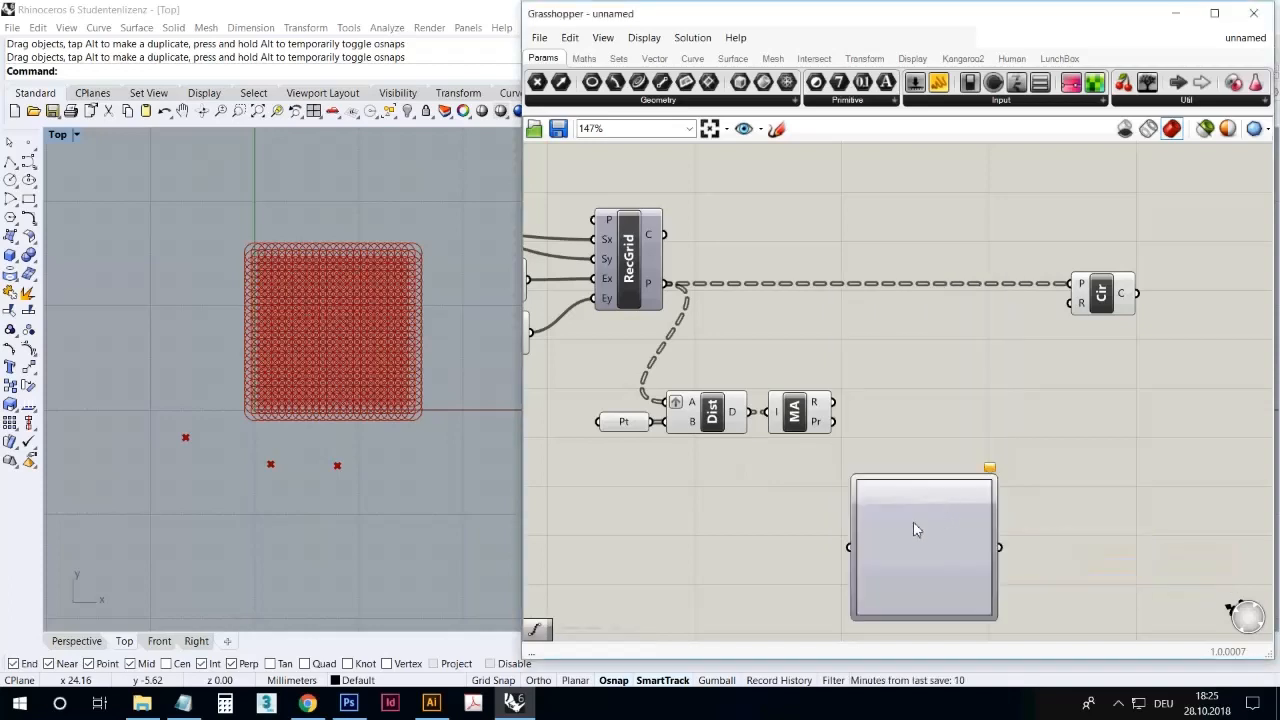
pyautogui.moveTo(914, 530); pyautogui.dragTo(938, 404)
pyautogui.click(914, 558)
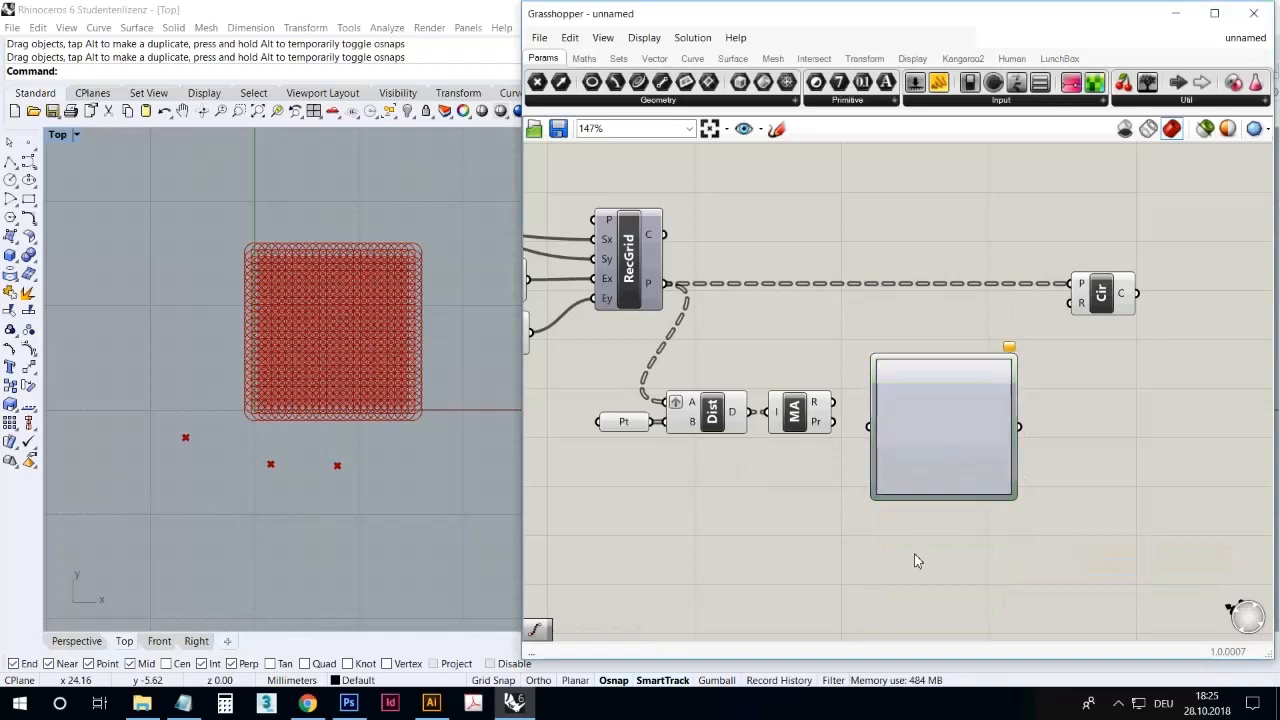
# - Set the Graph Mapper's graph type to Sine
pyautogui.click(937, 445)
pyautogui.rightClick(942, 434)
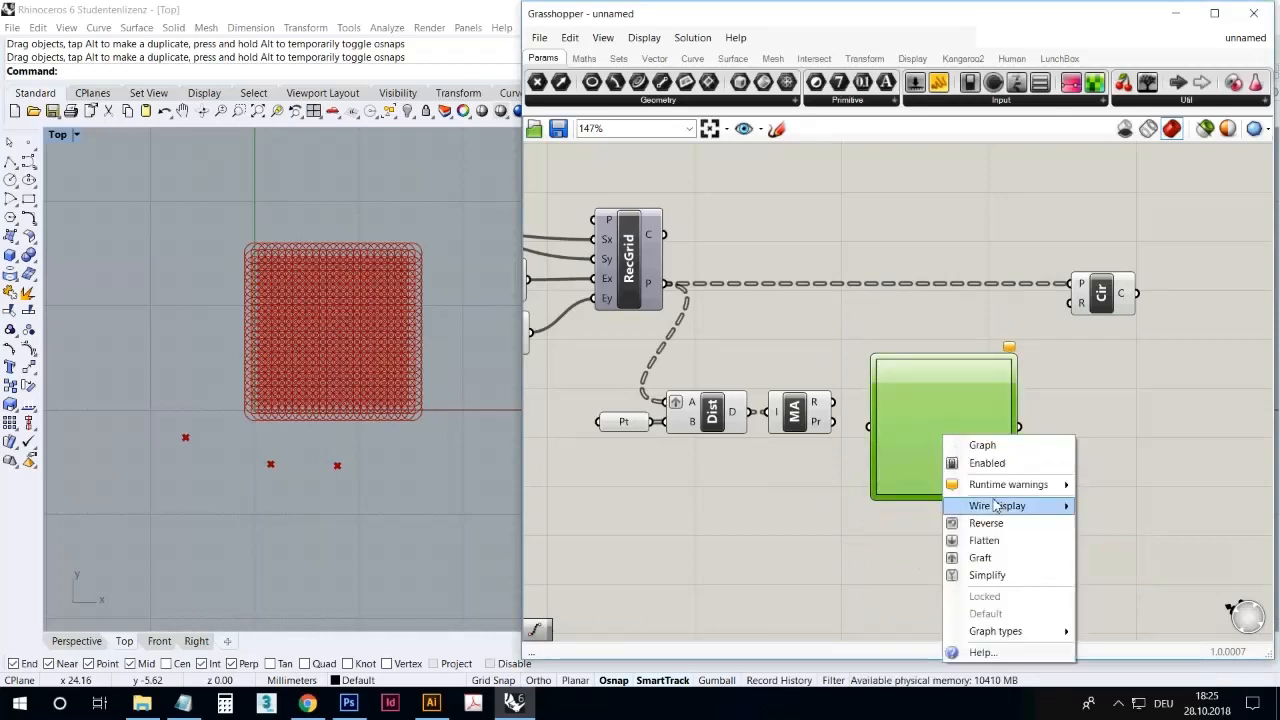
pyautogui.moveTo(997, 506)
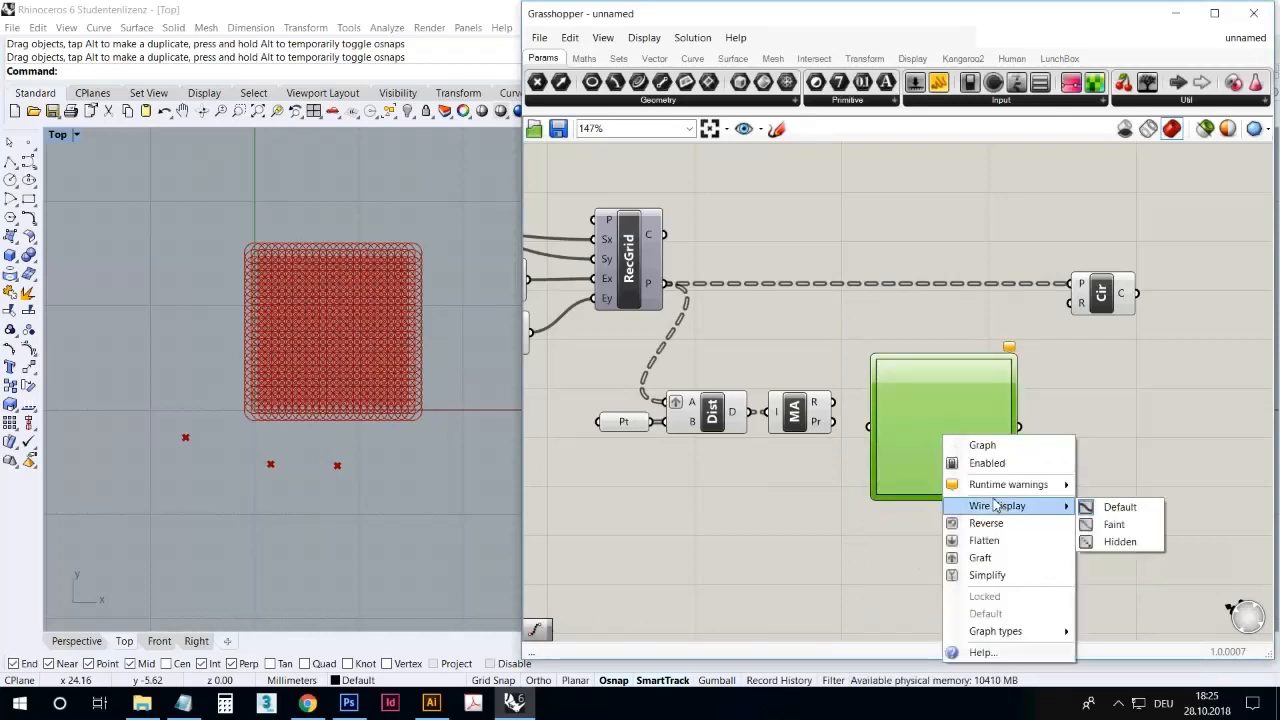
pyautogui.moveTo(1032, 635)
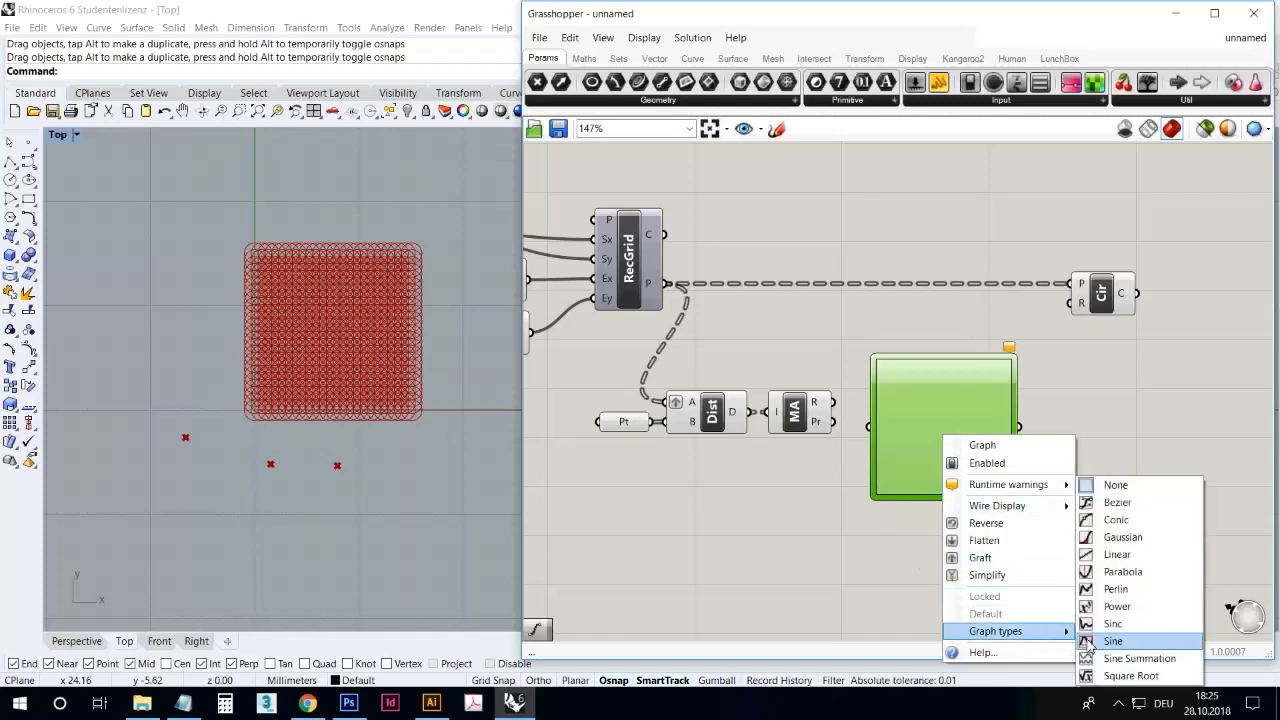
pyautogui.click(1087, 641)
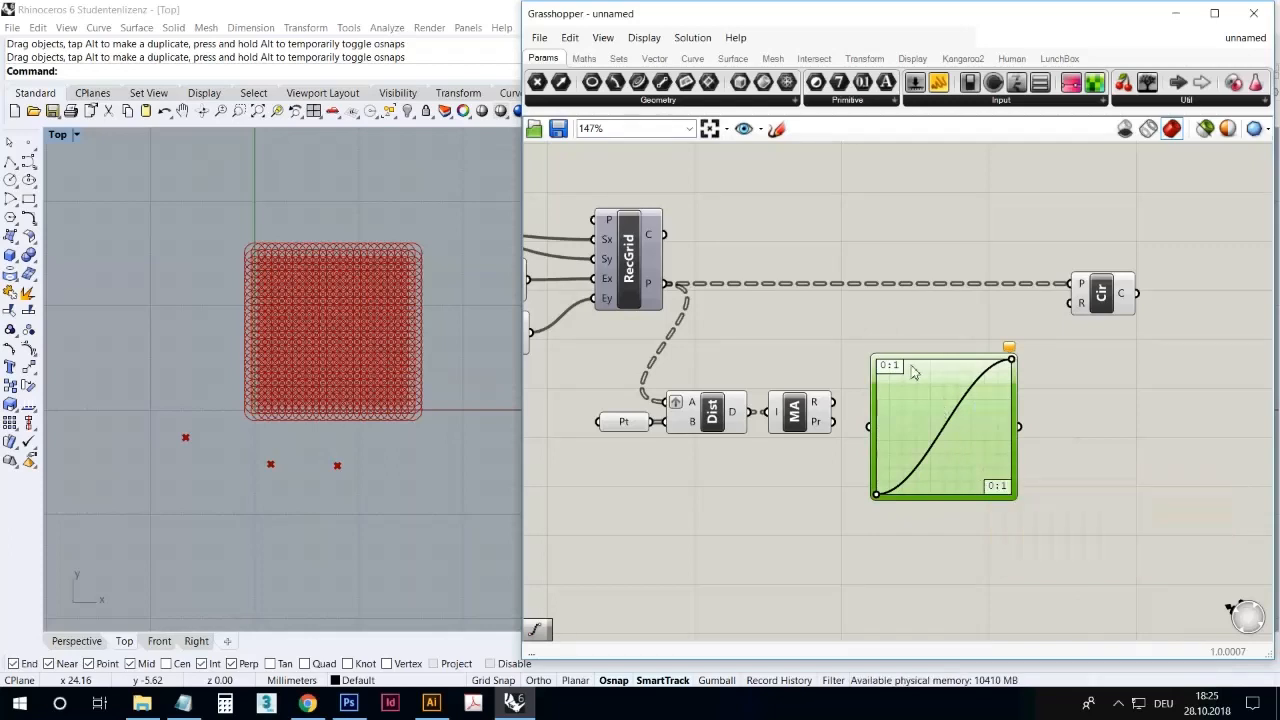
# - Set both the X and Y upper limits of the Graph Mapper to 20 in the Graph Editor and accept
pyautogui.doubleClick(920, 416)
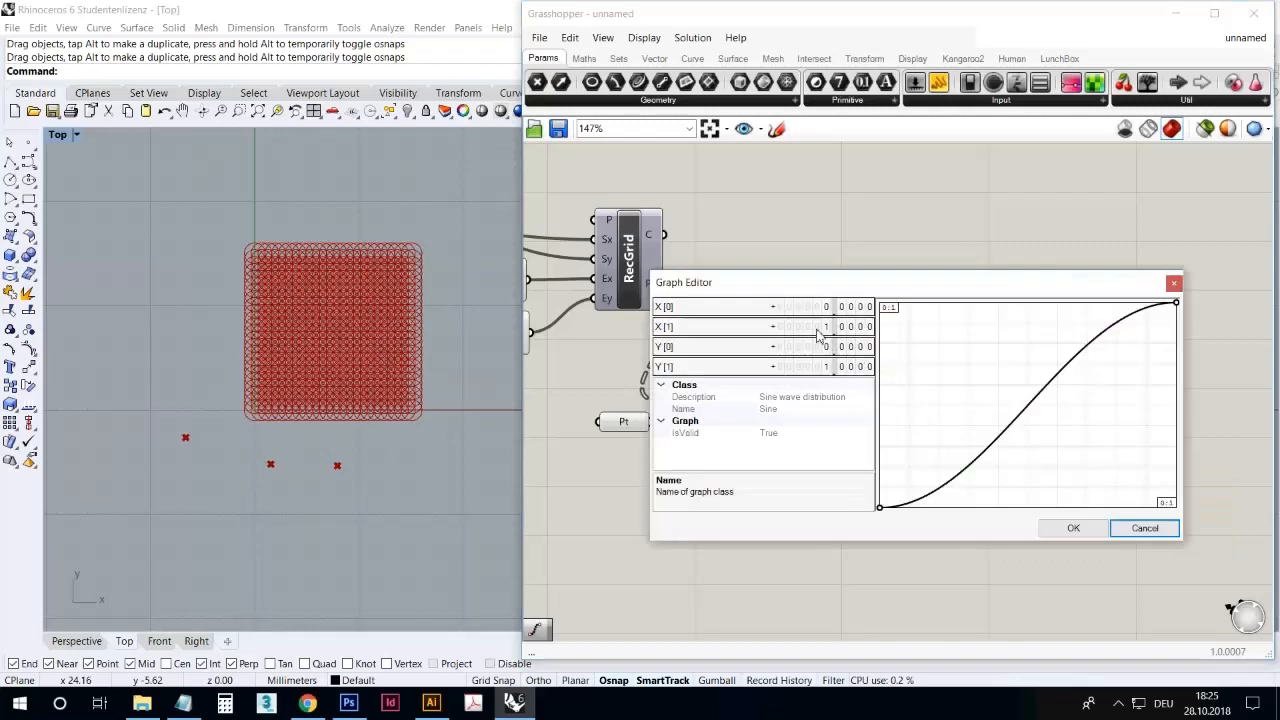
pyautogui.doubleClick(810, 336)
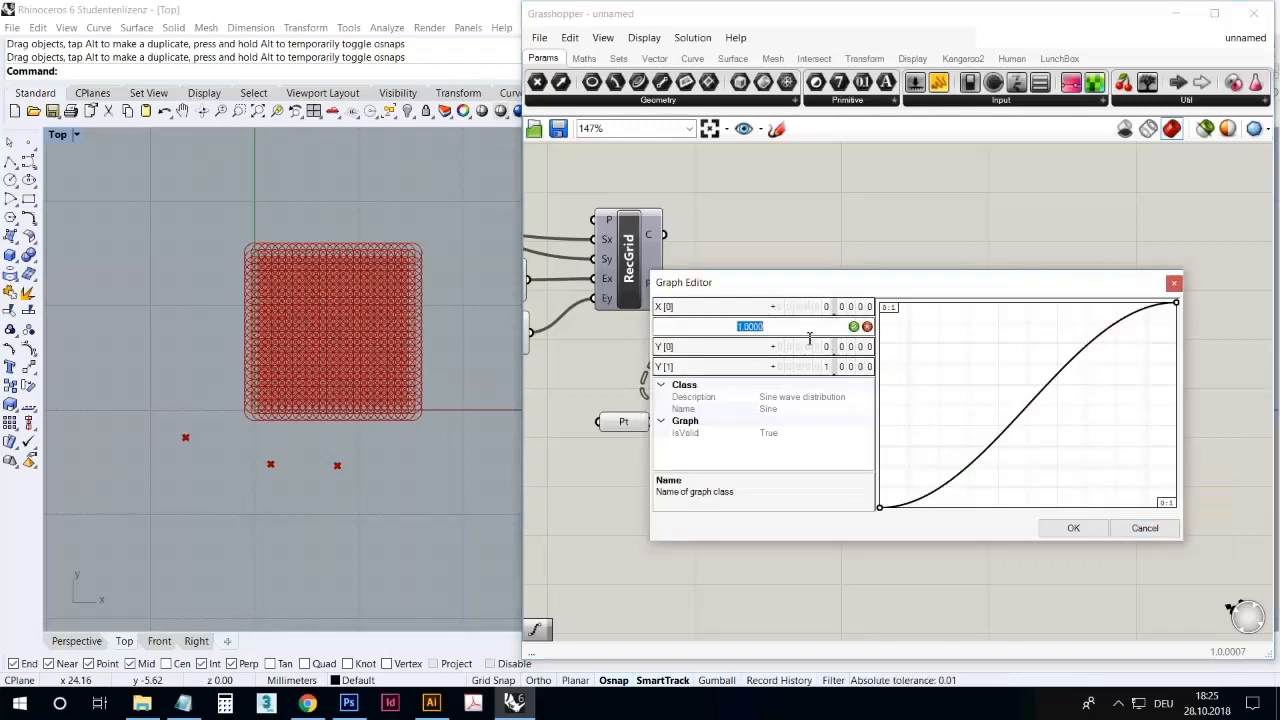
pyautogui.write('20')
pyautogui.click(853, 327)
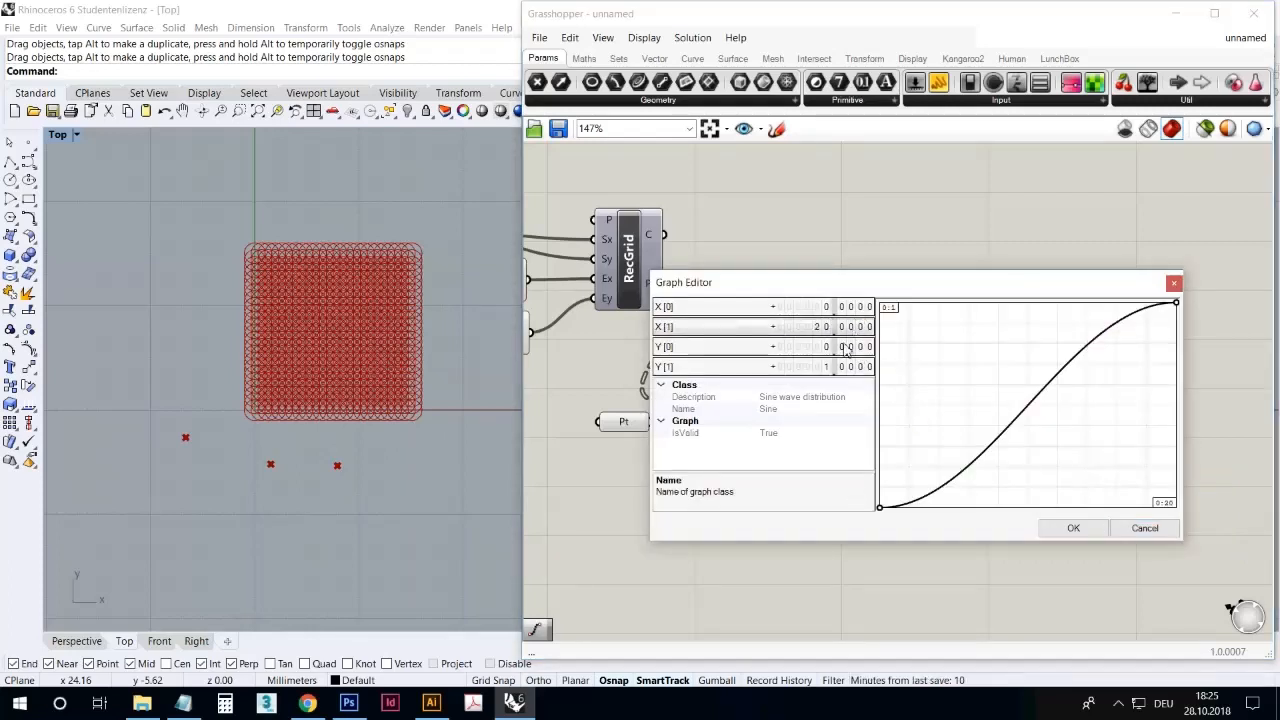
pyautogui.doubleClick(814, 369)
pyautogui.write('20')
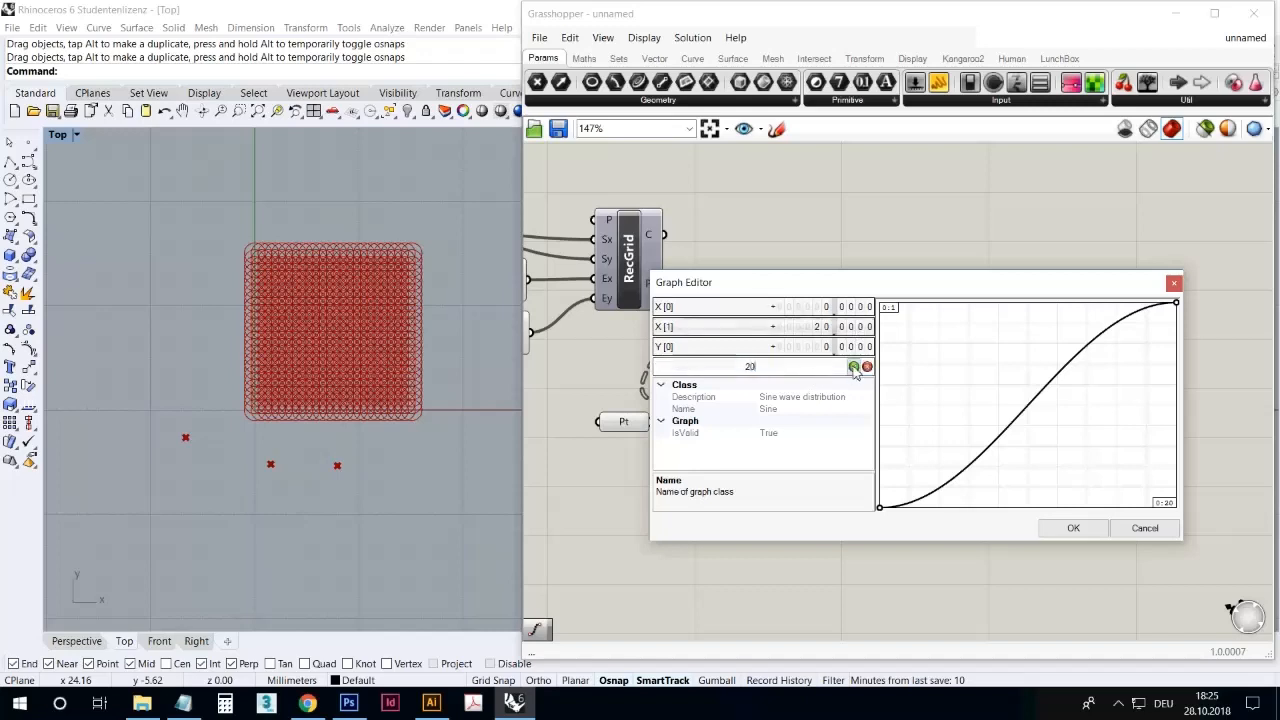
pyautogui.click(853, 367)
pyautogui.click(1075, 528)
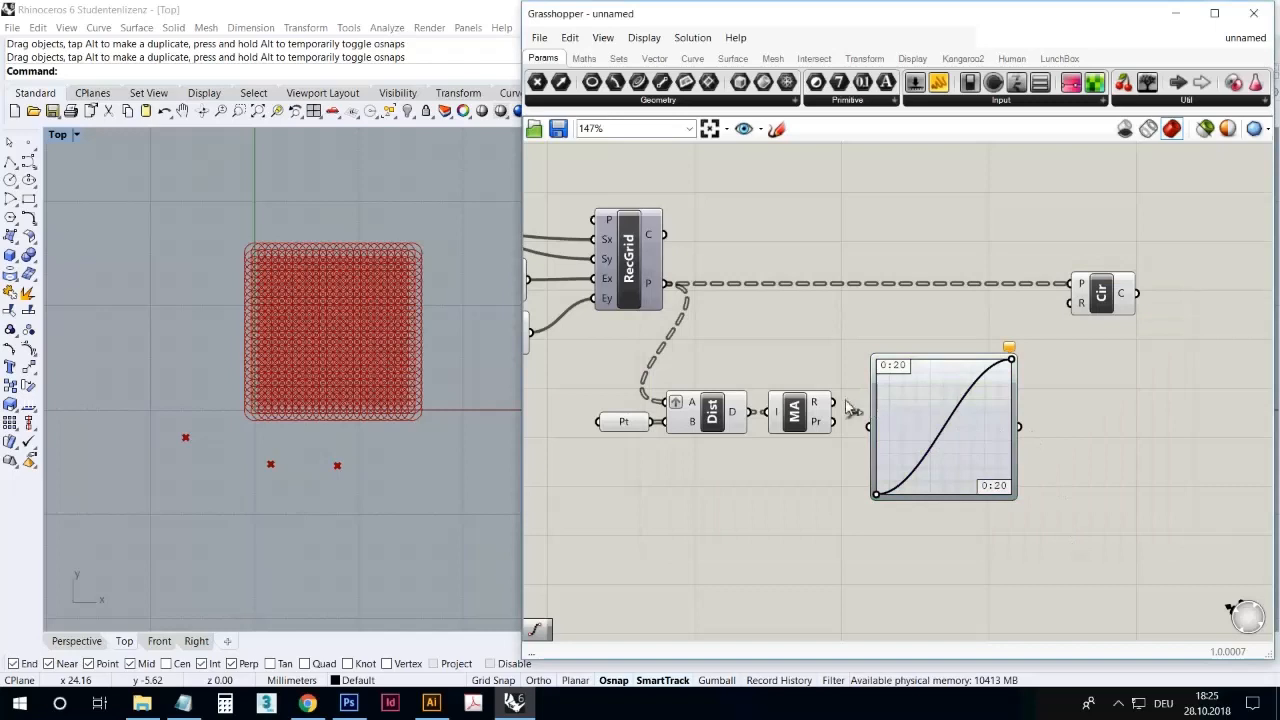
# - Wire Mass Addition's R output through the Graph Mapper into Circle's R input, and move Circle farther away to leave space
pyautogui.moveTo(834, 402); pyautogui.dragTo(893, 396)
pyautogui.click(888, 506)
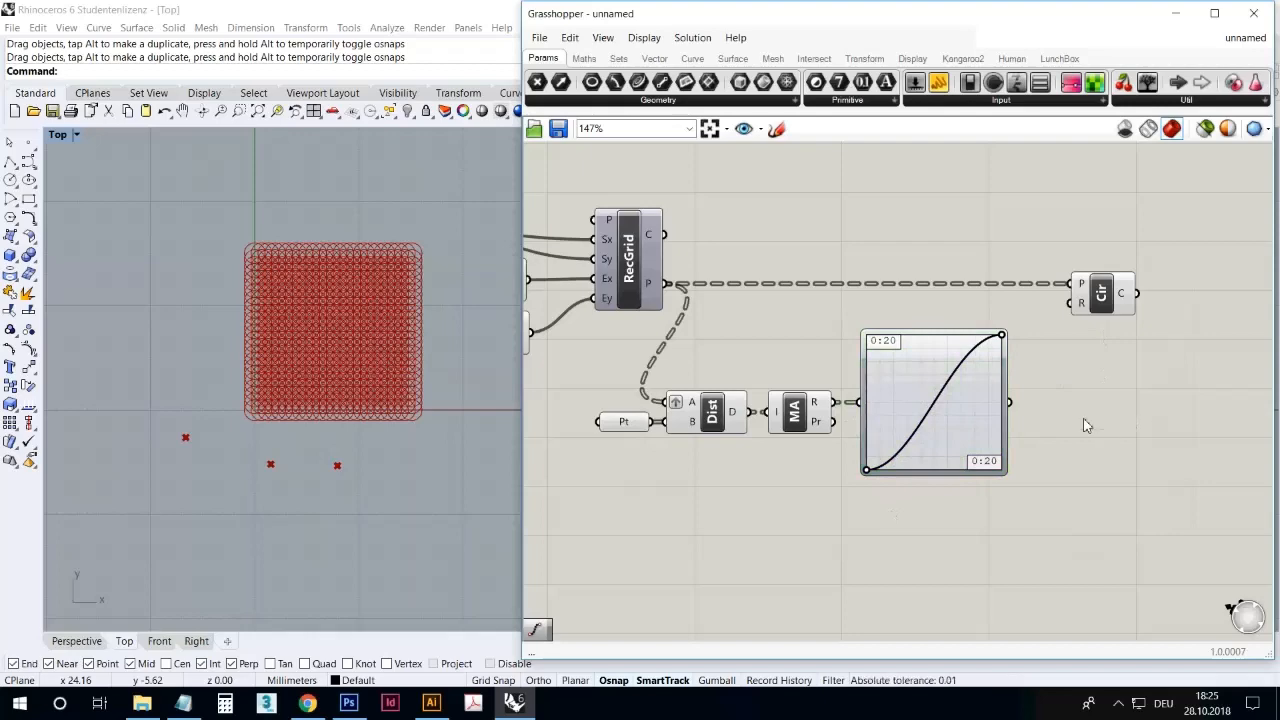
pyautogui.moveTo(1017, 402); pyautogui.dragTo(1205, 295)
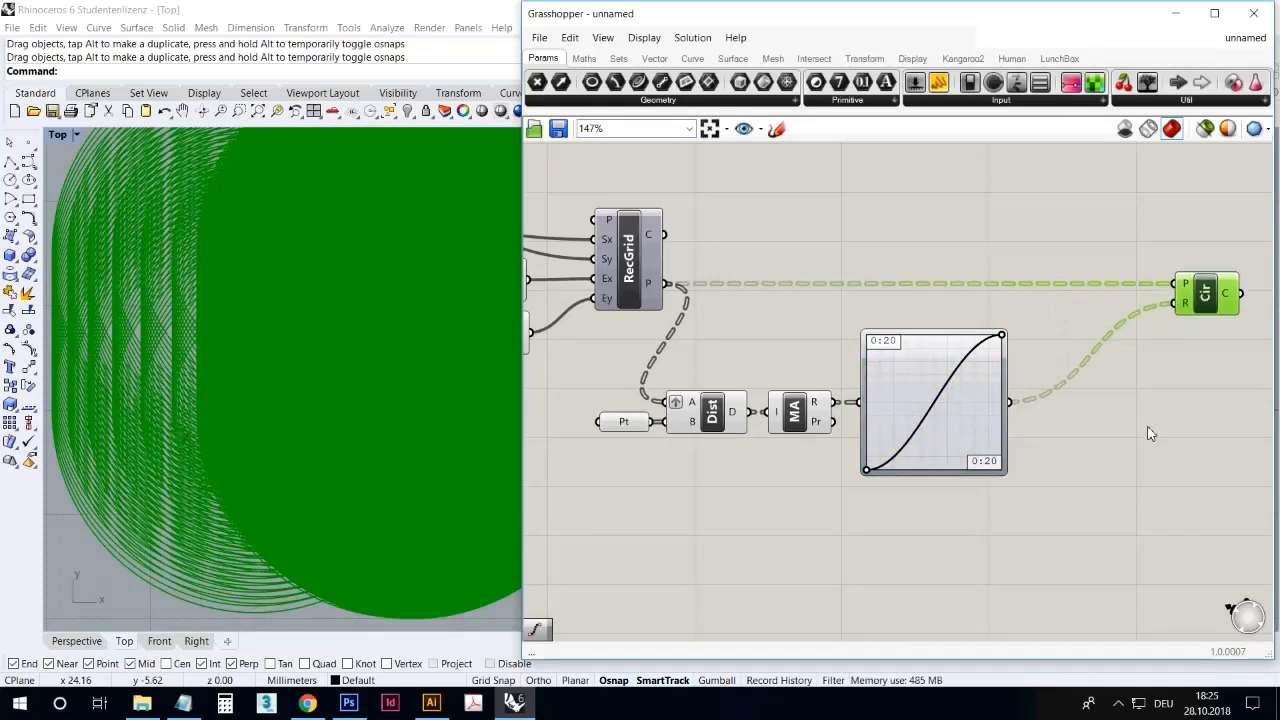
pyautogui.click(1117, 480)
# - Add a Division component between the Graph Mapper and Circle and wire the Graph Mapper's output into its A input
pyautogui.moveTo(1117, 480); pyautogui.dragTo(970, 480, button='right')
pyautogui.scroll(-2, 970, 480)
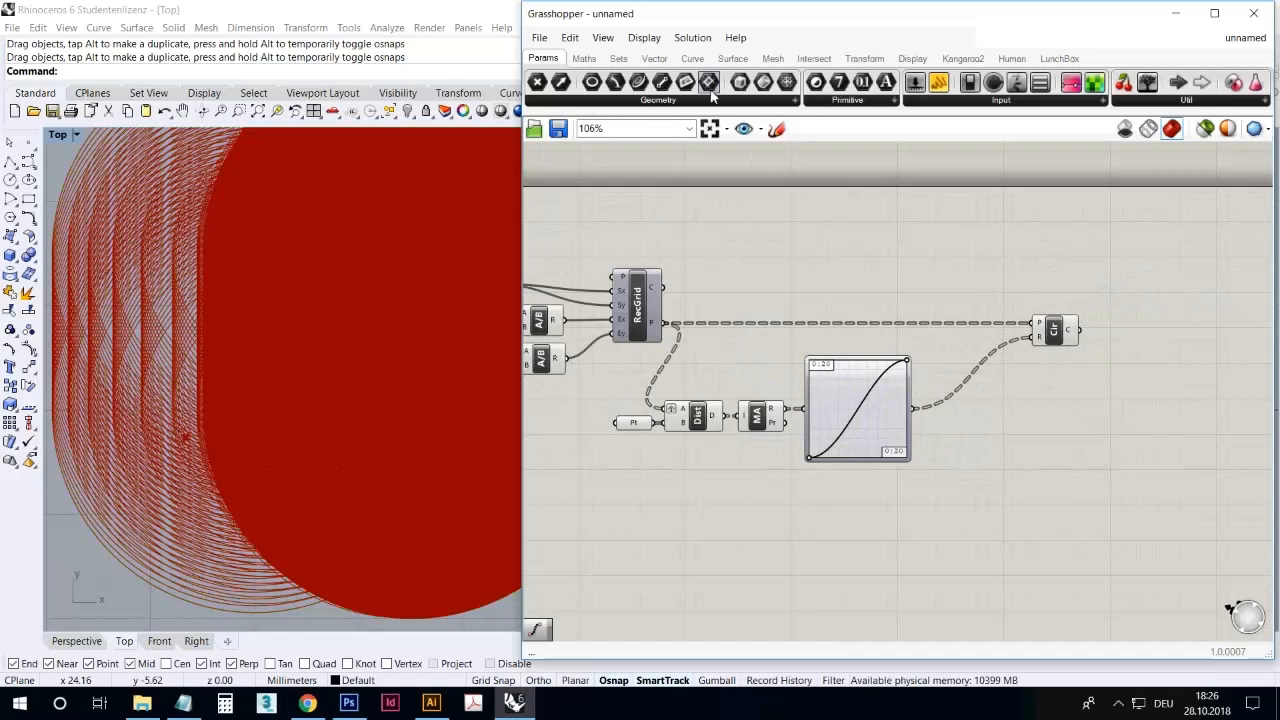
pyautogui.click(600, 60)
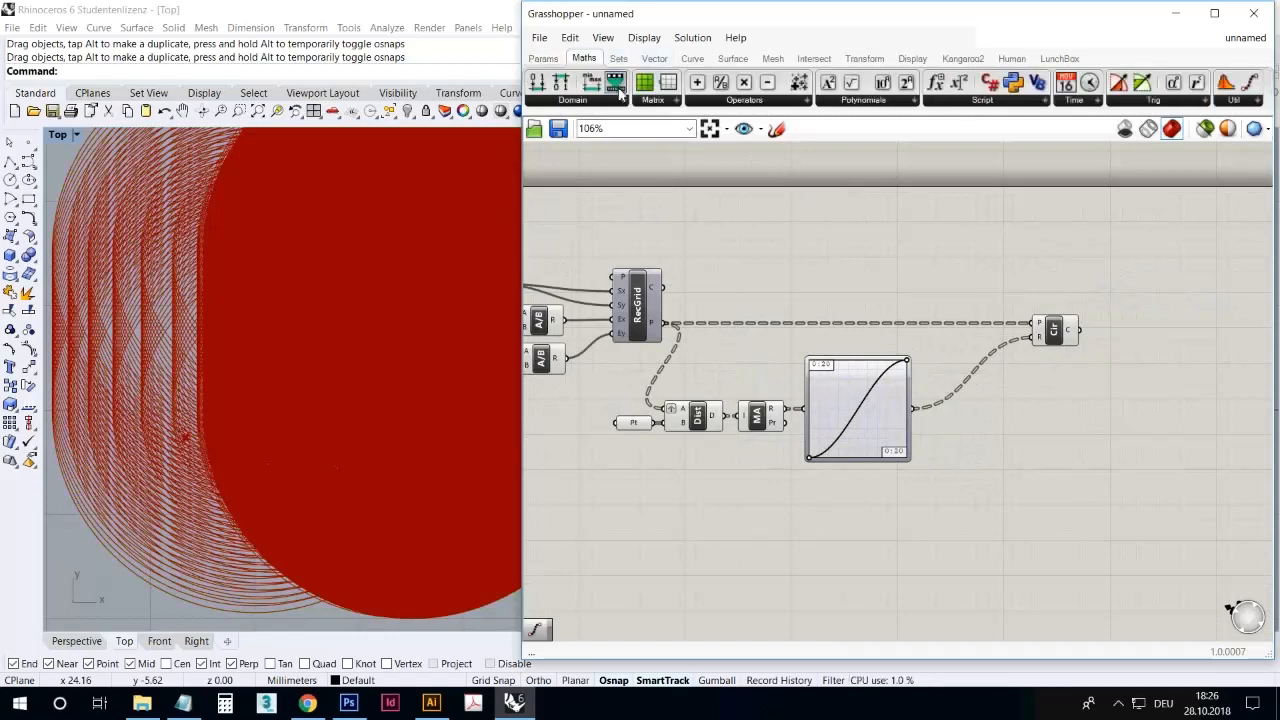
pyautogui.moveTo(1033, 503); pyautogui.dragTo(1018, 445)
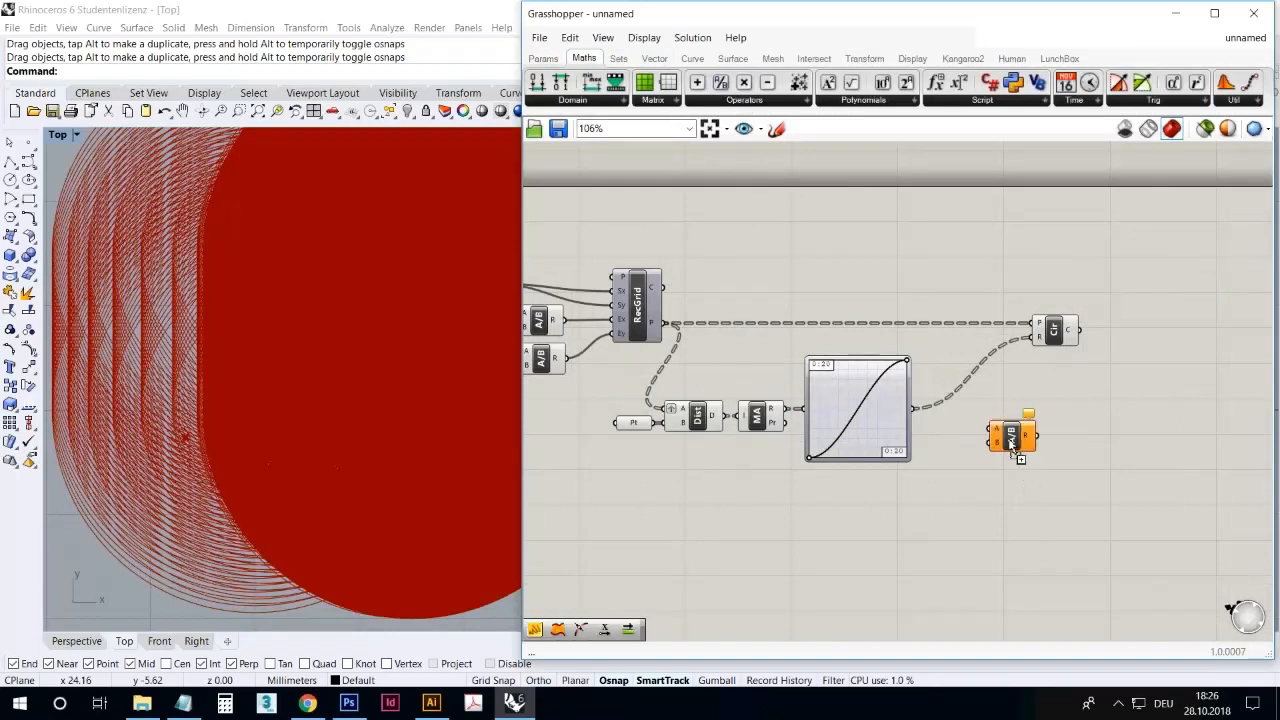
pyautogui.moveTo(944, 479); pyautogui.dragTo(1005, 462, button='right')
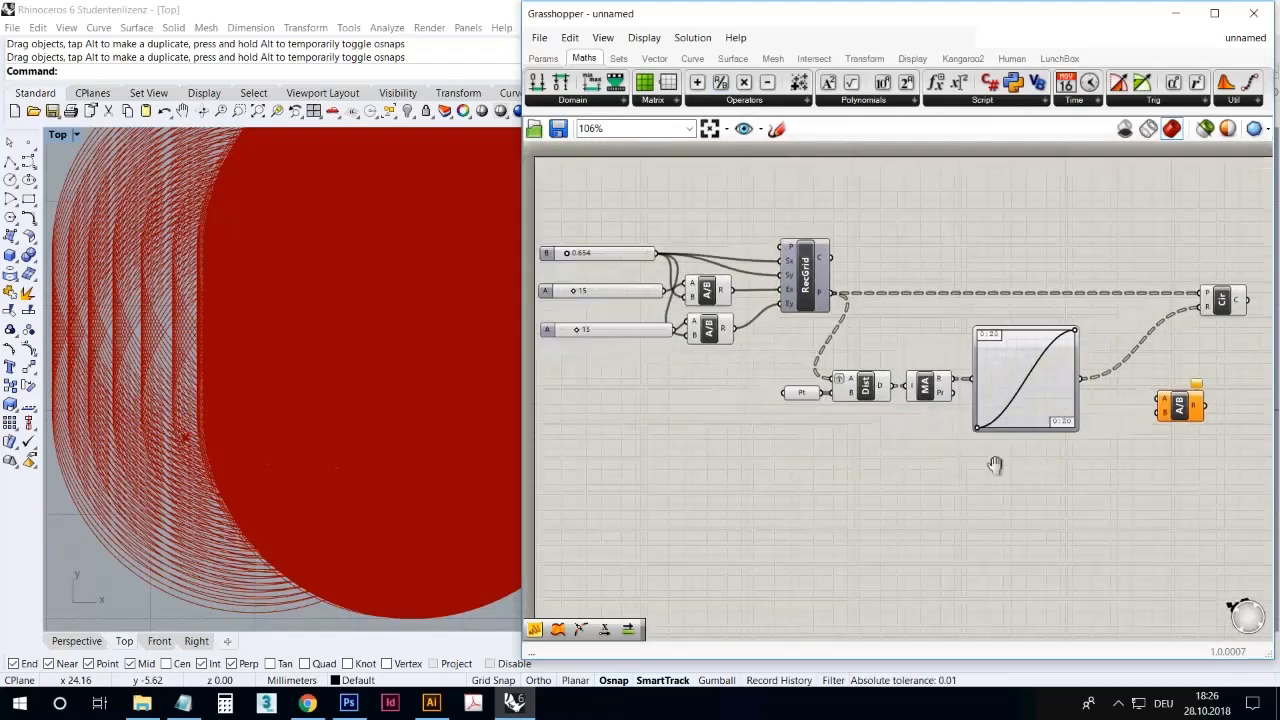
pyautogui.click(650, 334)
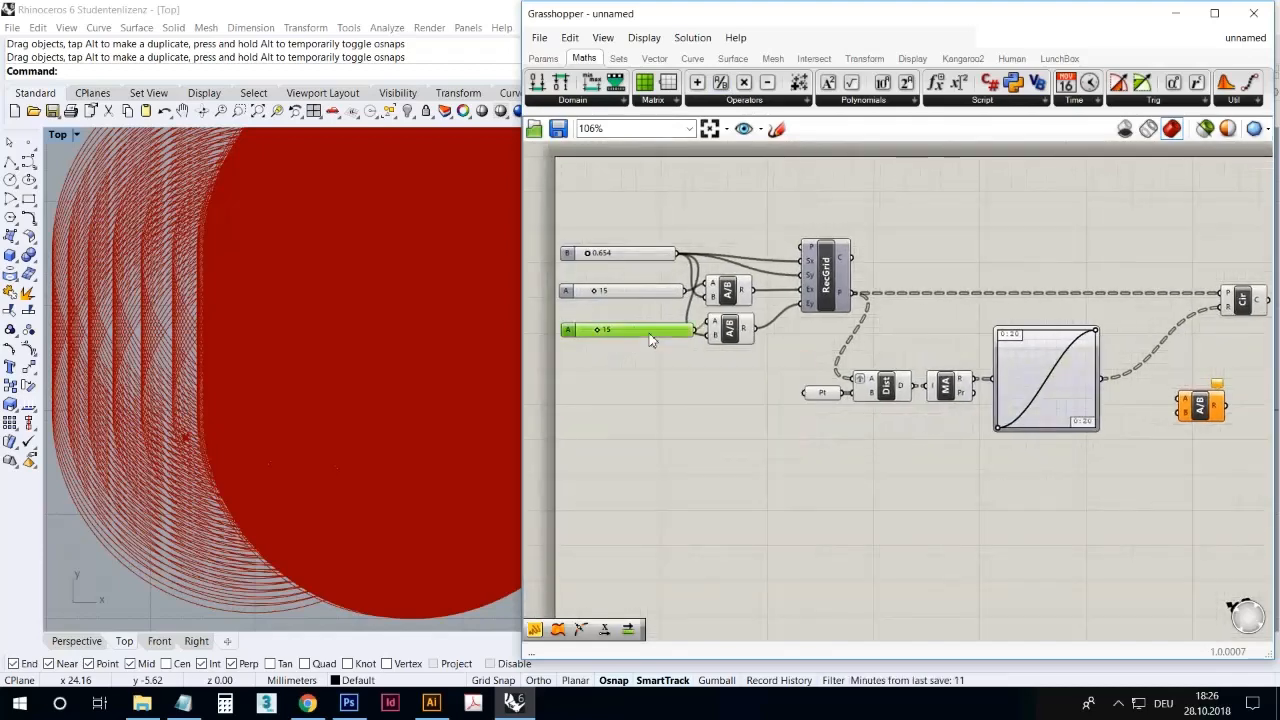
pyautogui.click(671, 424)
pyautogui.moveTo(1102, 379); pyautogui.dragTo(1178, 406)
pyautogui.click(1207, 412)
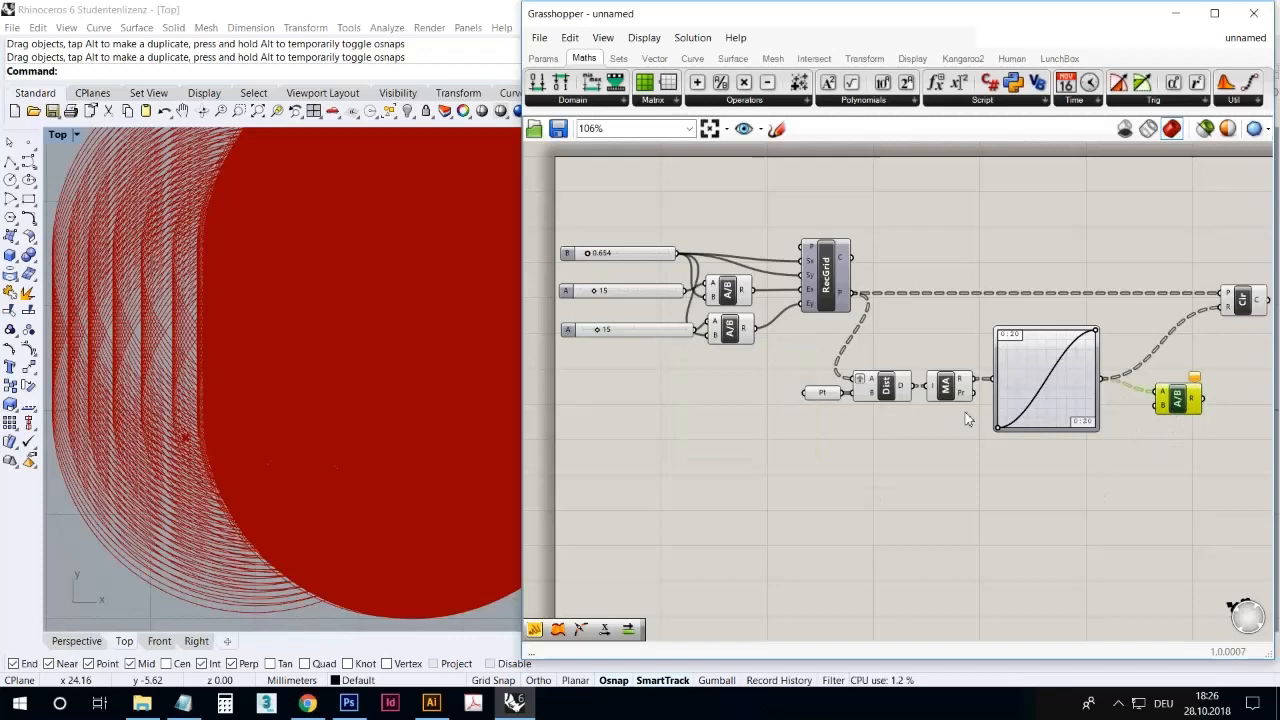
# - Copy the lowest slider below the Graph Mapper, wire the copy into the new Division's B input, and connect Division's R to Circle's R
pyautogui.click(670, 336)
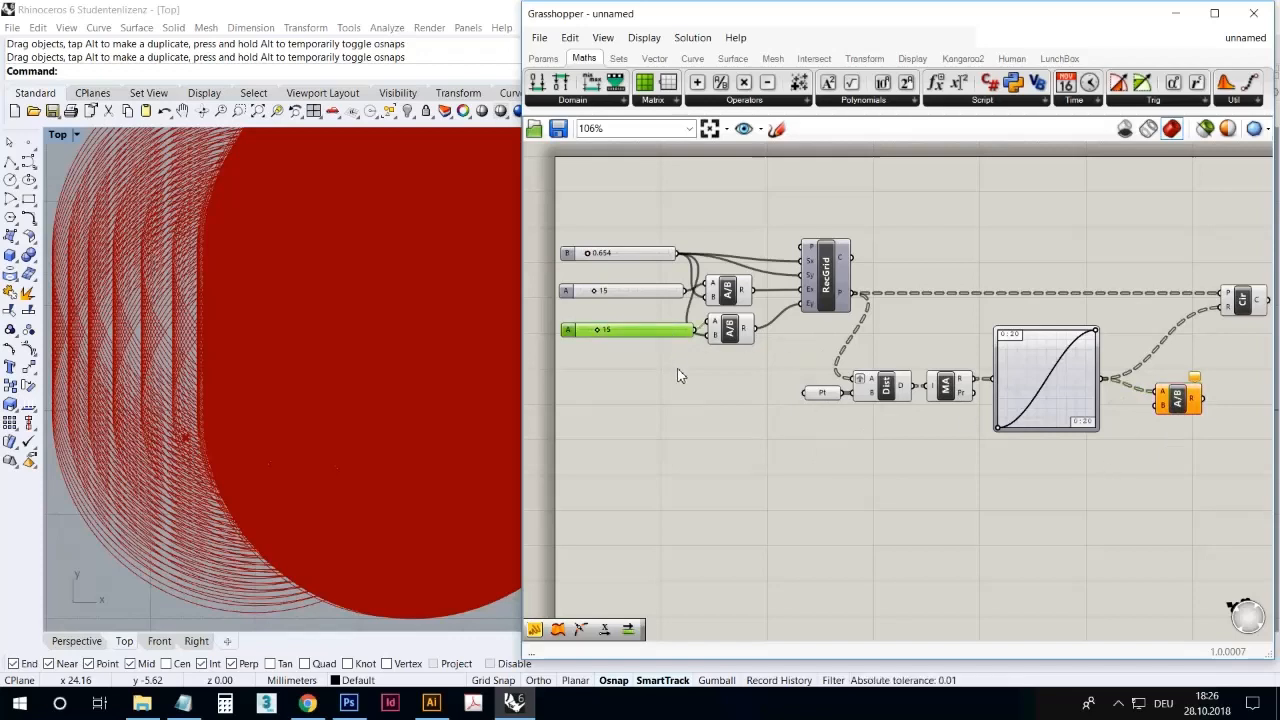
pyautogui.hotkey('ctrl', 'v')
pyautogui.moveTo(670, 346); pyautogui.dragTo(1228, 306)
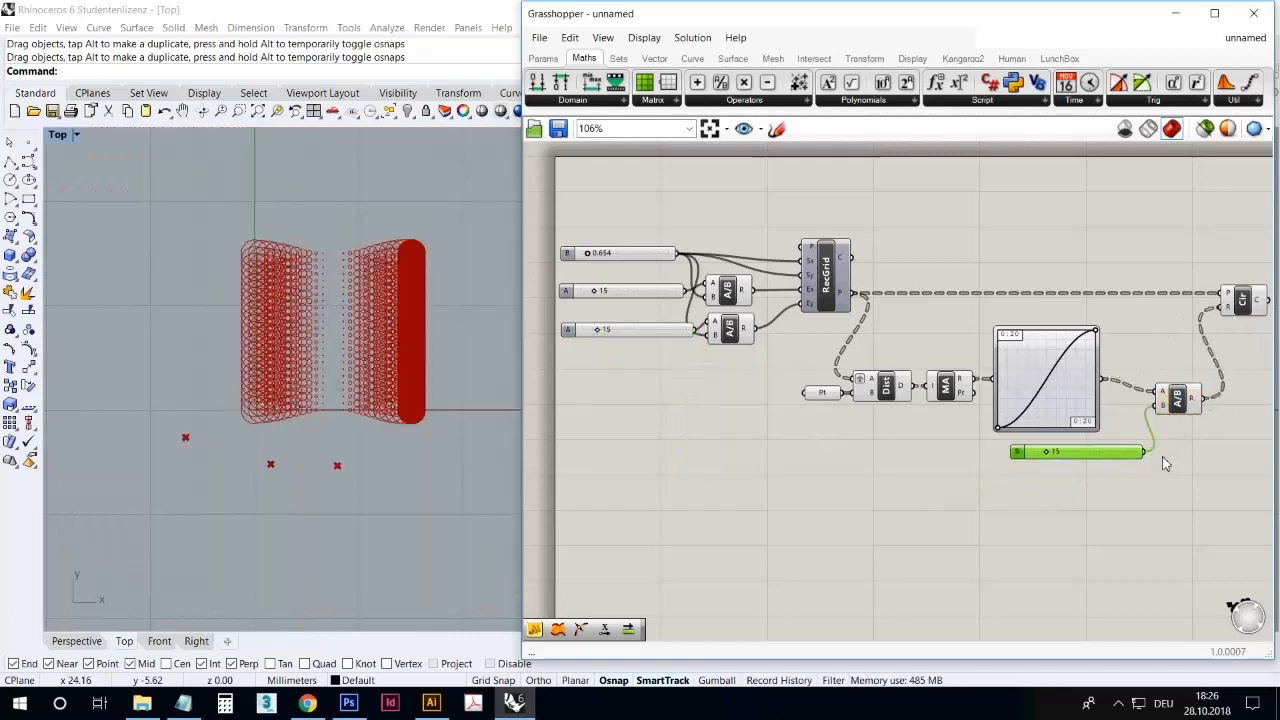
pyautogui.click(1172, 466)
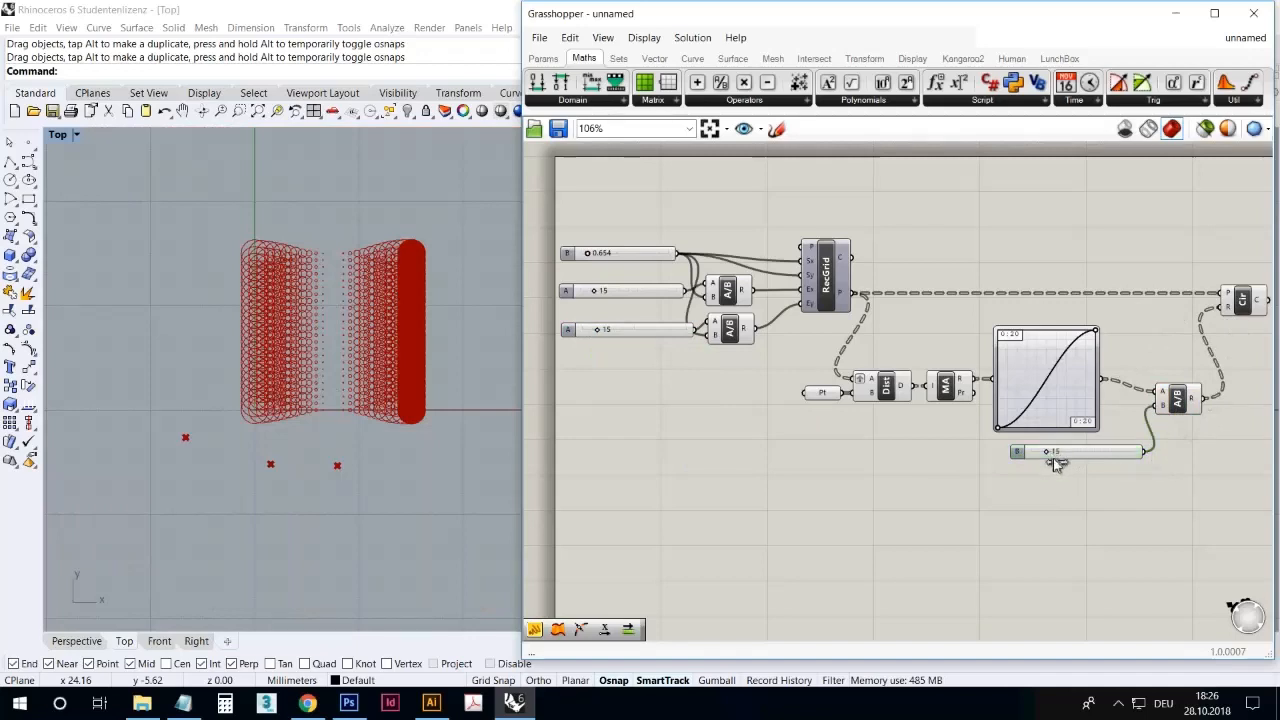
# - Set the divisor slider below the Graph Mapper to 51 and graft Circle's P input
pyautogui.moveTo(1053, 458); pyautogui.dragTo(1094, 451)
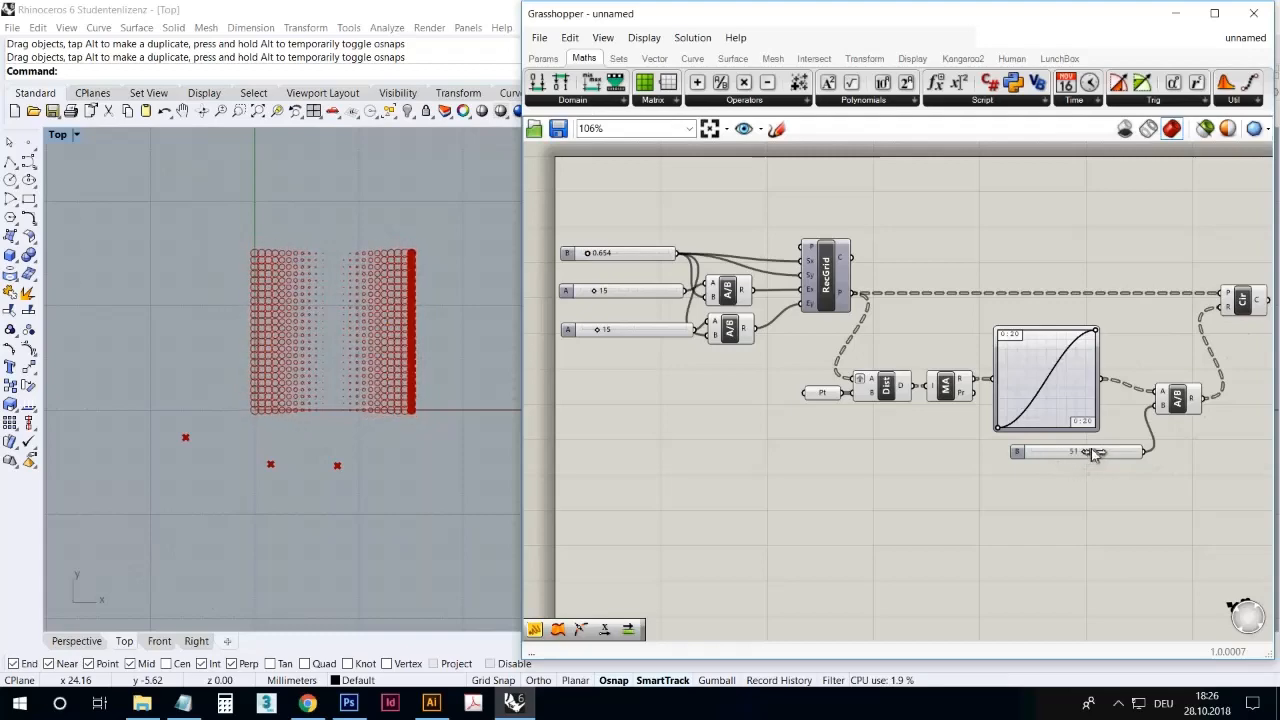
pyautogui.scroll(5, 423, 371)
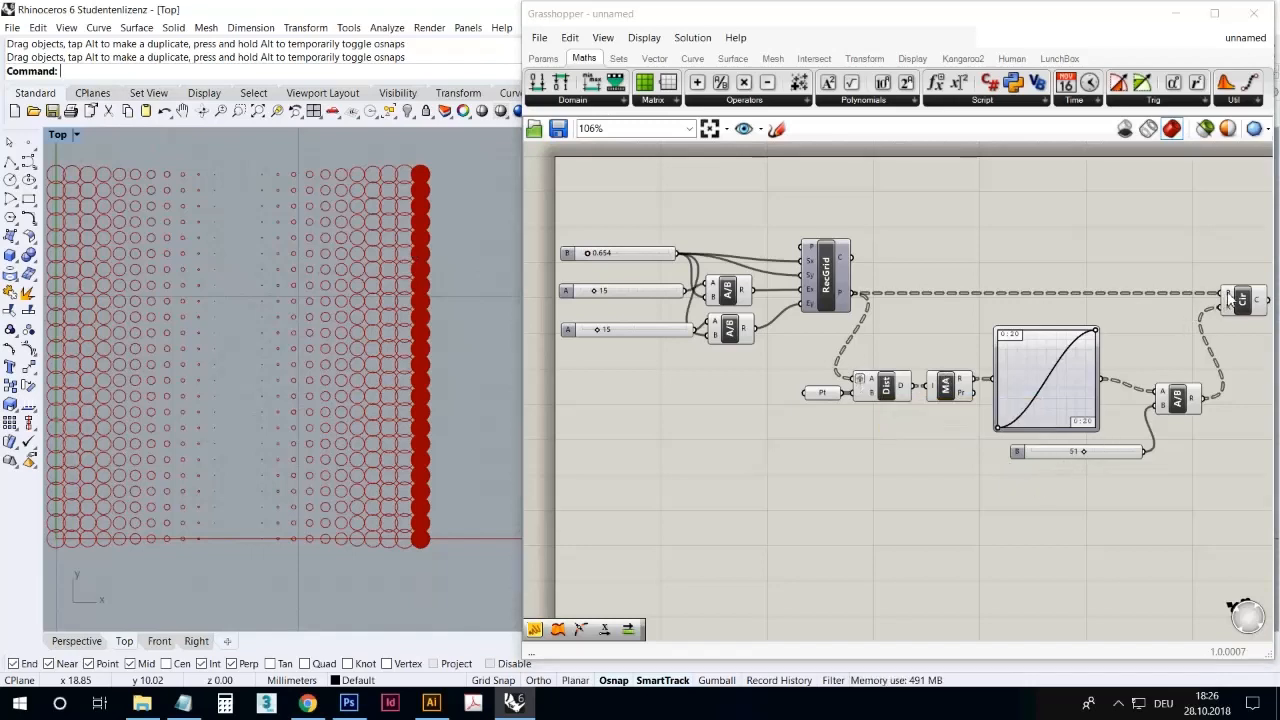
pyautogui.moveTo(1230, 298)
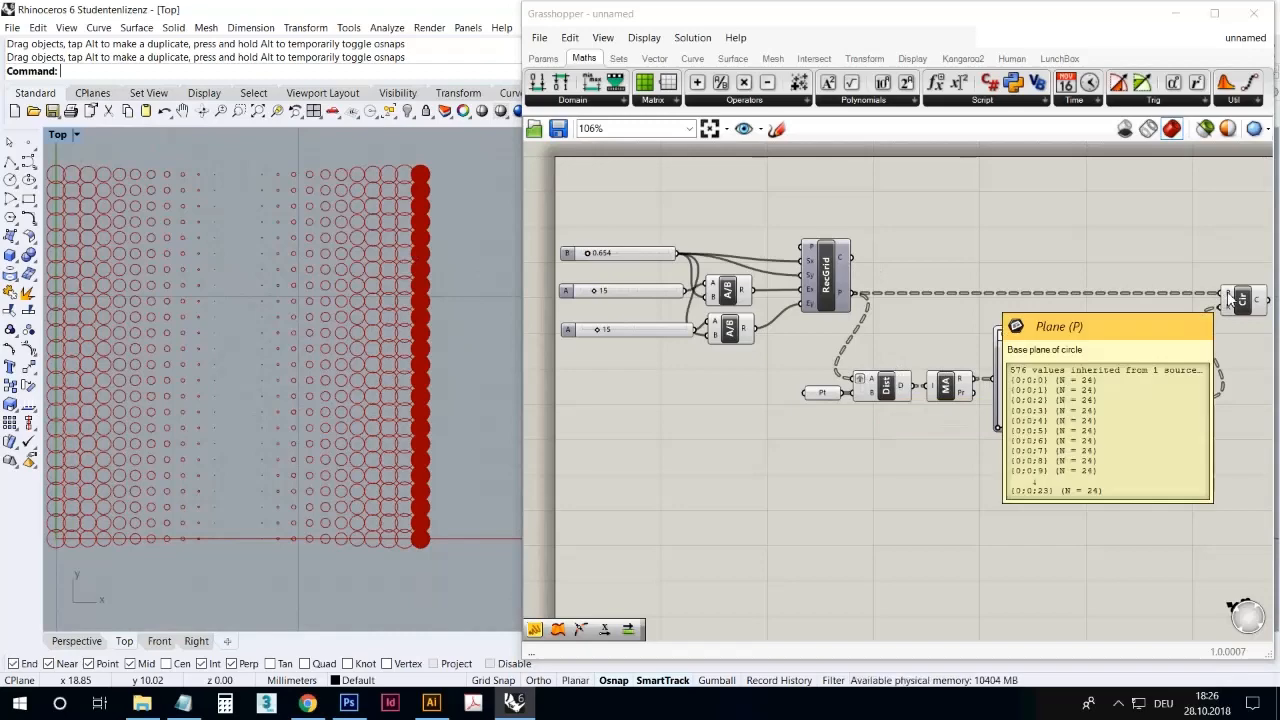
pyautogui.rightClick(1228, 296)
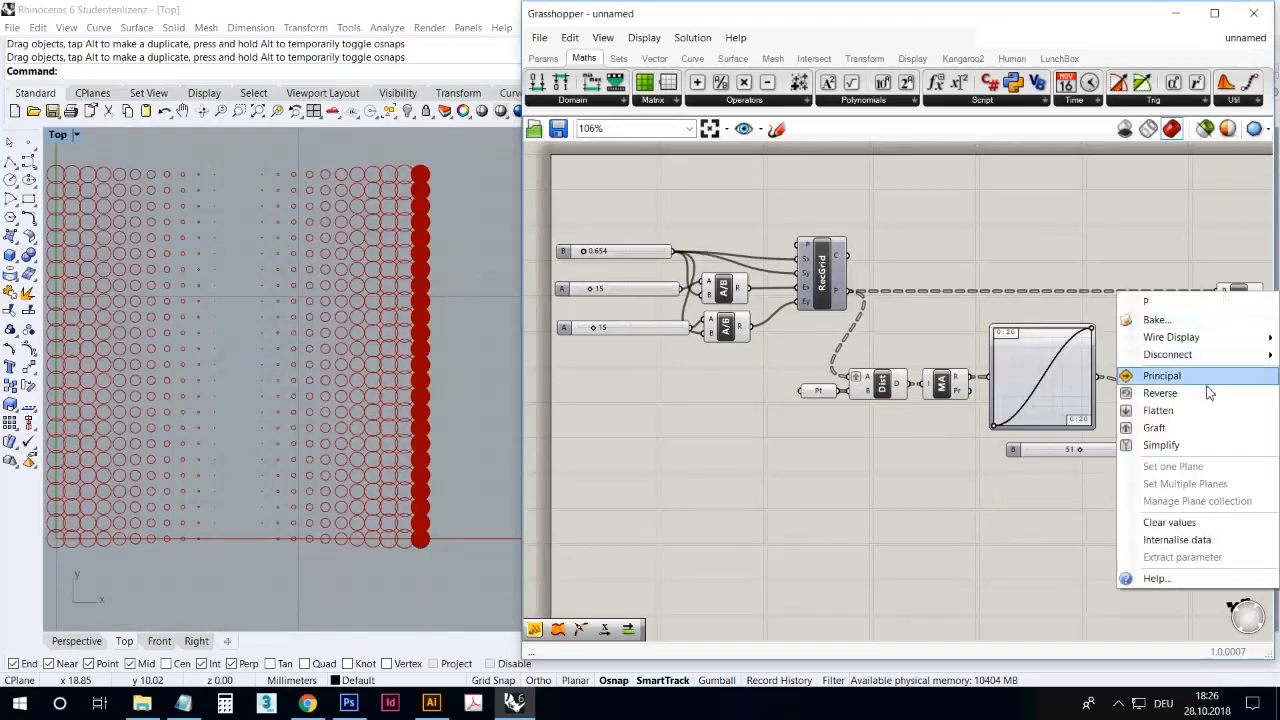
pyautogui.click(1202, 426)
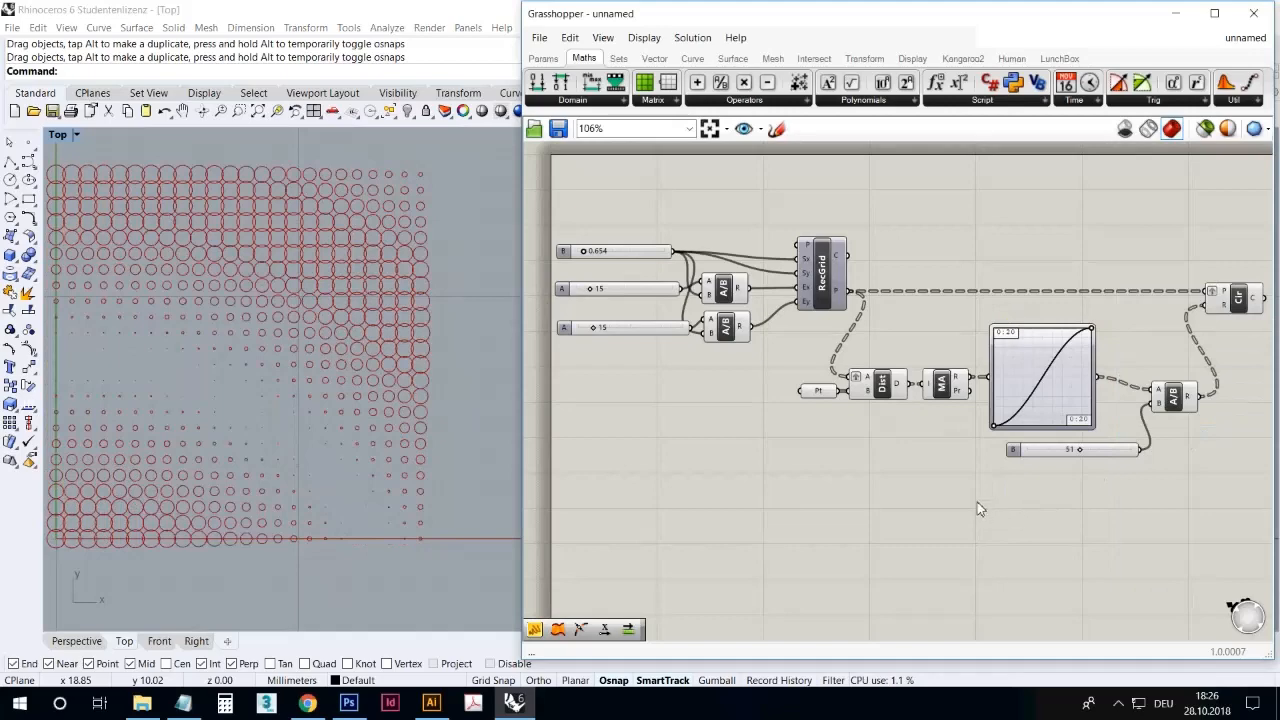
# - Set the divisor slider below the Graph Mapper to 77
pyautogui.scroll(-2, 391, 364)
pyautogui.moveTo(392, 364); pyautogui.dragTo(438, 361, button='right')
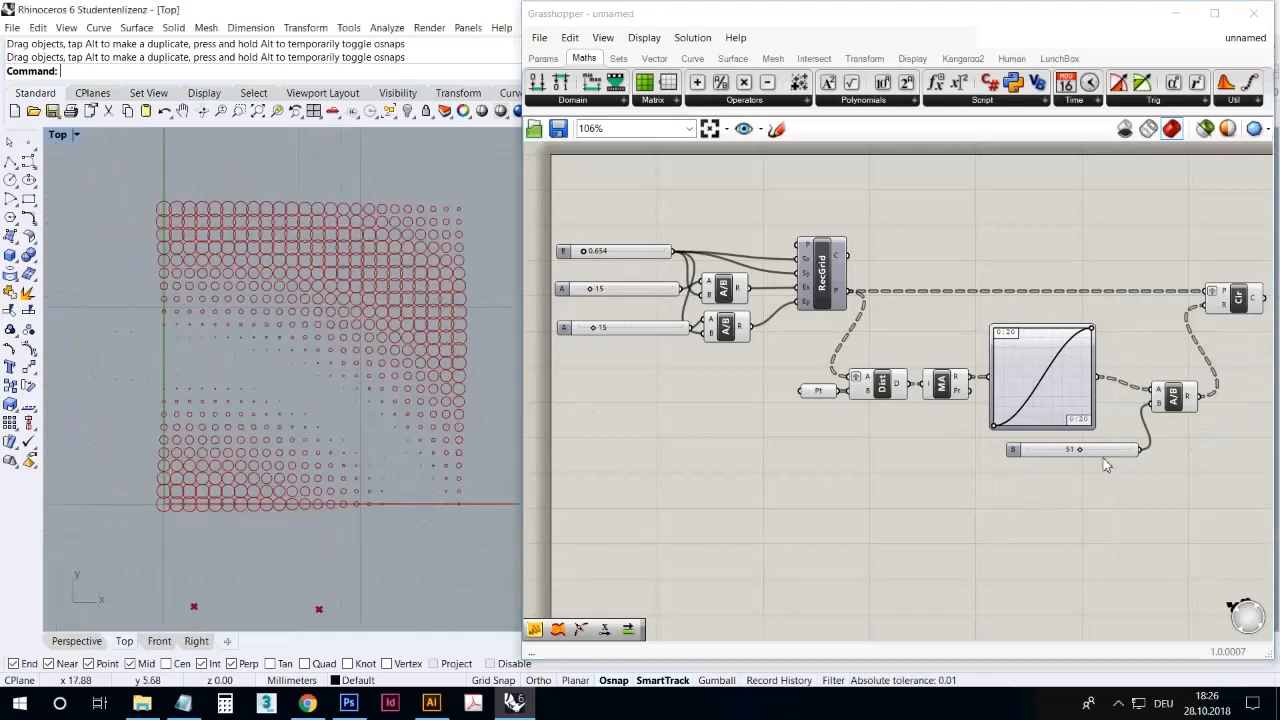
pyautogui.moveTo(1080, 450); pyautogui.dragTo(1116, 451)
pyautogui.moveTo(421, 417); pyautogui.dragTo(448, 388, button='right')
pyautogui.scroll(-6, 446, 392)
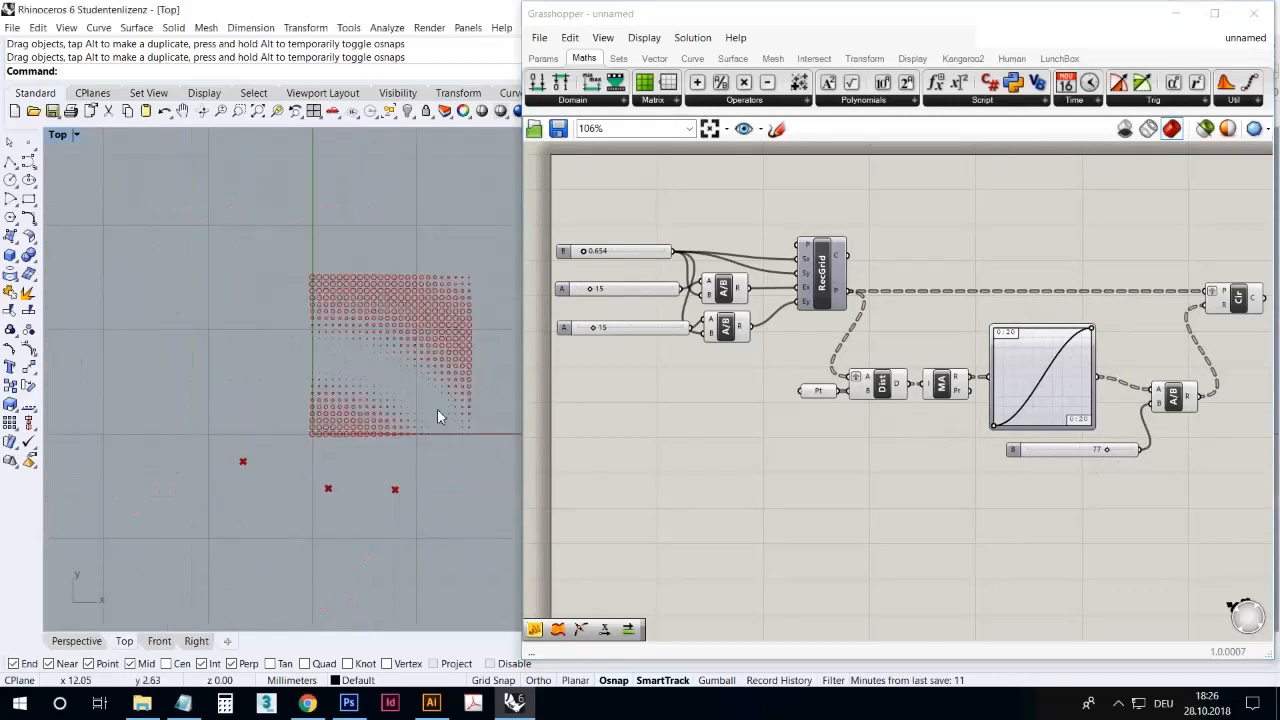
# - Reposition the three attractor points in Rhino: one left of the grid, one inside its lower right area and one just below it
pyautogui.scroll(3, 437, 417)
pyautogui.moveTo(406, 557); pyautogui.dragTo(186, 481)
pyautogui.moveTo(270, 526); pyautogui.dragTo(309, 472)
pyautogui.click(329, 400)
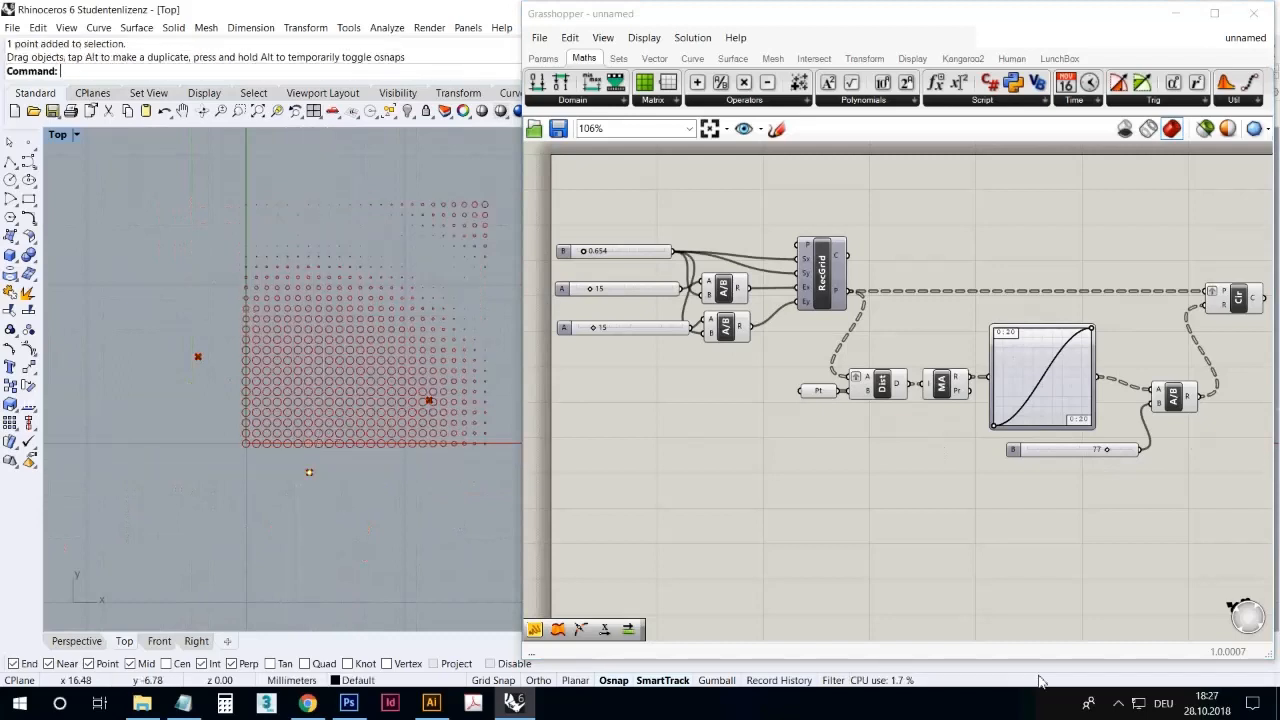
pyautogui.click(1122, 705)
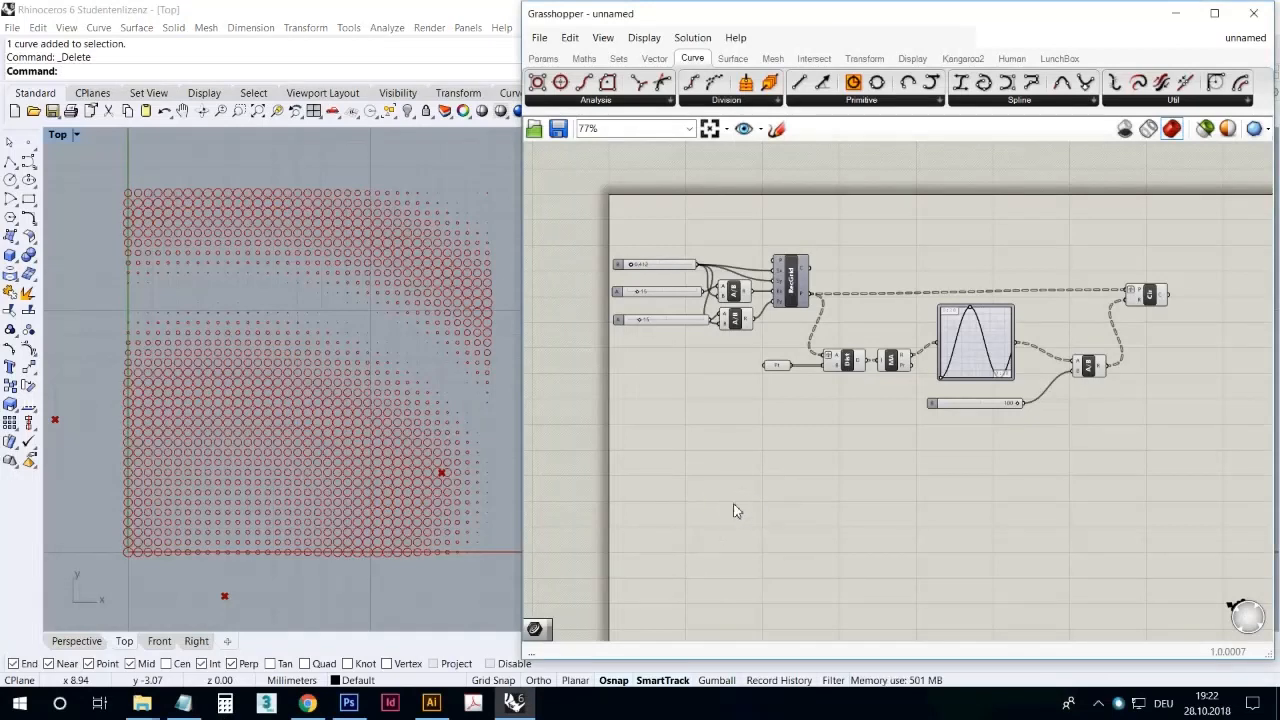
pyautogui.moveTo(774, 497); pyautogui.dragTo(751, 487, button='right')
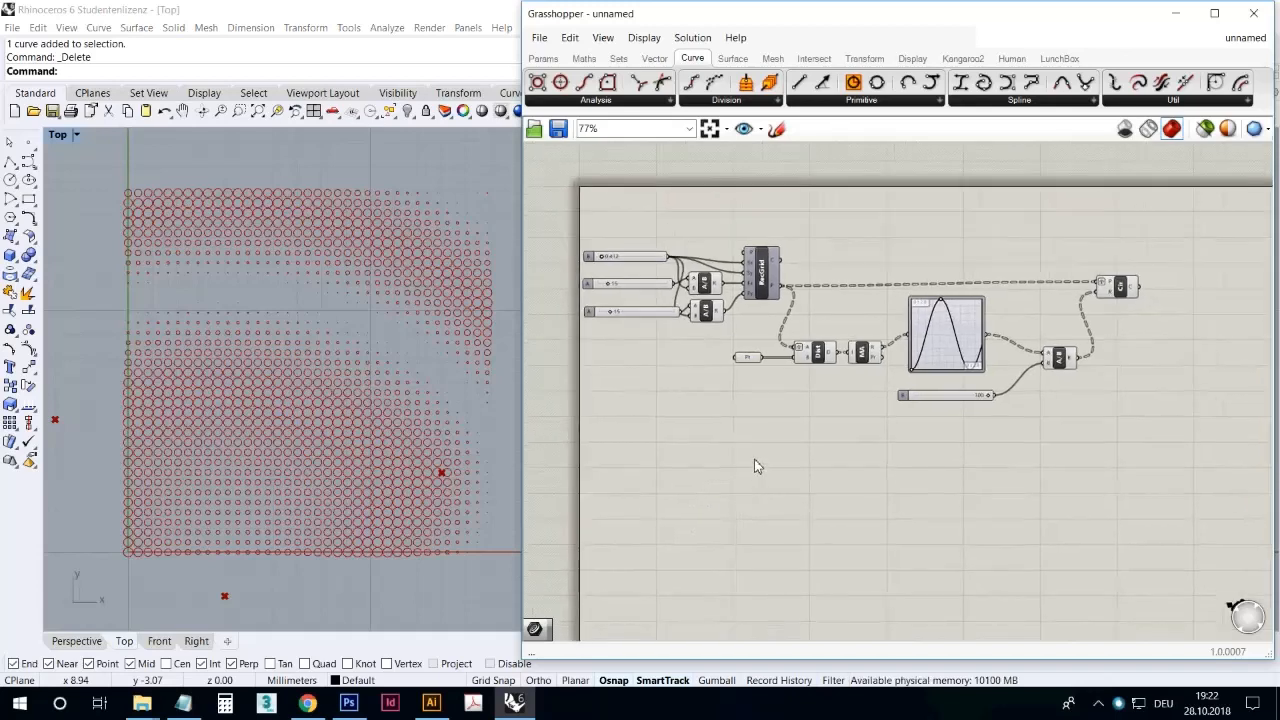
# - Draw a closed, pear-shaped control point curve over the circle grid in the Top view, ending at its start point
pyautogui.click(28, 160)
pyautogui.click(314, 231)
pyautogui.click(235, 229)
pyautogui.click(210, 270)
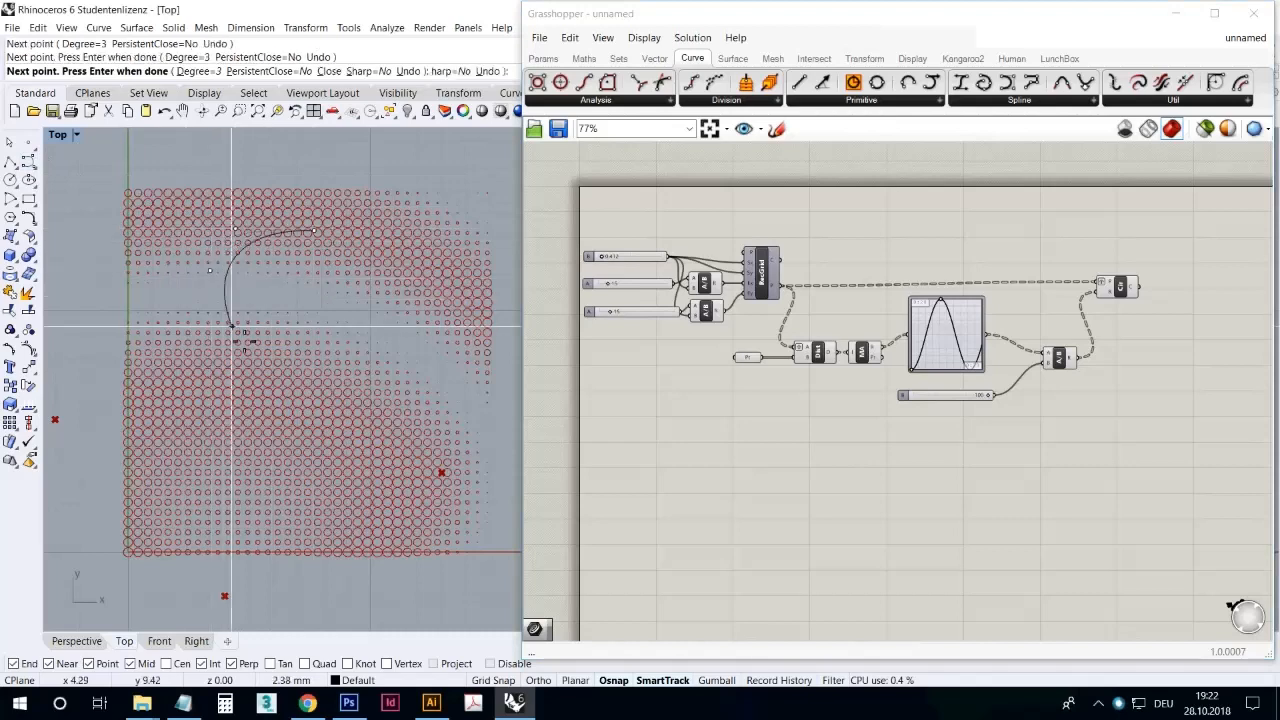
pyautogui.click(232, 351)
pyautogui.click(193, 396)
pyautogui.click(199, 501)
pyautogui.click(276, 520)
pyautogui.click(365, 521)
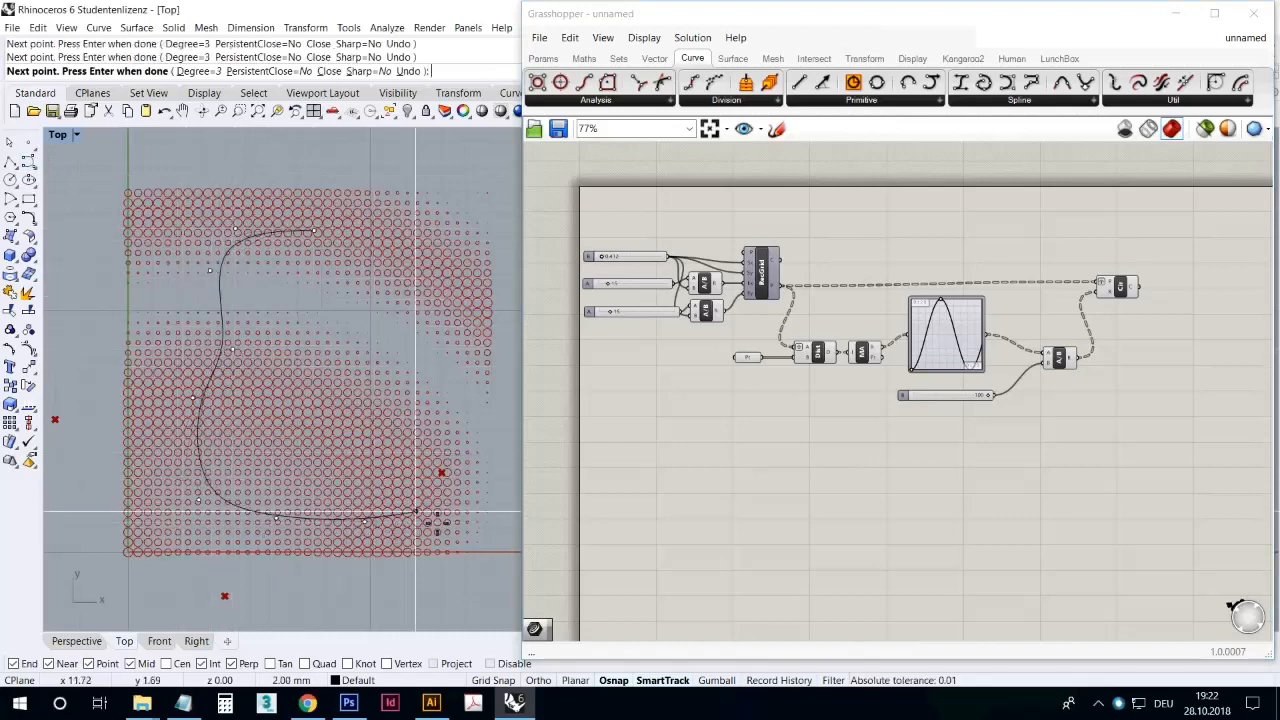
pyautogui.click(455, 506)
pyautogui.click(473, 455)
pyautogui.click(452, 386)
pyautogui.click(392, 276)
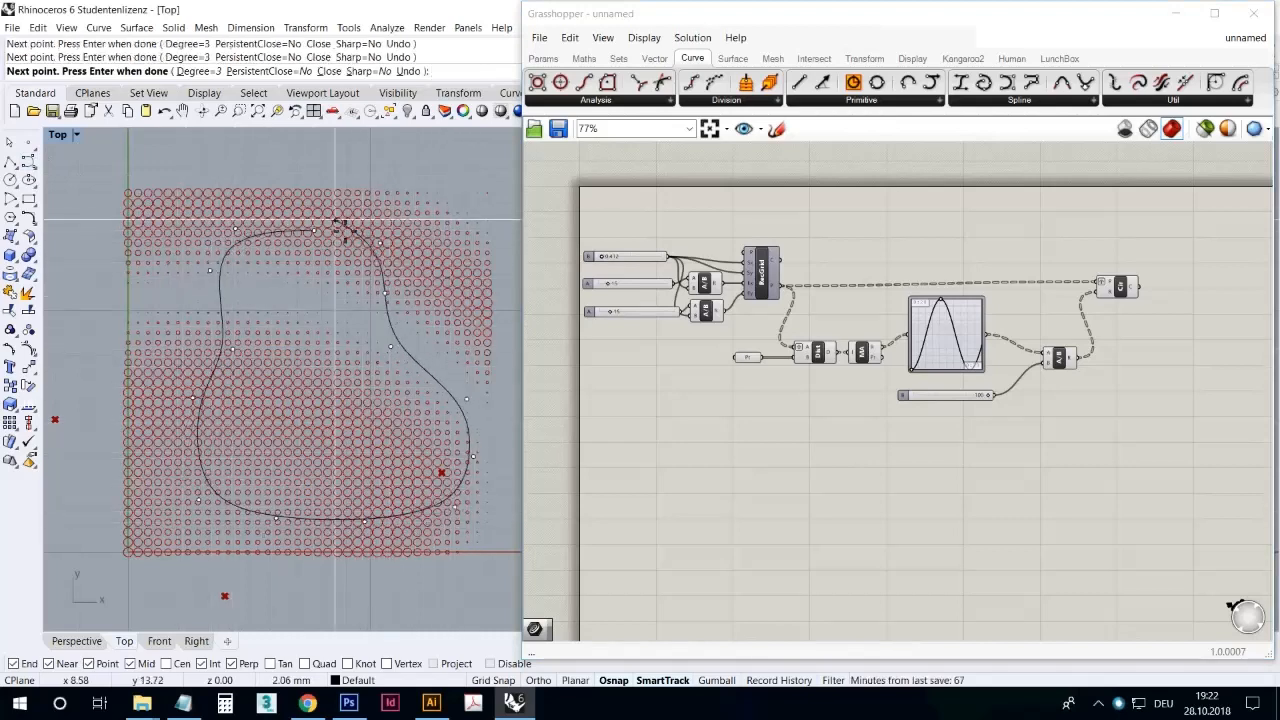
pyautogui.click(318, 232)
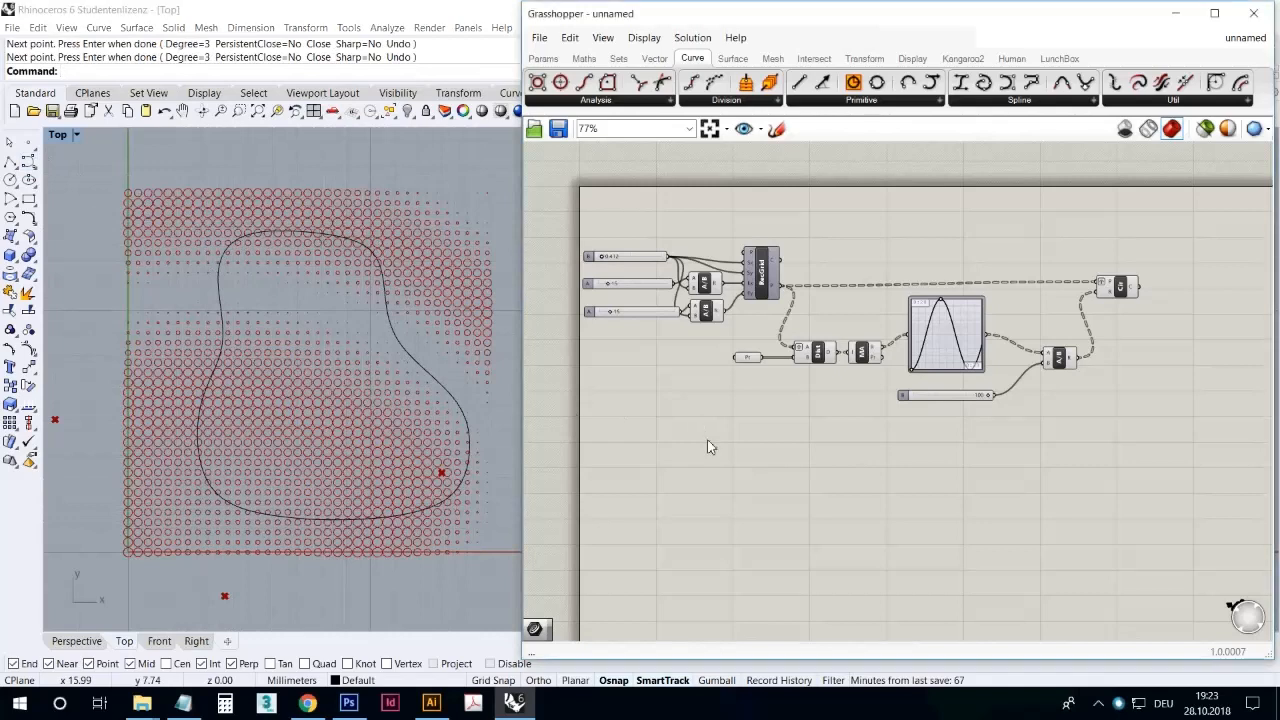
# - Add a Curve parameter below the point parameter and reference the closed pear-shaped Rhino curve in it
pyautogui.click(543, 58)
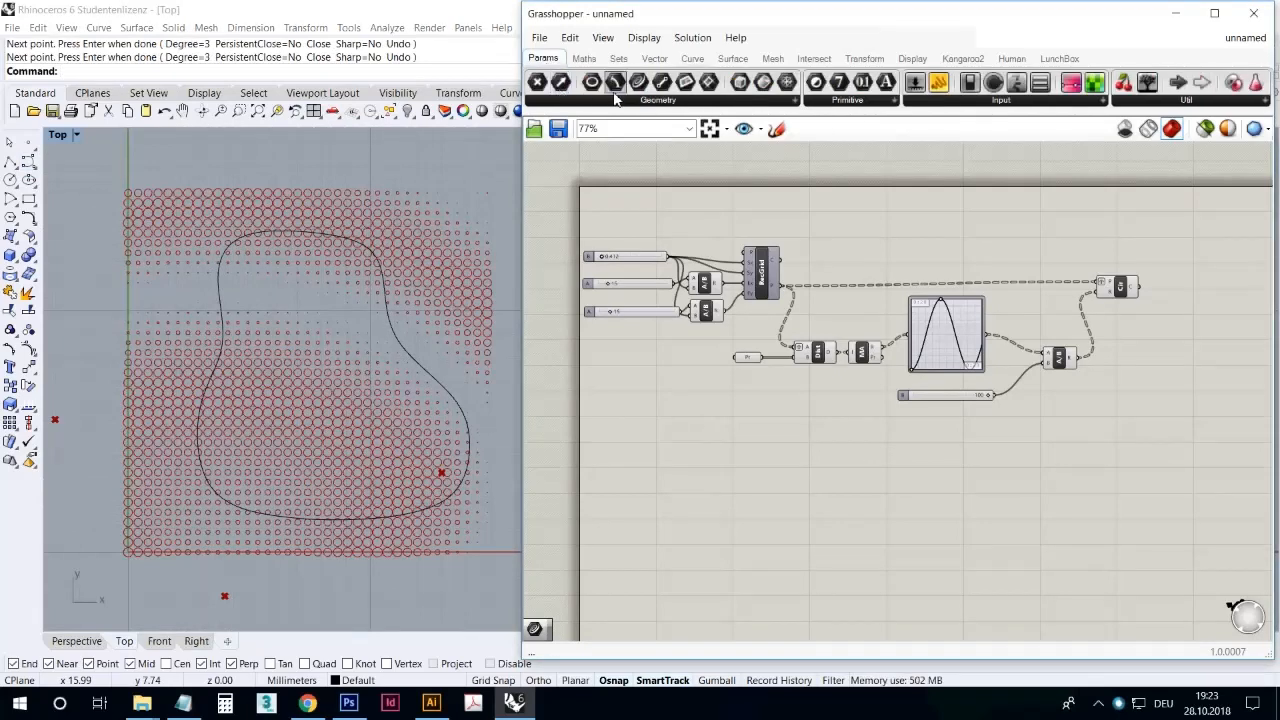
pyautogui.moveTo(642, 85); pyautogui.dragTo(700, 440)
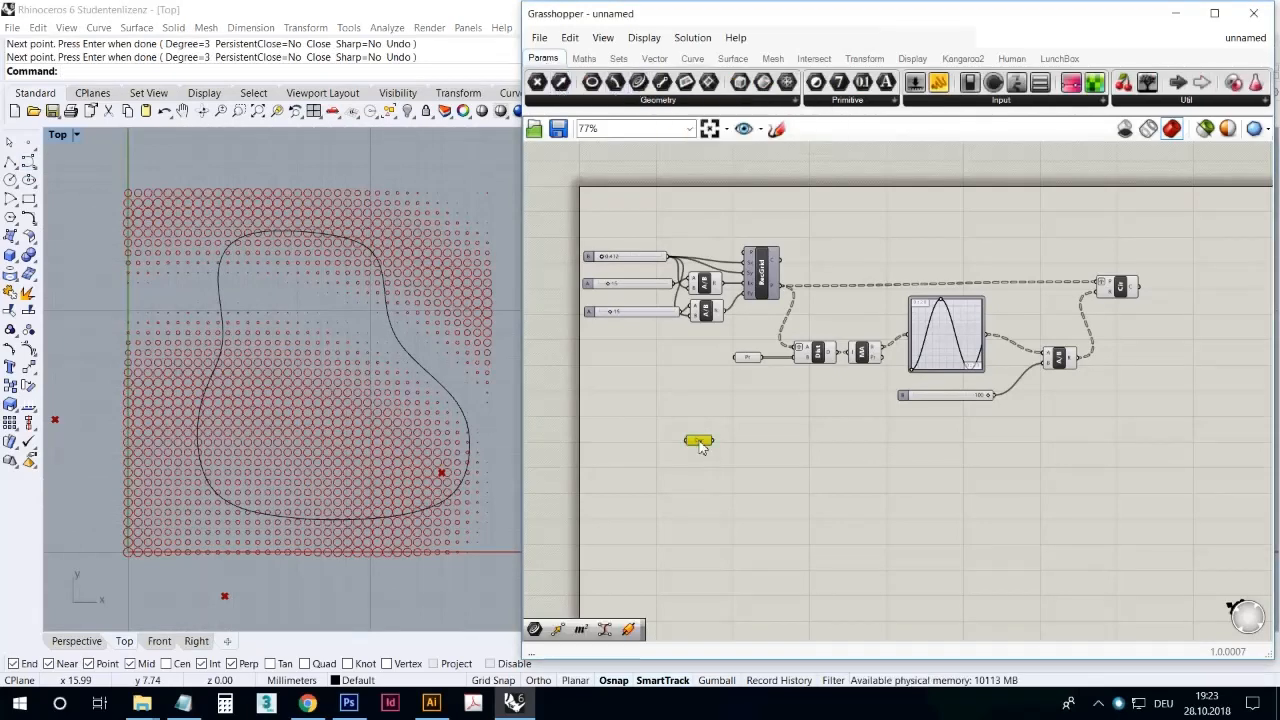
pyautogui.rightClick(697, 440)
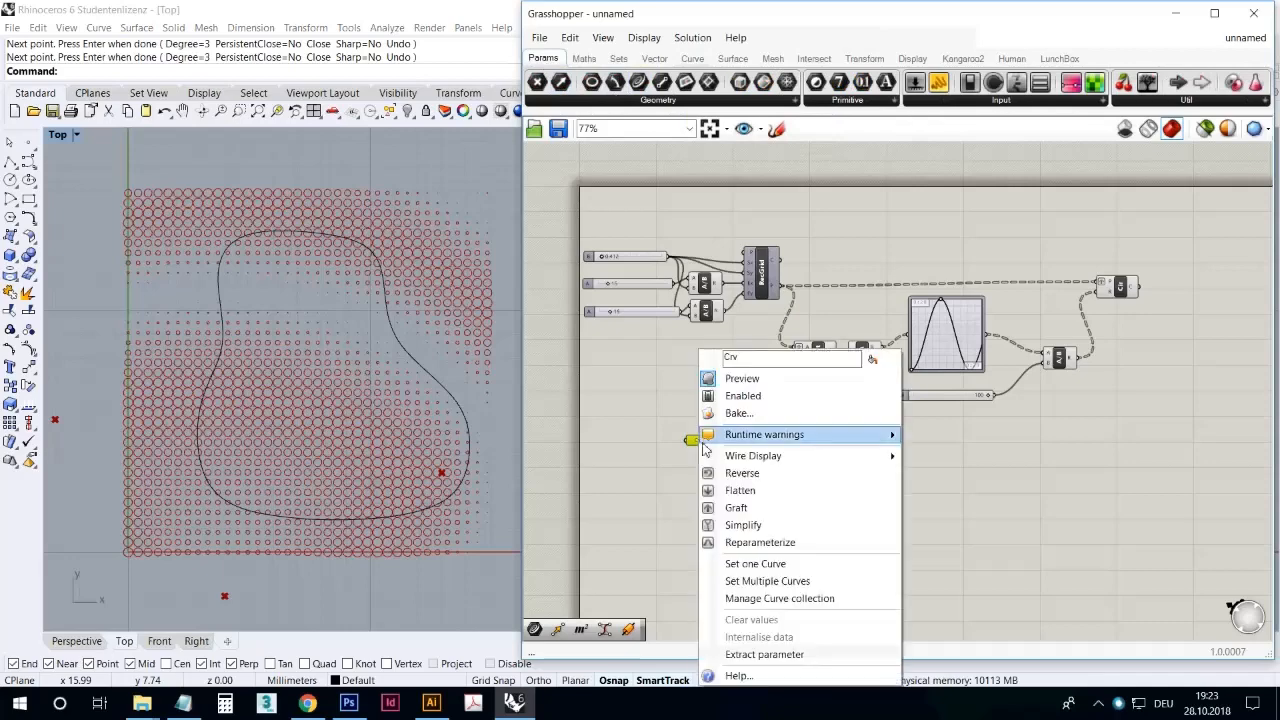
pyautogui.click(788, 565)
pyautogui.click(393, 350)
pyautogui.click(837, 482)
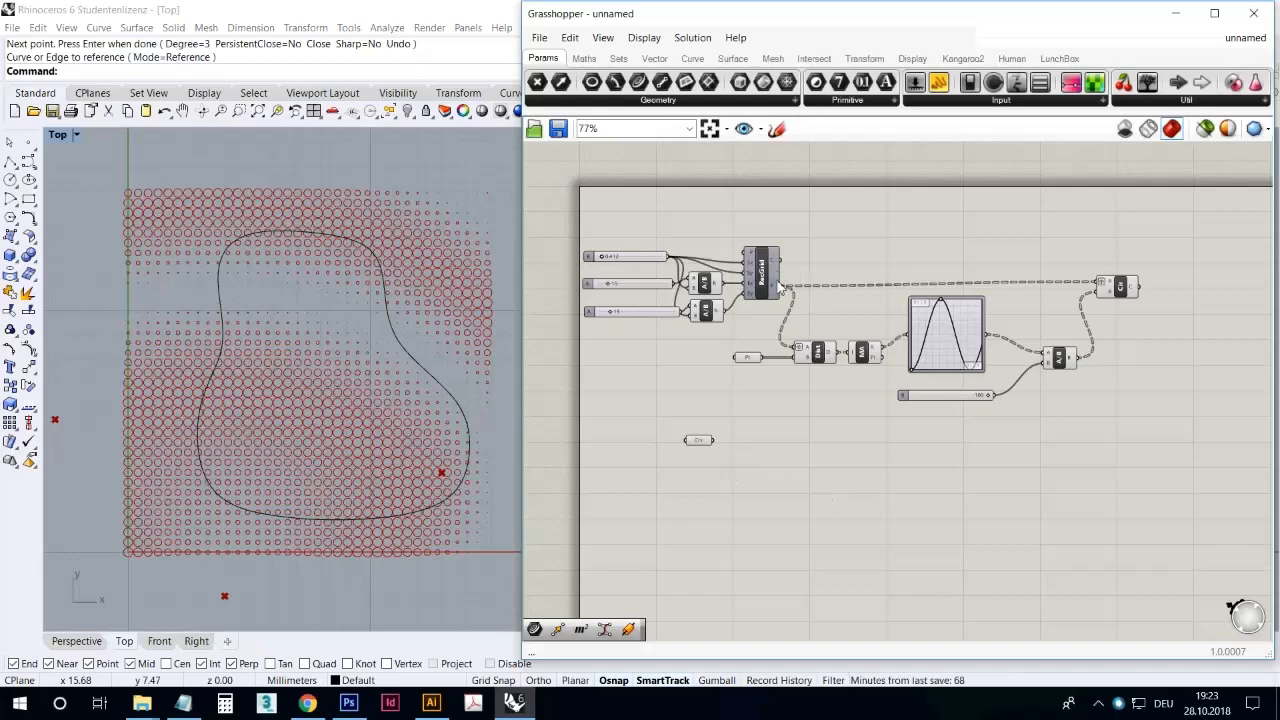
pyautogui.moveTo(700, 441); pyautogui.dragTo(673, 430)
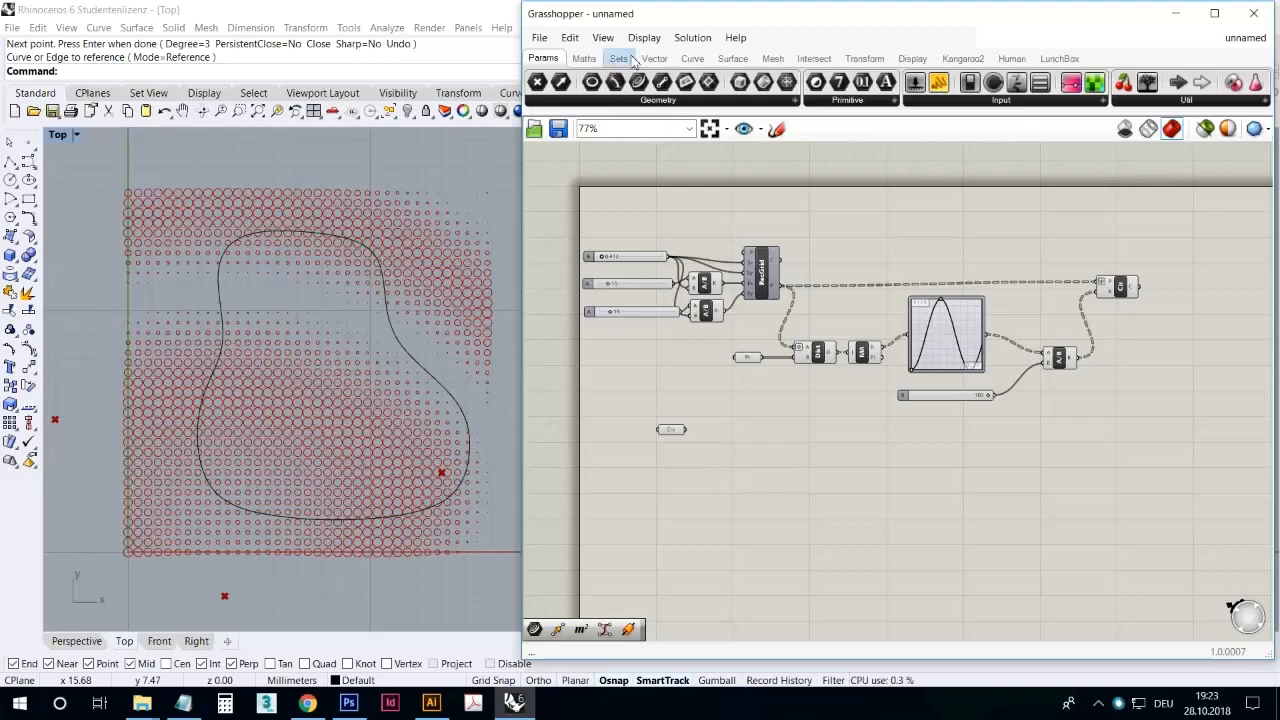
# - Add a Point In Curve component beside the Curve parameter
pyautogui.click(690, 59)
pyautogui.click(648, 101)
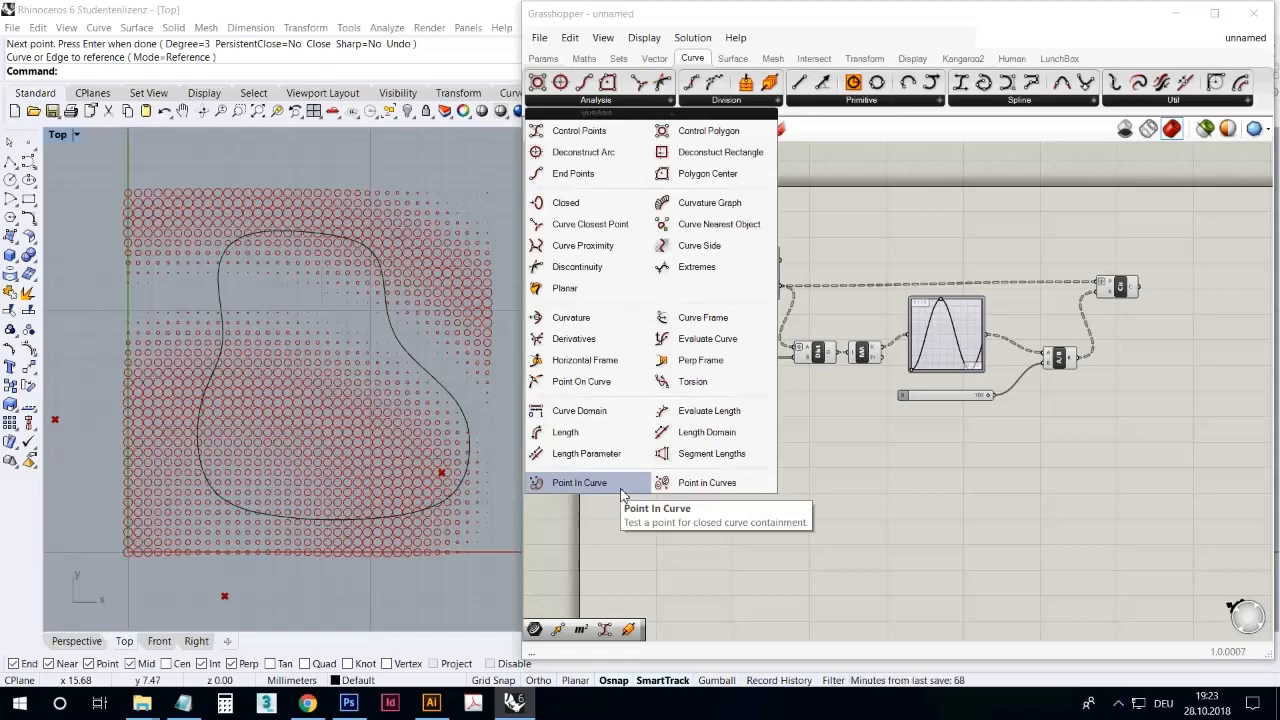
pyautogui.moveTo(620, 493); pyautogui.dragTo(732, 403)
pyautogui.scroll(1, 743, 480)
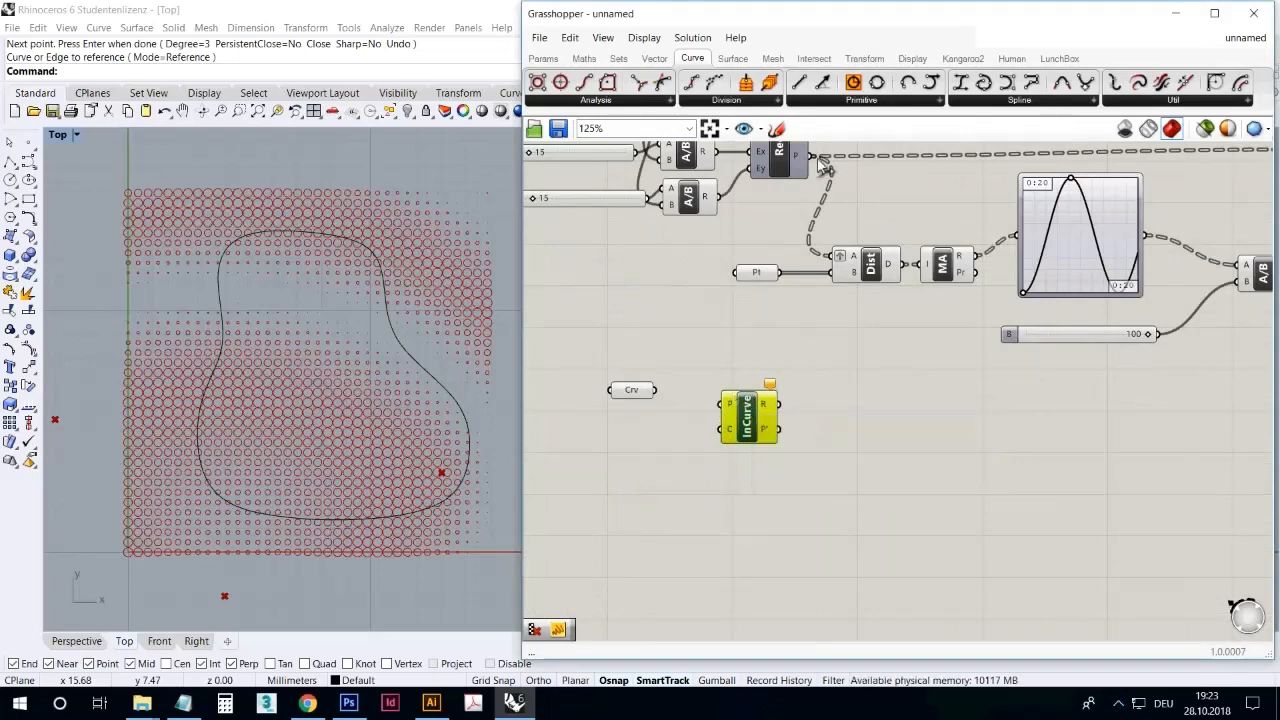
# - Insert a relay into the rectangular grid's P output wire, route Distance's A input through it, and place it above the Curve parameter
pyautogui.moveTo(789, 267); pyautogui.dragTo(709, 366, button='right')
pyautogui.scroll(-3, 738, 318)
pyautogui.scroll(3, 746, 302)
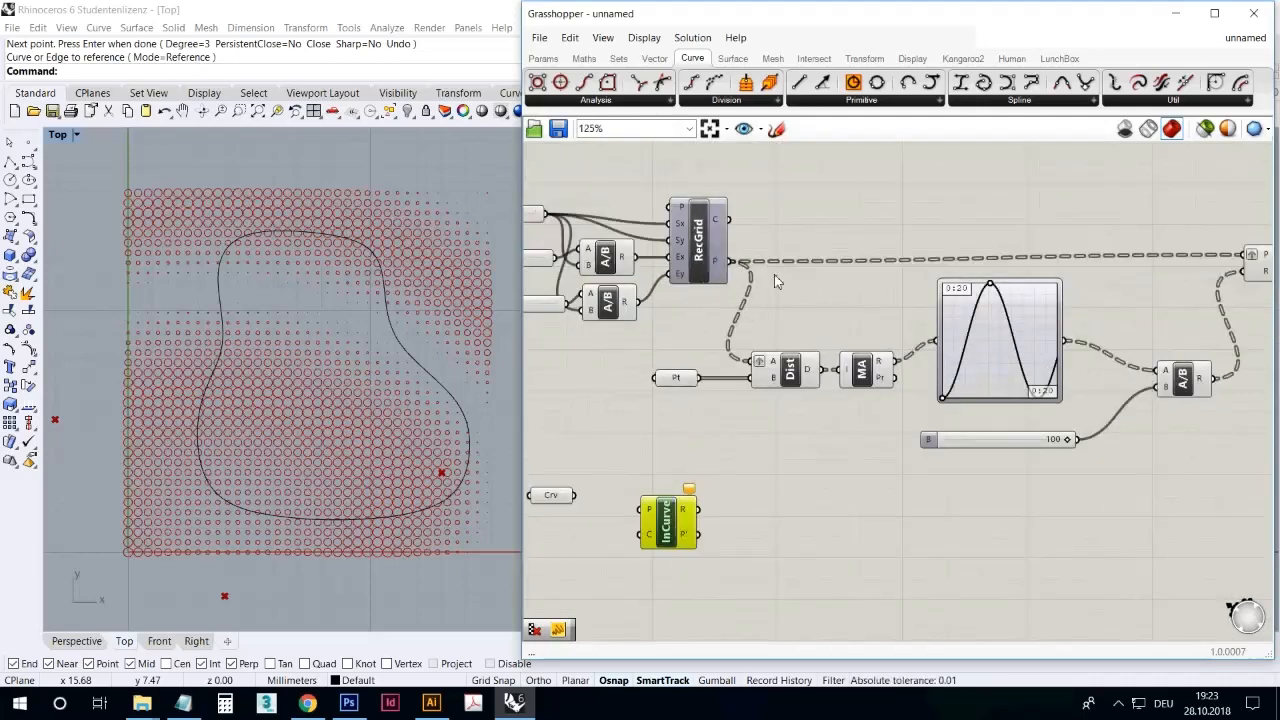
pyautogui.doubleClick(785, 263)
pyautogui.moveTo(790, 273)
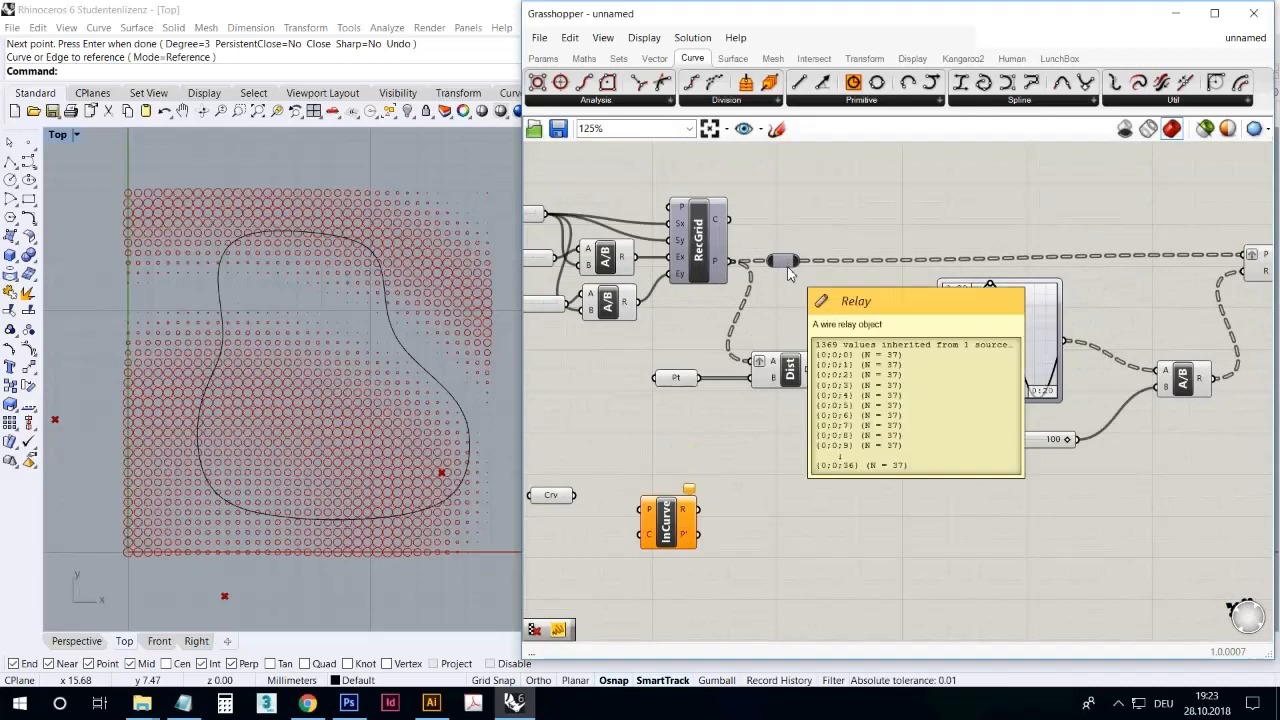
pyautogui.moveTo(798, 262); pyautogui.dragTo(757, 357)
pyautogui.moveTo(788, 262); pyautogui.dragTo(566, 421)
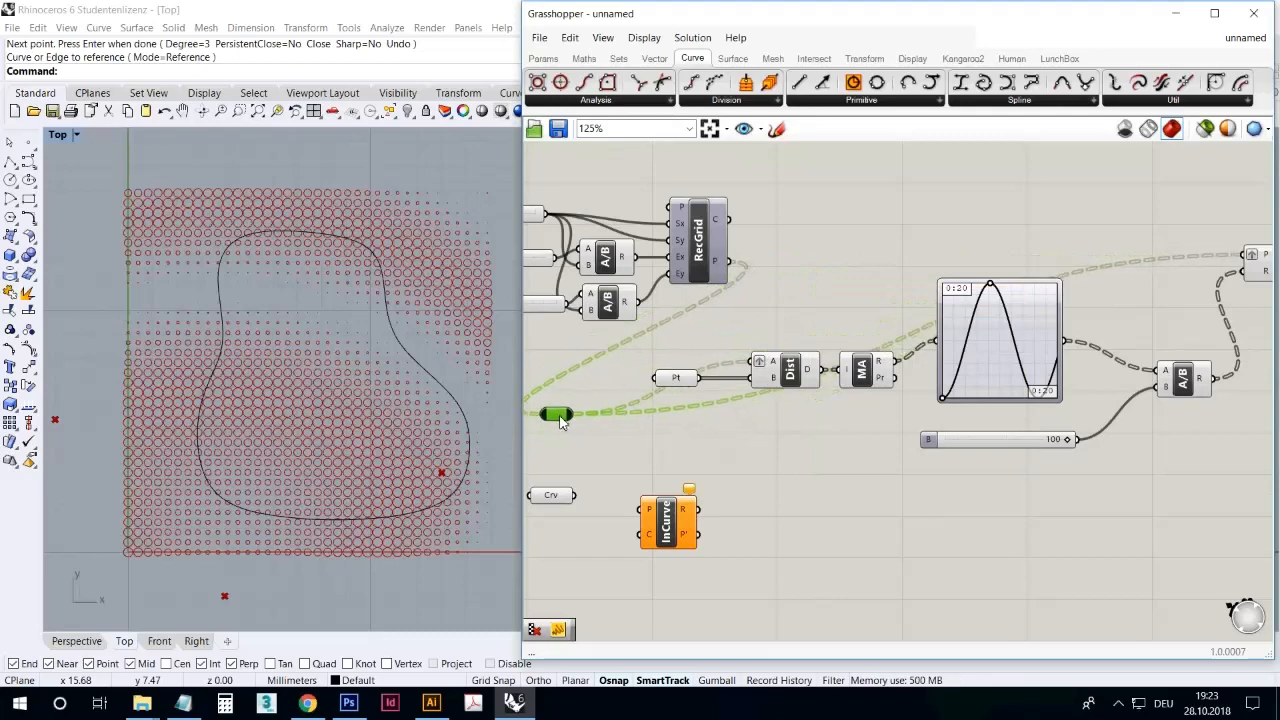
pyautogui.moveTo(623, 444); pyautogui.dragTo(697, 420, button='right')
pyautogui.scroll(1, 698, 422)
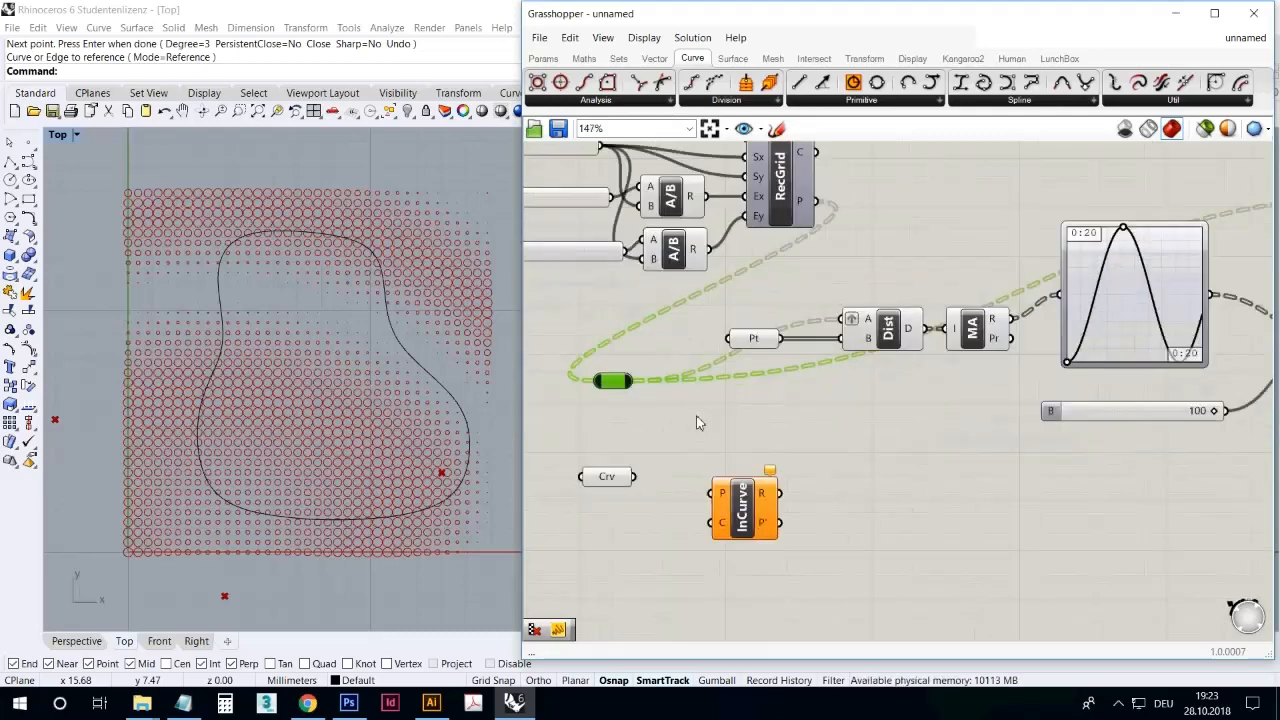
# - Connect the relay to Point In Curve's P input and the Curve parameter to its C input
pyautogui.moveTo(630, 381); pyautogui.dragTo(712, 493)
pyautogui.click(633, 400)
pyautogui.click(614, 381)
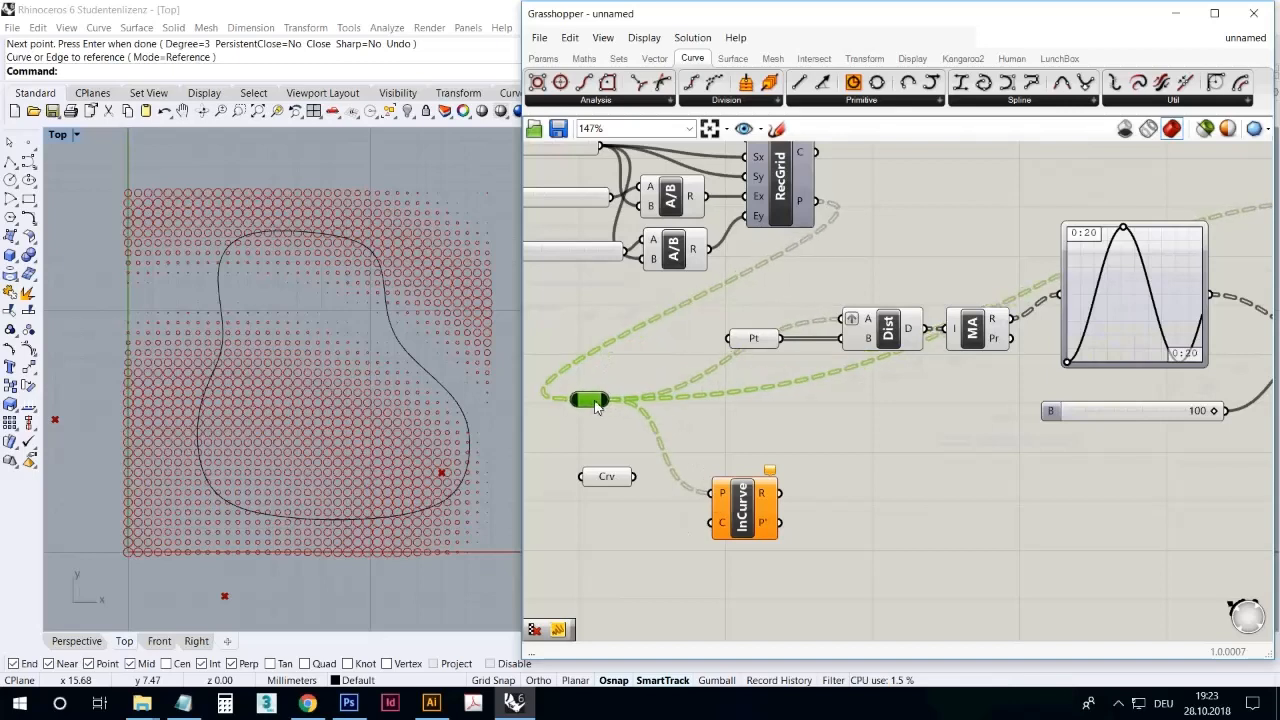
pyautogui.moveTo(692, 490); pyautogui.dragTo(674, 432, button='right')
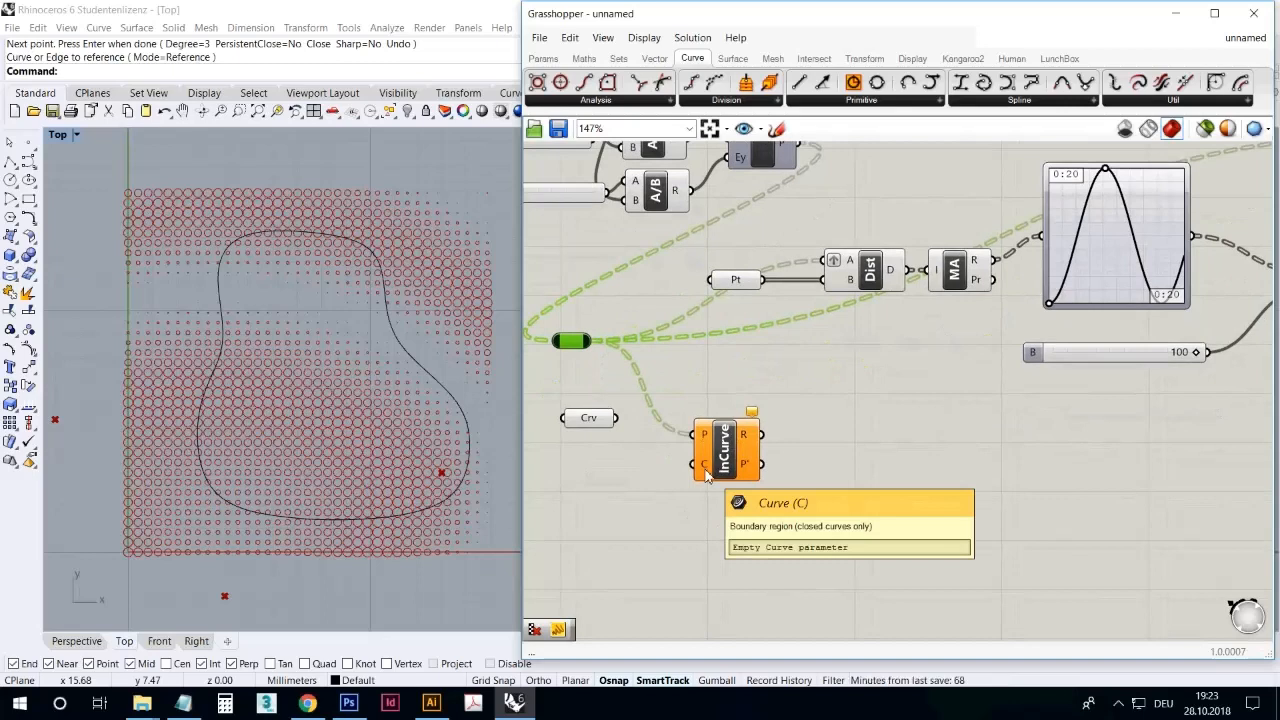
pyautogui.moveTo(589, 417); pyautogui.dragTo(695, 480)
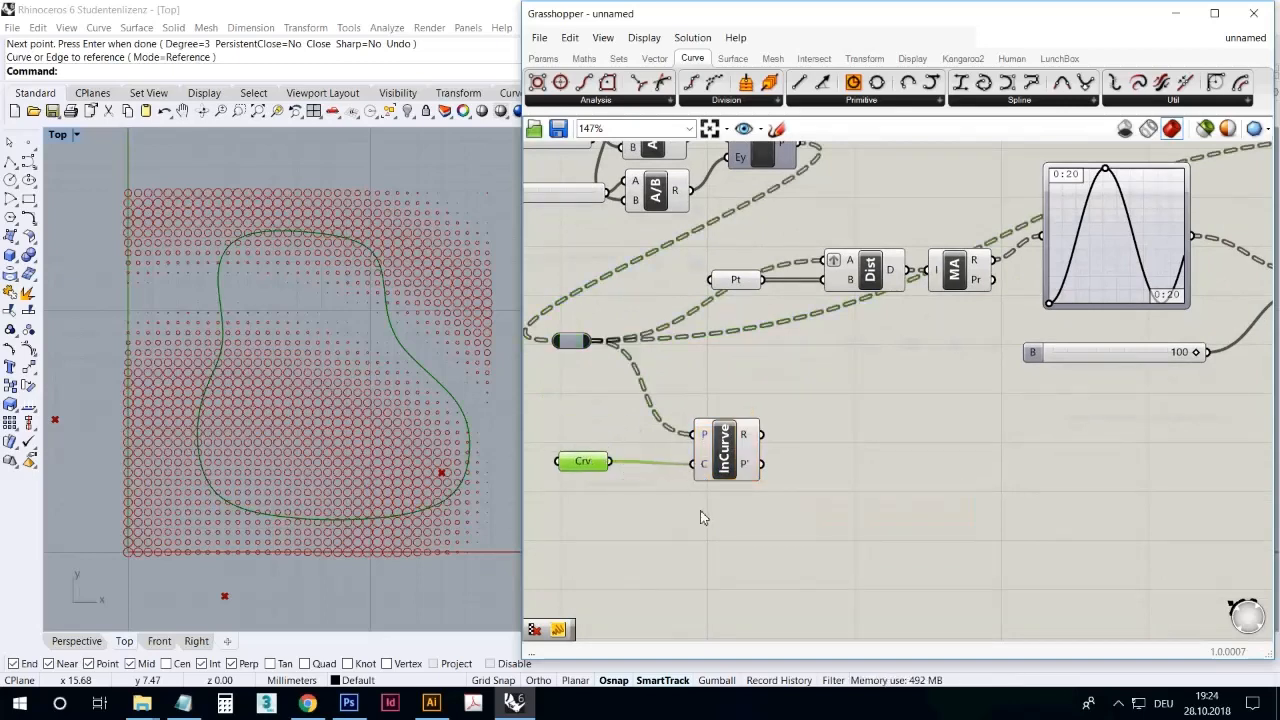
pyautogui.click(700, 512)
pyautogui.moveTo(752, 444)
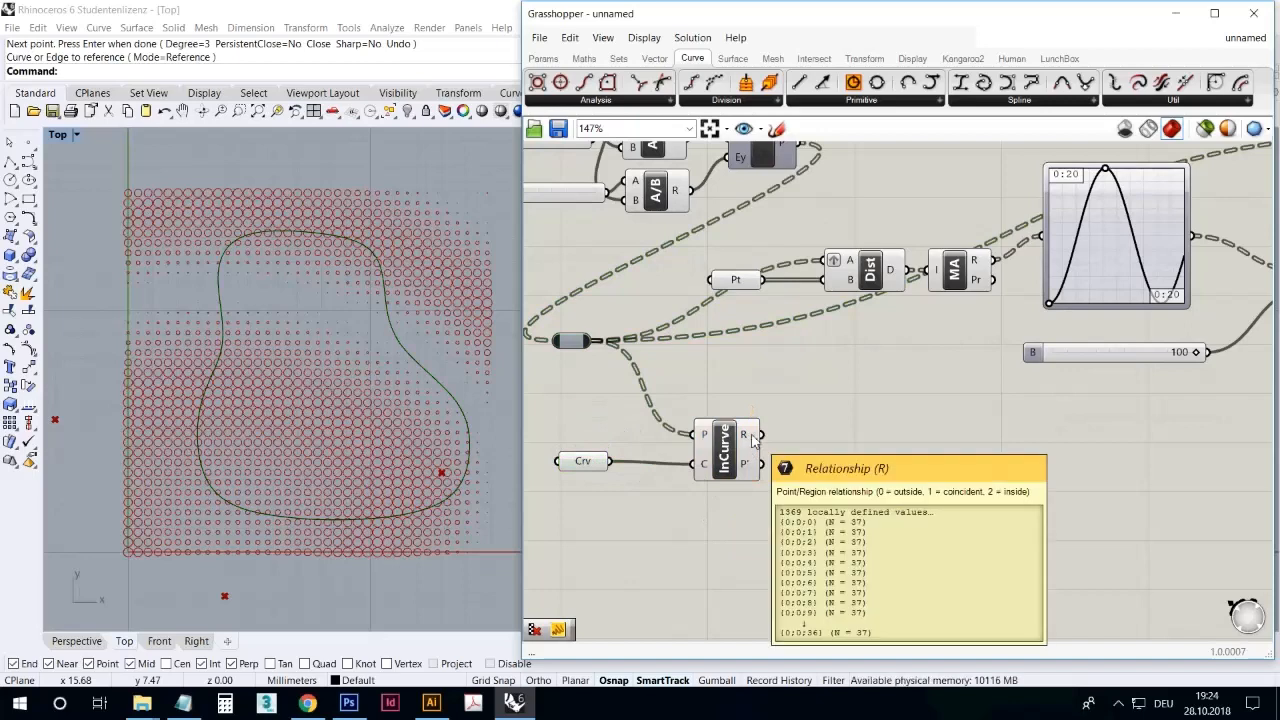
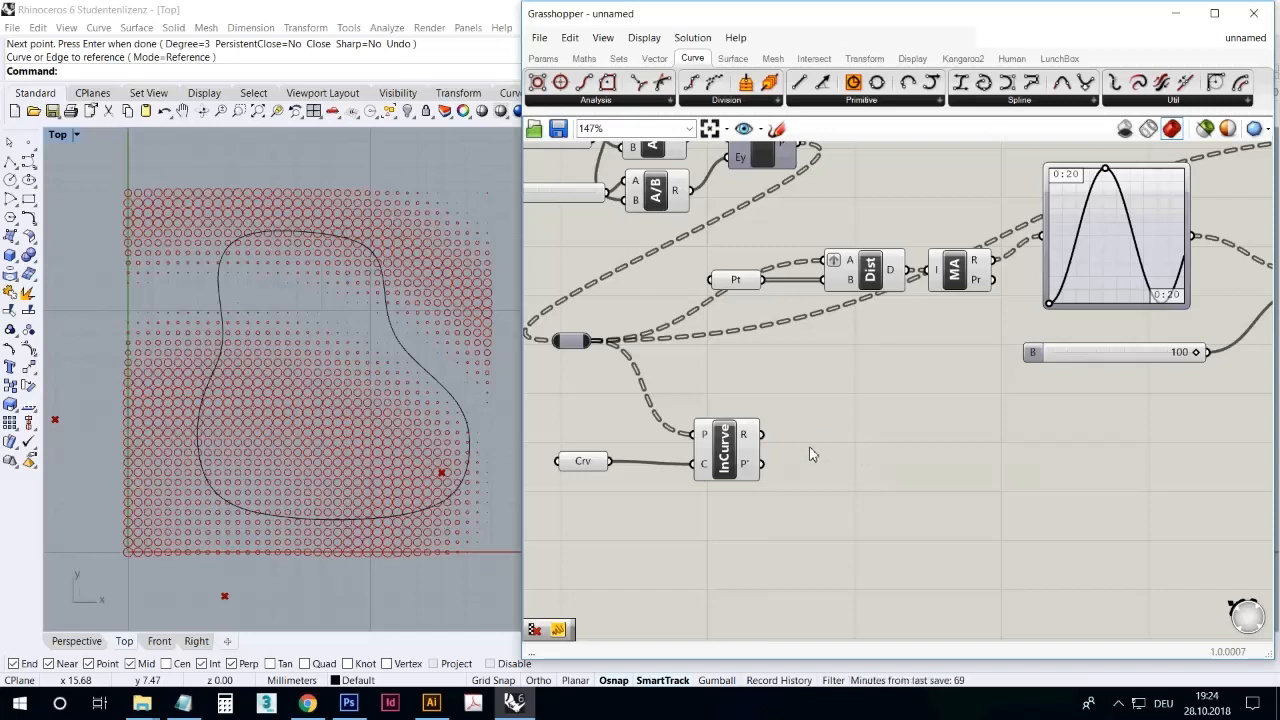
# - Add a Cull Pattern component beside Point In Curve and feed the relay's grid points into its L input
pyautogui.doubleClick(869, 482)
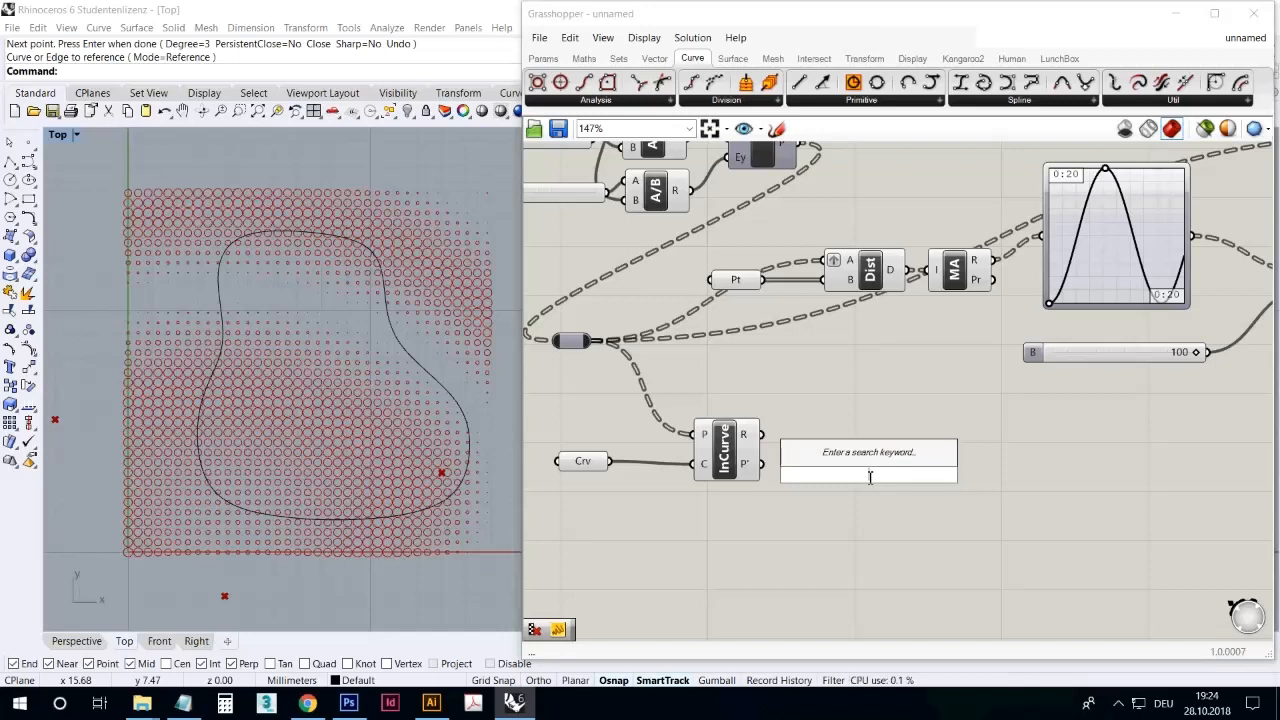
pyautogui.write('cull')
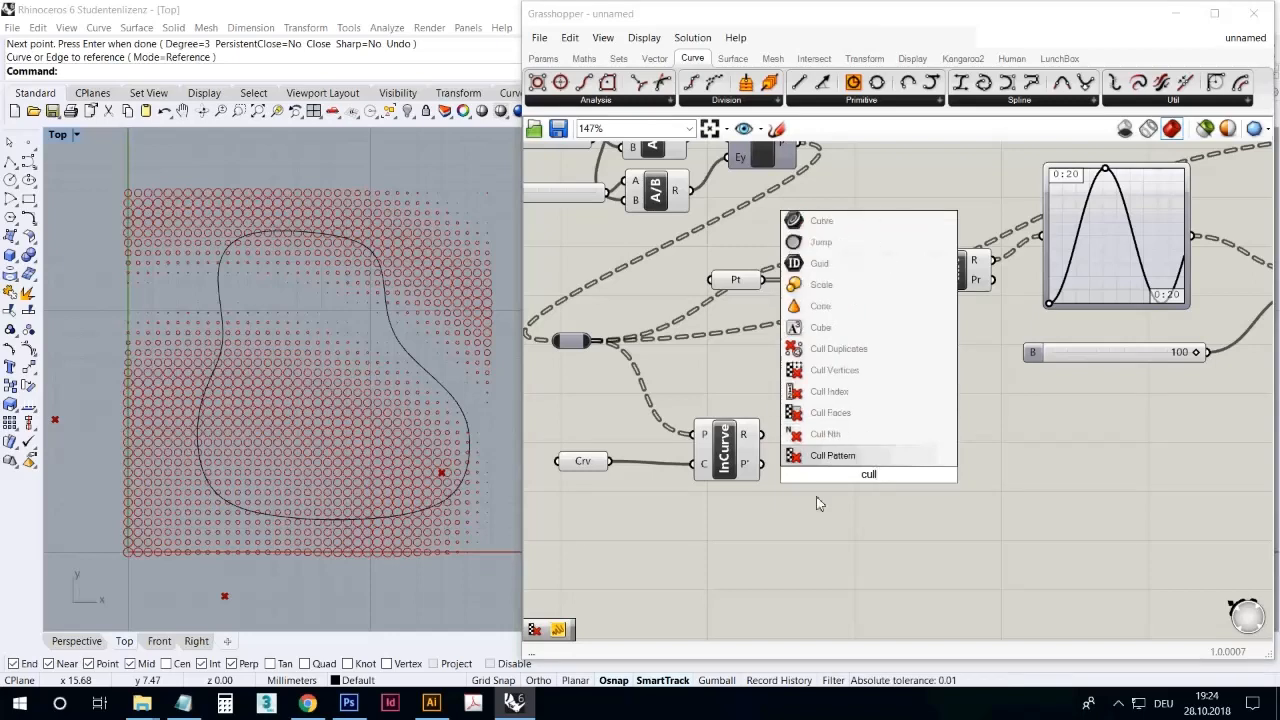
pyautogui.click(828, 456)
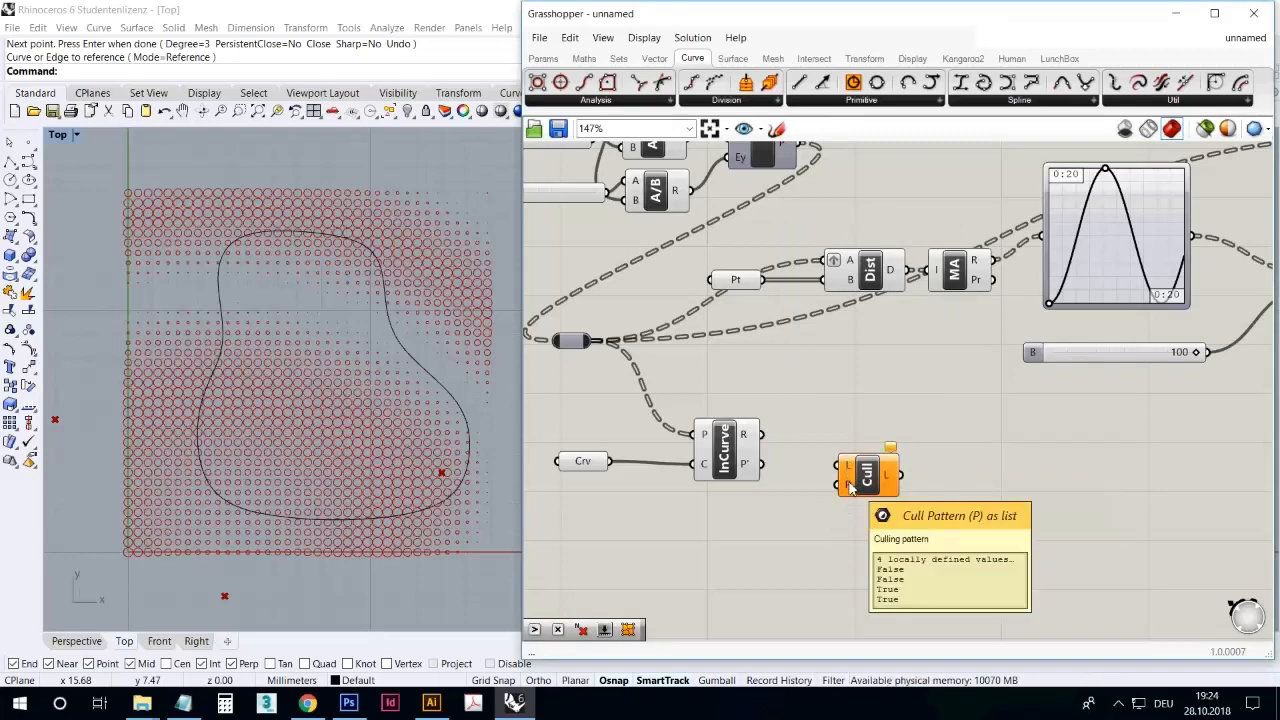
pyautogui.moveTo(851, 487); pyautogui.dragTo(856, 455)
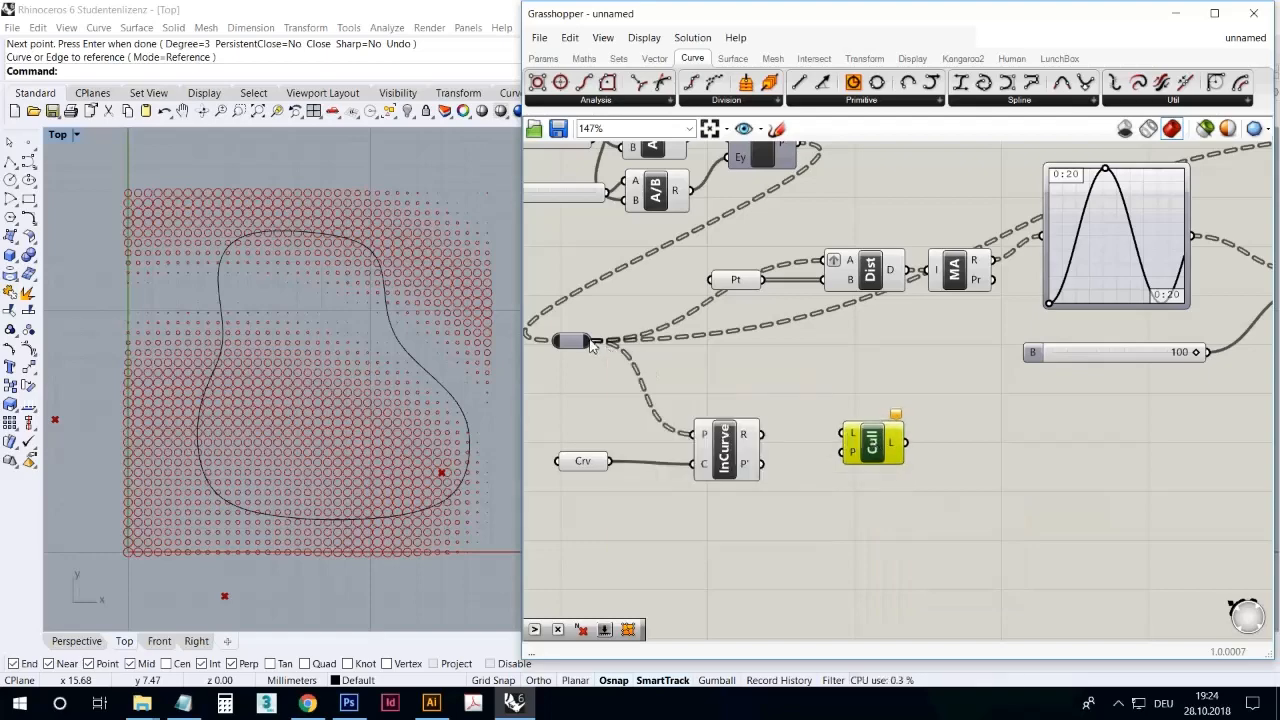
pyautogui.moveTo(605, 342); pyautogui.dragTo(880, 452)
pyautogui.click(845, 521)
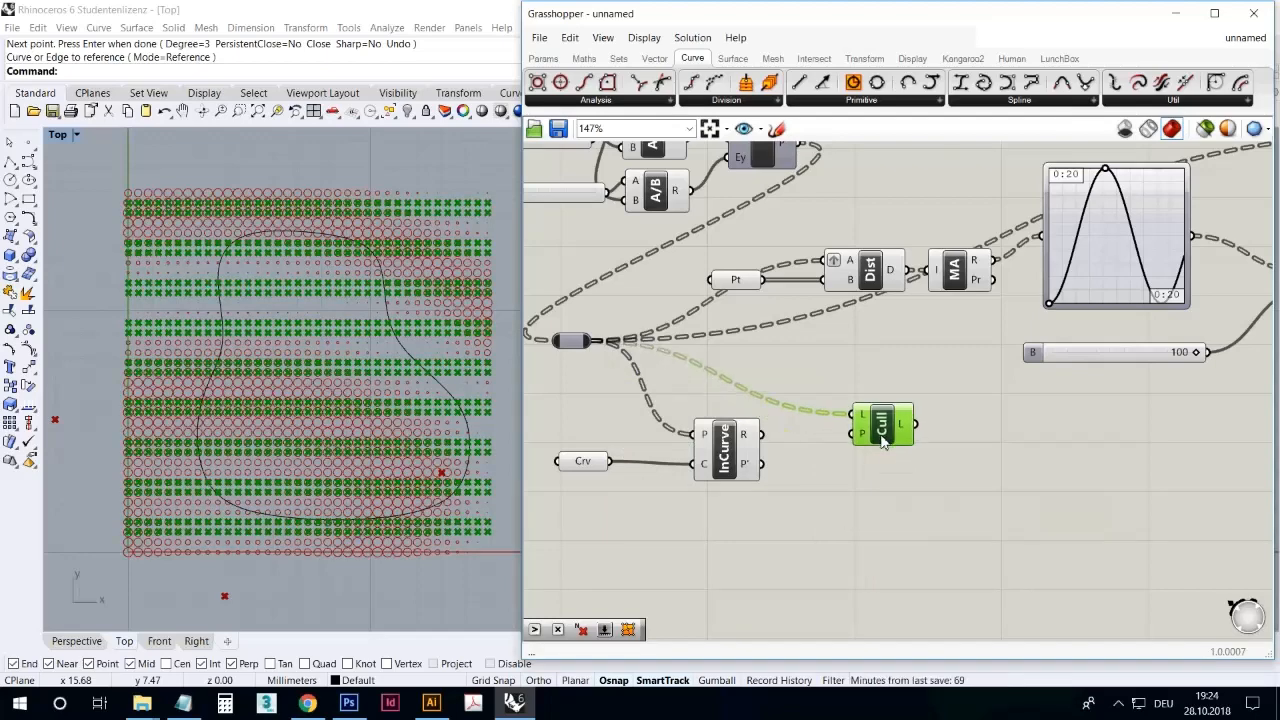
pyautogui.moveTo(865, 447)
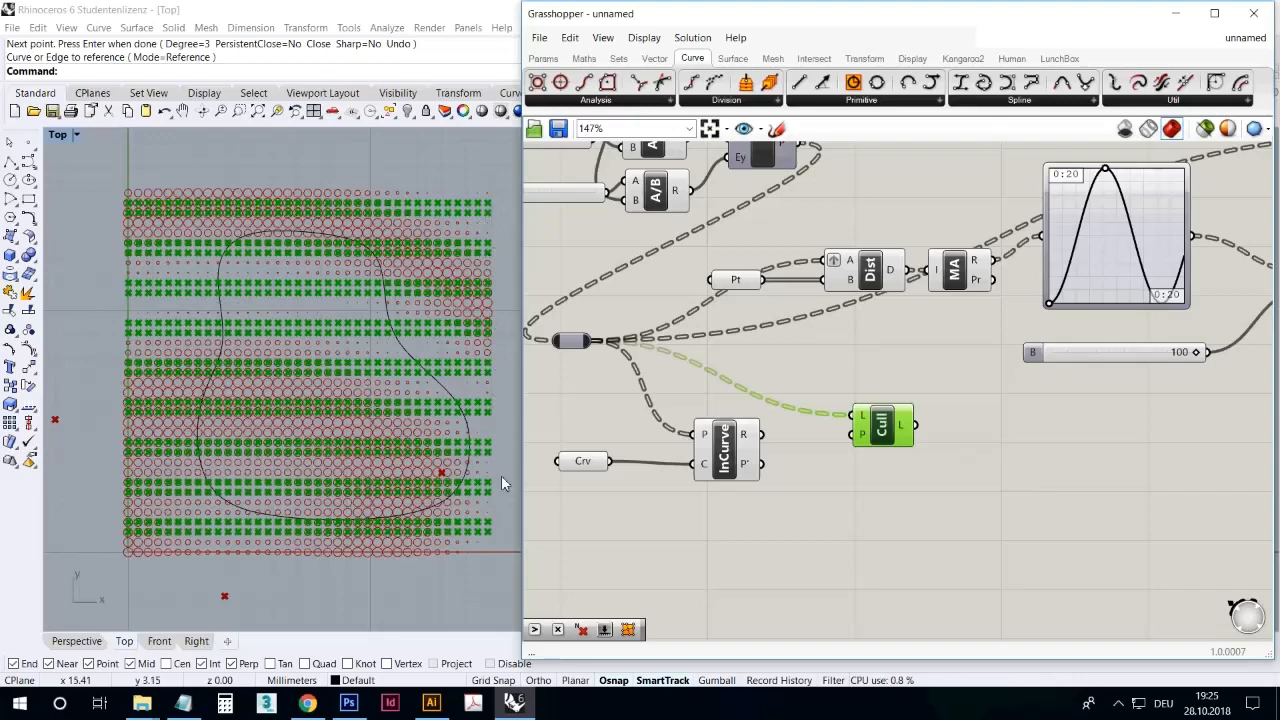
pyautogui.click(802, 505)
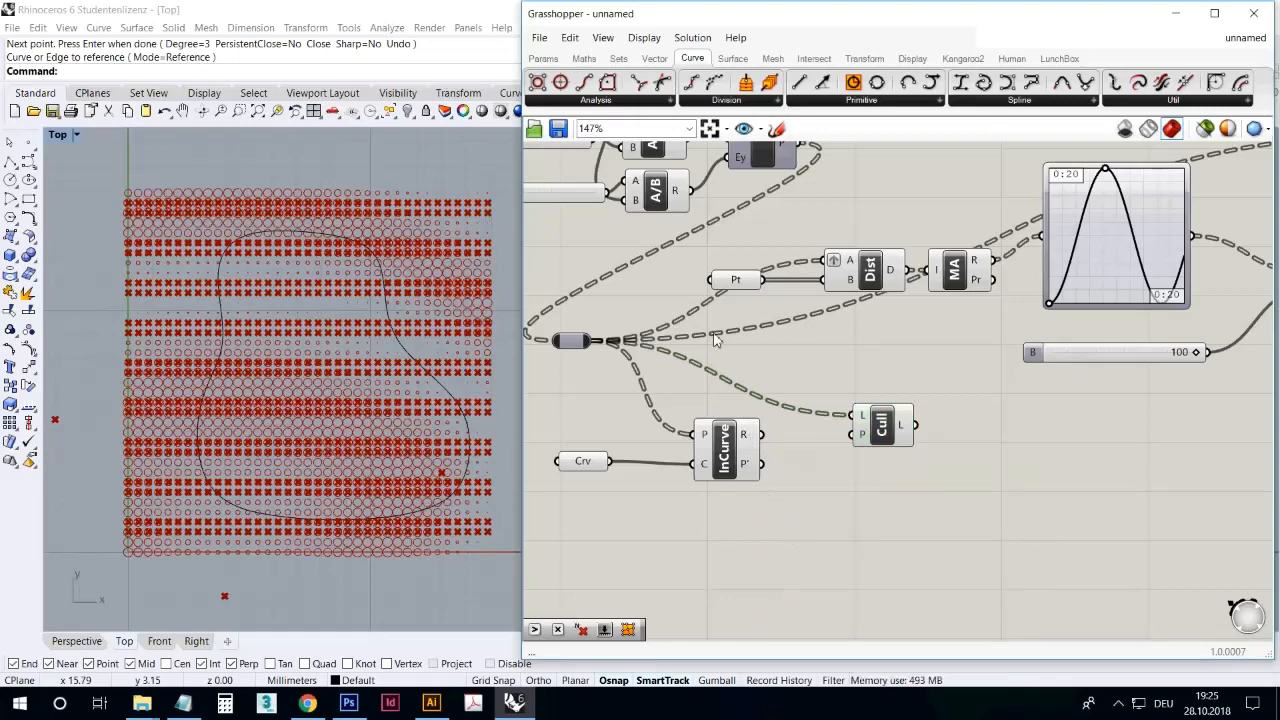
# - Add an Equality component below Cull Pattern and connect Point In Curve's R output to its A input
pyautogui.click(586, 59)
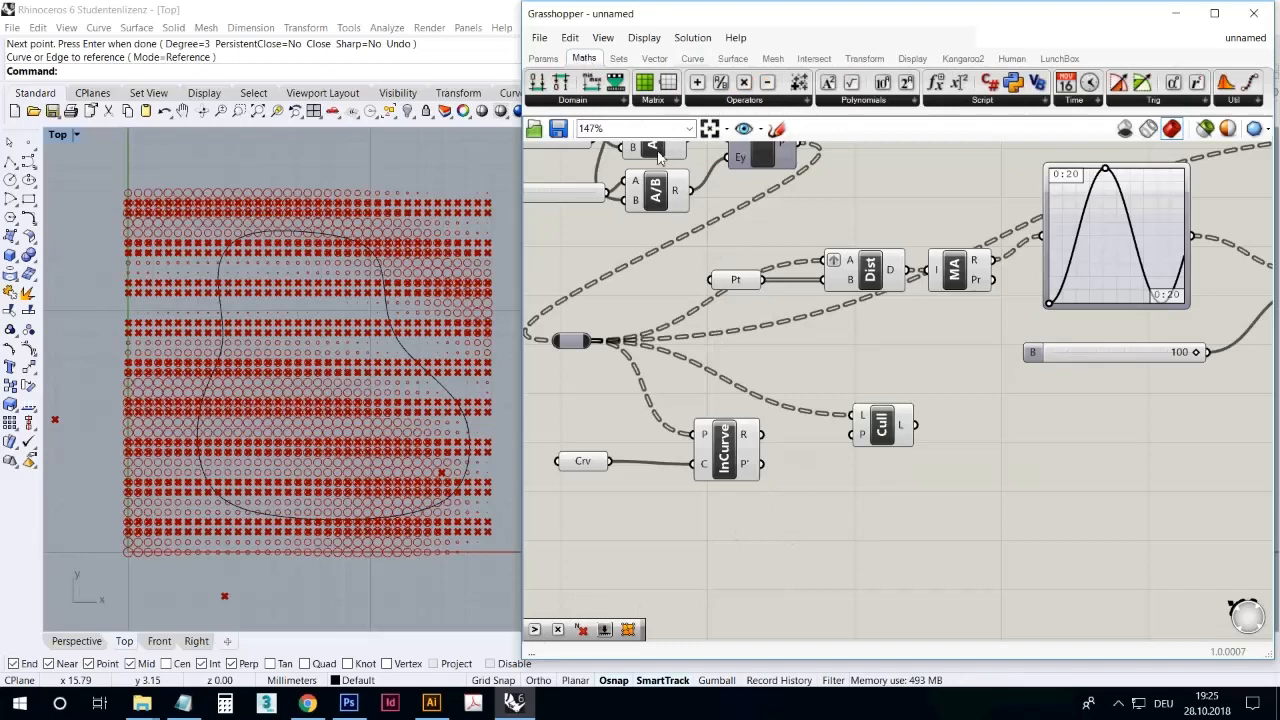
pyautogui.click(744, 102)
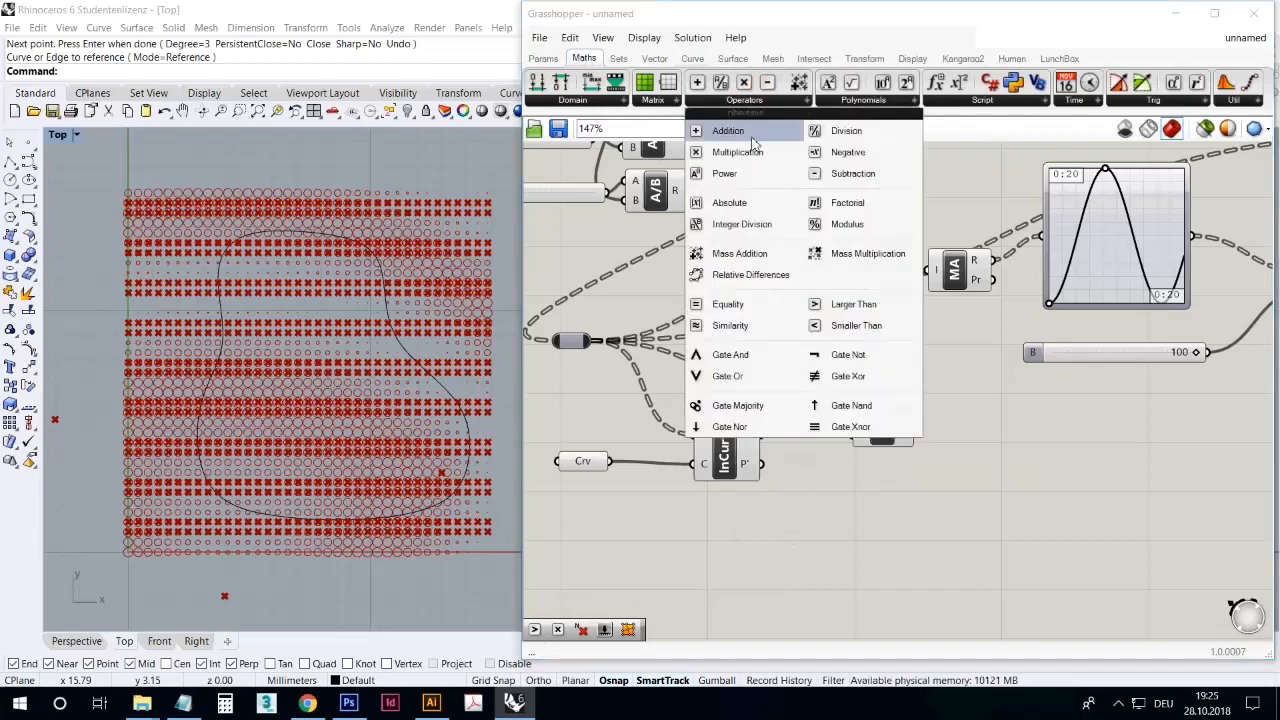
pyautogui.click(772, 310)
pyautogui.click(814, 510)
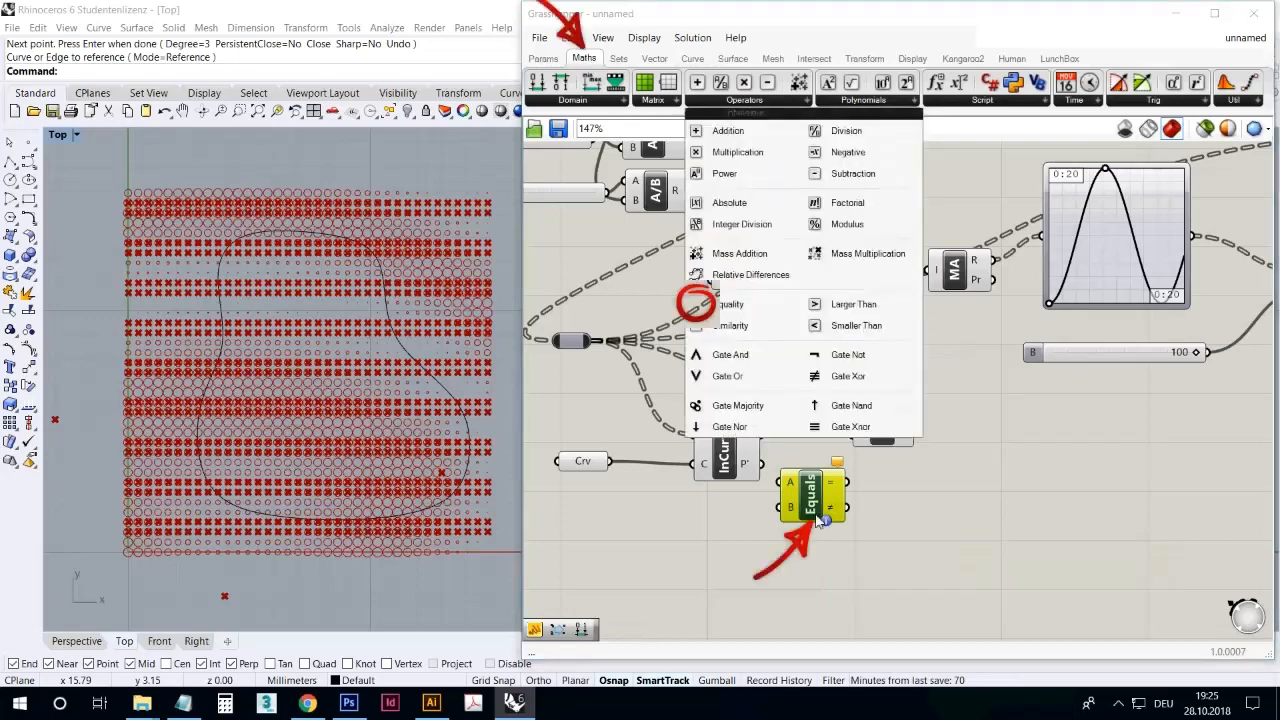
pyautogui.click(836, 552)
pyautogui.moveTo(817, 501); pyautogui.dragTo(847, 523)
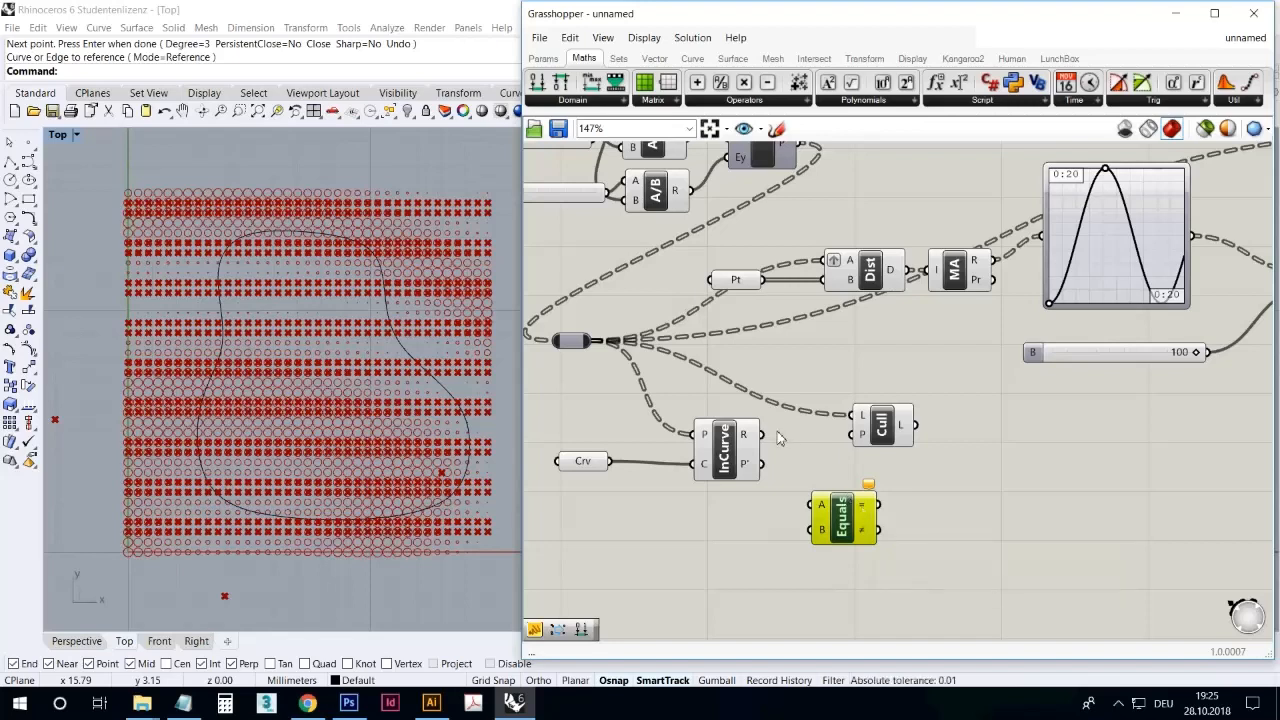
pyautogui.moveTo(761, 434); pyautogui.dragTo(817, 507)
# - Add a compact panel containing 2 and connect it to Equality's B input
pyautogui.click(534, 631)
pyautogui.click(706, 560)
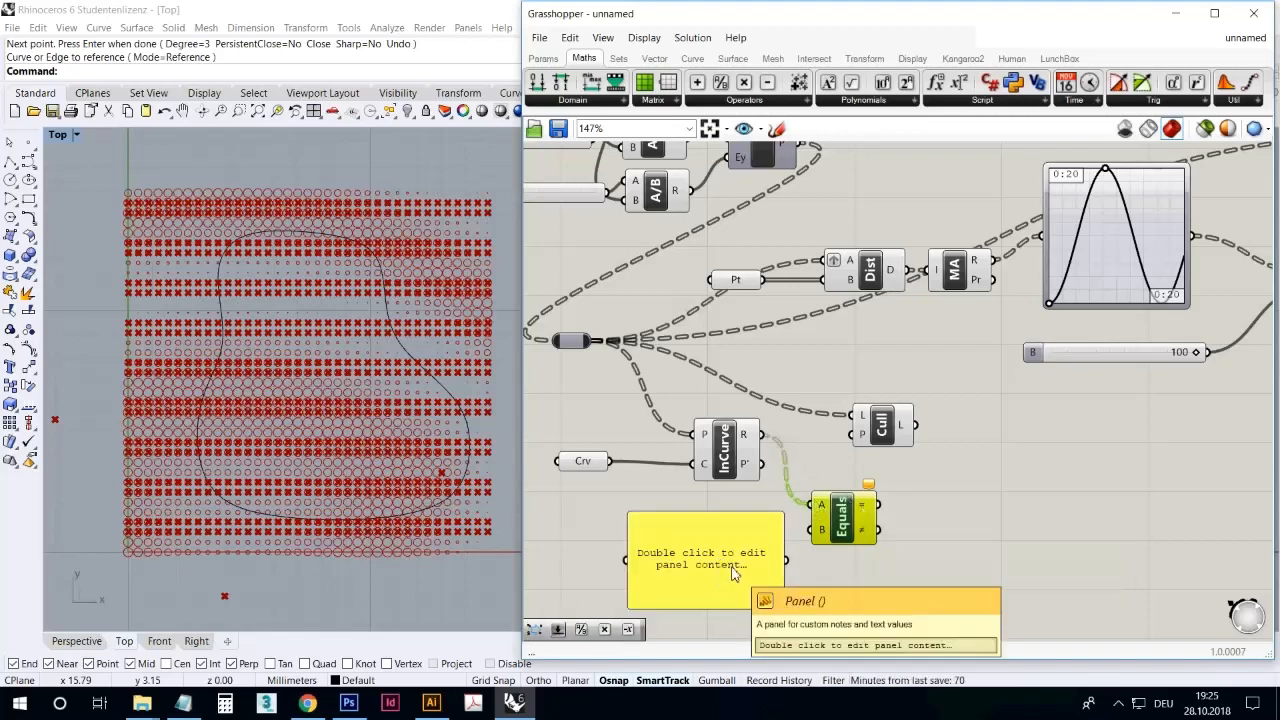
pyautogui.doubleClick(735, 571)
pyautogui.write('2')
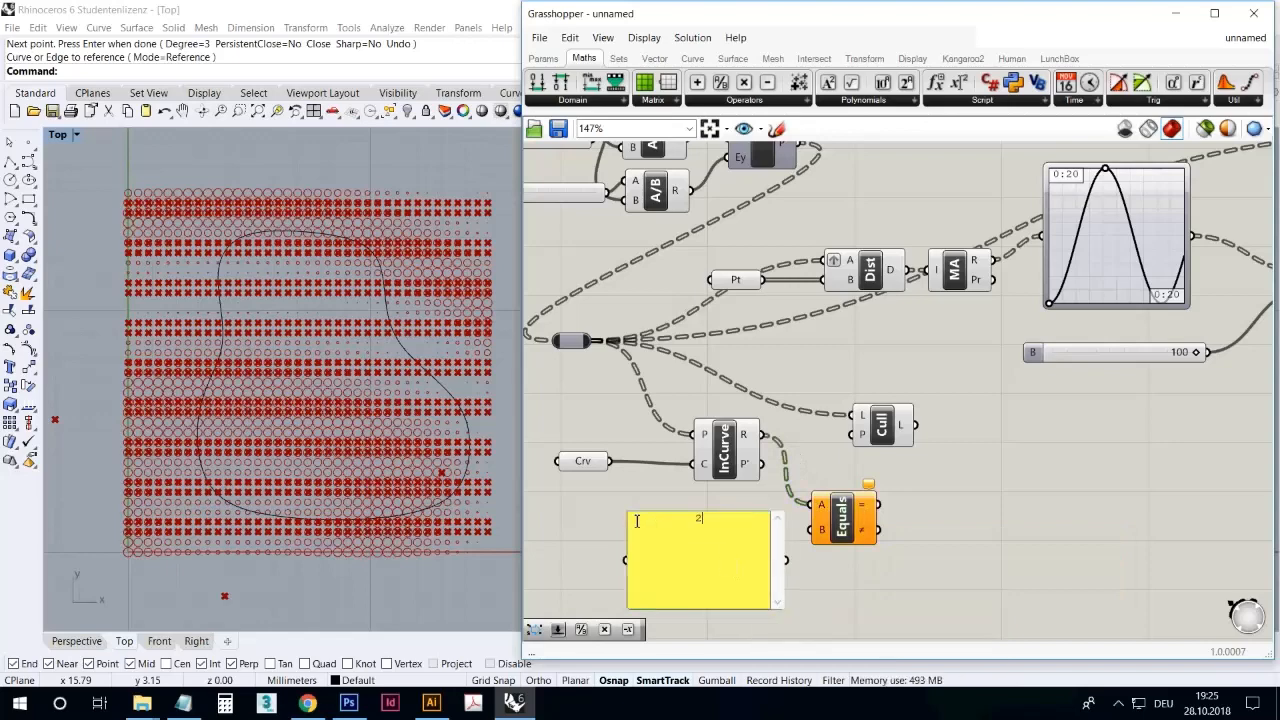
pyautogui.click(617, 501)
pyautogui.click(654, 573)
pyautogui.moveTo(638, 611); pyautogui.dragTo(779, 535)
pyautogui.moveTo(861, 512)
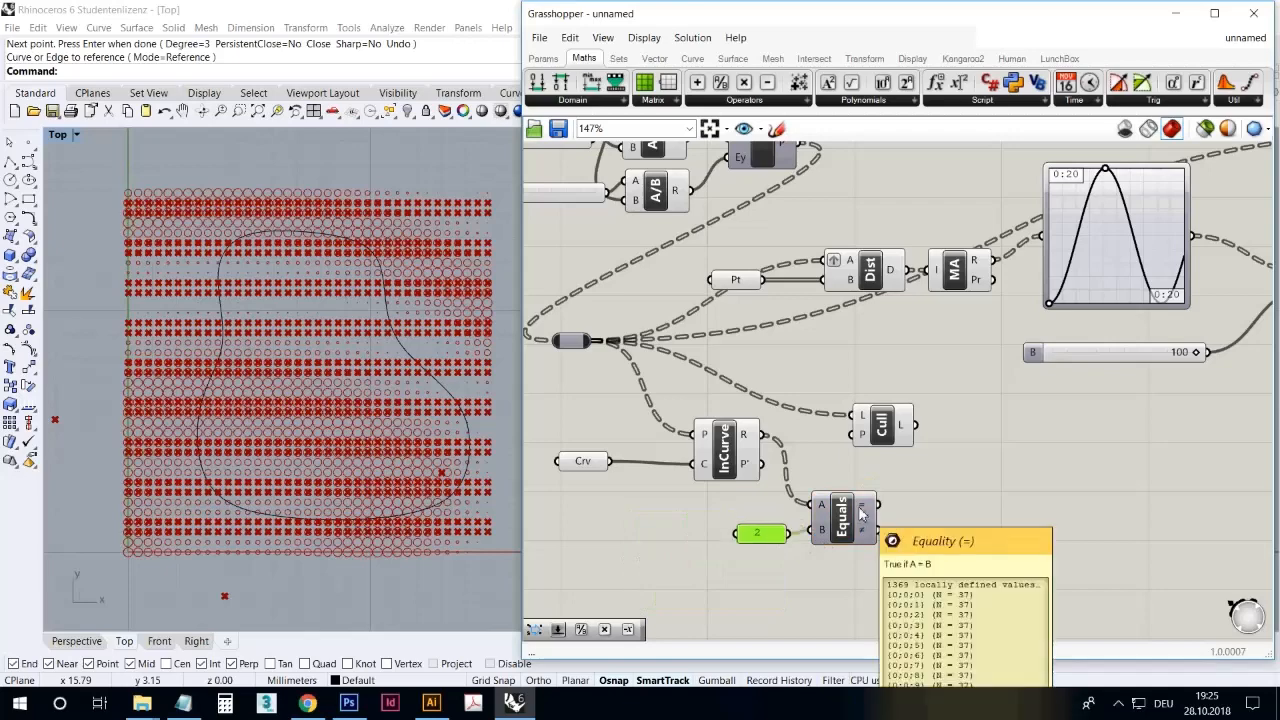
# - Inspect the values of Equality's = output in a temporary panel, and delete that panel
pyautogui.click(543, 58)
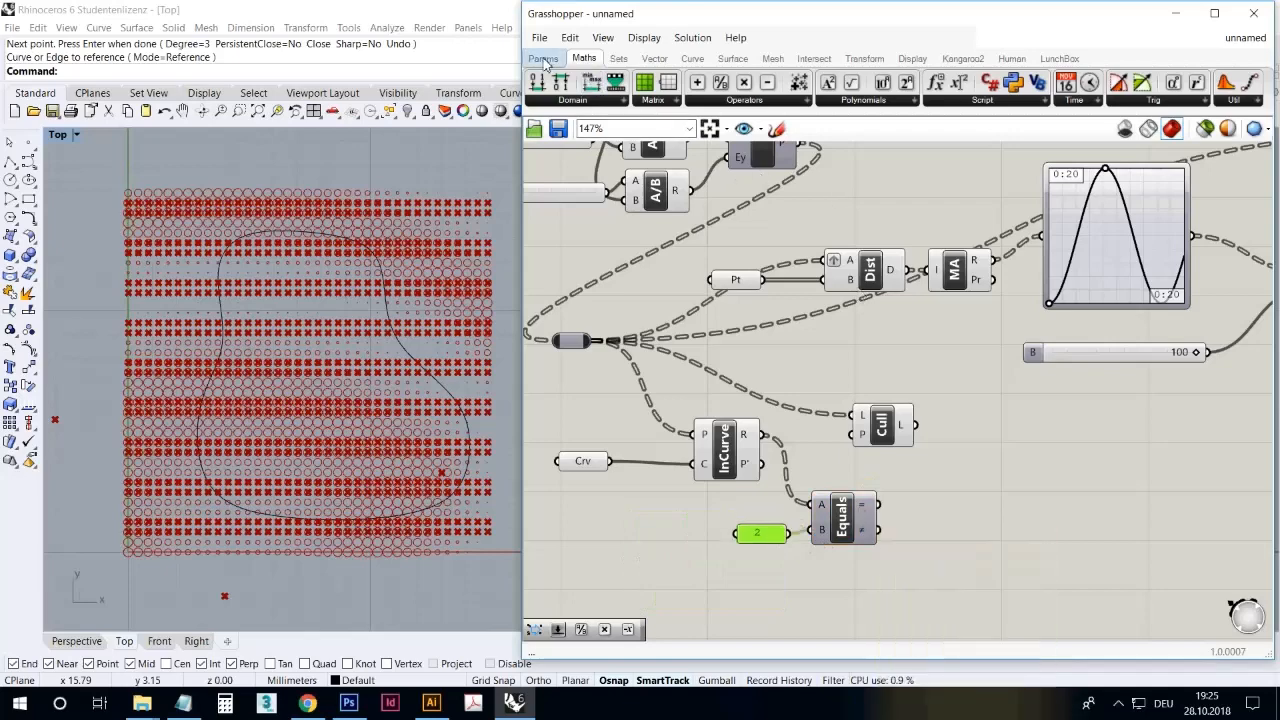
pyautogui.moveTo(938, 82); pyautogui.dragTo(935, 543)
pyautogui.moveTo(878, 503); pyautogui.dragTo(972, 533)
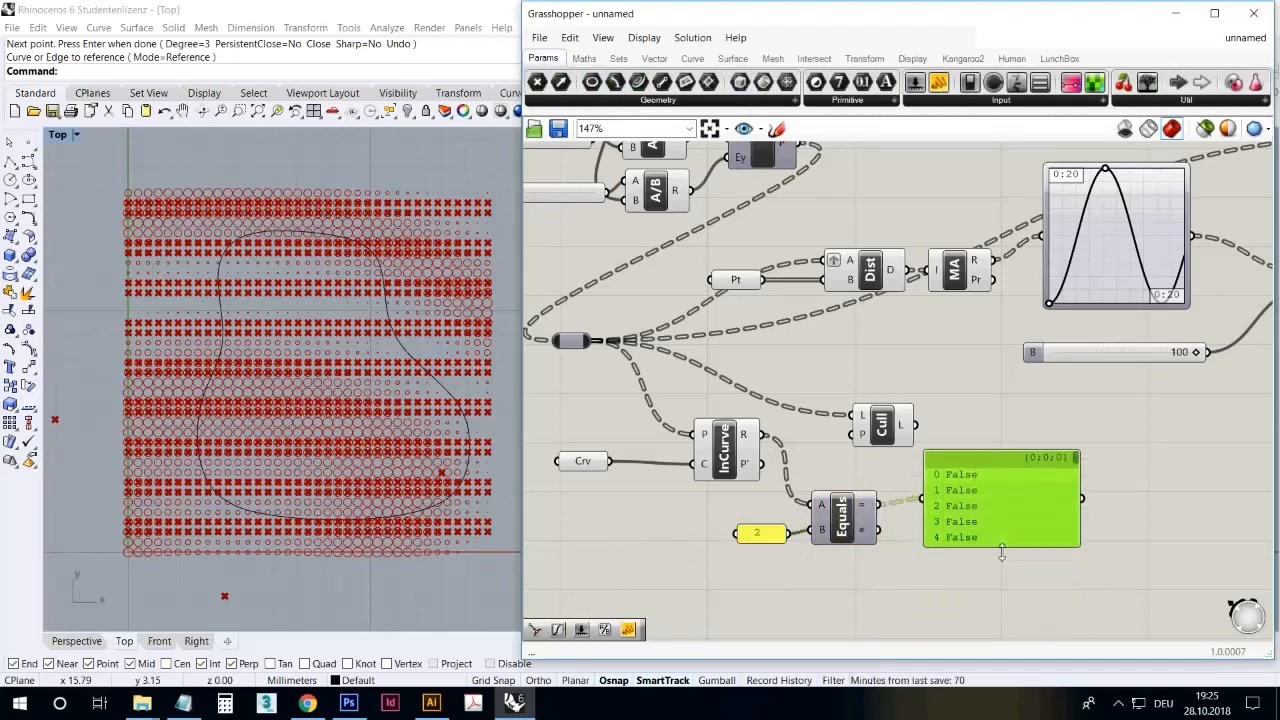
pyautogui.moveTo(1000, 547); pyautogui.dragTo(1020, 597)
pyautogui.moveTo(1076, 458); pyautogui.dragTo(1075, 513)
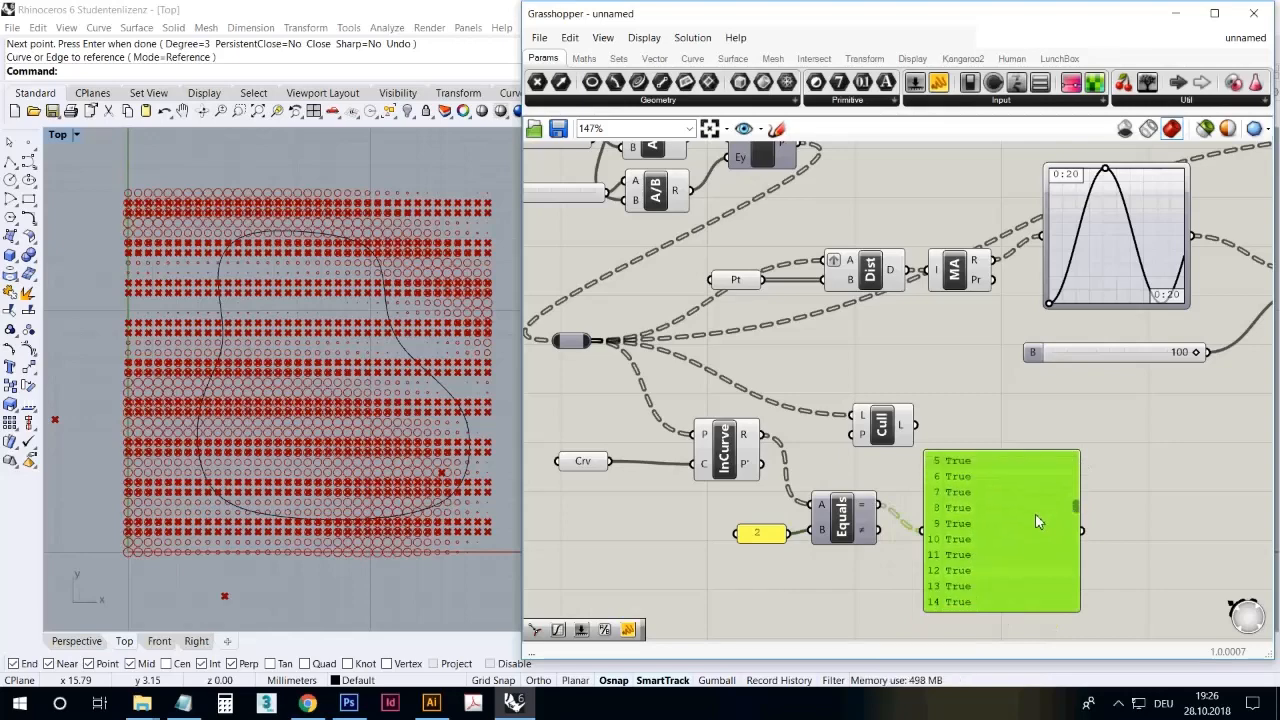
pyautogui.press('Delete')
# - Connect Equality's = output to Cull Pattern's P input so only grid points inside the curve are kept
pyautogui.moveTo(880, 504); pyautogui.dragTo(930, 419)
pyautogui.click(940, 452)
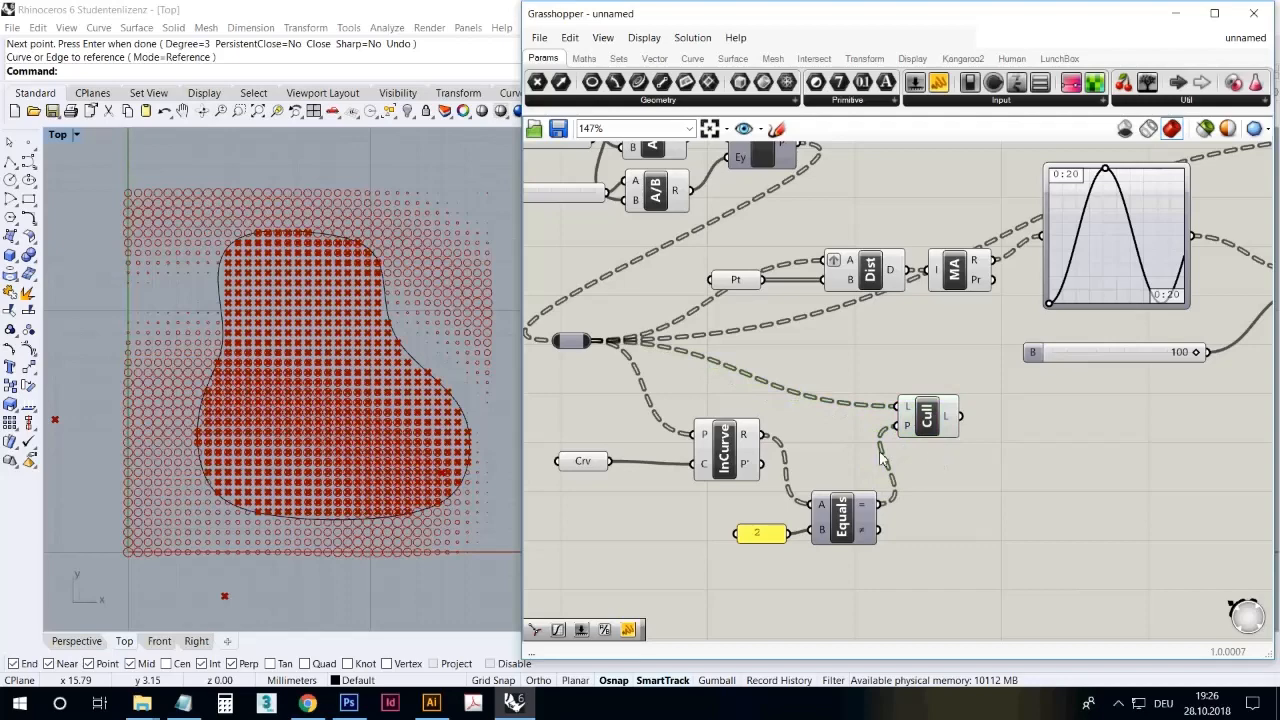
pyautogui.scroll(-2, 840, 455)
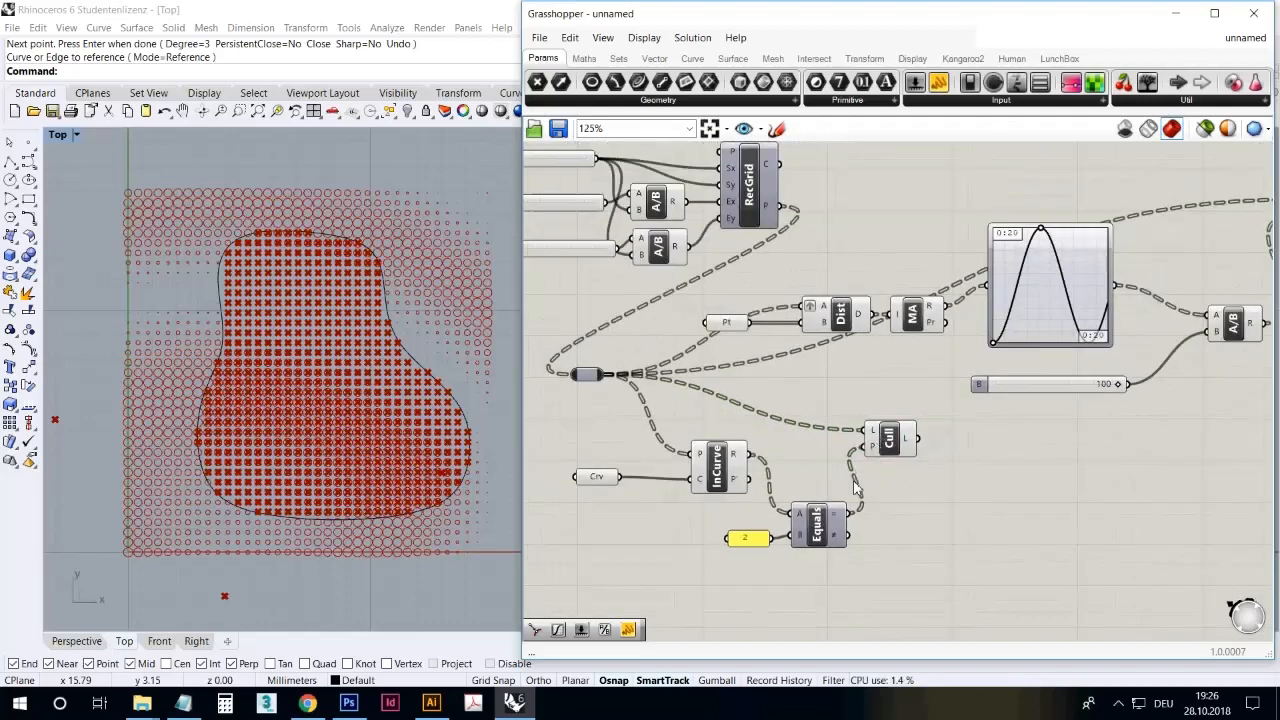
# - Connect Cull Pattern's L output to the Circle component's P input, replacing the full grid of points
pyautogui.click(890, 448)
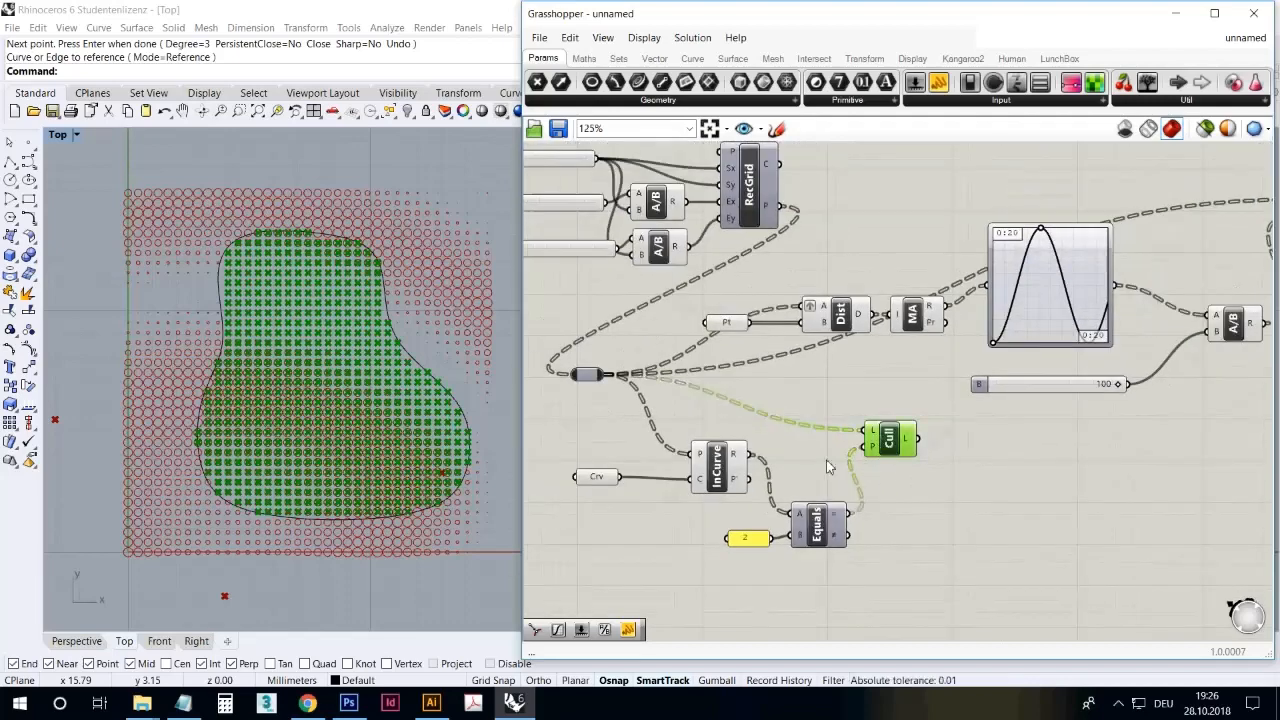
pyautogui.click(897, 483)
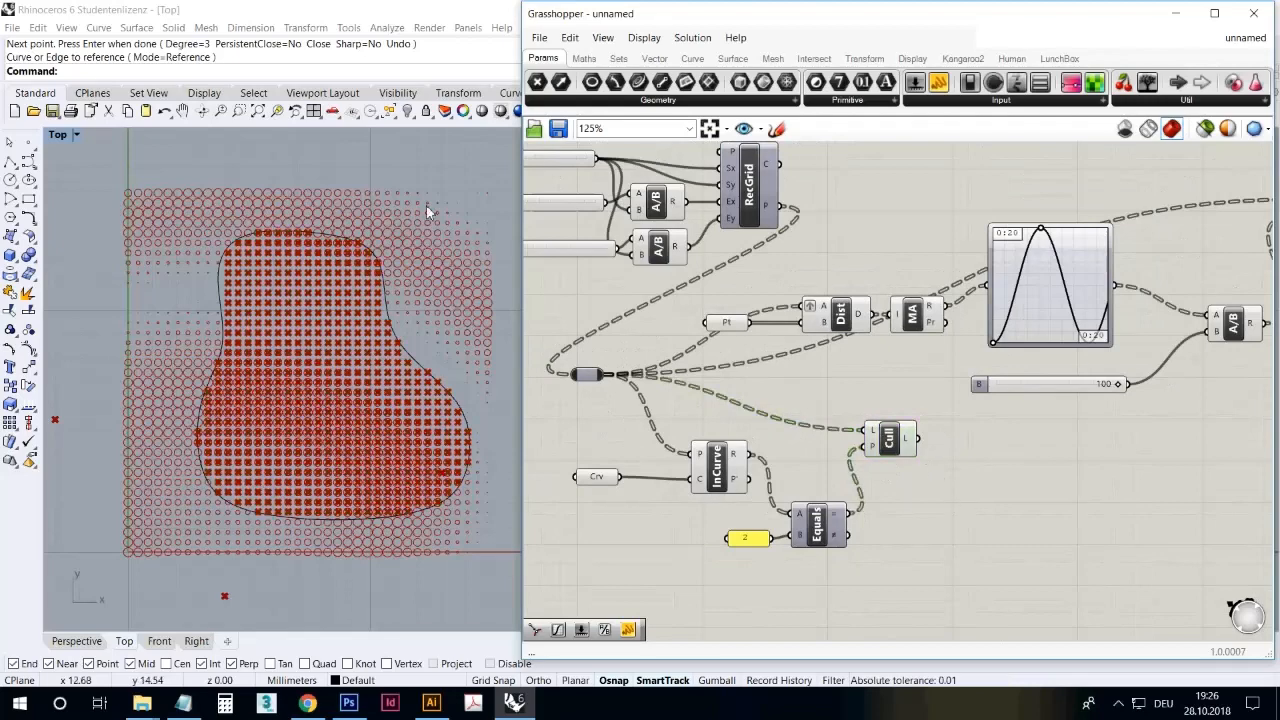
pyautogui.scroll(-3, 818, 402)
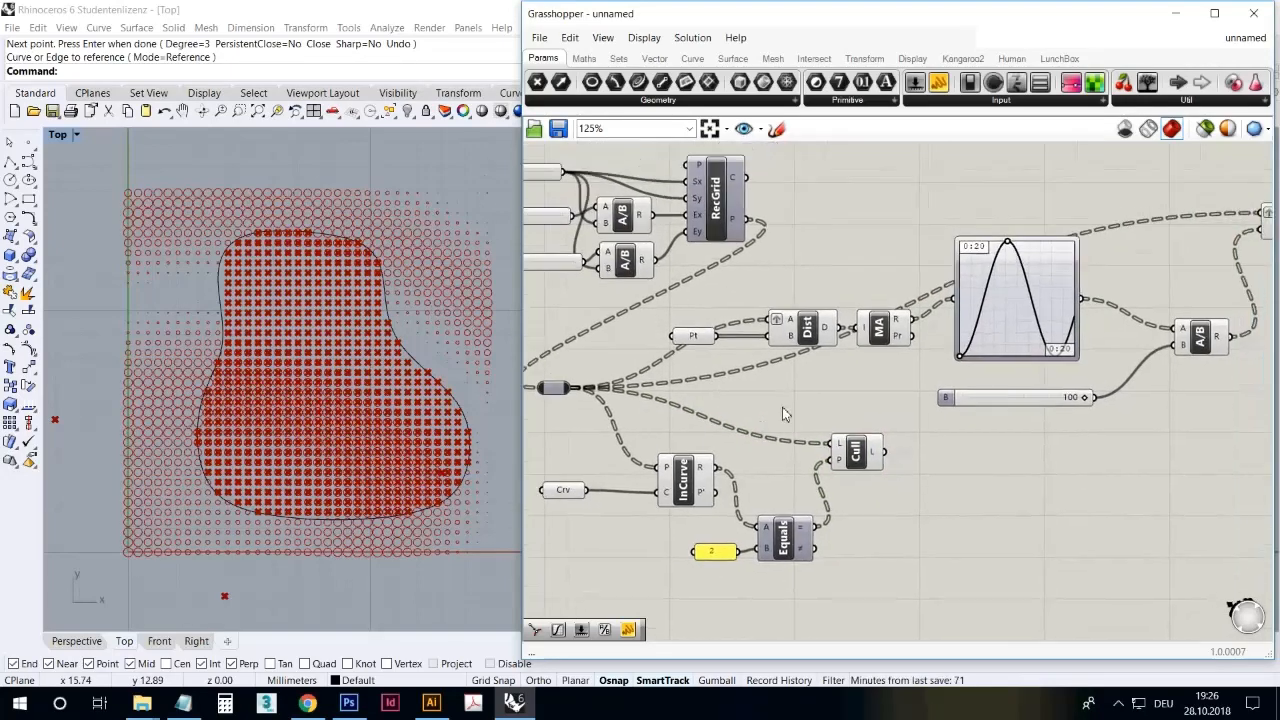
pyautogui.click(843, 432)
pyautogui.moveTo(843, 432); pyautogui.dragTo(841, 428)
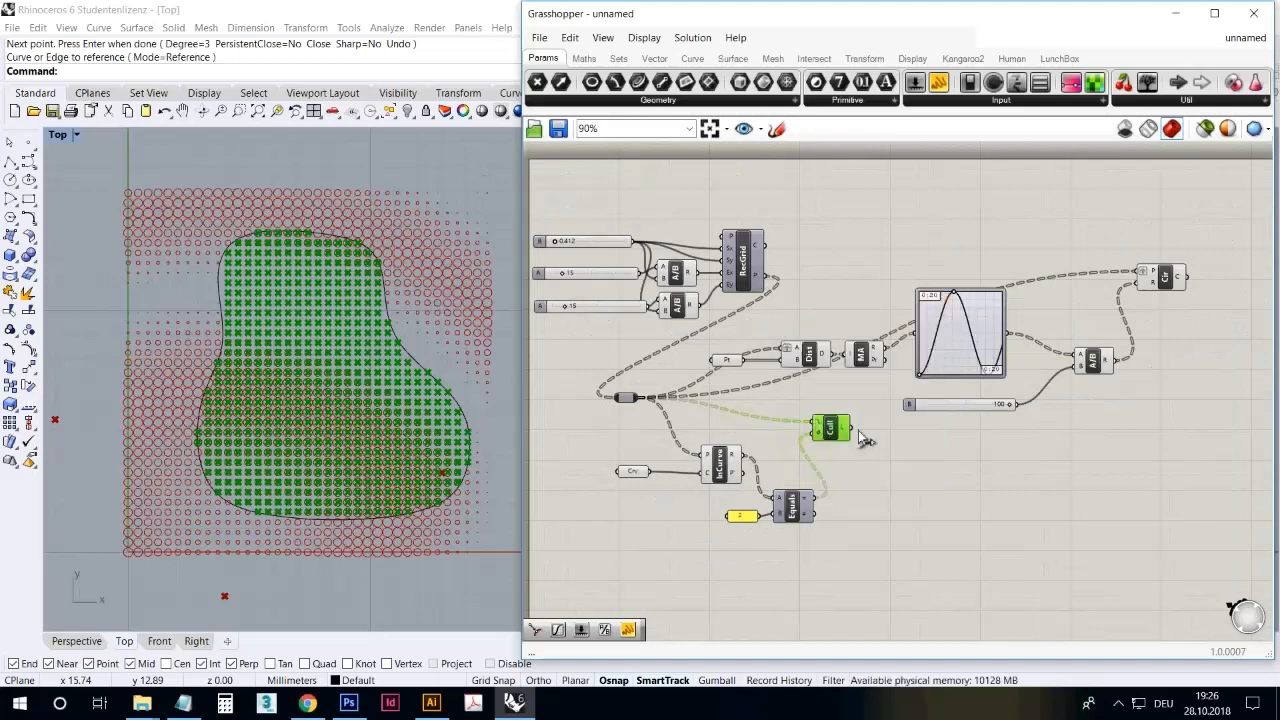
pyautogui.click(1170, 277)
pyautogui.moveTo(849, 428); pyautogui.dragTo(1141, 276)
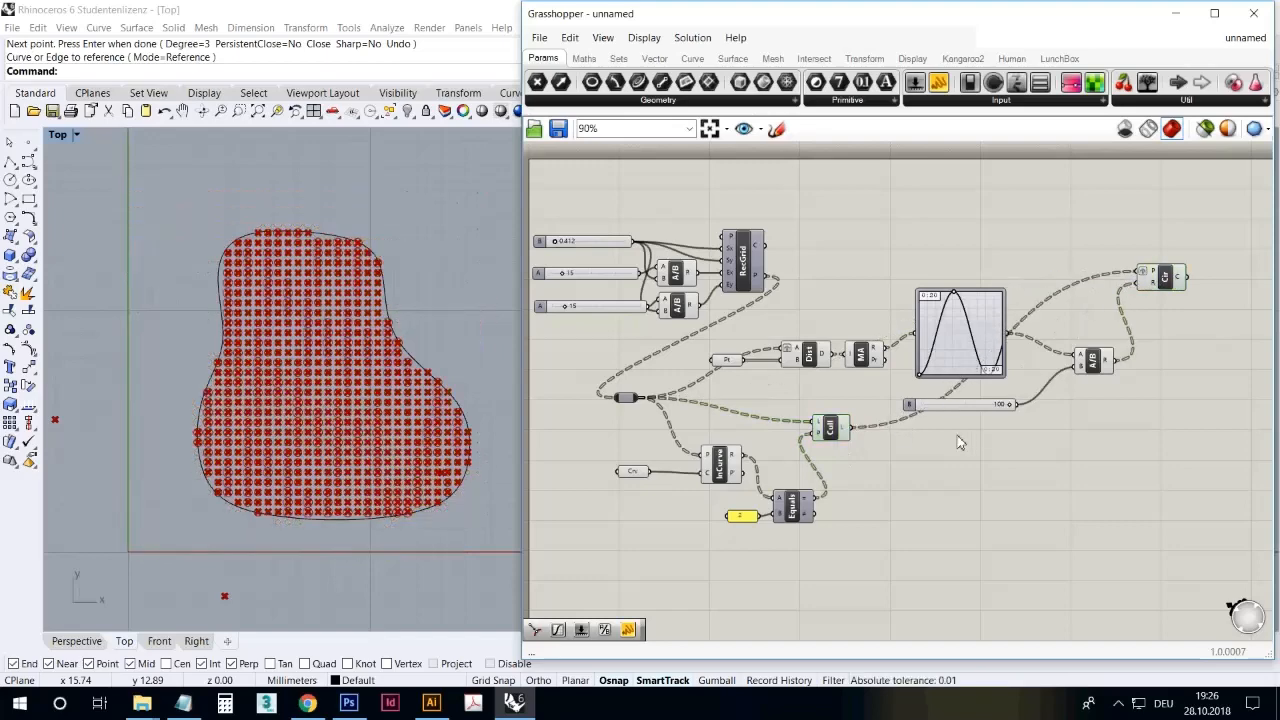
# - Turn off the viewport preview of the Cull Pattern component
pyautogui.click(831, 438)
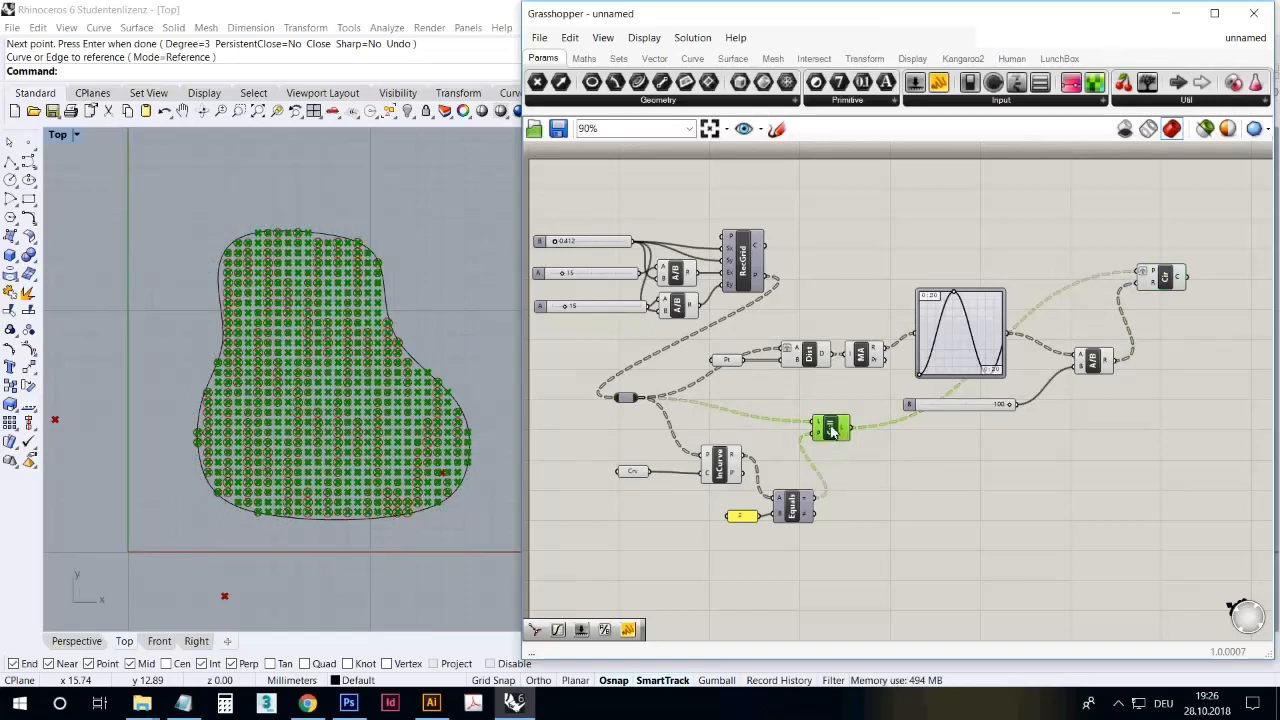
pyautogui.rightClick(830, 429)
pyautogui.click(872, 452)
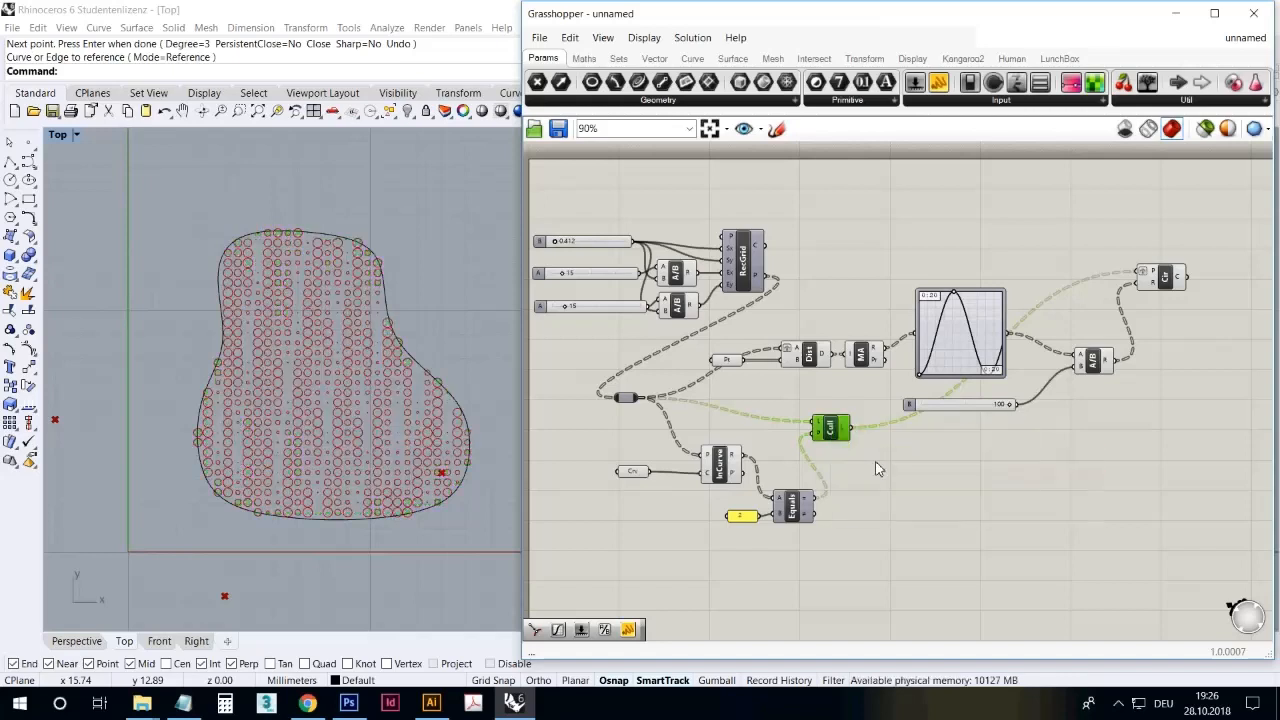
pyautogui.click(875, 467)
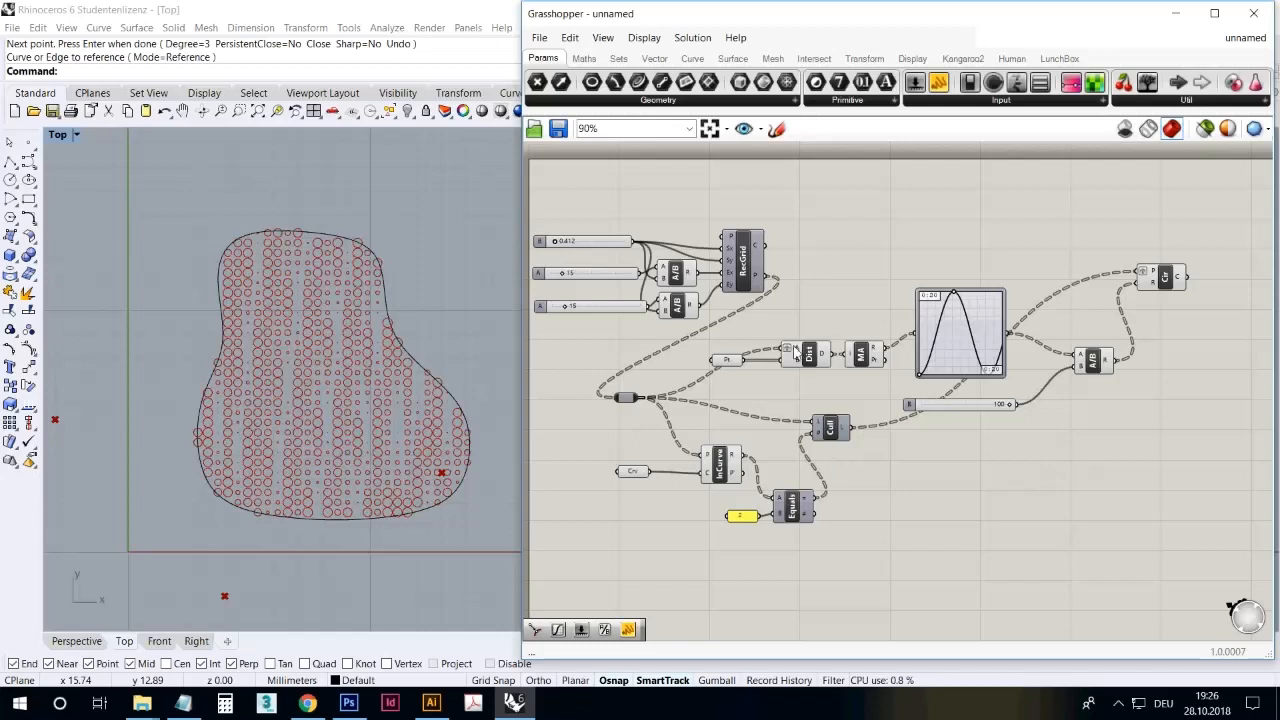
# - Connect Cull Pattern's L output to Distance's A input, replacing the grid points, and shift Cull Pattern slightly towards Equality
pyautogui.click(806, 358)
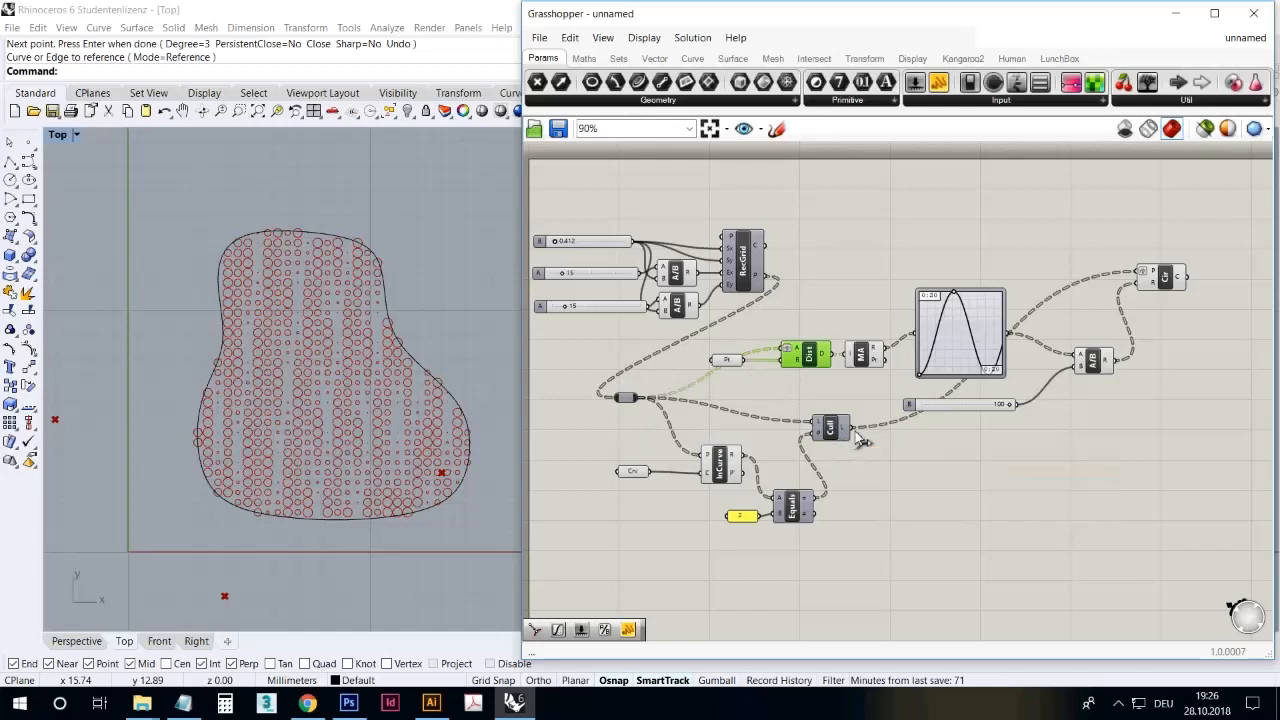
pyautogui.moveTo(852, 428); pyautogui.dragTo(790, 357)
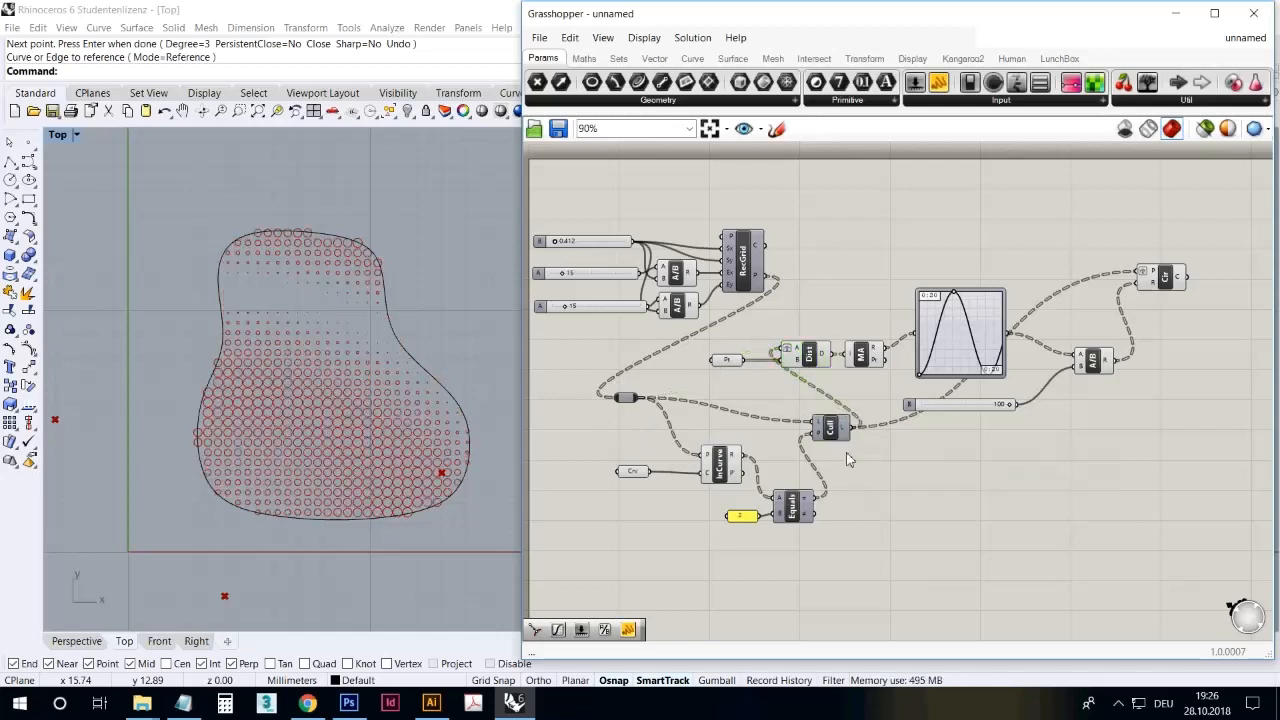
pyautogui.moveTo(838, 435); pyautogui.dragTo(824, 443)
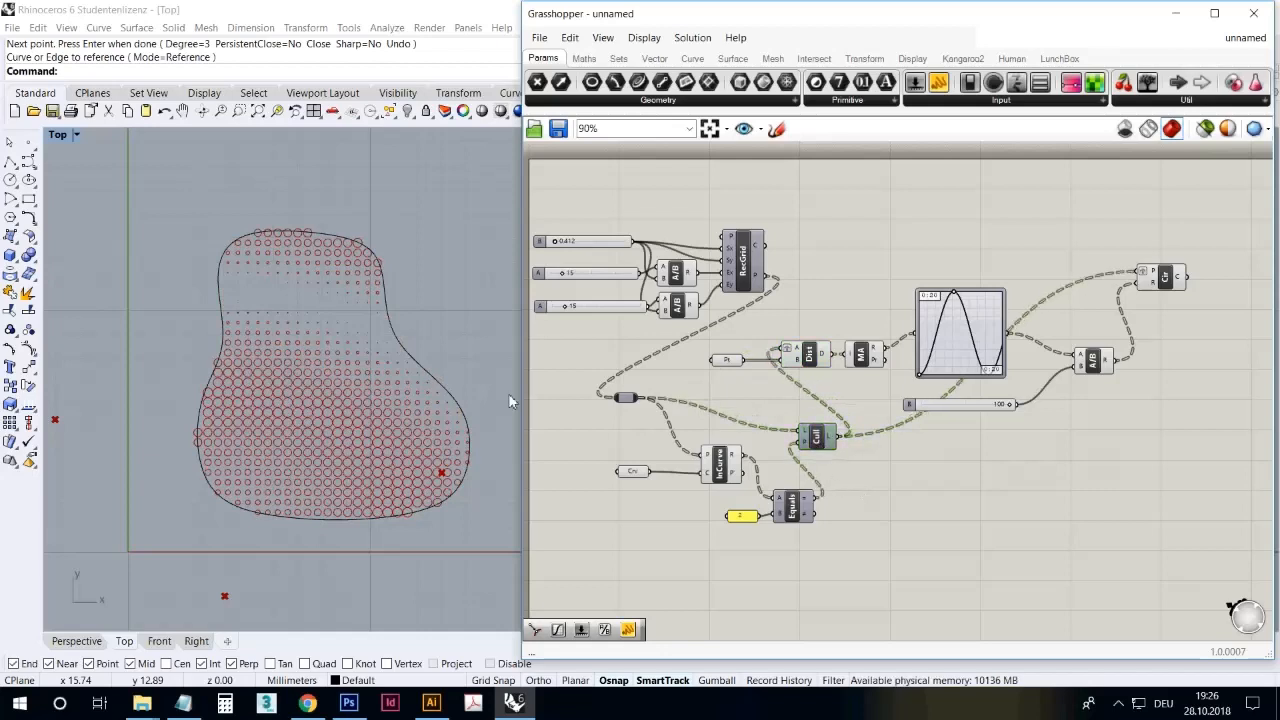
# - Reshape the upper part of the closed Rhino curve by moving its right waist point and two upper-left control points inwards
pyautogui.click(441, 381)
pyautogui.moveTo(391, 347); pyautogui.dragTo(297, 375)
pyautogui.click(298, 241)
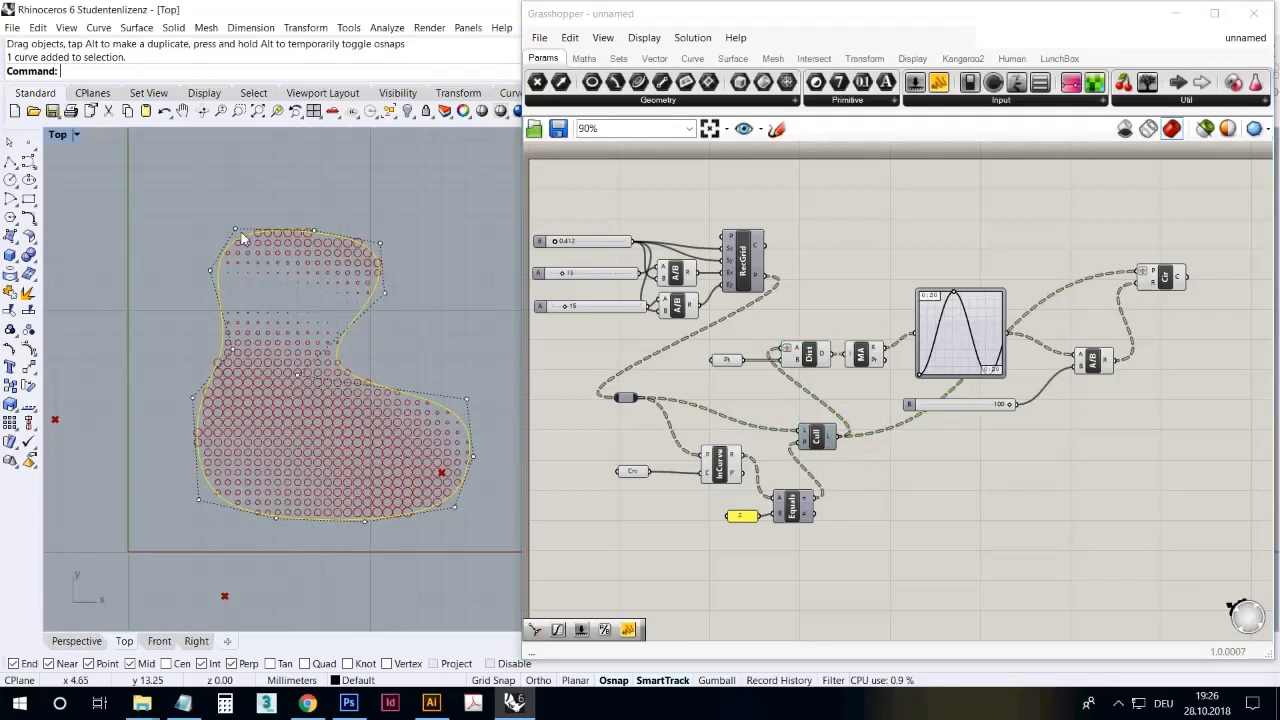
pyautogui.moveTo(241, 238); pyautogui.dragTo(264, 293)
pyautogui.click(228, 292)
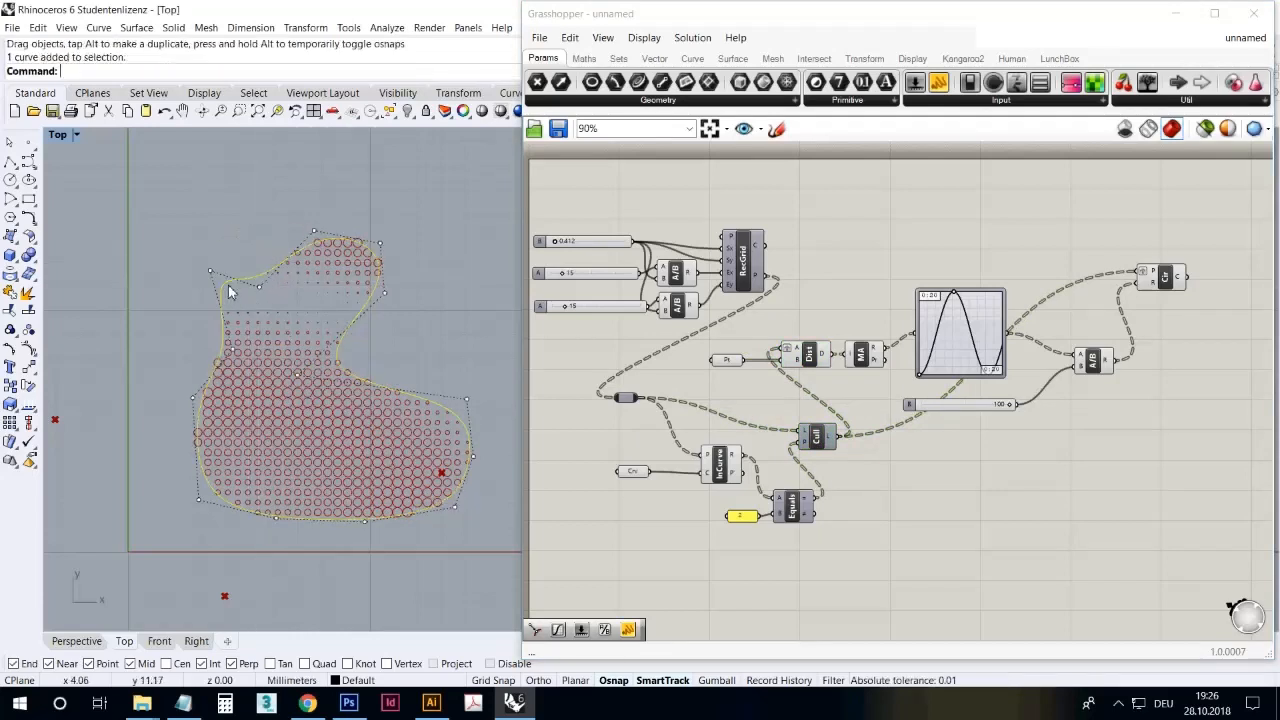
pyautogui.click(212, 273)
pyautogui.moveTo(212, 273); pyautogui.dragTo(289, 369)
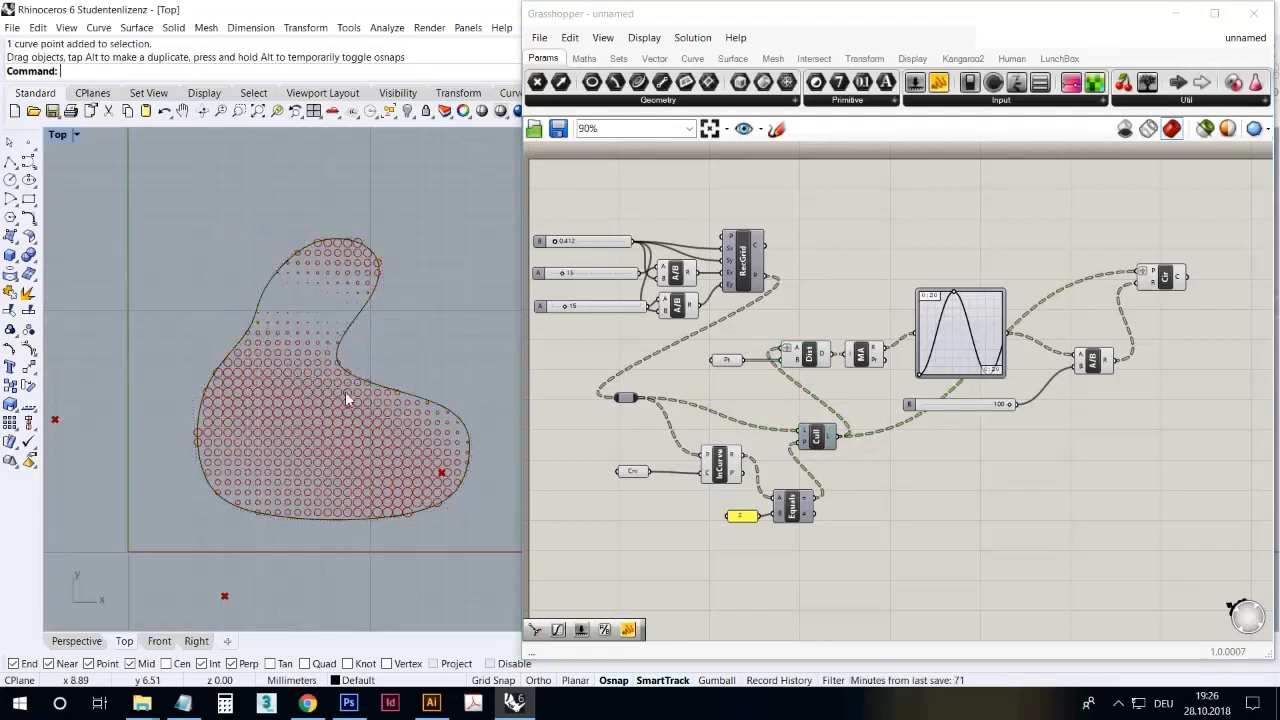
# - Move a control point on the closed curve's lower edge upwards and one on its left waist inwards
pyautogui.scroll(-2, 345, 395)
pyautogui.click(356, 496)
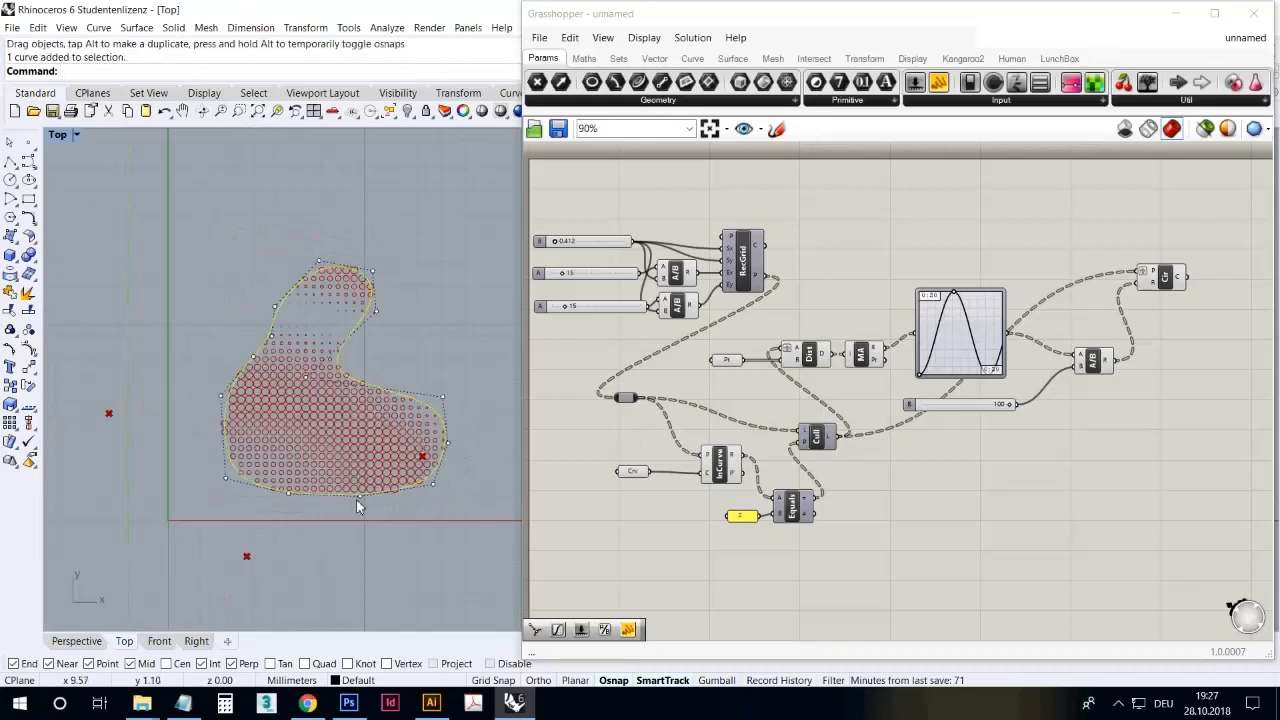
pyautogui.click(357, 497)
pyautogui.moveTo(357, 497); pyautogui.dragTo(328, 440)
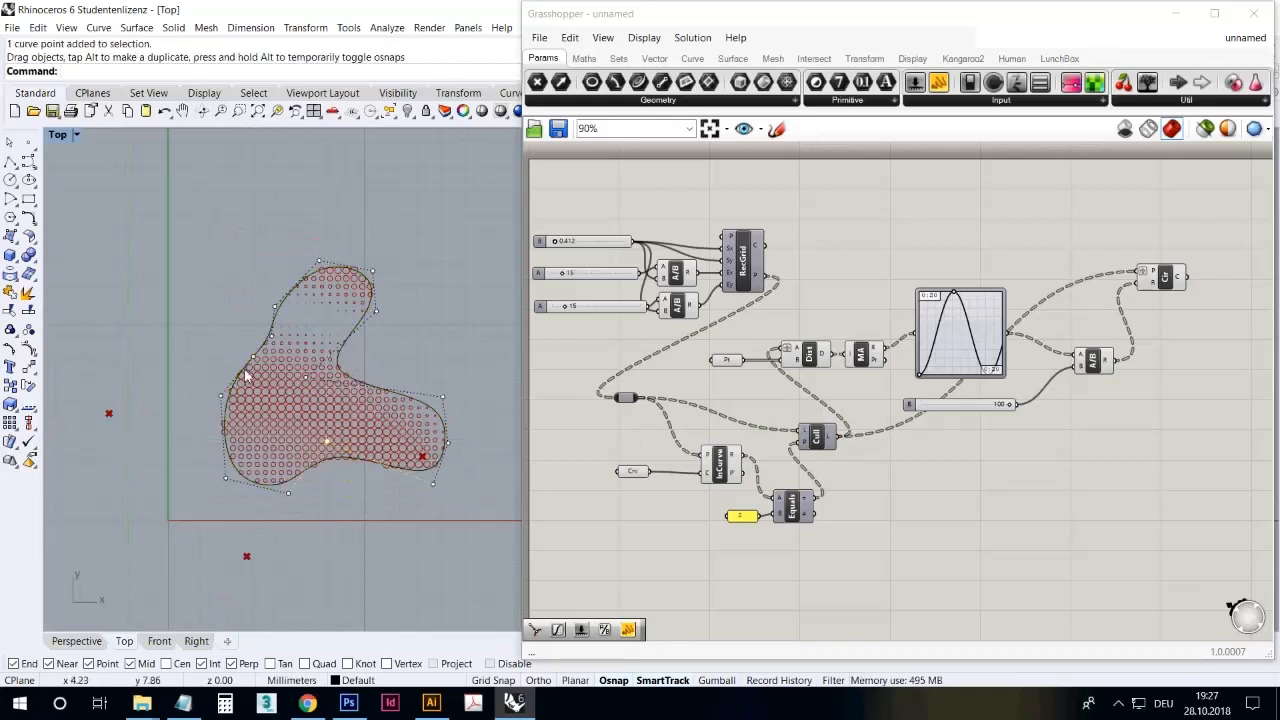
pyautogui.moveTo(253, 357); pyautogui.dragTo(277, 383)
pyautogui.click(250, 330)
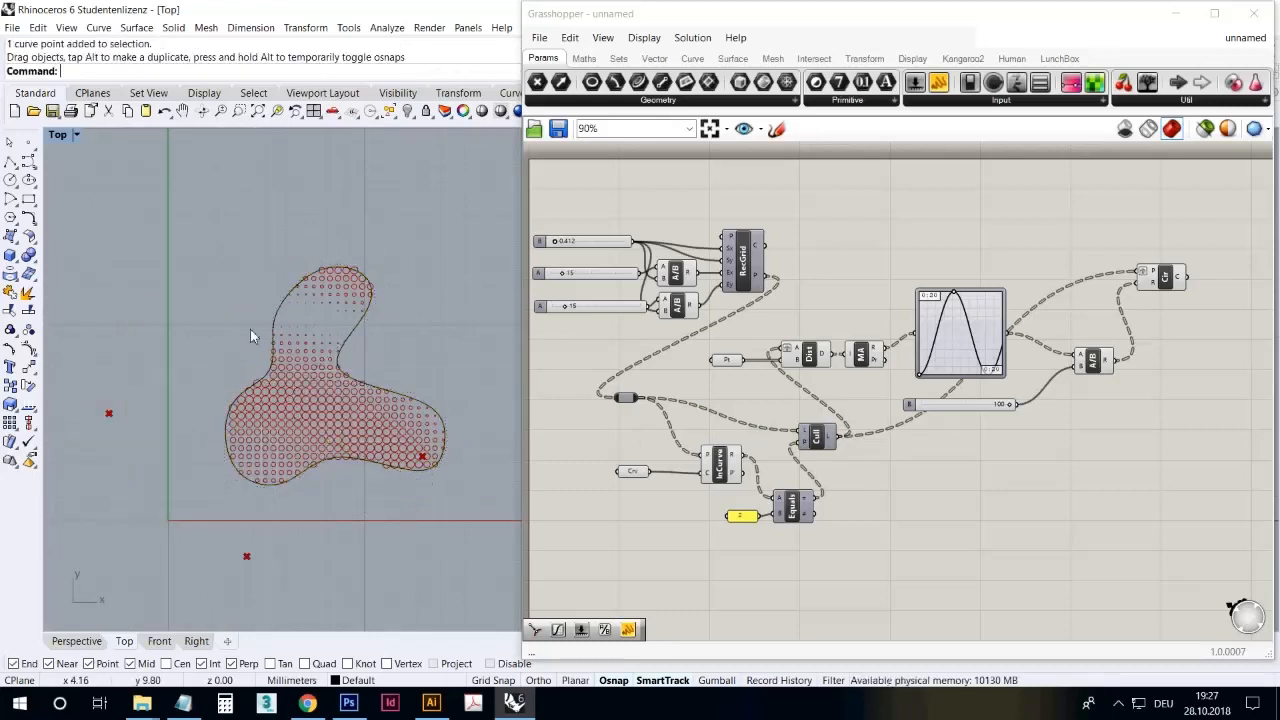
# - Reposition the Cull Pattern component slightly further to the upper right of Equality to tidy the wires
pyautogui.click(815, 545)
pyautogui.click(830, 445)
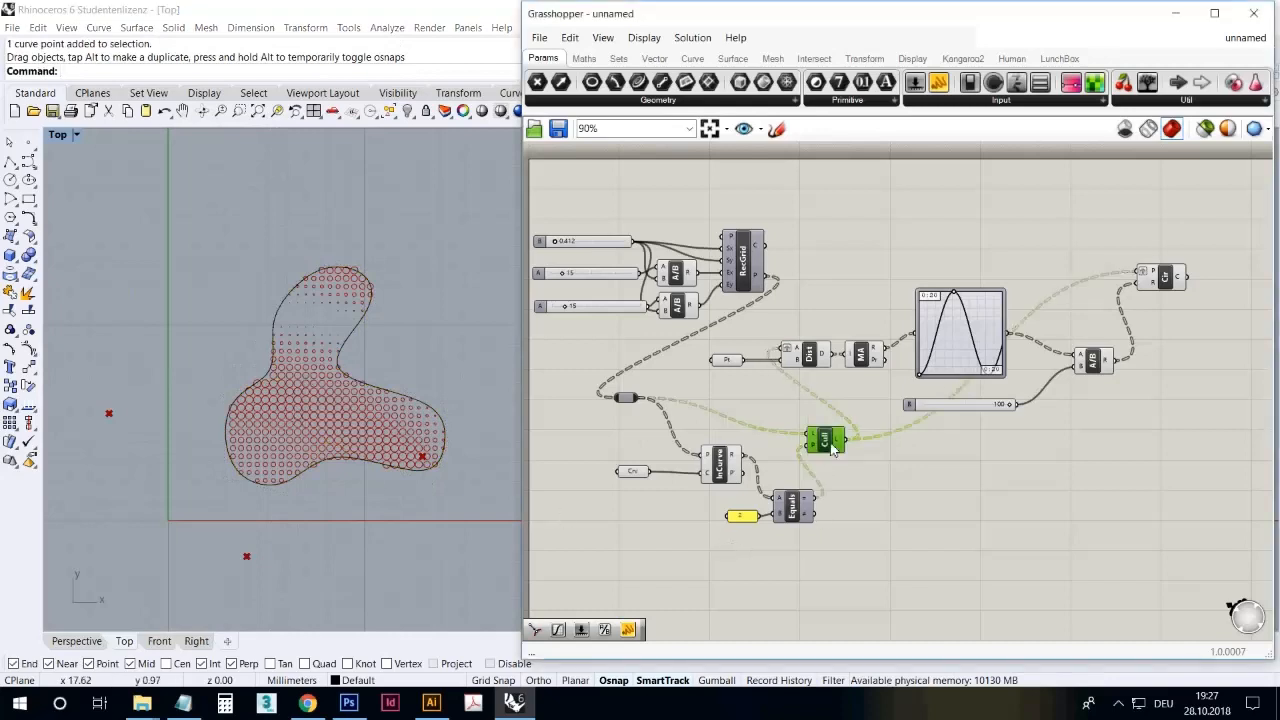
pyautogui.moveTo(832, 449); pyautogui.dragTo(850, 455)
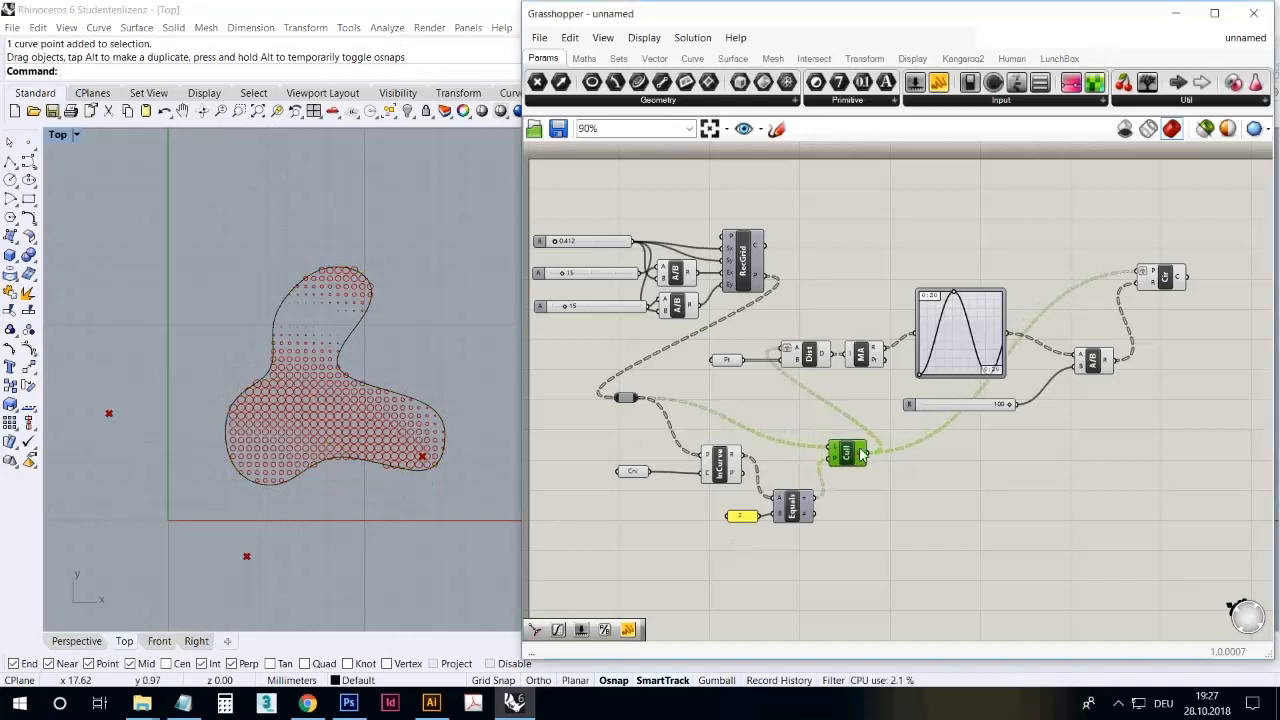
pyautogui.click(918, 490)
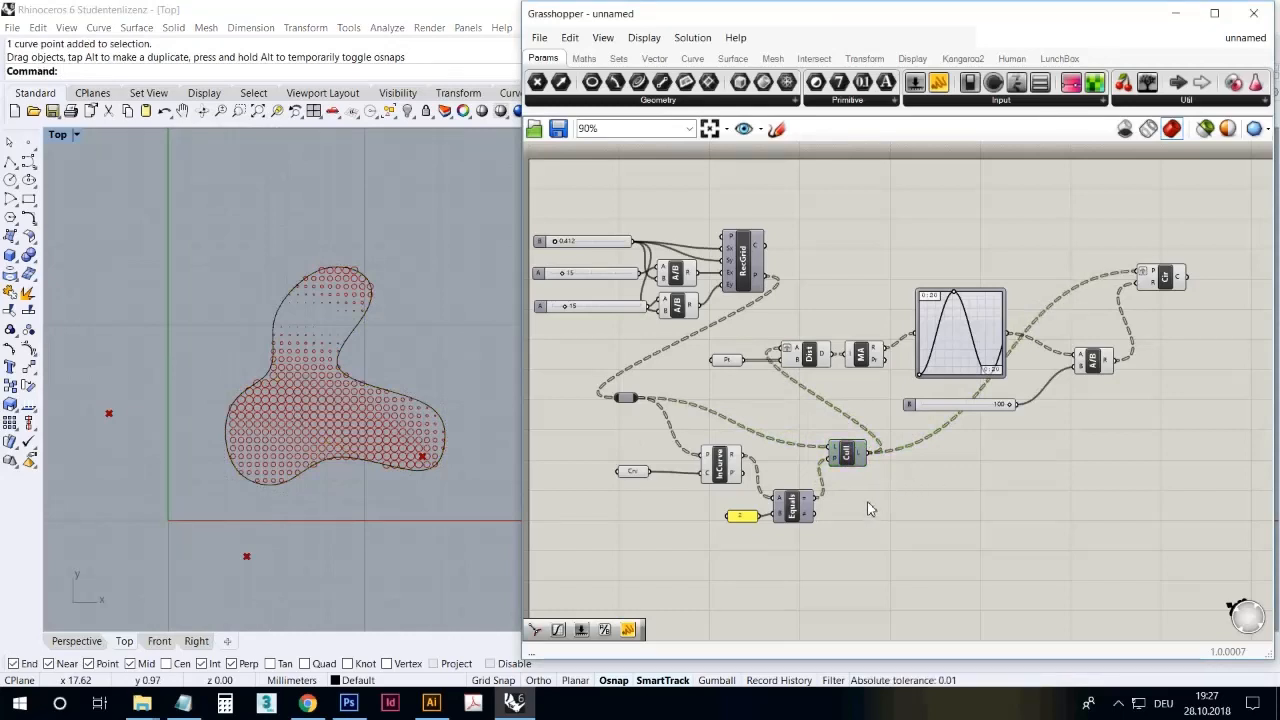
pyautogui.moveTo(868, 501); pyautogui.dragTo(850, 491, button='right')
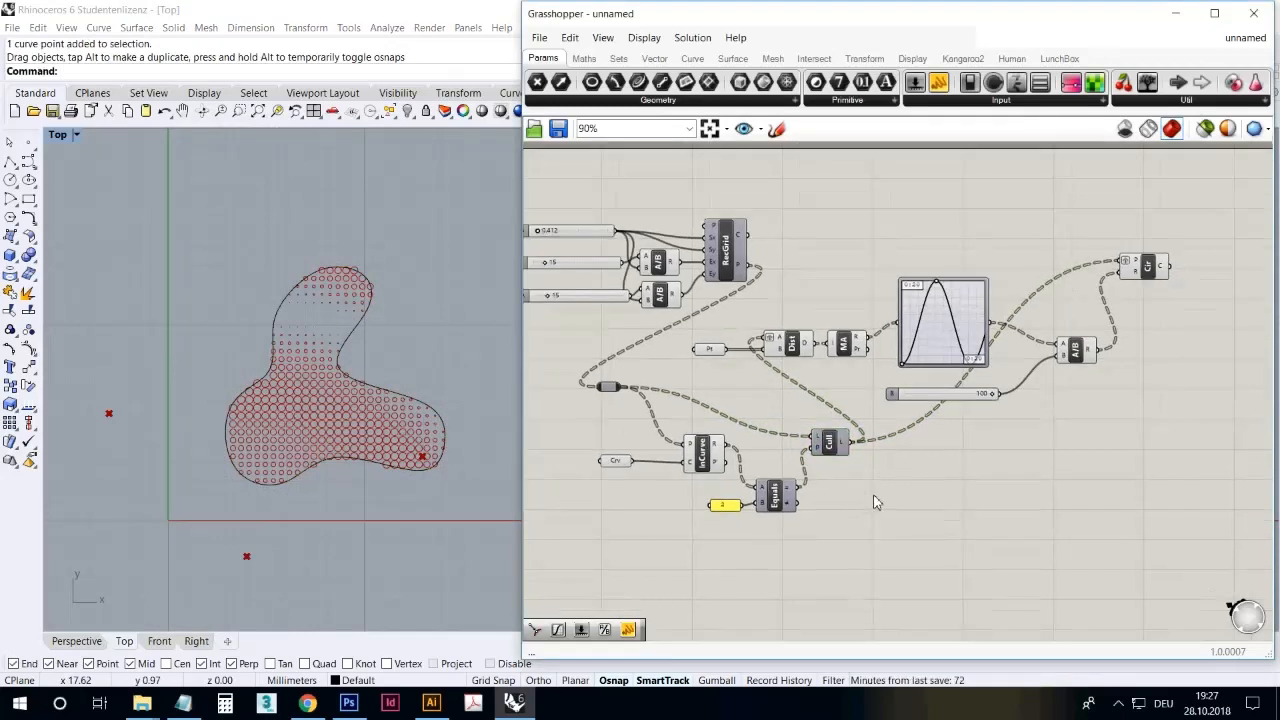
# - Add a second Graph Mapper below the slider set to 100 and set its graph type to Bezier
pyautogui.click(958, 349)
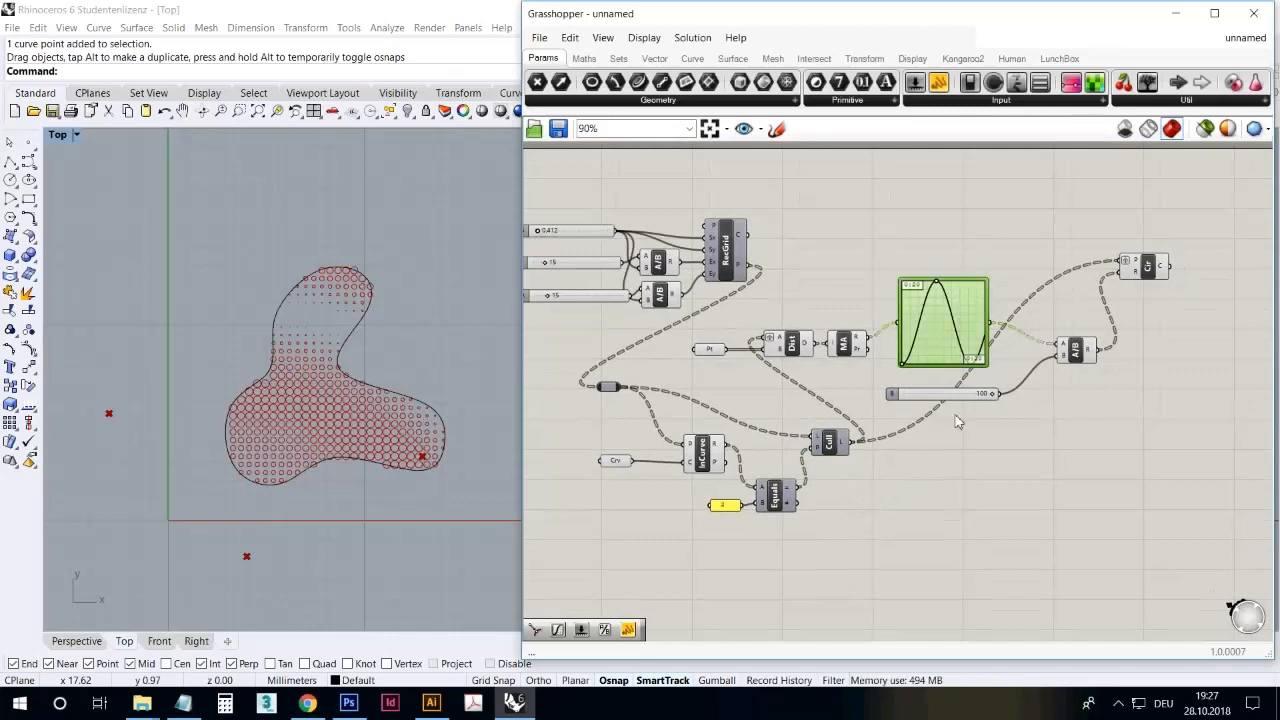
pyautogui.click(958, 466)
pyautogui.doubleClick(958, 483)
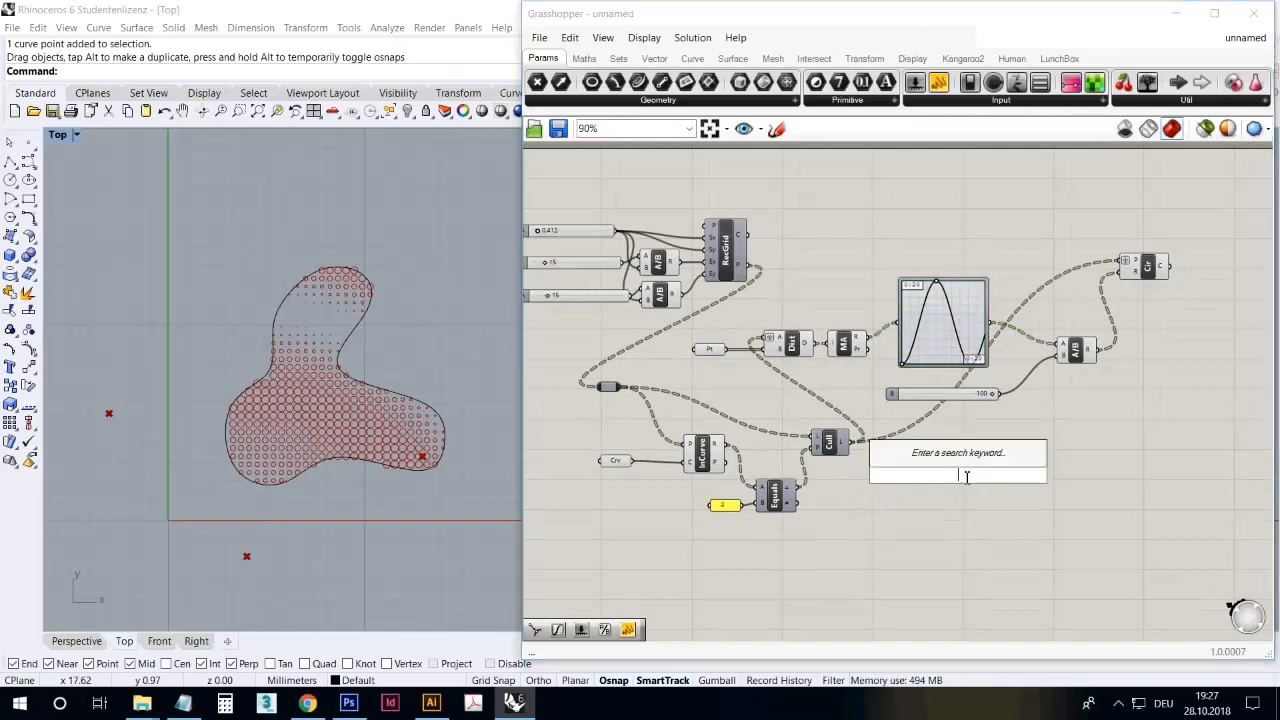
pyautogui.write('graph')
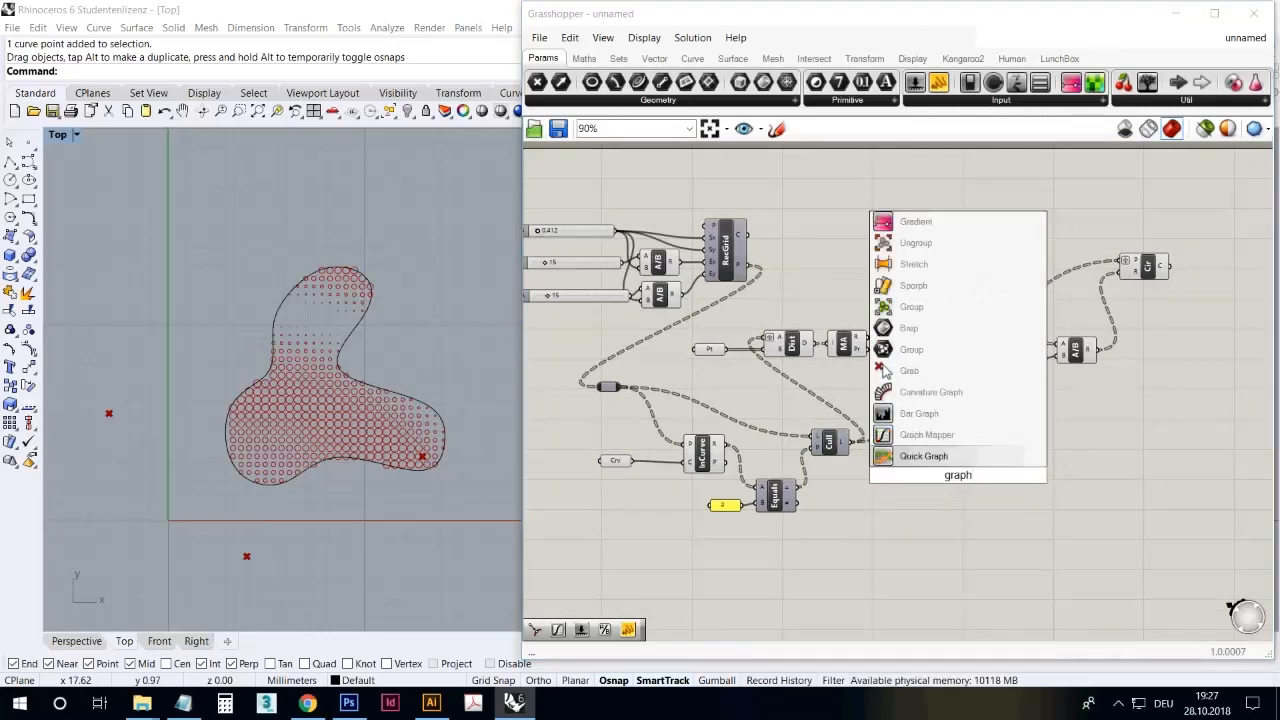
pyautogui.click(959, 443)
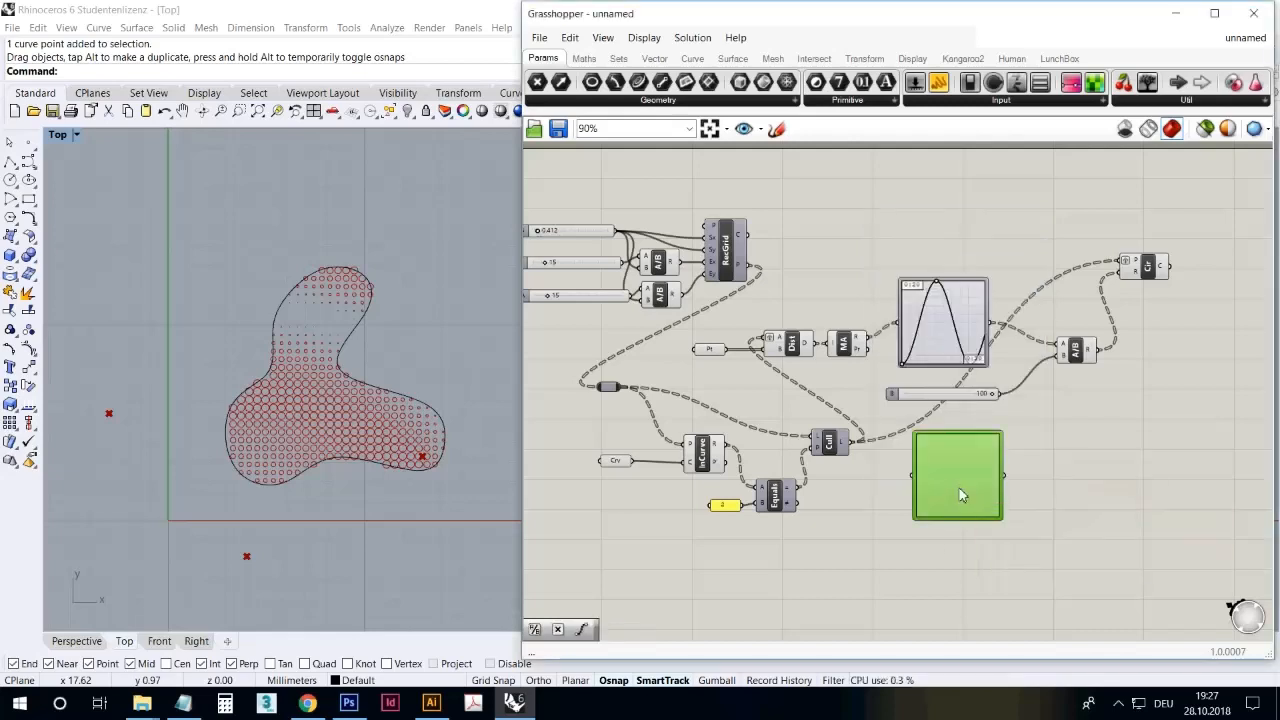
pyautogui.rightClick(958, 487)
pyautogui.moveTo(1037, 656)
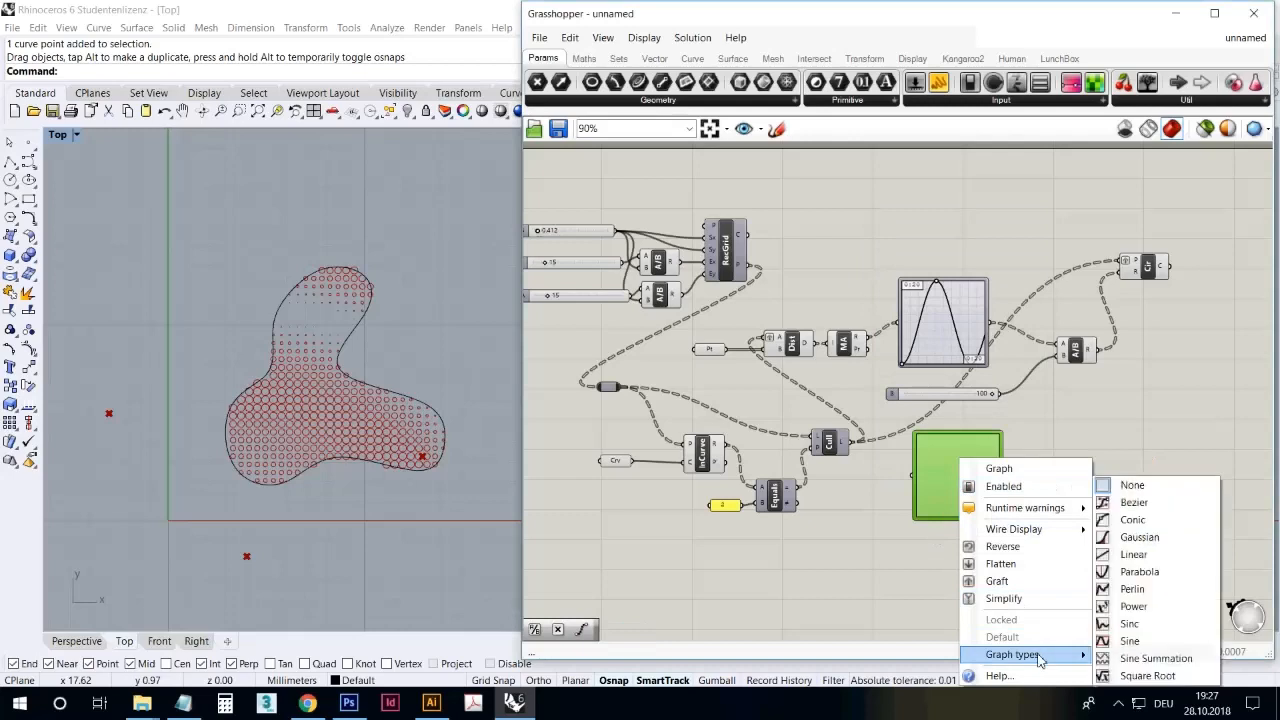
pyautogui.click(1099, 502)
pyautogui.click(1096, 500)
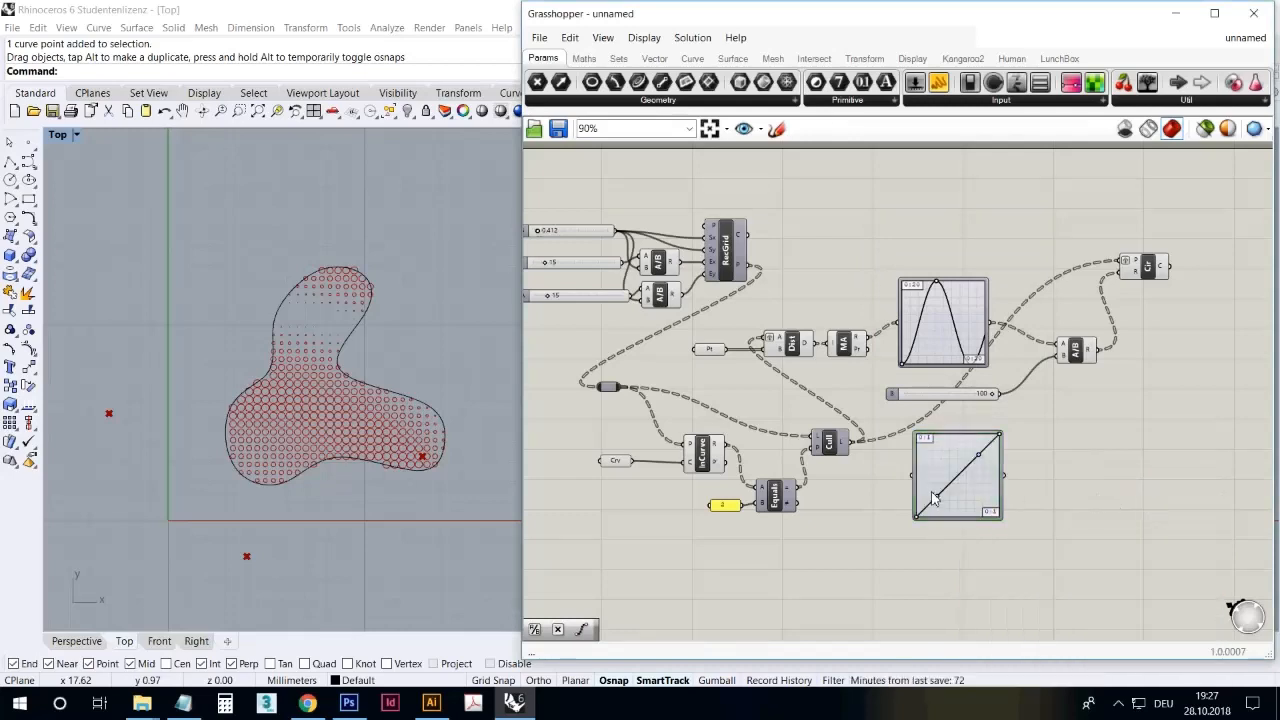
# - Shape the new Graph Mapper's Bezier with its handles so it starts flat along the base and rises steeply at the end
pyautogui.moveTo(938, 500); pyautogui.dragTo(966, 507)
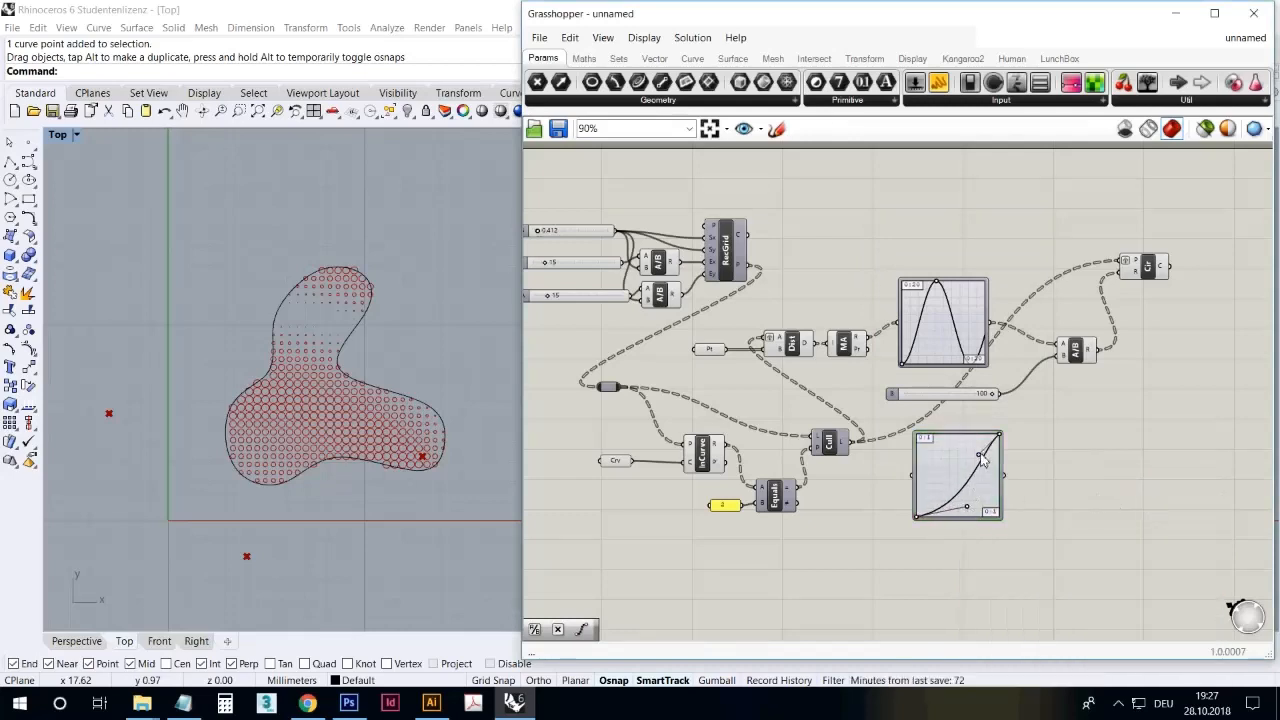
pyautogui.moveTo(981, 457); pyautogui.dragTo(985, 527)
pyautogui.scroll(3, 990, 522)
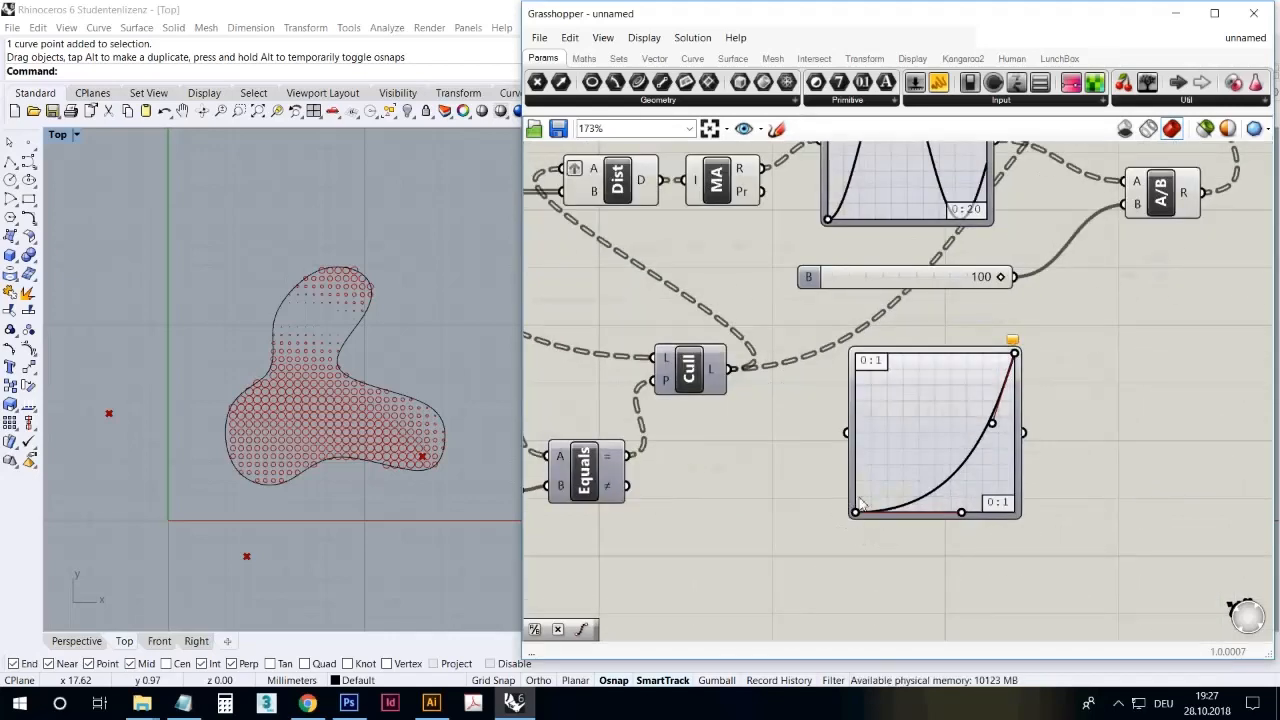
# - Set the upper X limit of the new Bezier Graph Mapper to 5
pyautogui.rightClick(962, 462)
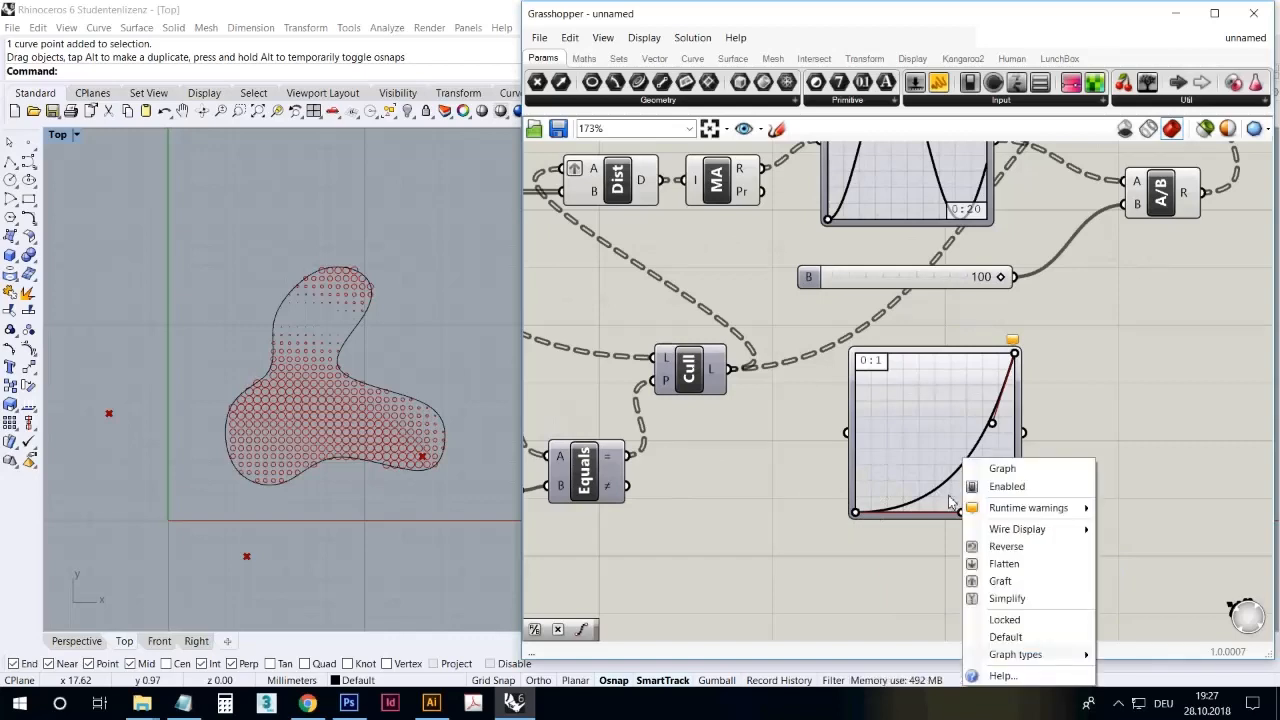
pyautogui.click(934, 452)
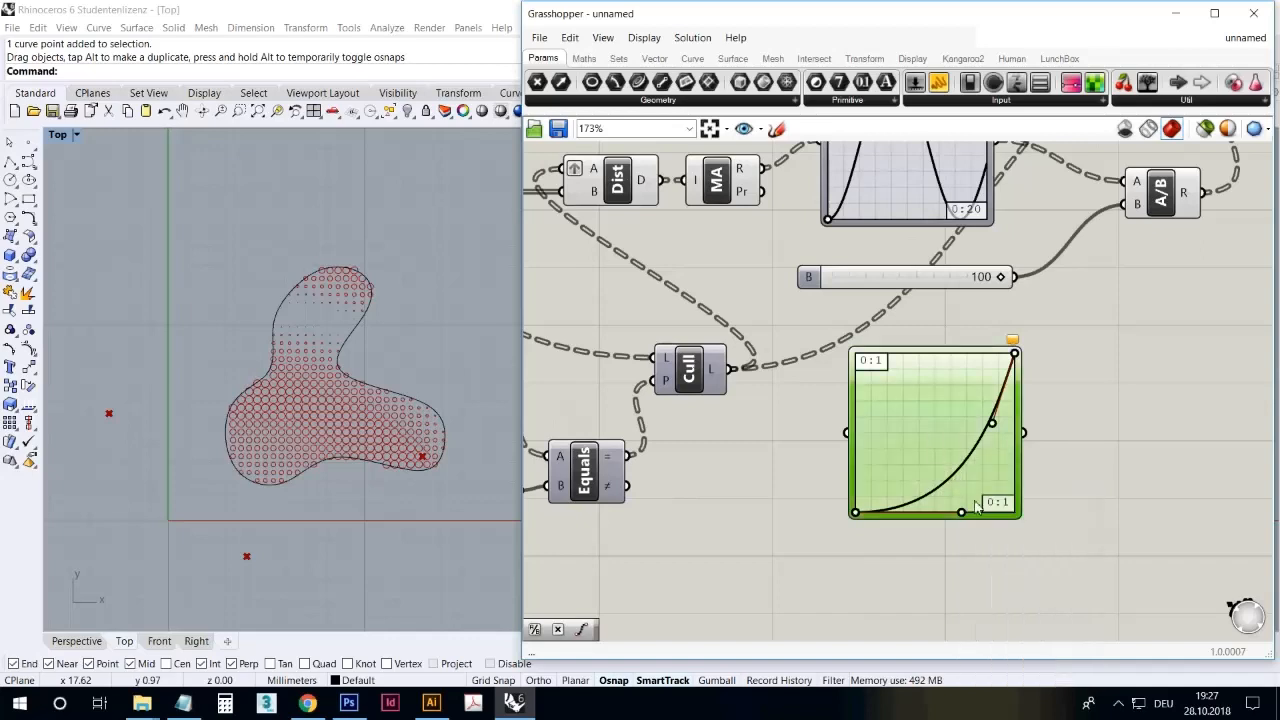
pyautogui.doubleClick(938, 442)
pyautogui.doubleClick(849, 355)
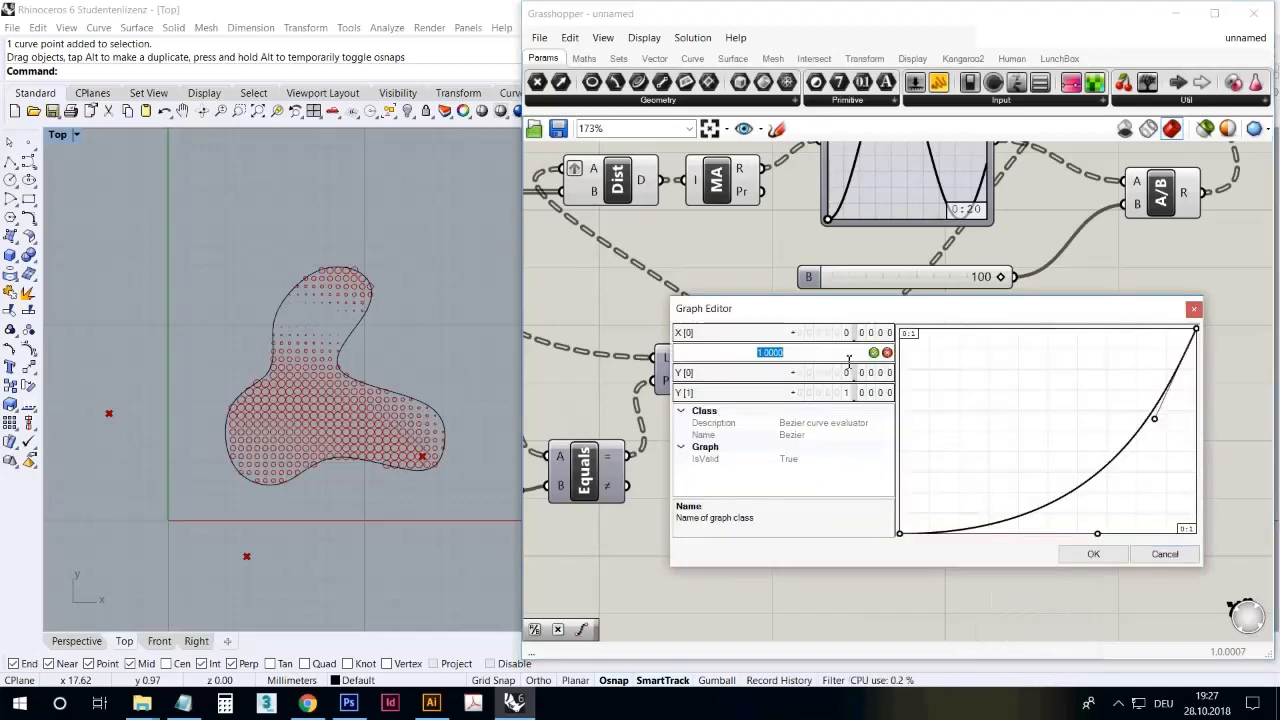
pyautogui.write('5')
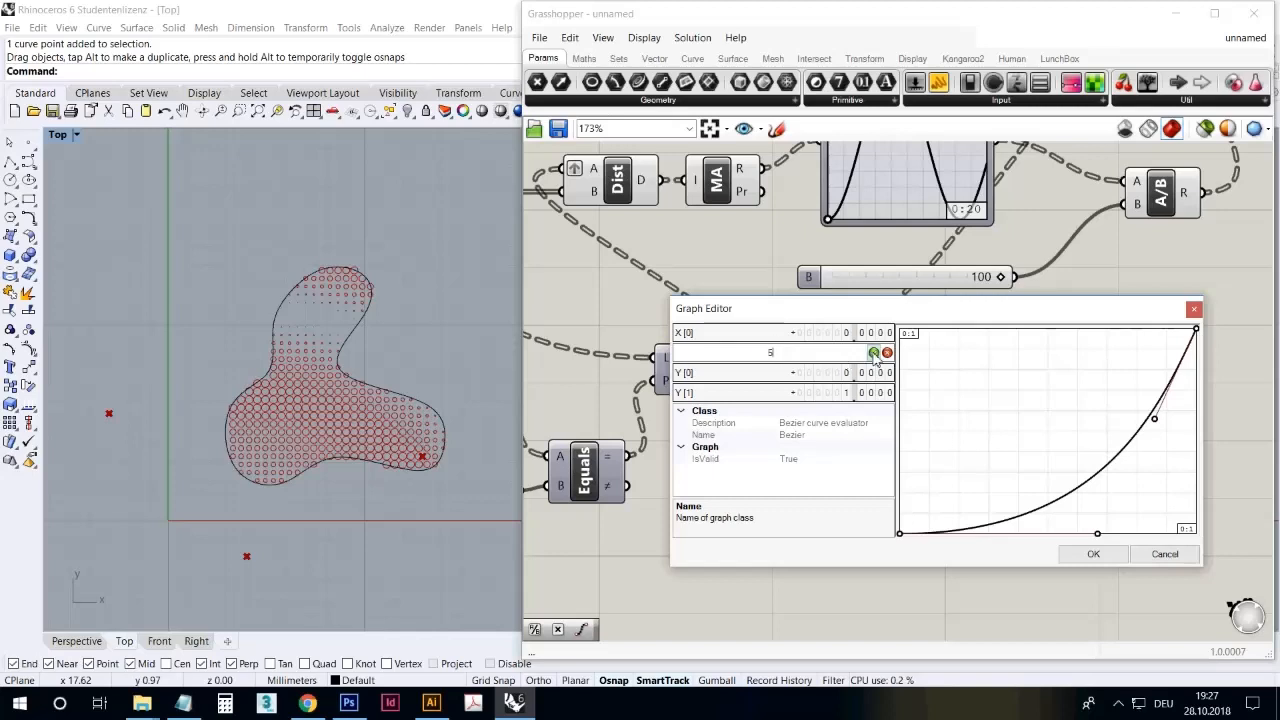
pyautogui.press('Return')
pyautogui.click(1077, 556)
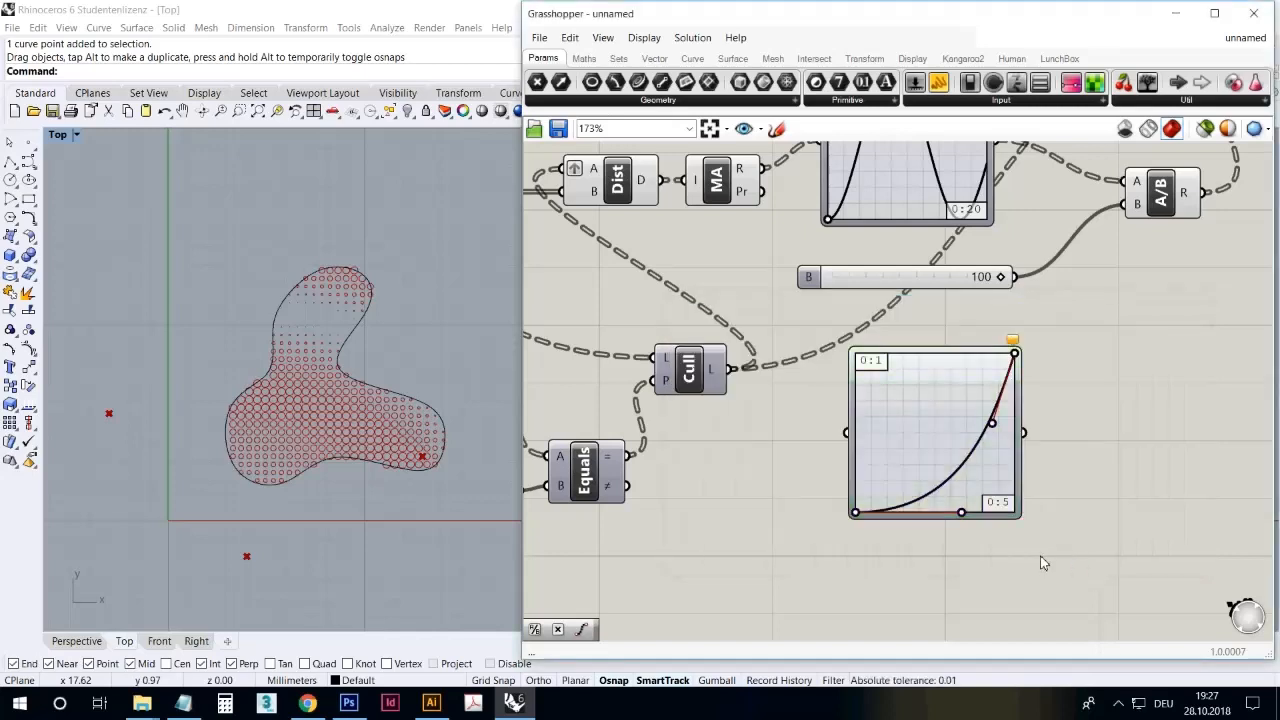
pyautogui.scroll(-2, 1045, 563)
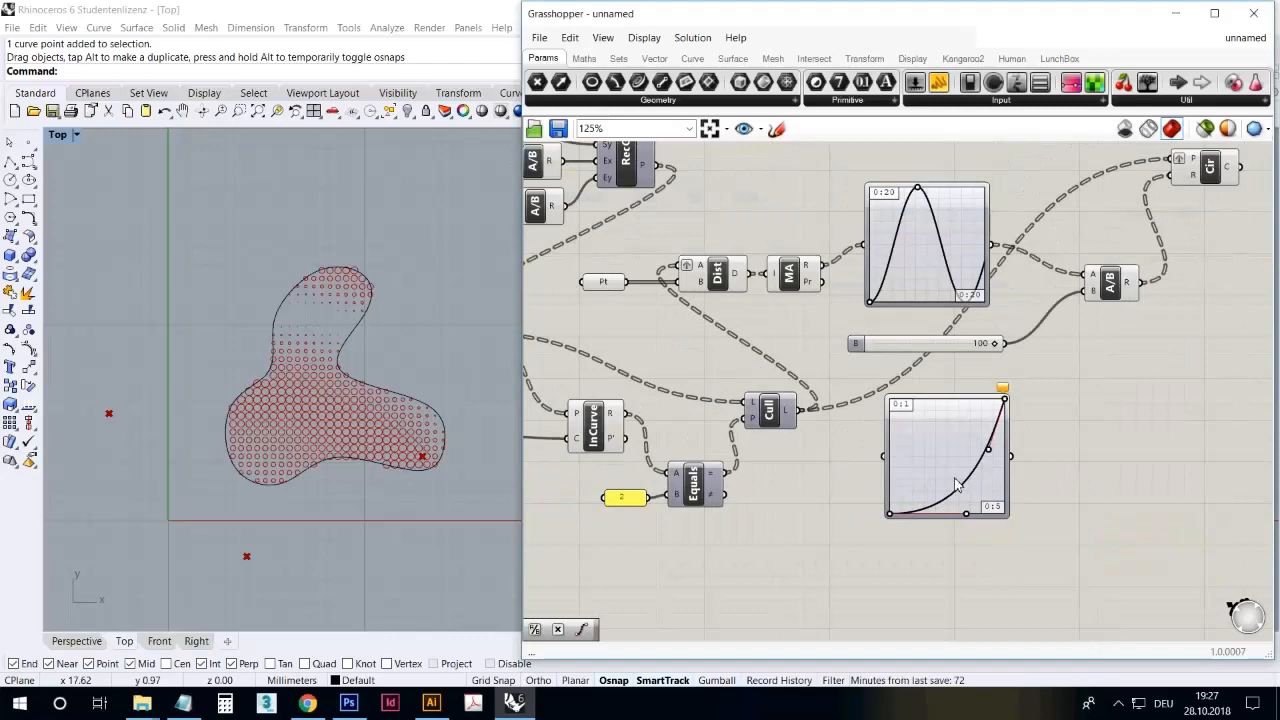
# - Shift the Bezier Graph Mapper right to make room and add a Curve Closest Point component between it and Cull Pattern
pyautogui.moveTo(942, 456); pyautogui.dragTo(972, 452)
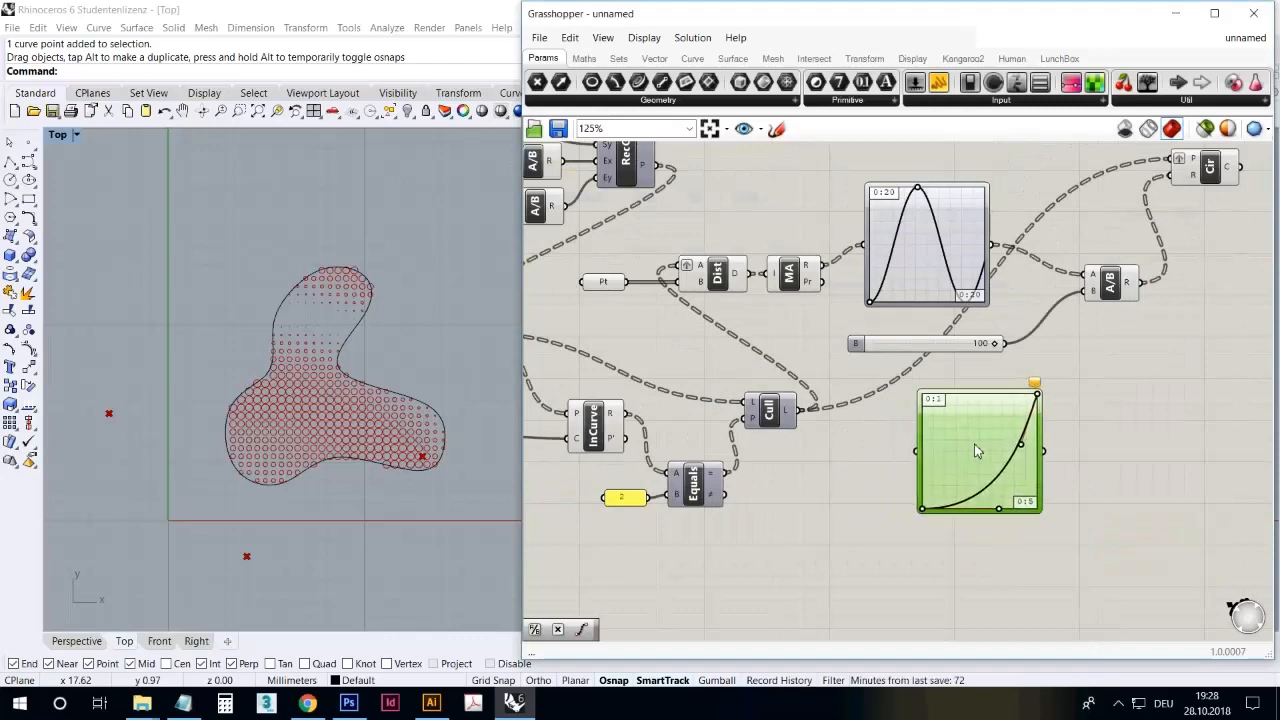
pyautogui.doubleClick(849, 478)
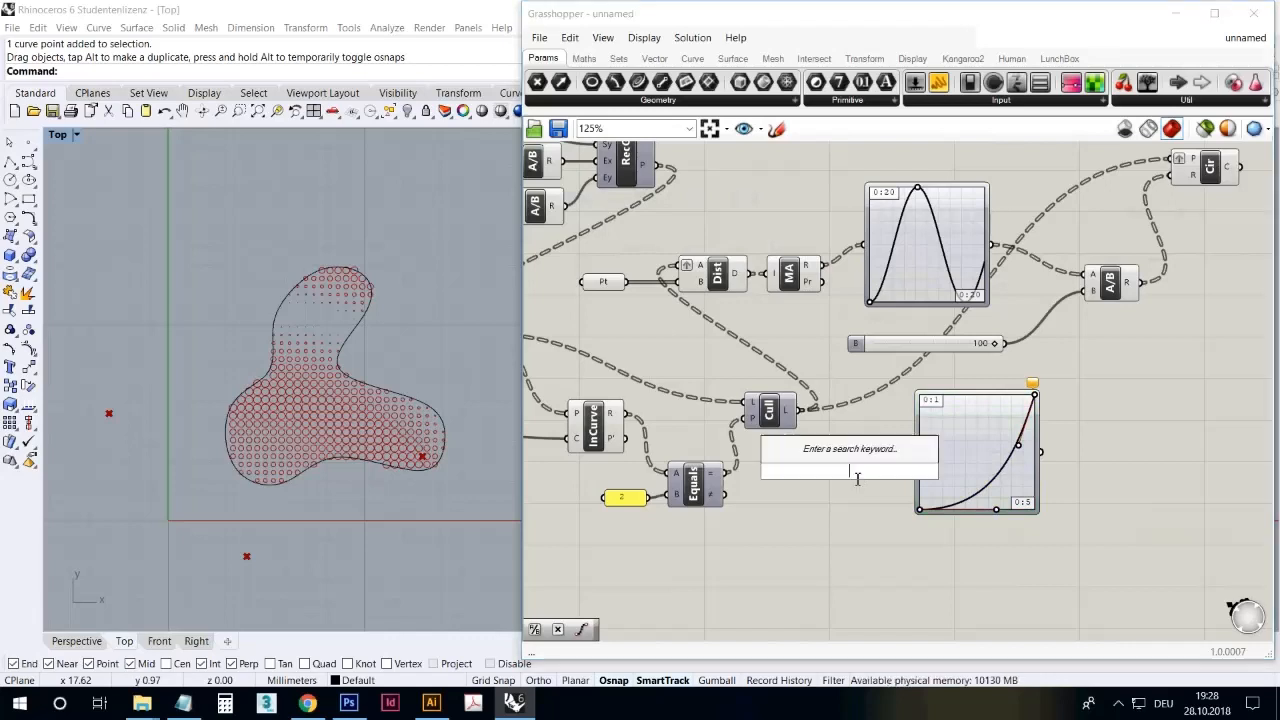
pyautogui.write('curve close')
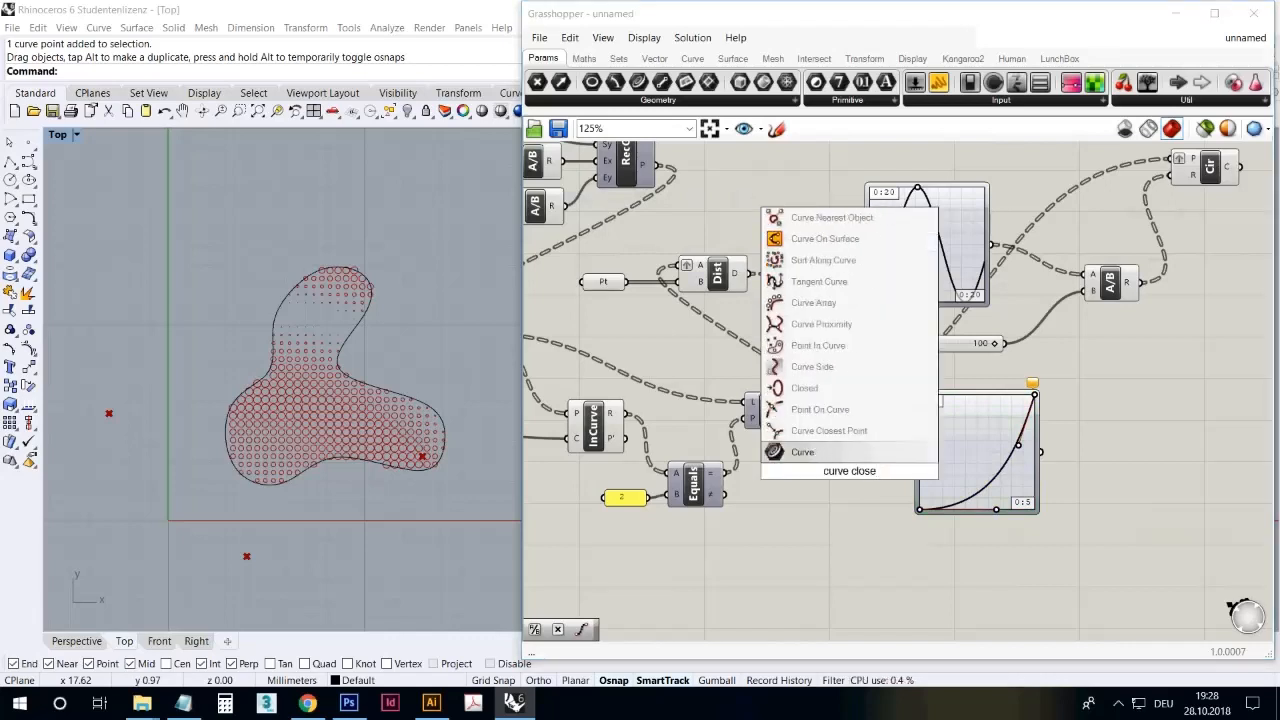
pyautogui.click(820, 430)
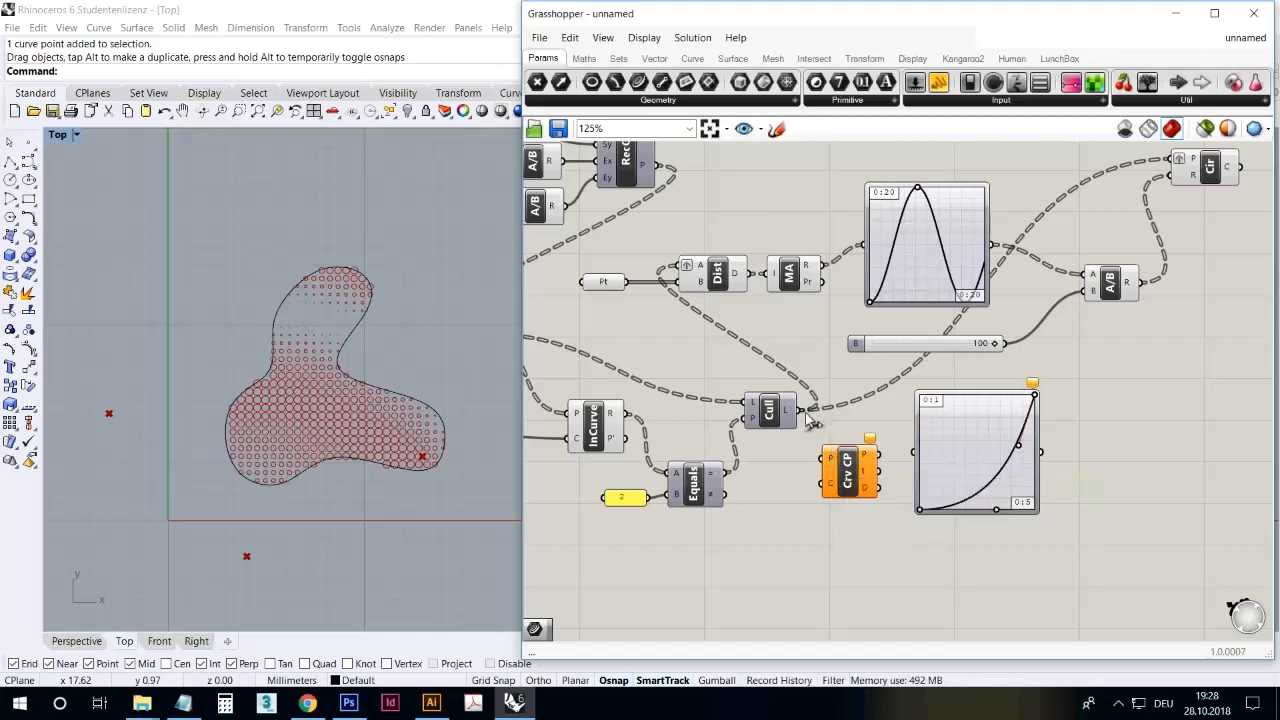
# - Wire the culled points into the point input of Curve Closest Point and the boundary curve parameter into its curve input
pyautogui.moveTo(757, 488); pyautogui.dragTo(795, 474, button='right')
pyautogui.moveTo(718, 461); pyautogui.dragTo(785, 453, button='right')
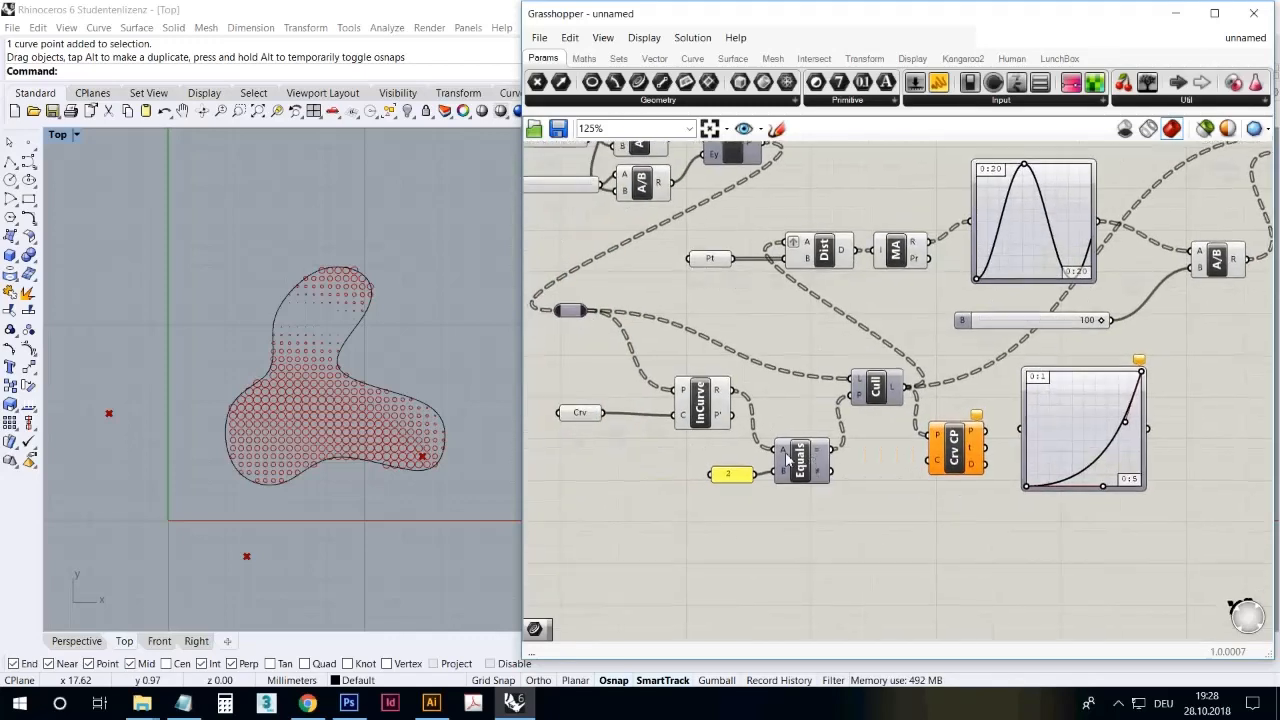
pyautogui.moveTo(603, 414); pyautogui.dragTo(955, 451)
# - Examine the closest points projected onto the boundary curve in Rhino's Top viewport
pyautogui.scroll(5, 424, 348)
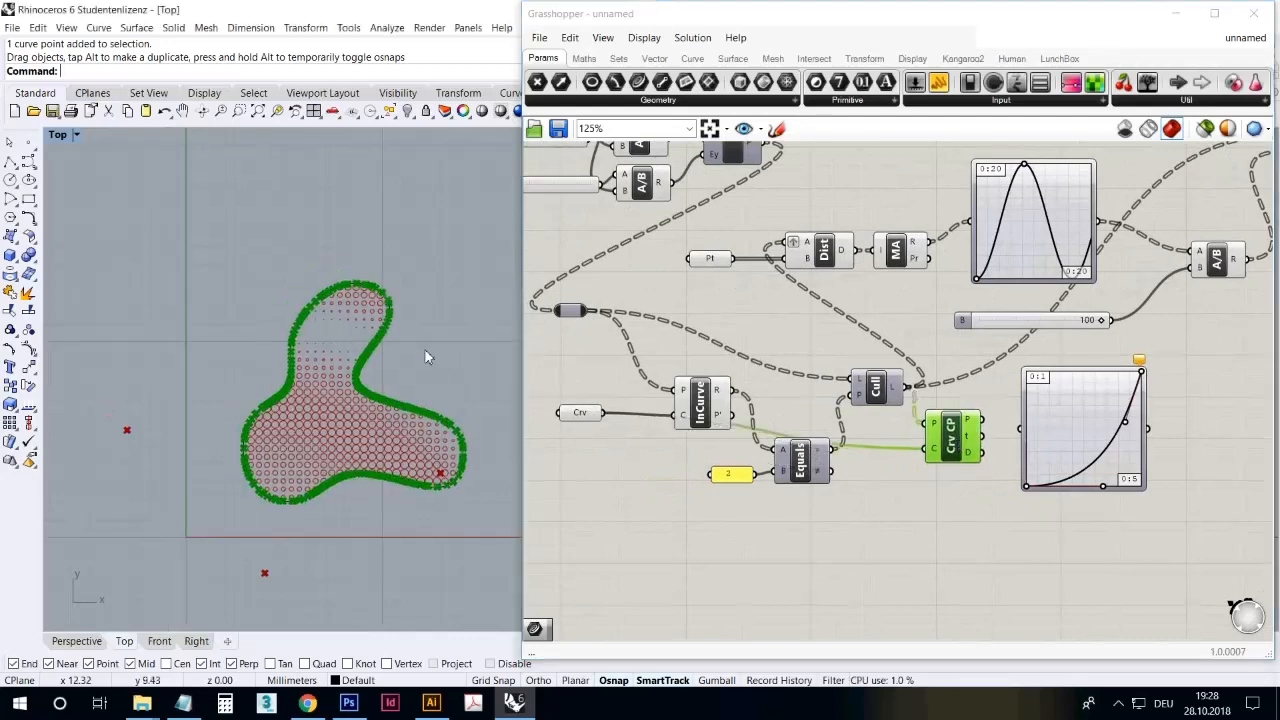
pyautogui.scroll(5, 366, 286)
pyautogui.scroll(-12, 424, 394)
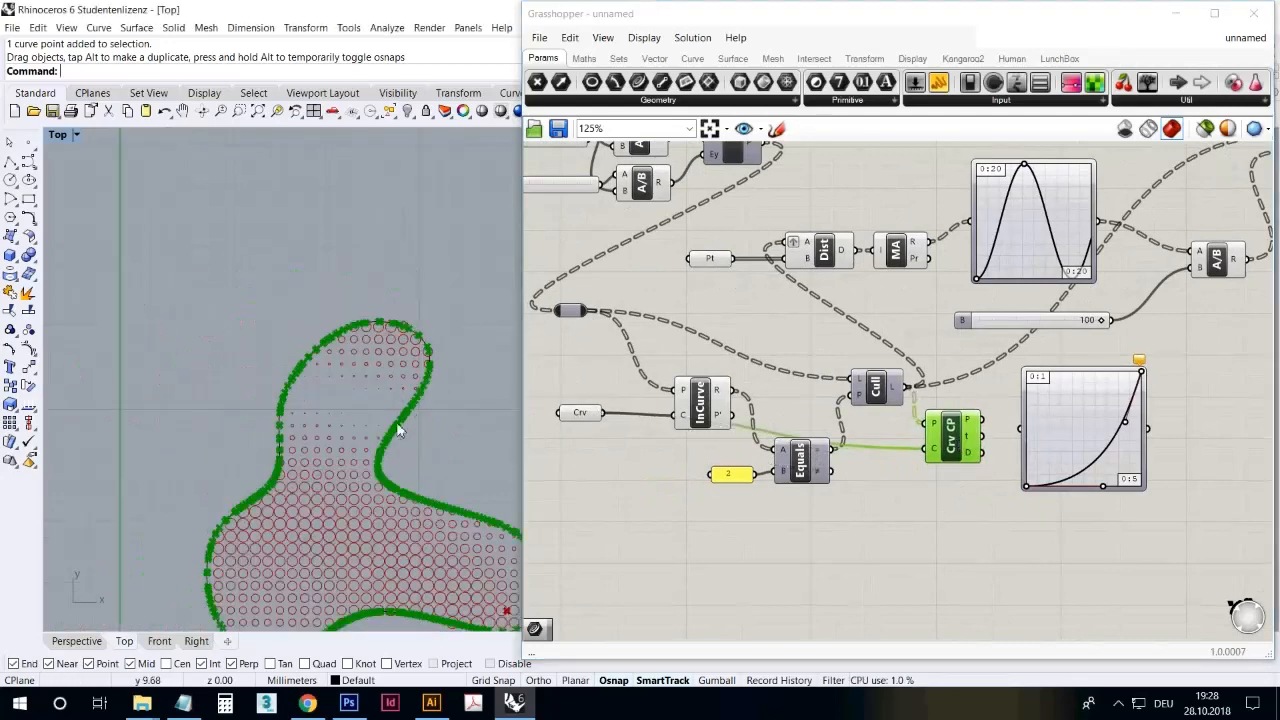
pyautogui.scroll(8, 398, 428)
pyautogui.moveTo(398, 430); pyautogui.dragTo(335, 377, button='right')
pyautogui.scroll(-4, 312, 354)
pyautogui.moveTo(398, 457); pyautogui.dragTo(303, 361, button='right')
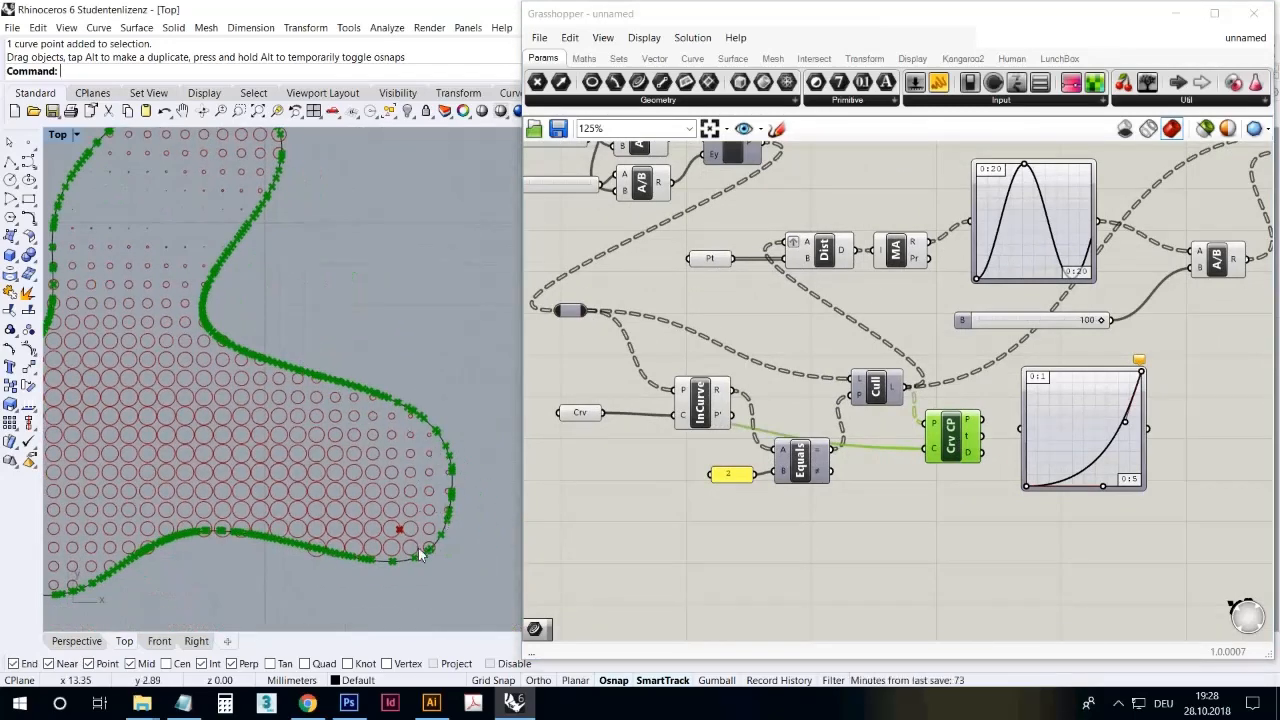
# - Reposition the Curve Closest Point and Point in Curve components to tidy the wires
pyautogui.moveTo(950, 444); pyautogui.dragTo(945, 434)
pyautogui.moveTo(702, 398); pyautogui.dragTo(696, 375)
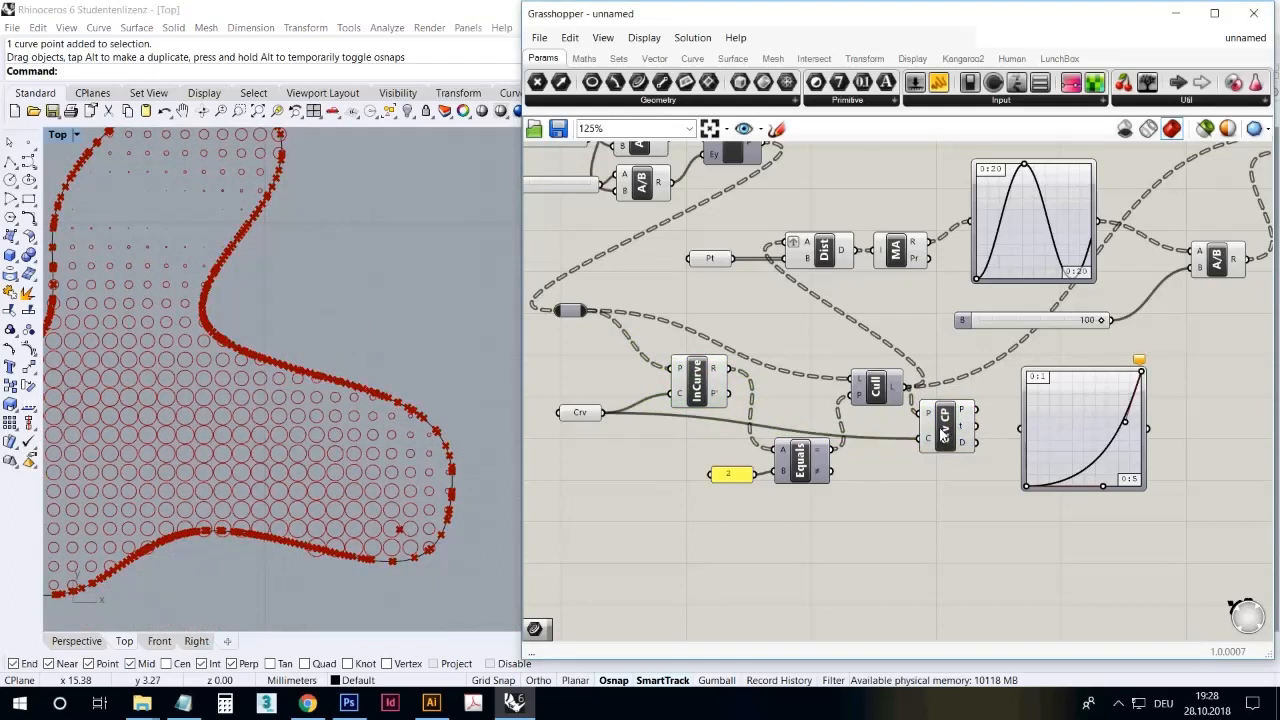
pyautogui.moveTo(943, 432); pyautogui.dragTo(953, 428)
pyautogui.click(941, 486)
# - Connect the distance output of Curve Closest Point to the input of the Bezier Graph Mapper
pyautogui.moveTo(961, 501); pyautogui.dragTo(822, 498, button='right')
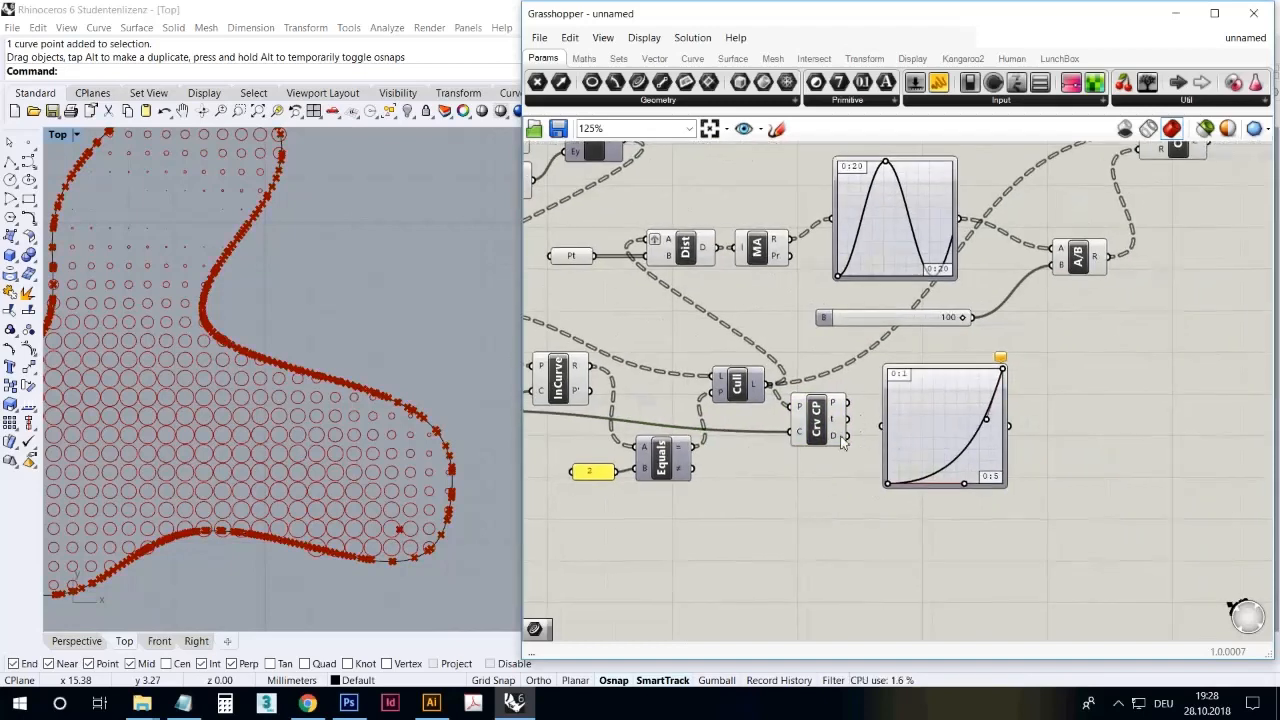
pyautogui.moveTo(838, 440)
pyautogui.moveTo(847, 435); pyautogui.dragTo(934, 435)
pyautogui.click(876, 497)
pyautogui.scroll(-3, 858, 498)
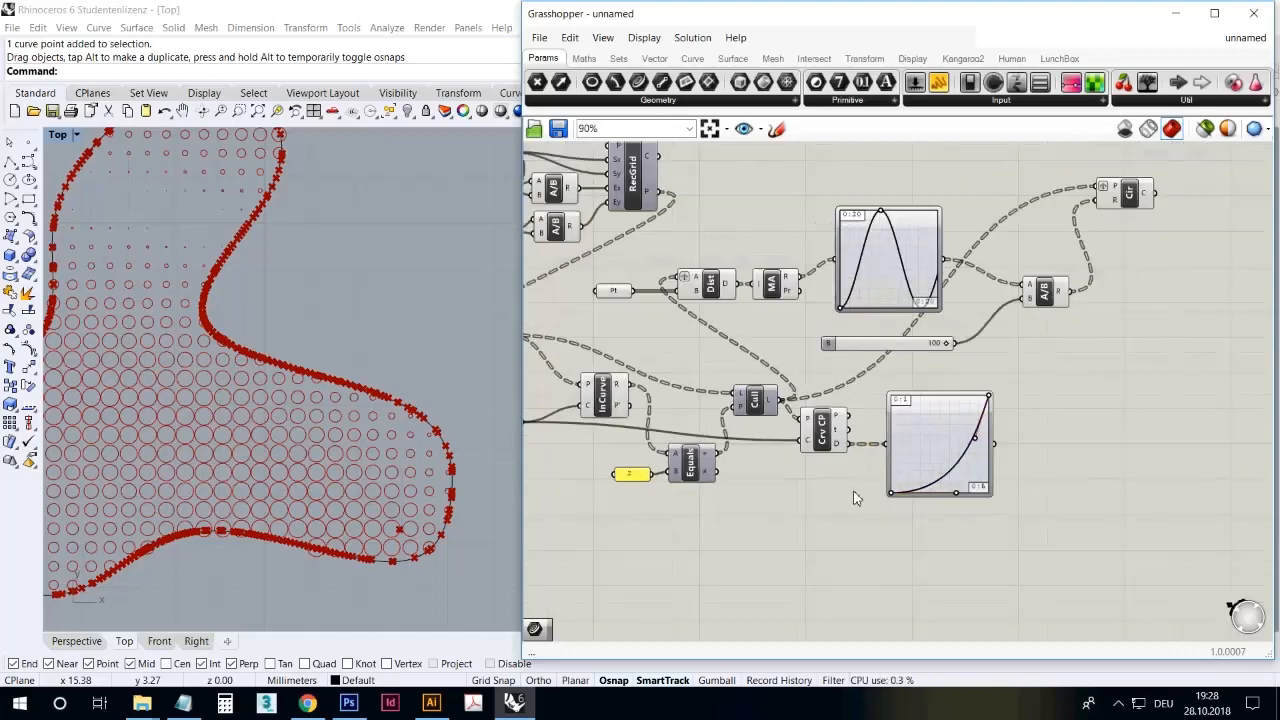
pyautogui.scroll(3, 1028, 404)
# - Move the Circle component slightly right and add a Multiplication component below it, to the right of the Bezier Graph Mapper
pyautogui.moveTo(1060, 228); pyautogui.dragTo(1095, 235)
pyautogui.moveTo(981, 384); pyautogui.dragTo(1158, 403, button='right')
pyautogui.scroll(-3, 1076, 379)
pyautogui.scroll(2, 1076, 379)
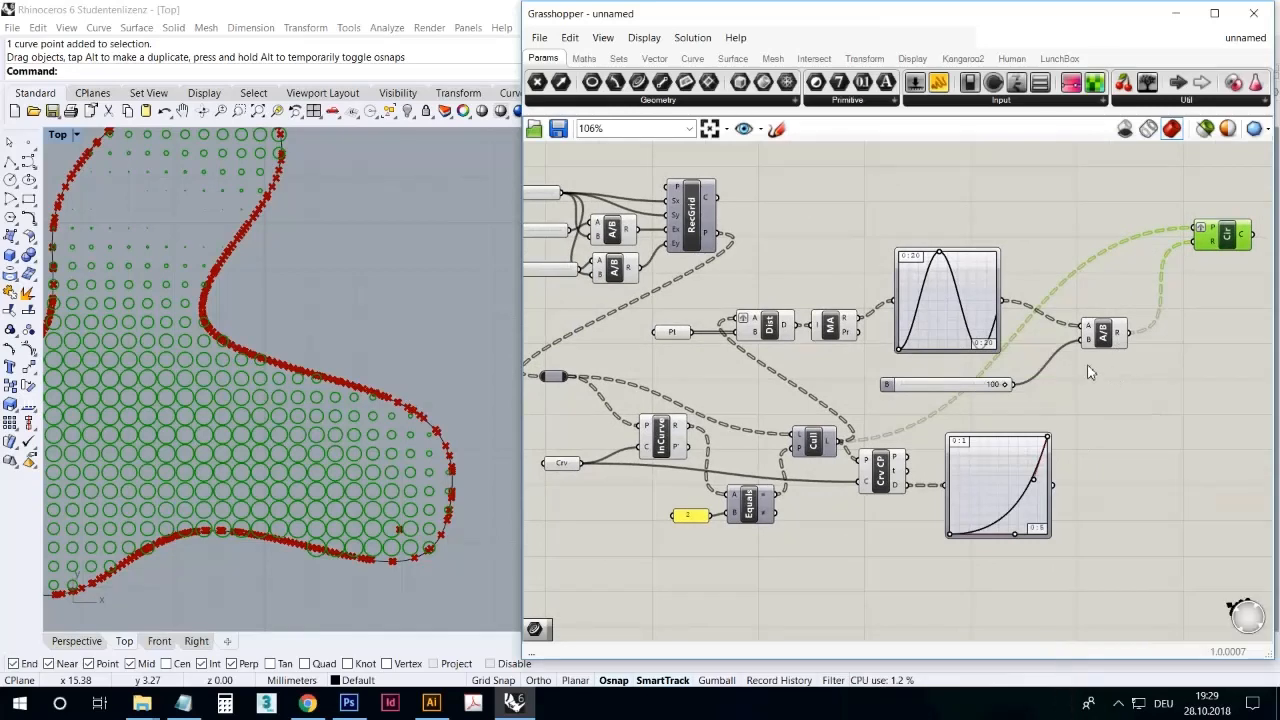
pyautogui.click(584, 58)
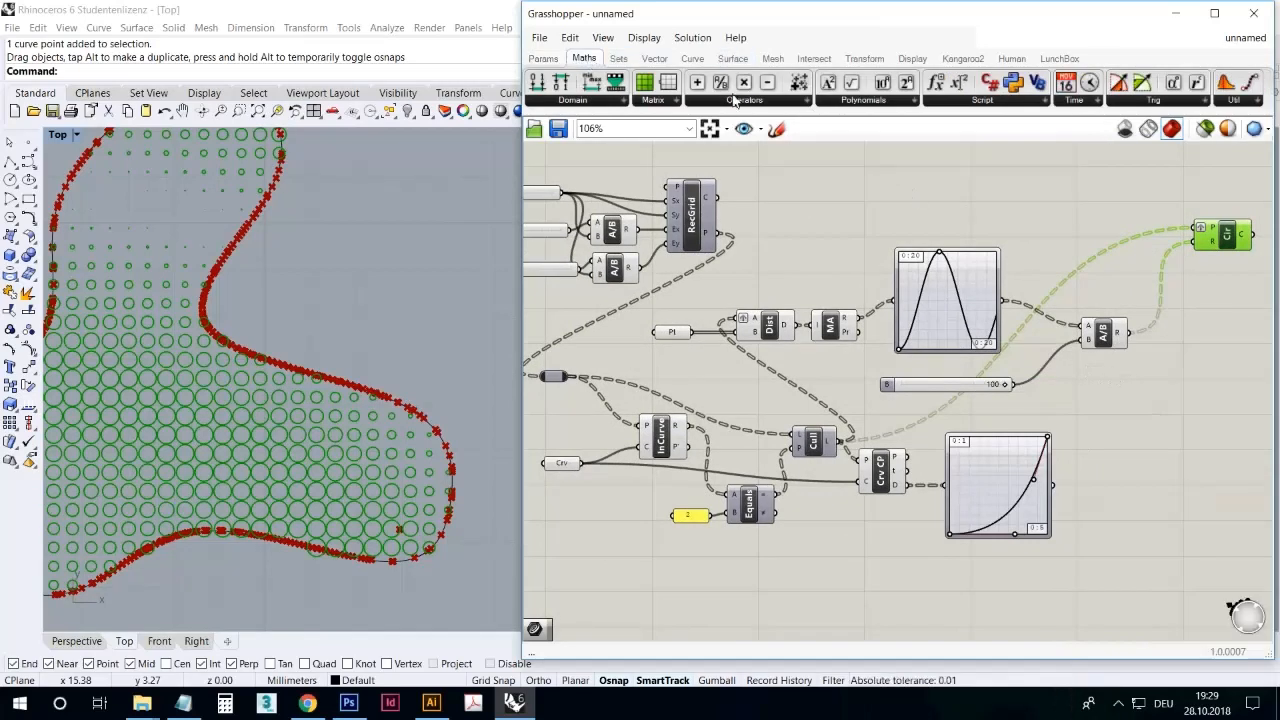
pyautogui.moveTo(744, 86); pyautogui.dragTo(1166, 438)
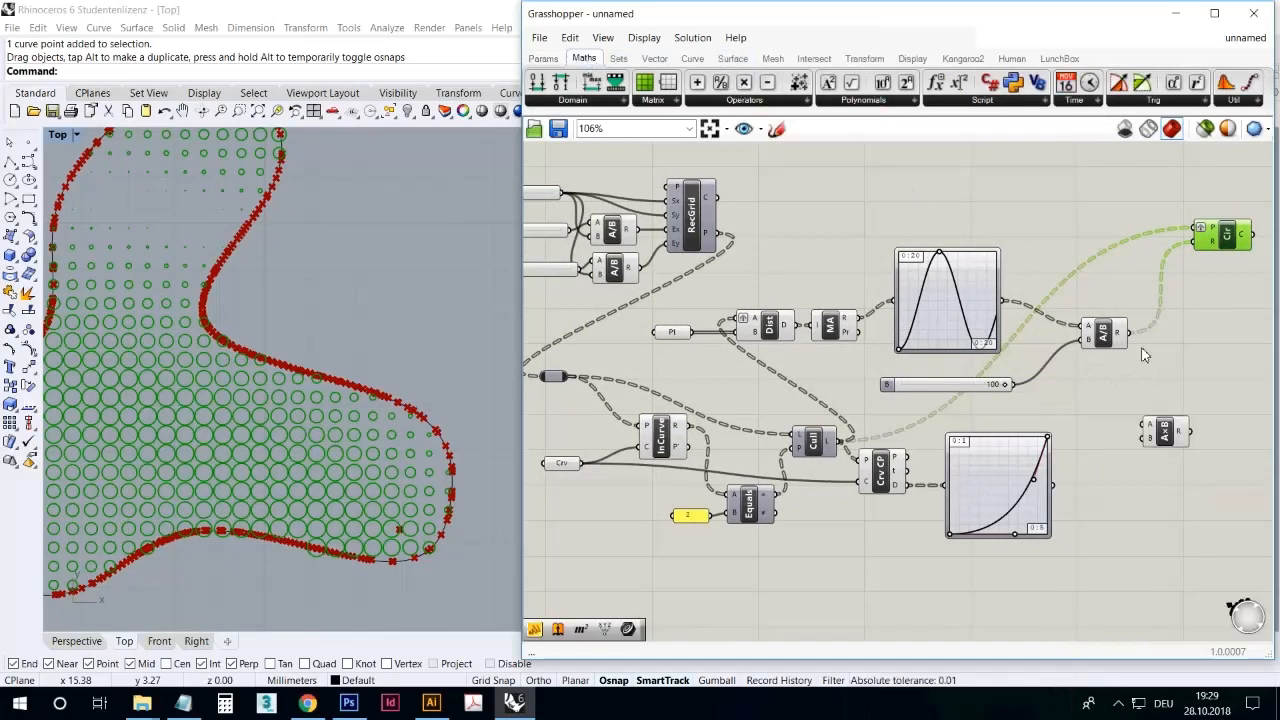
# - Multiply the division by 100 with the Bezier Graph Mapper's output and feed the product into the Circle radius
pyautogui.moveTo(1131, 336); pyautogui.dragTo(1143, 425)
pyautogui.moveTo(1064, 490); pyautogui.dragTo(1148, 438)
pyautogui.moveTo(1165, 435); pyautogui.dragTo(1215, 258)
pyautogui.moveTo(1204, 255); pyautogui.dragTo(1204, 258)
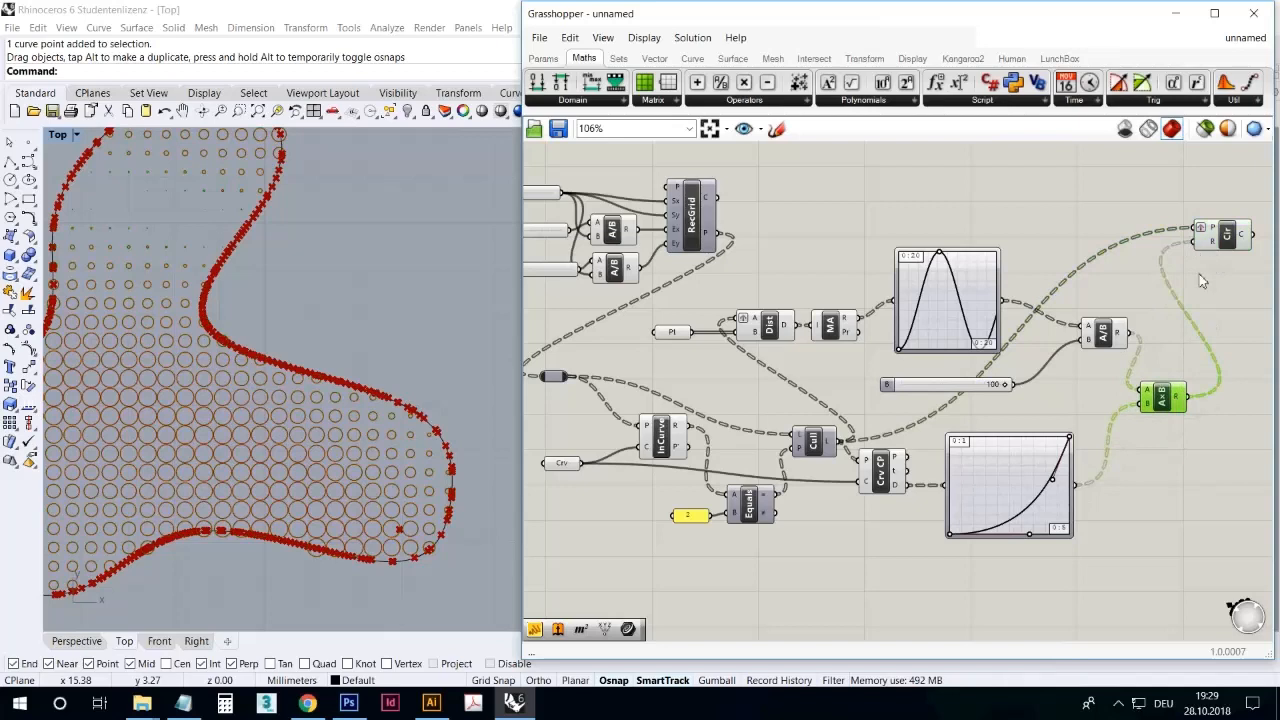
# - Highlight the circles and lower the Bezier's upper handle near the end to steepen the final rise, checking the pattern
pyautogui.click(1221, 297)
pyautogui.click(1227, 240)
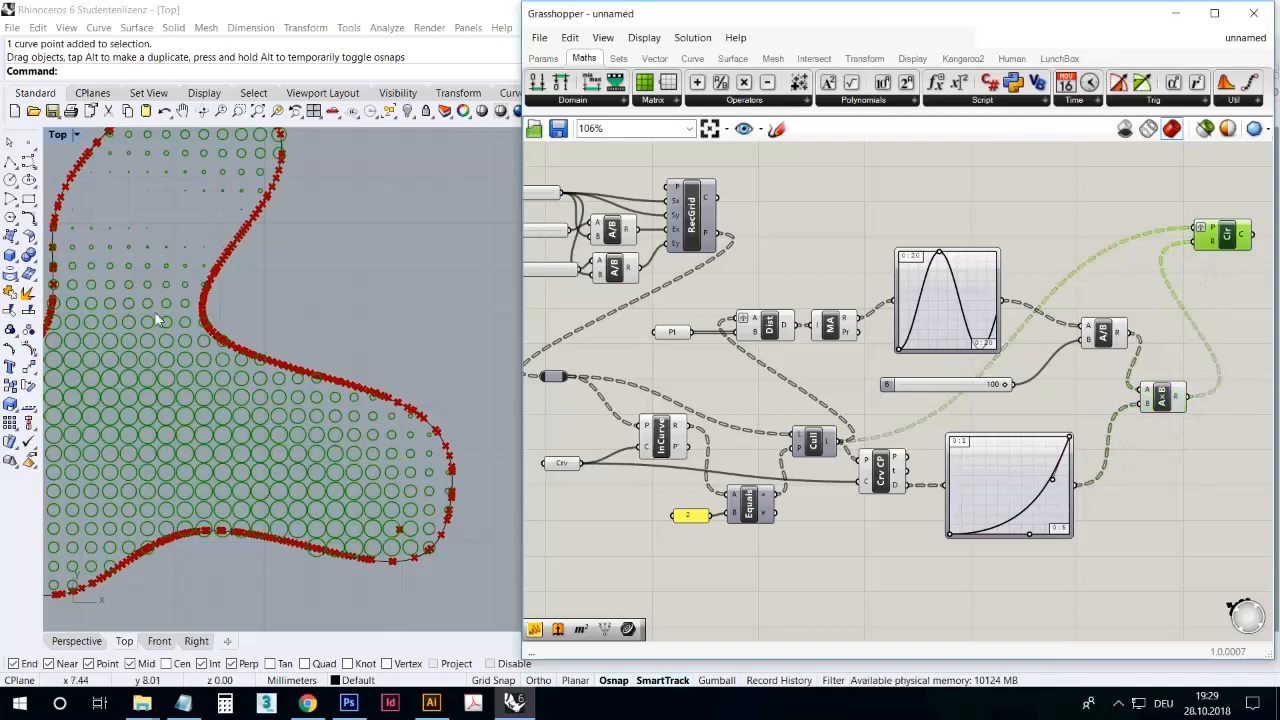
pyautogui.moveTo(222, 314); pyautogui.dragTo(333, 326, button='right')
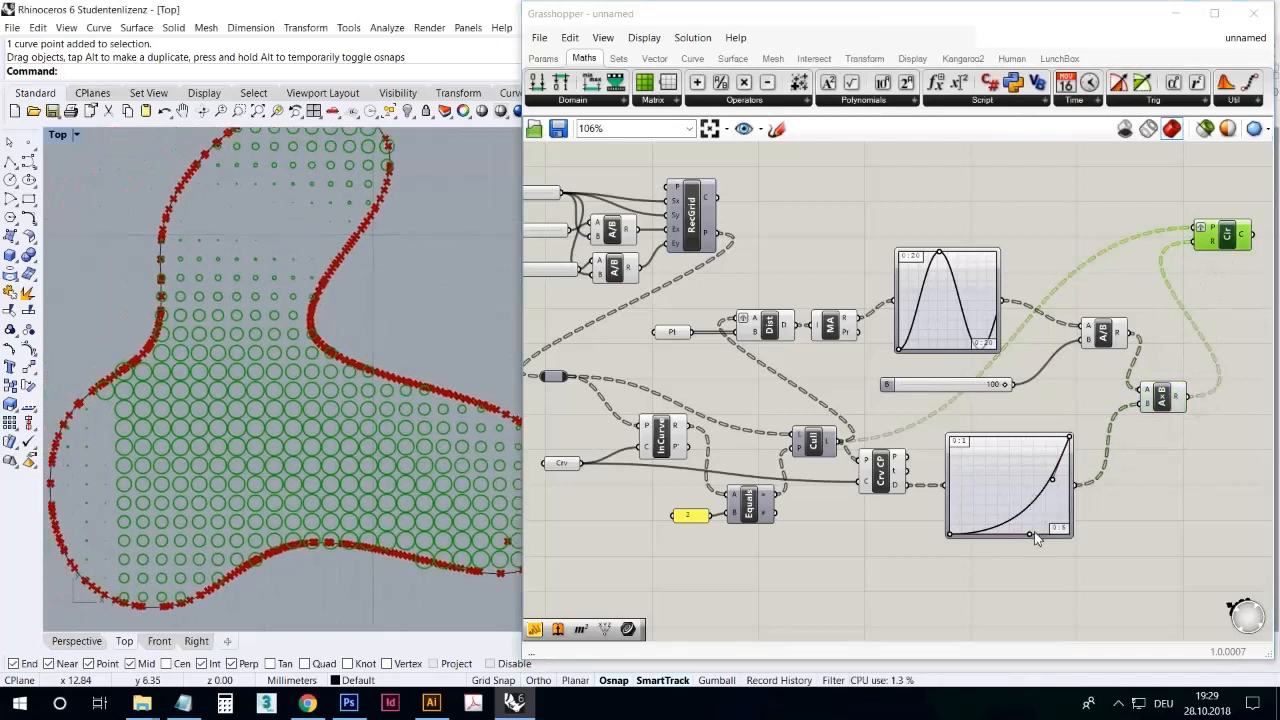
pyautogui.moveTo(1050, 490)
pyautogui.mouseDown()
pyautogui.moveTo(1011, 476)
pyautogui.moveTo(1062, 511)
pyautogui.mouseUp()
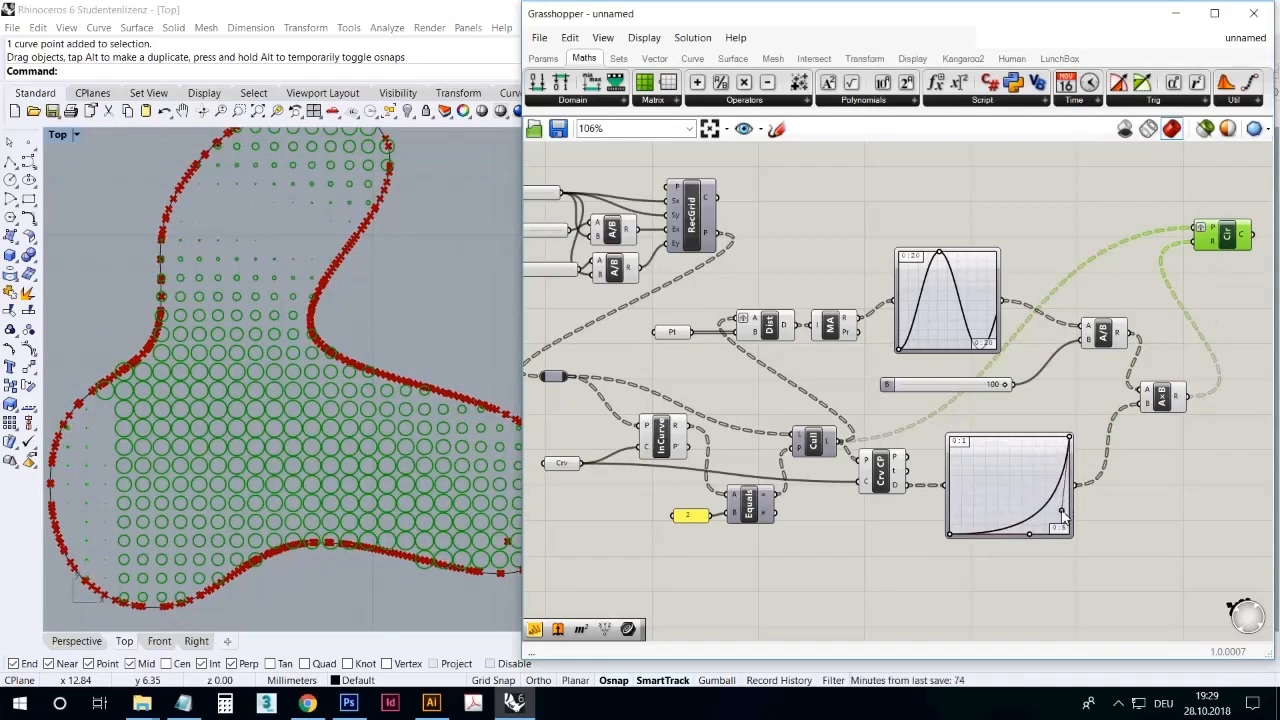
pyautogui.click(864, 560)
pyautogui.moveTo(850, 507); pyautogui.dragTo(873, 492, button='right')
pyautogui.scroll(-3, 452, 445)
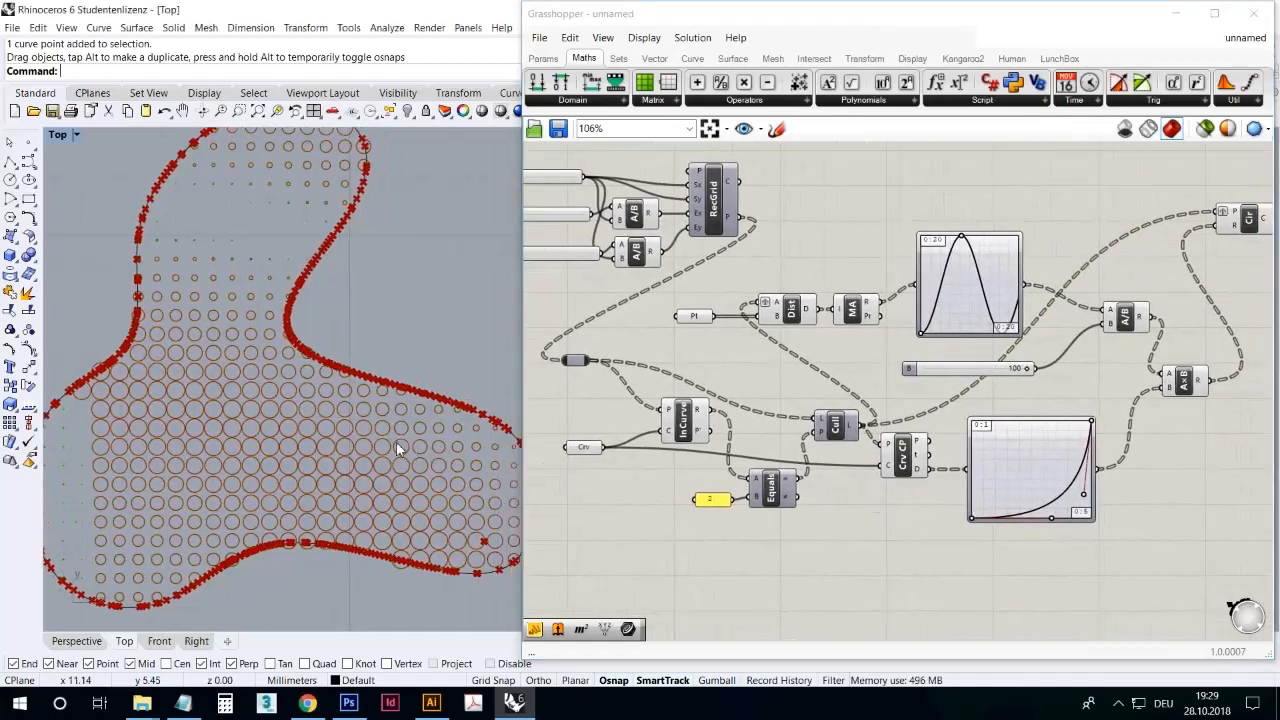
pyautogui.scroll(-2, 363, 428)
pyautogui.scroll(2, 349, 473)
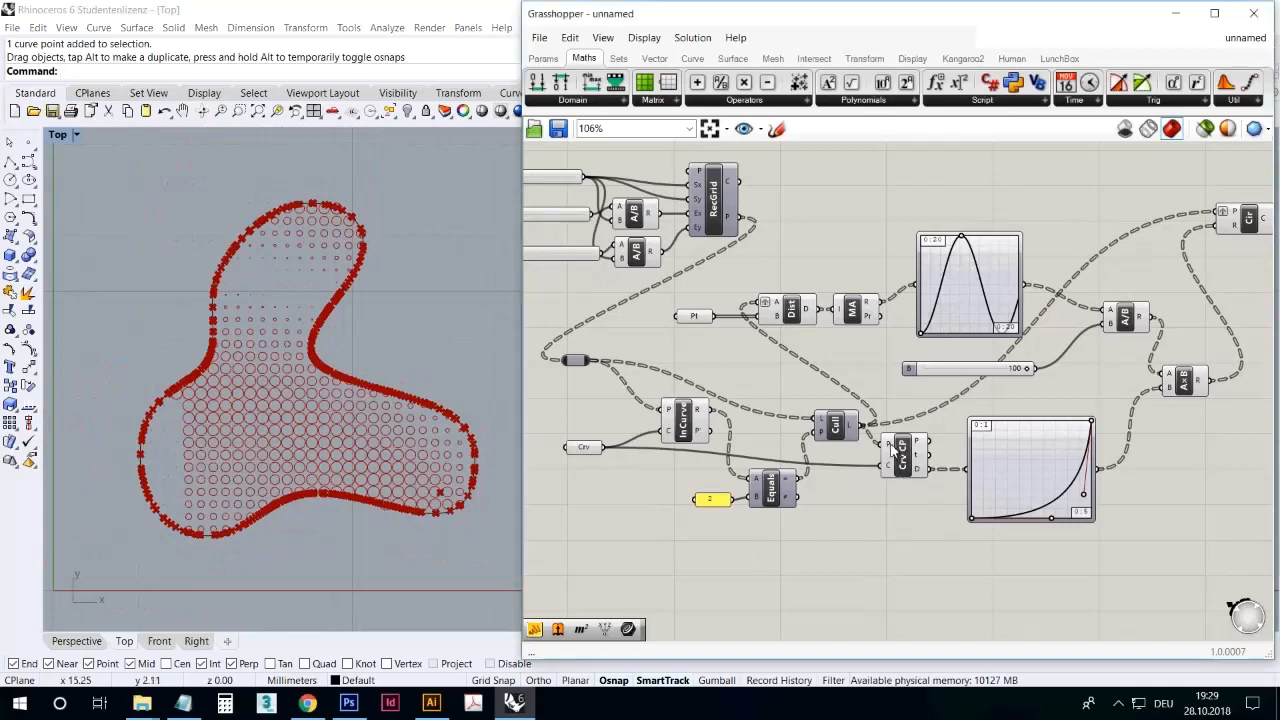
# - Graft the point input of Curve Closest Point
pyautogui.moveTo(869, 518); pyautogui.dragTo(935, 488, button='right')
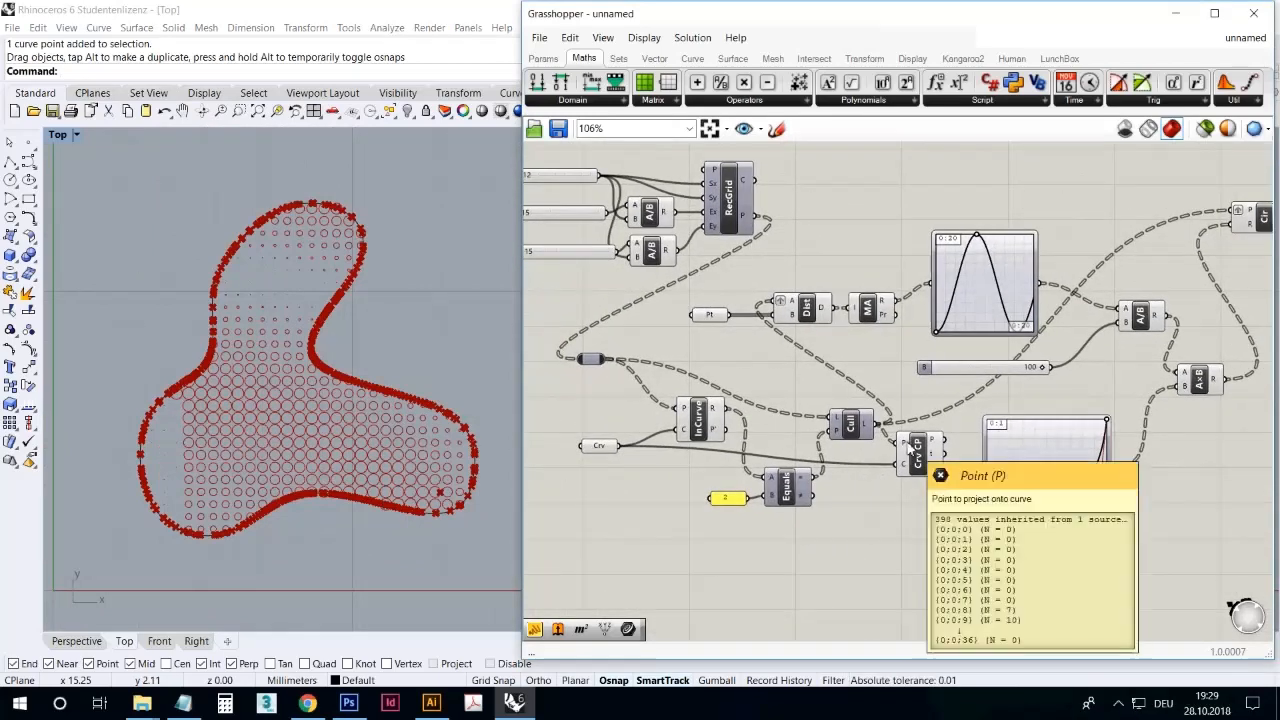
pyautogui.rightClick(907, 446)
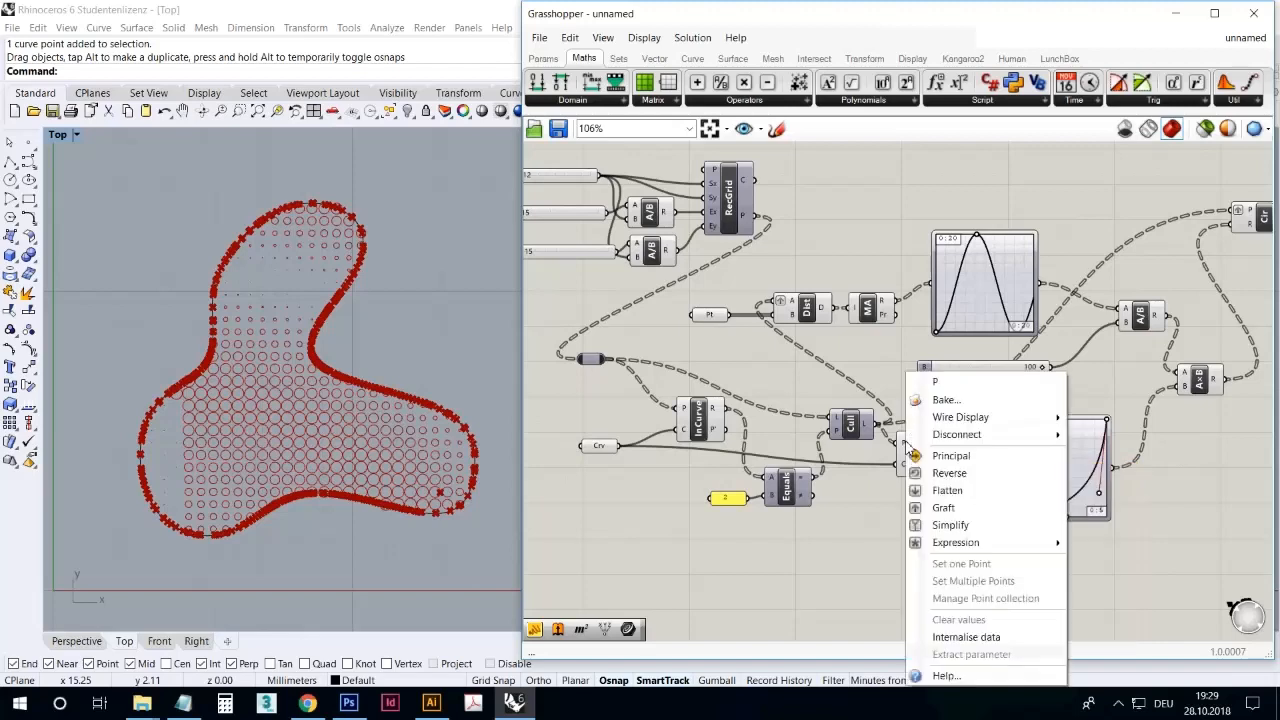
pyautogui.click(935, 508)
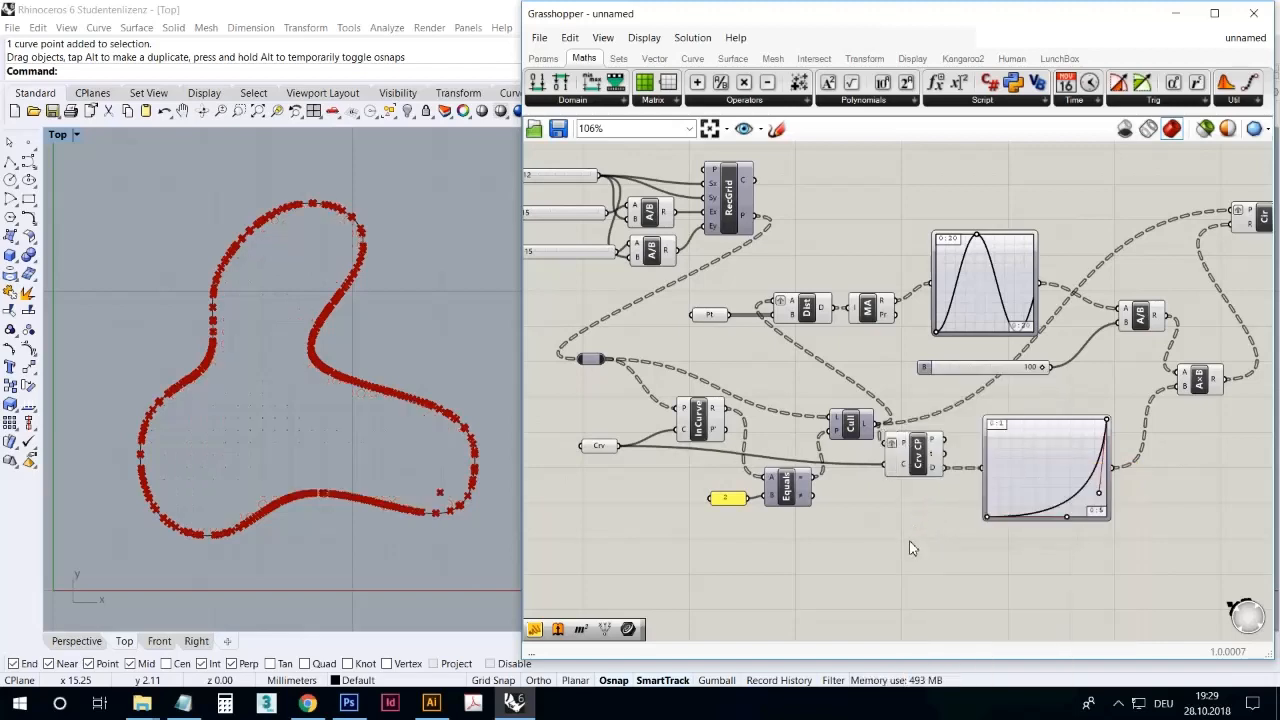
# - Switch grafting off and on again at the point input of Curve Closest Point to compare the circle patterns
pyautogui.rightClick(900, 446)
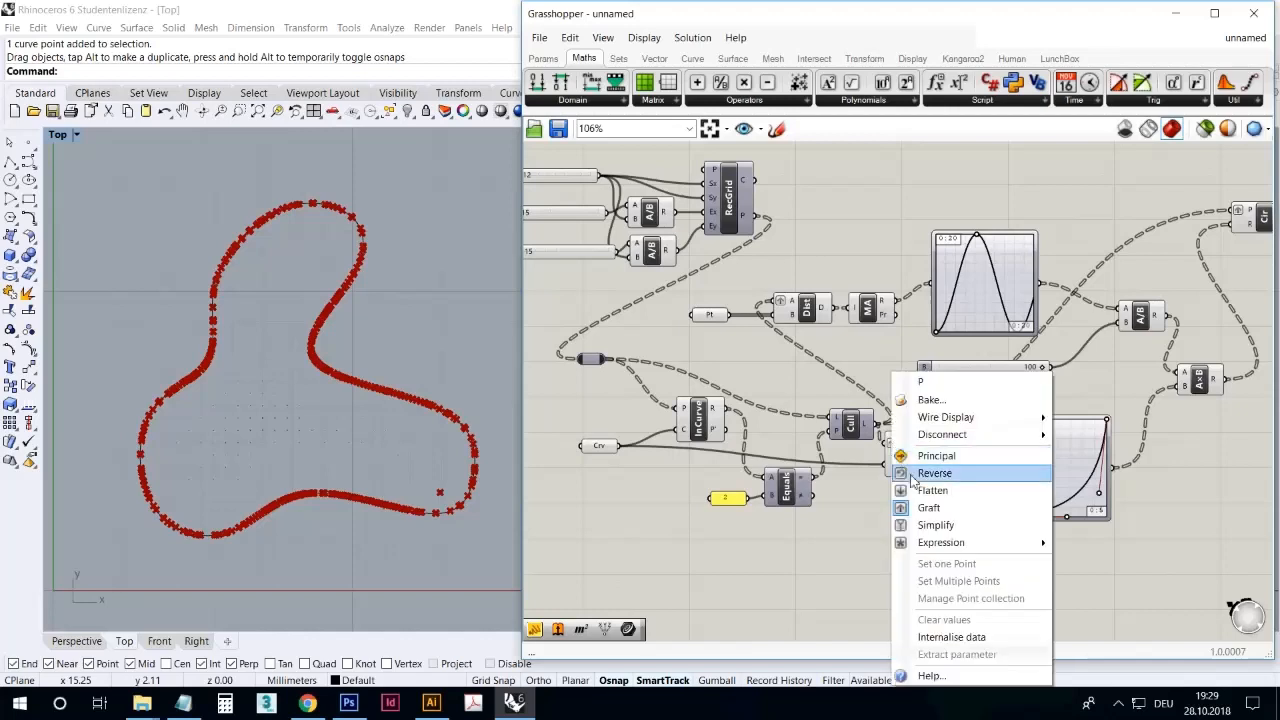
pyautogui.click(909, 508)
pyautogui.rightClick(908, 450)
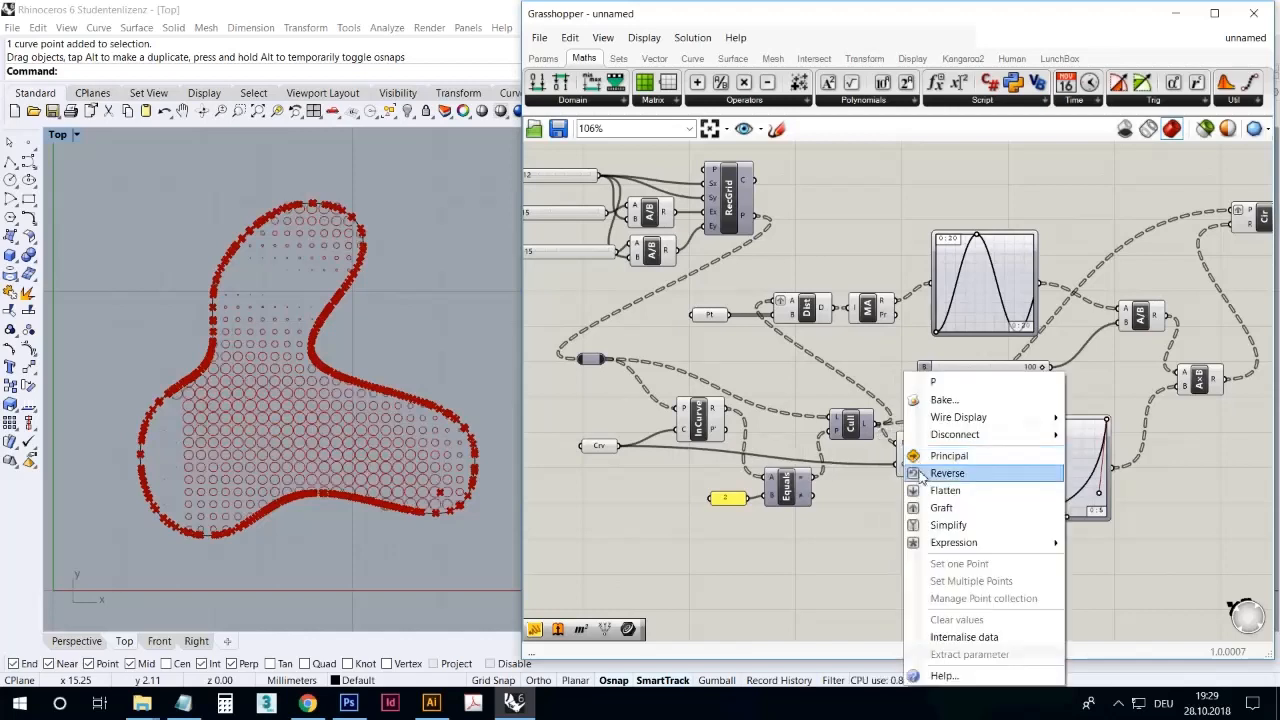
pyautogui.click(925, 508)
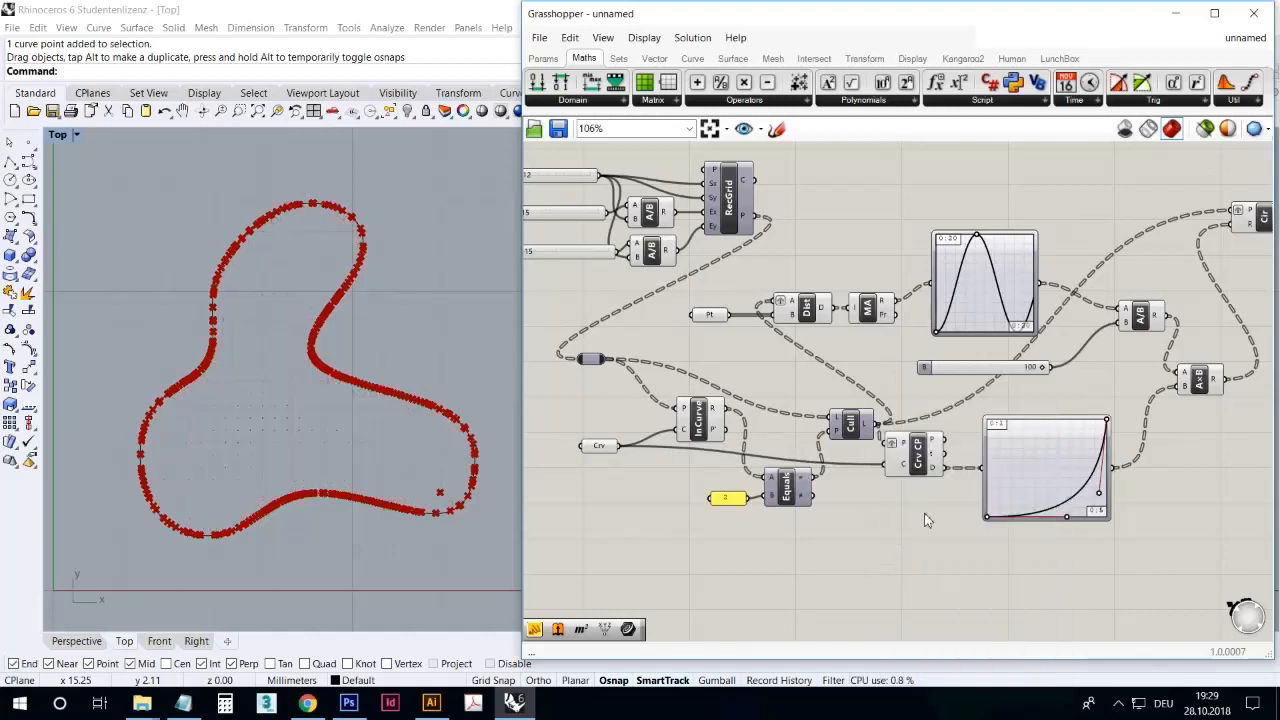
# - Reshape the second Graph Mapper's Bezier into an S-curve with one handle on the upper edge and the other on the base
pyautogui.moveTo(1100, 497); pyautogui.dragTo(1044, 451)
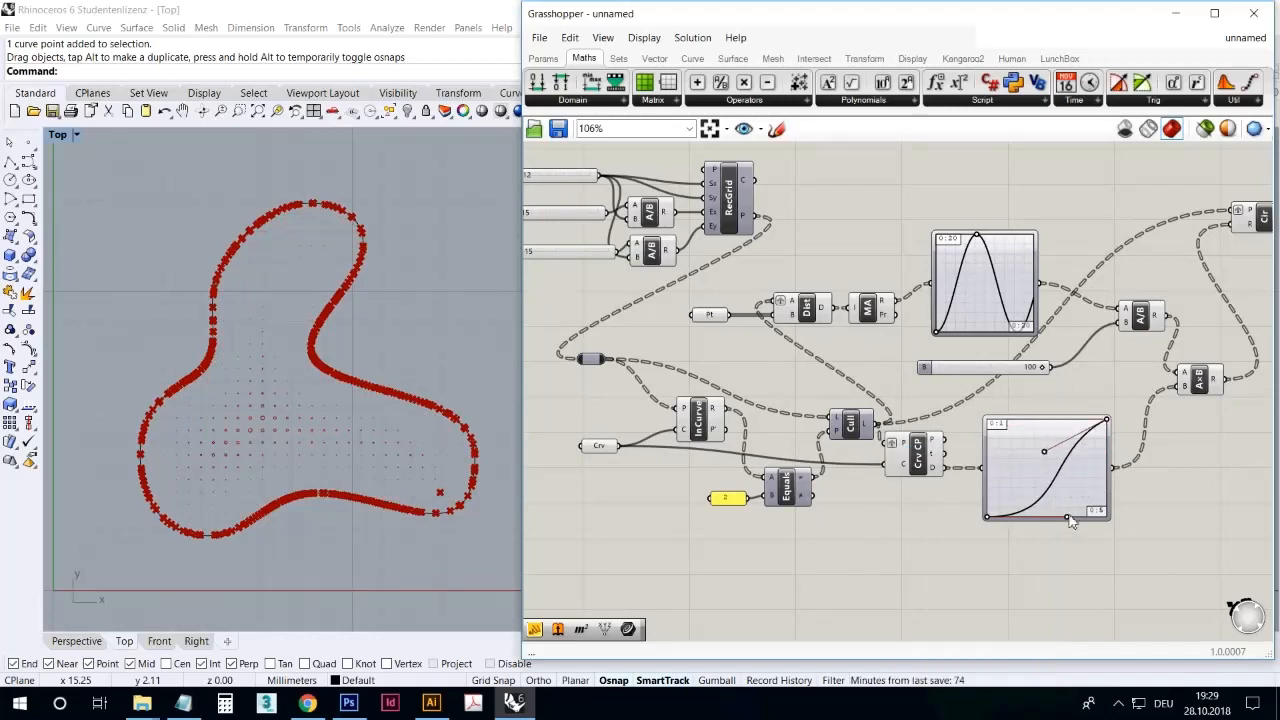
pyautogui.moveTo(1068, 518); pyautogui.dragTo(1040, 508)
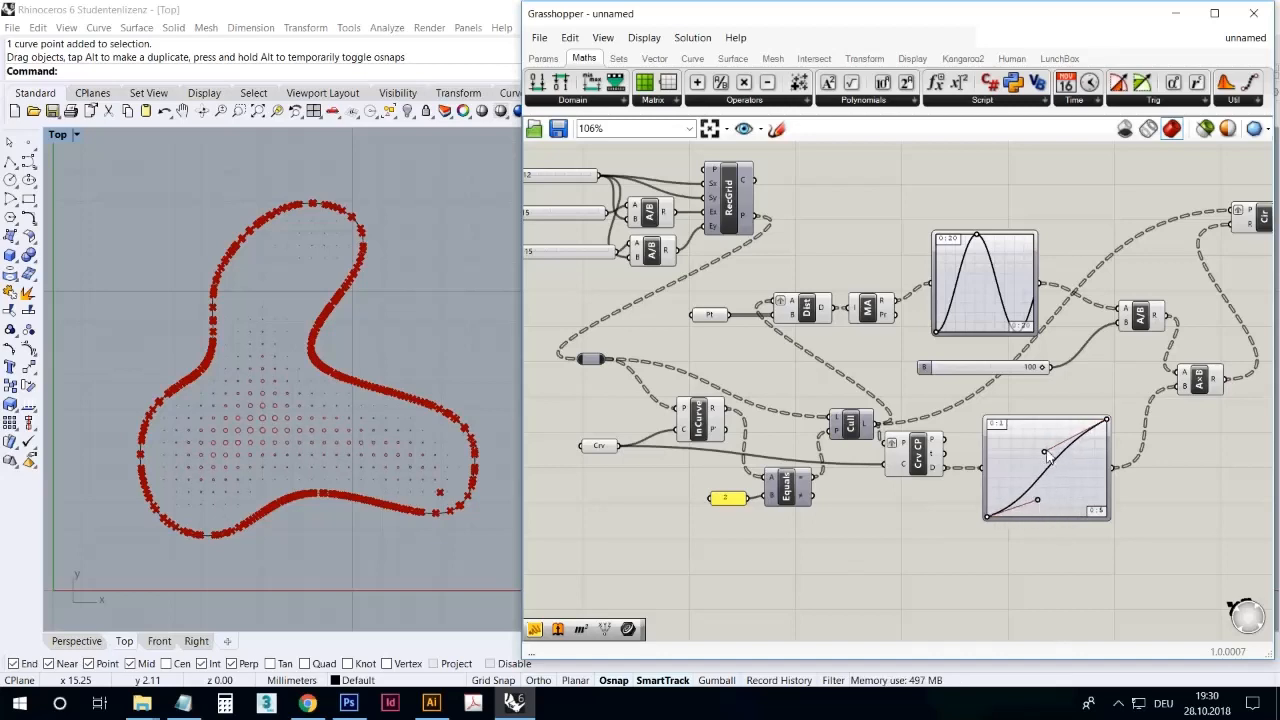
pyautogui.moveTo(1047, 455); pyautogui.dragTo(1015, 423)
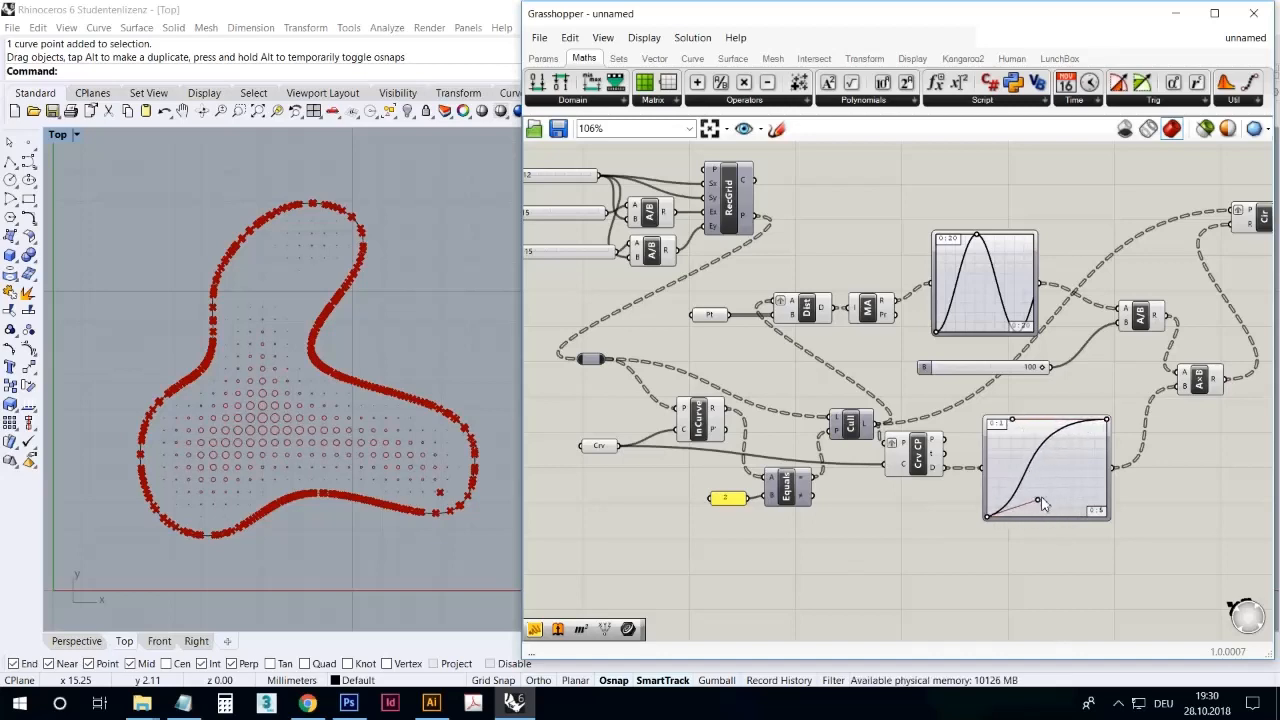
pyautogui.moveTo(1041, 503); pyautogui.dragTo(1057, 520)
# - Set the two grid extent sliders to 34 and 37 and the cell size slider to 0.721
pyautogui.moveTo(684, 238); pyautogui.dragTo(761, 277, button='right')
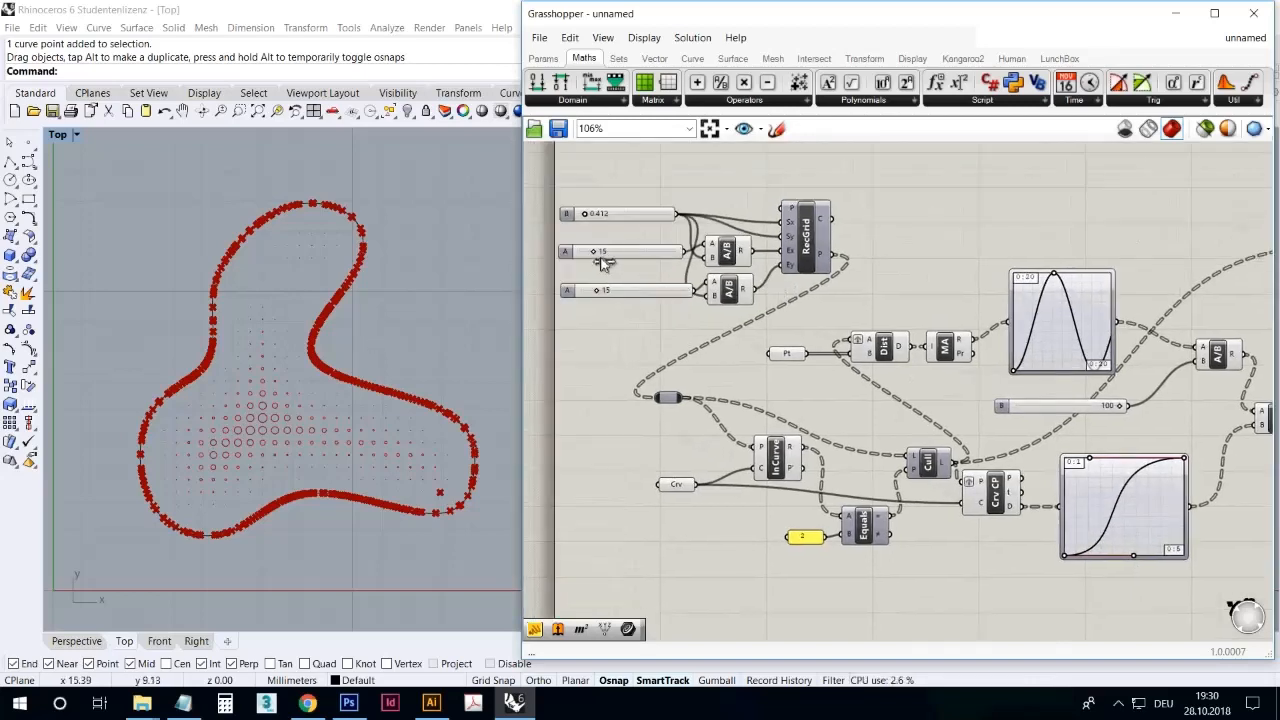
pyautogui.moveTo(600, 256); pyautogui.dragTo(628, 298)
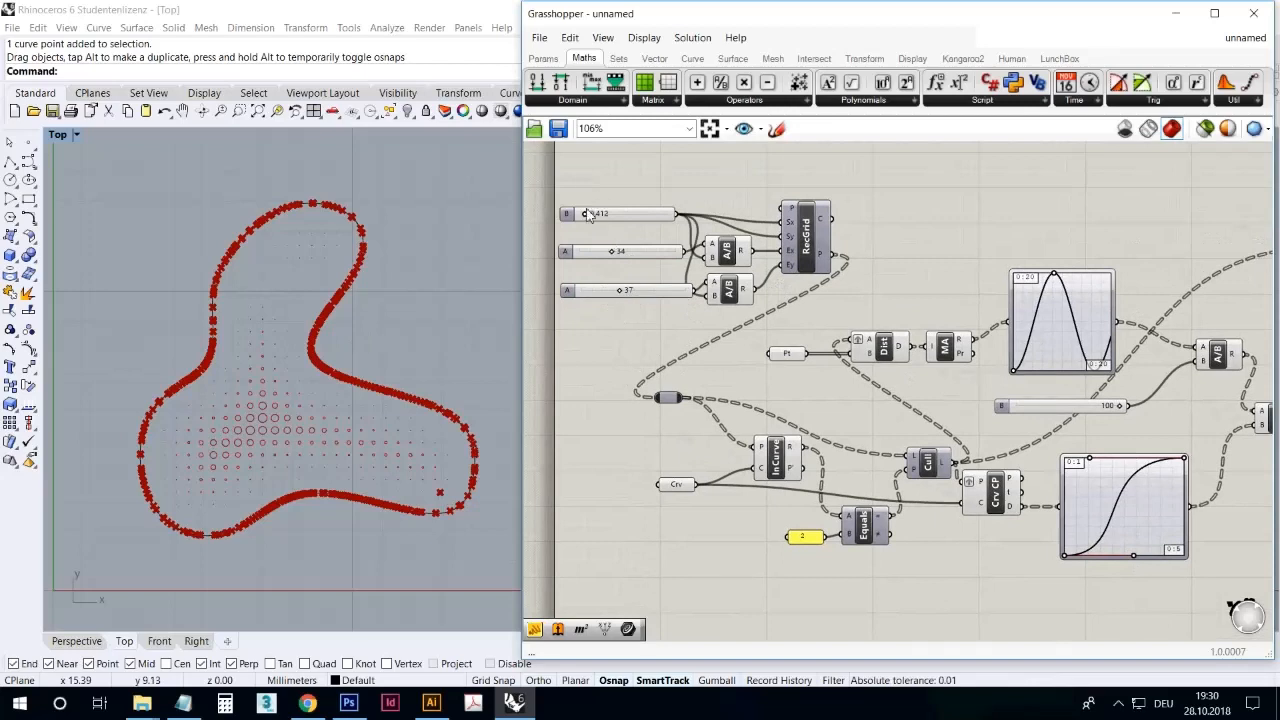
pyautogui.moveTo(597, 224); pyautogui.dragTo(599, 222)
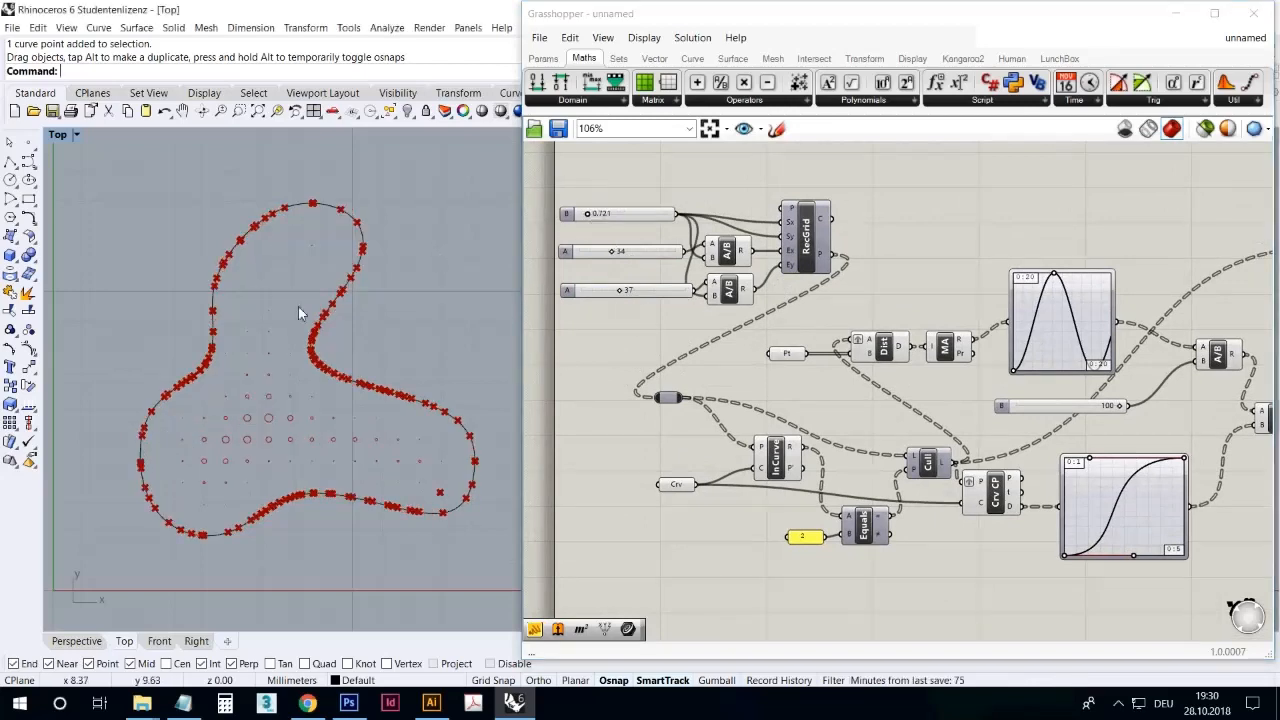
# - Scale up the boundary curve together with the attractor point inside it in Rhino, using a base point near the origin
pyautogui.scroll(-10, 265, 330)
pyautogui.moveTo(366, 444); pyautogui.dragTo(183, 394)
pyautogui.click(10, 405)
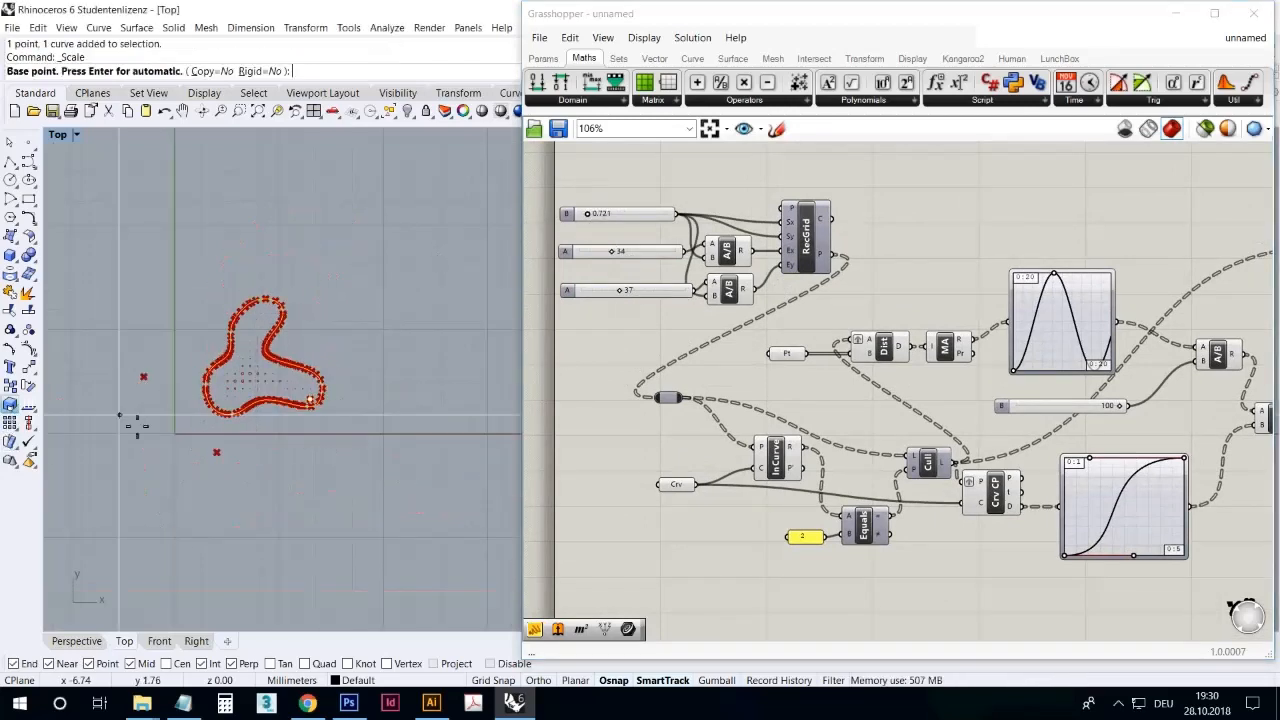
pyautogui.click(184, 419)
pyautogui.click(271, 422)
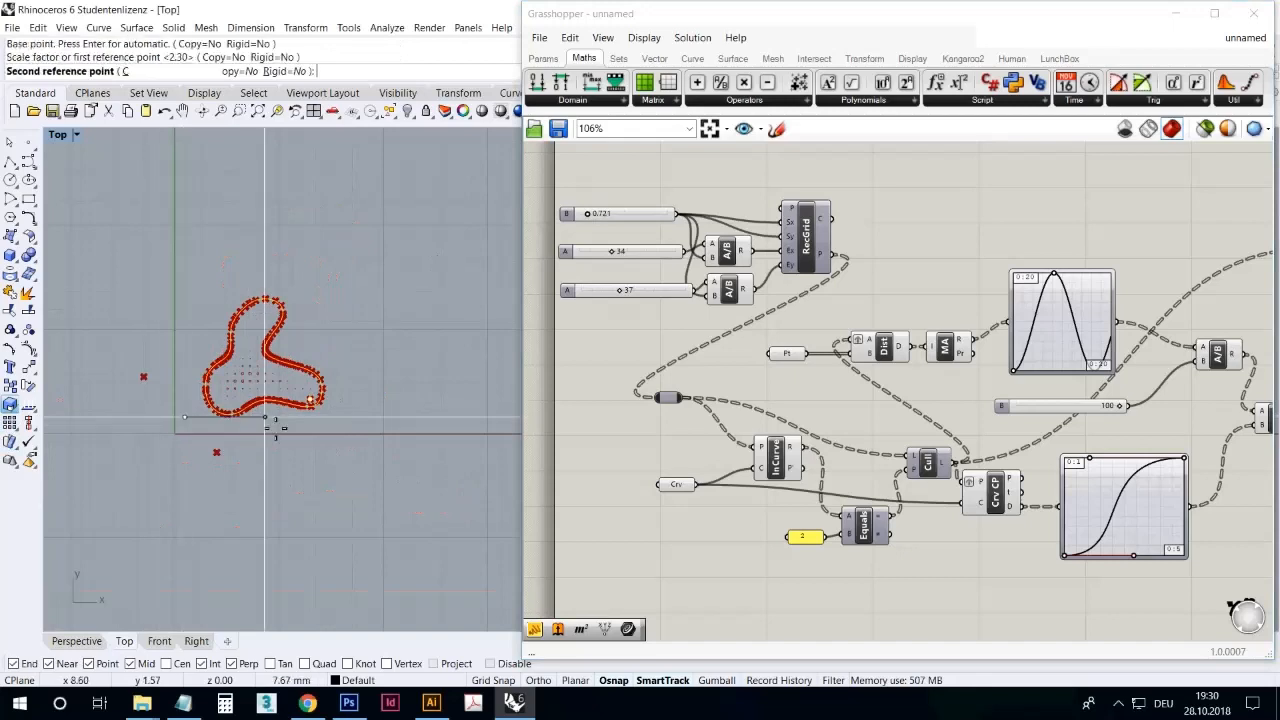
pyautogui.click(374, 421)
pyautogui.click(371, 411)
# - Pull the lower Bezier handle of the second Graph Mapper along the base toward the start to make the curve rise earlier
pyautogui.moveTo(312, 333); pyautogui.dragTo(280, 366, button='right')
pyautogui.scroll(6, 264, 373)
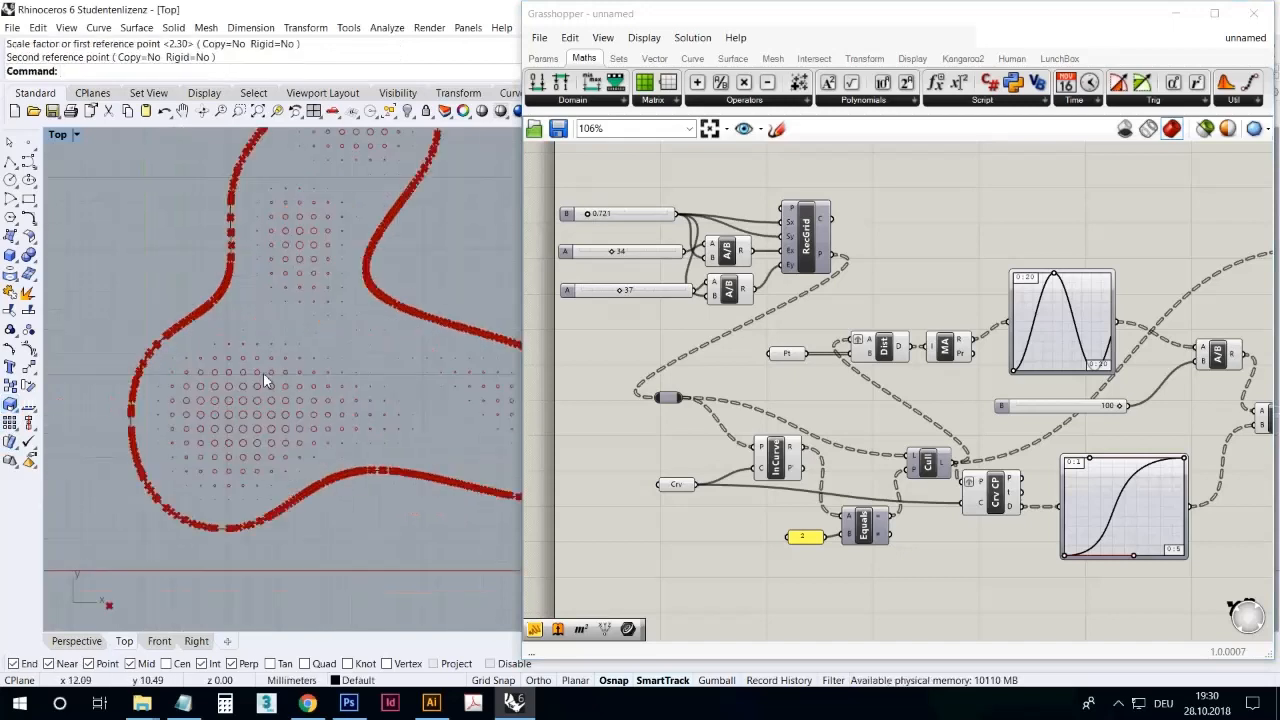
pyautogui.scroll(-2, 236, 404)
pyautogui.moveTo(236, 403); pyautogui.dragTo(190, 419, button='right')
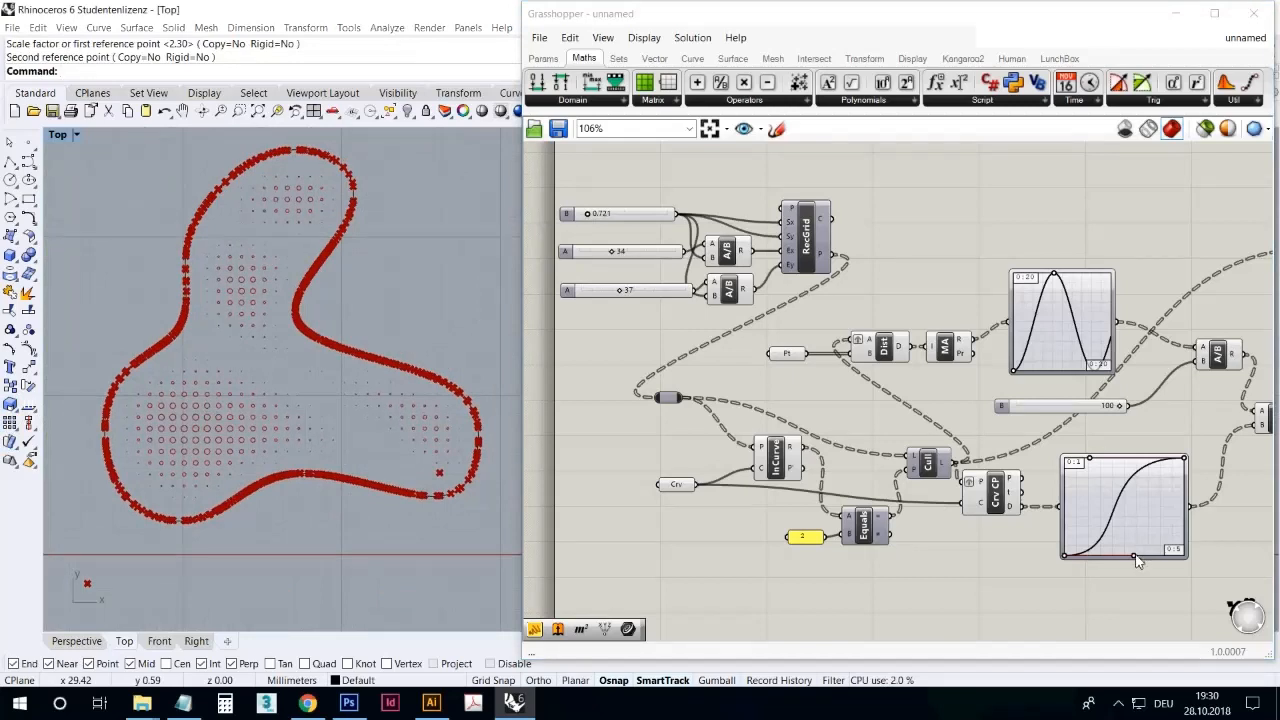
pyautogui.moveTo(1137, 560); pyautogui.dragTo(1089, 577)
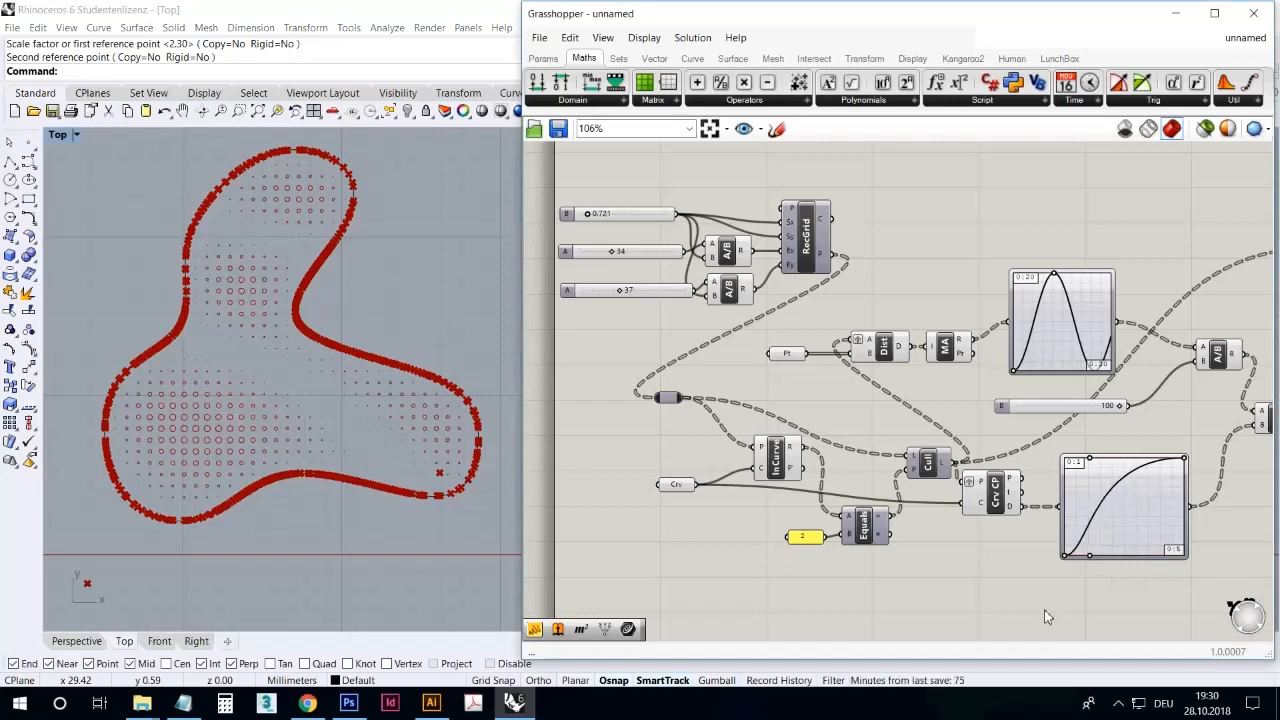
pyautogui.click(1119, 704)
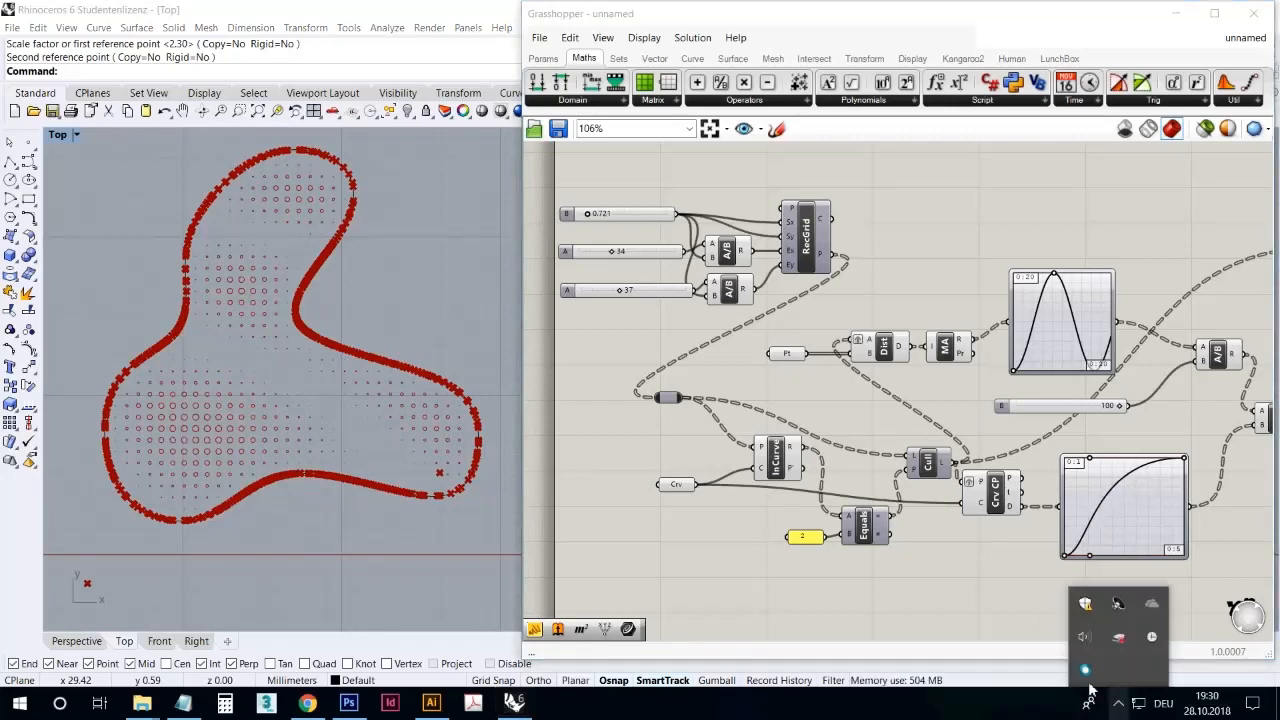